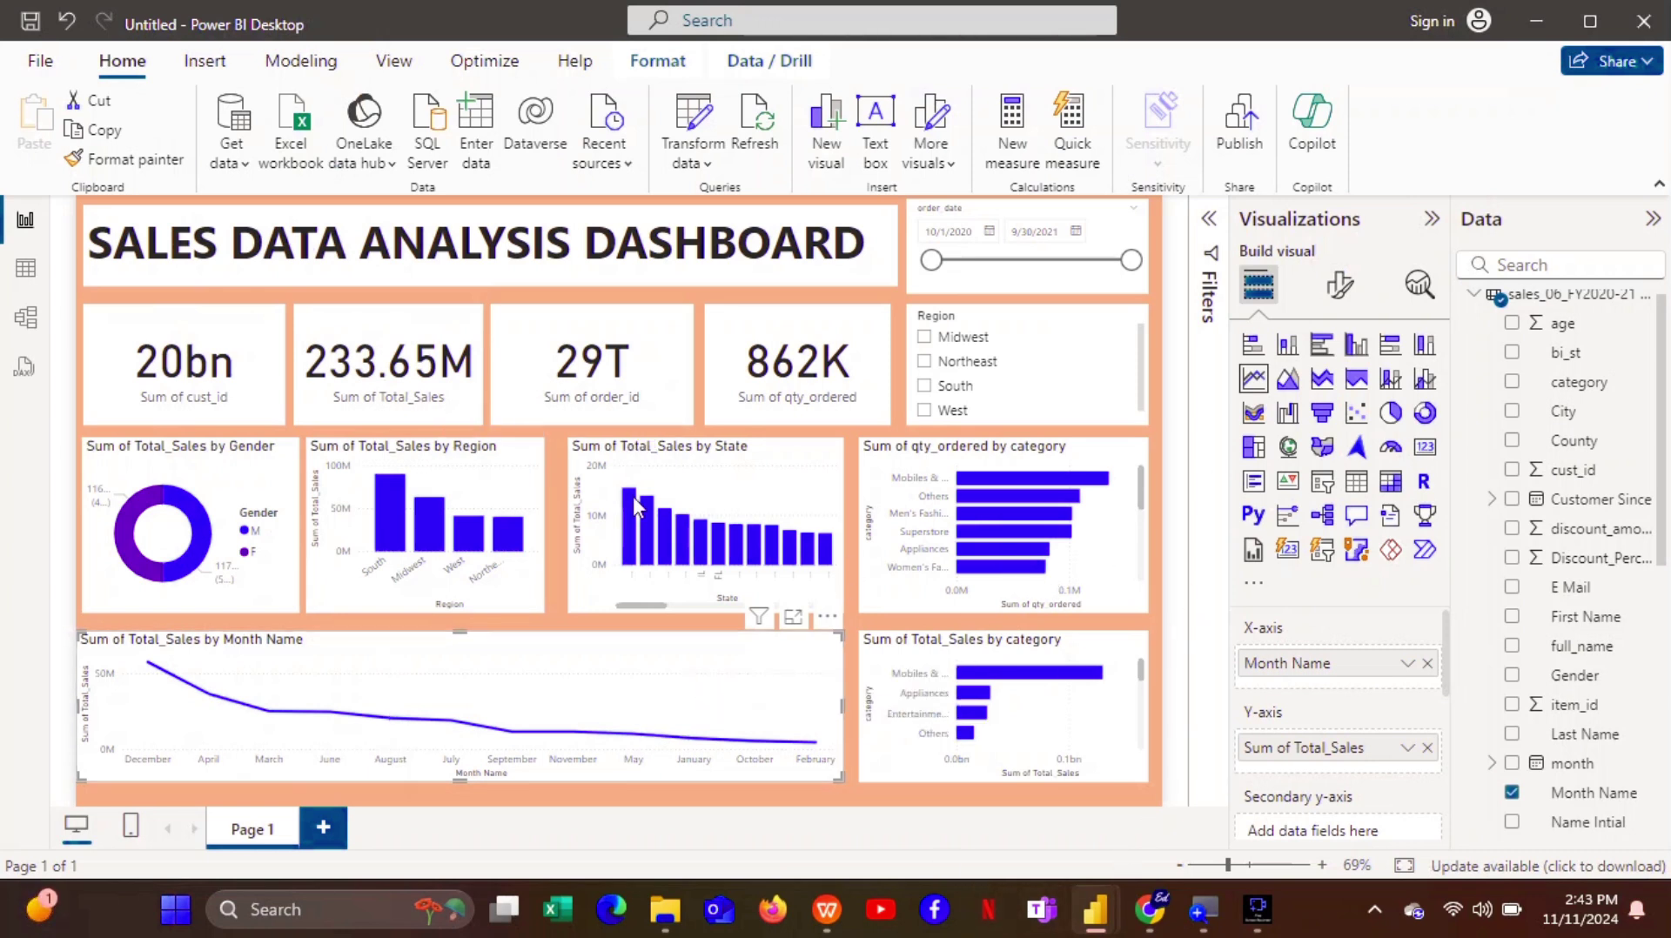
click(47, 62)
key(XF86AudioRaiseVolume)
click(51, 61)
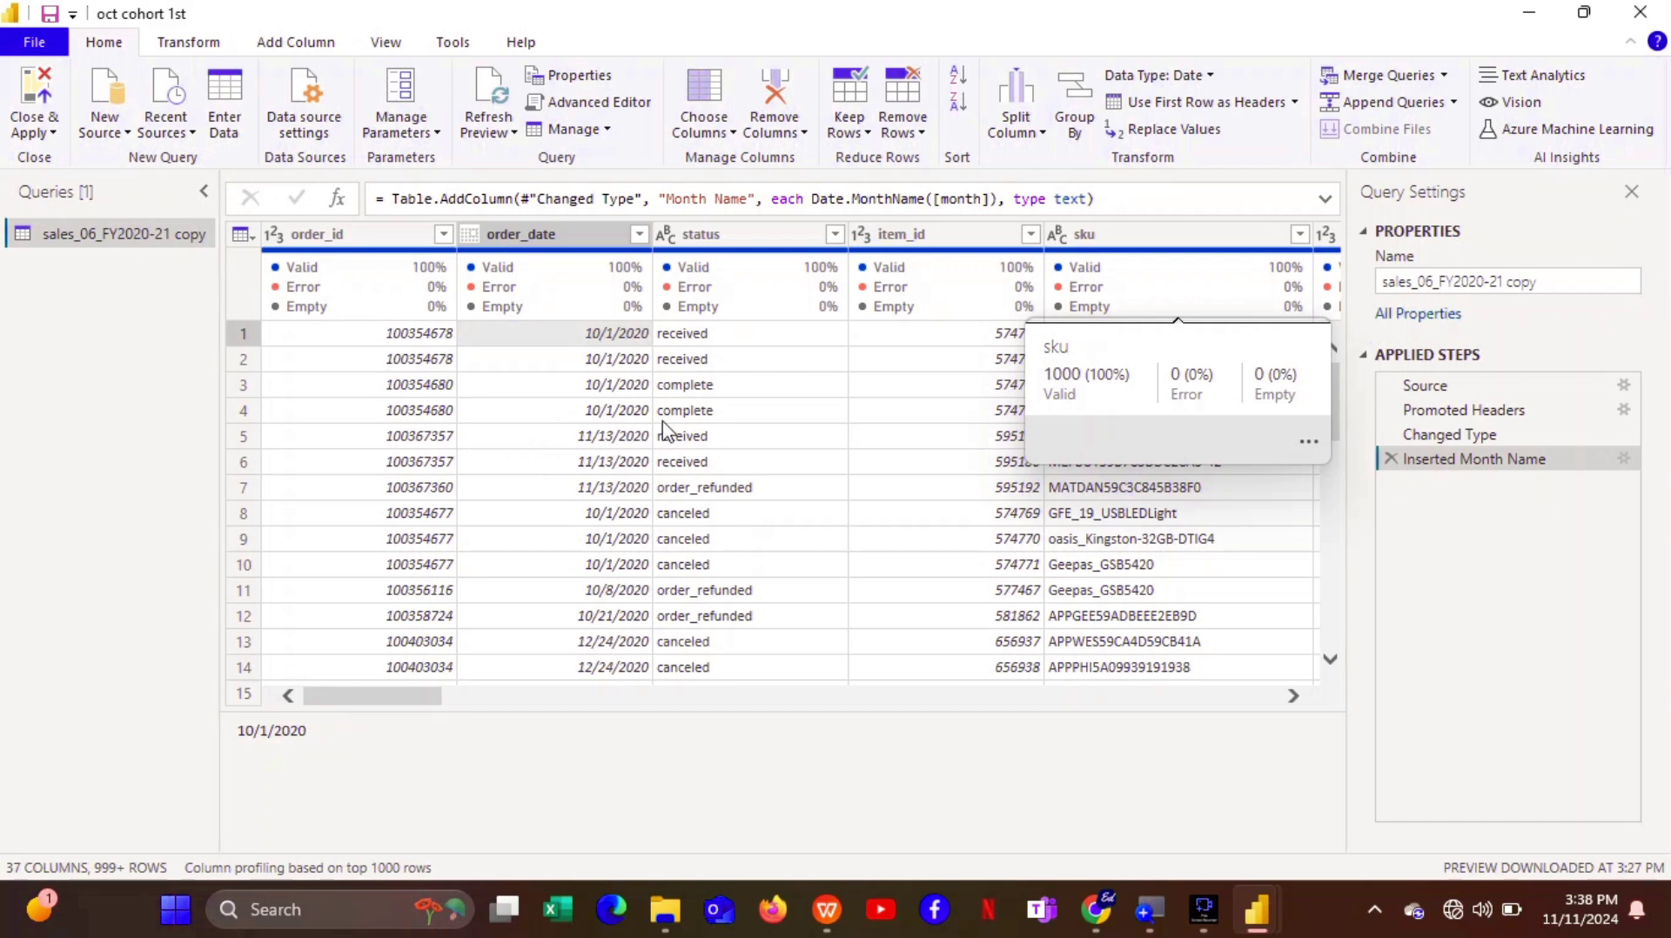
Close the query editor, applying the pending changes, and expand the sales_06_FY2020-21 copy table's field list.
click(1003, 414)
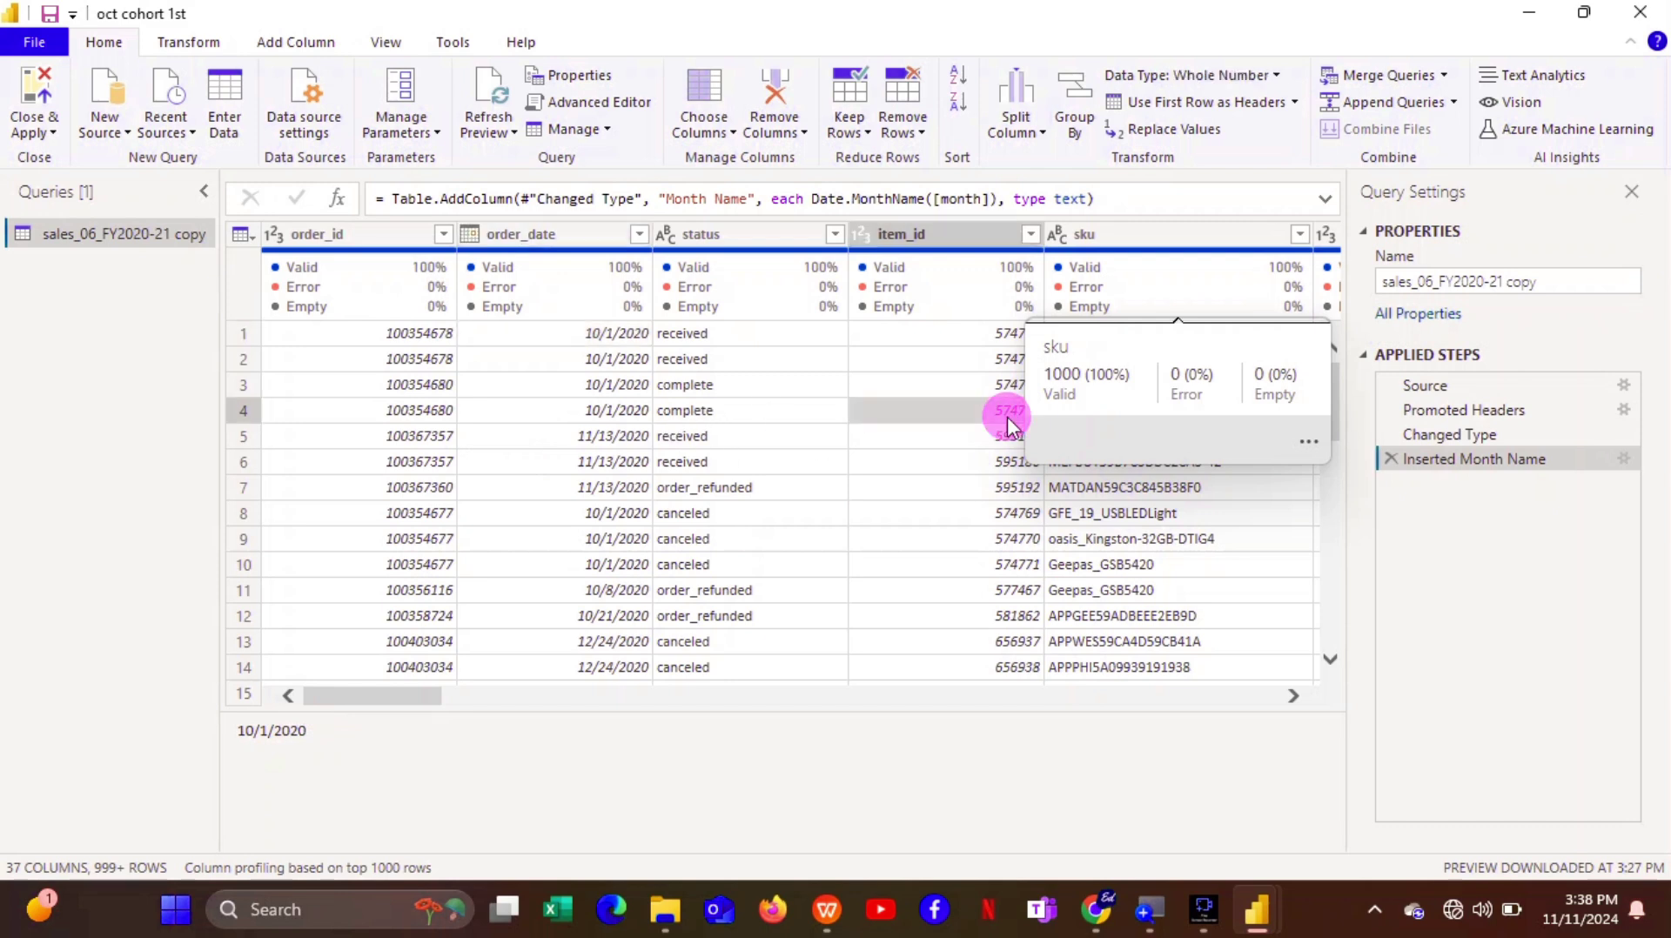
click(54, 134)
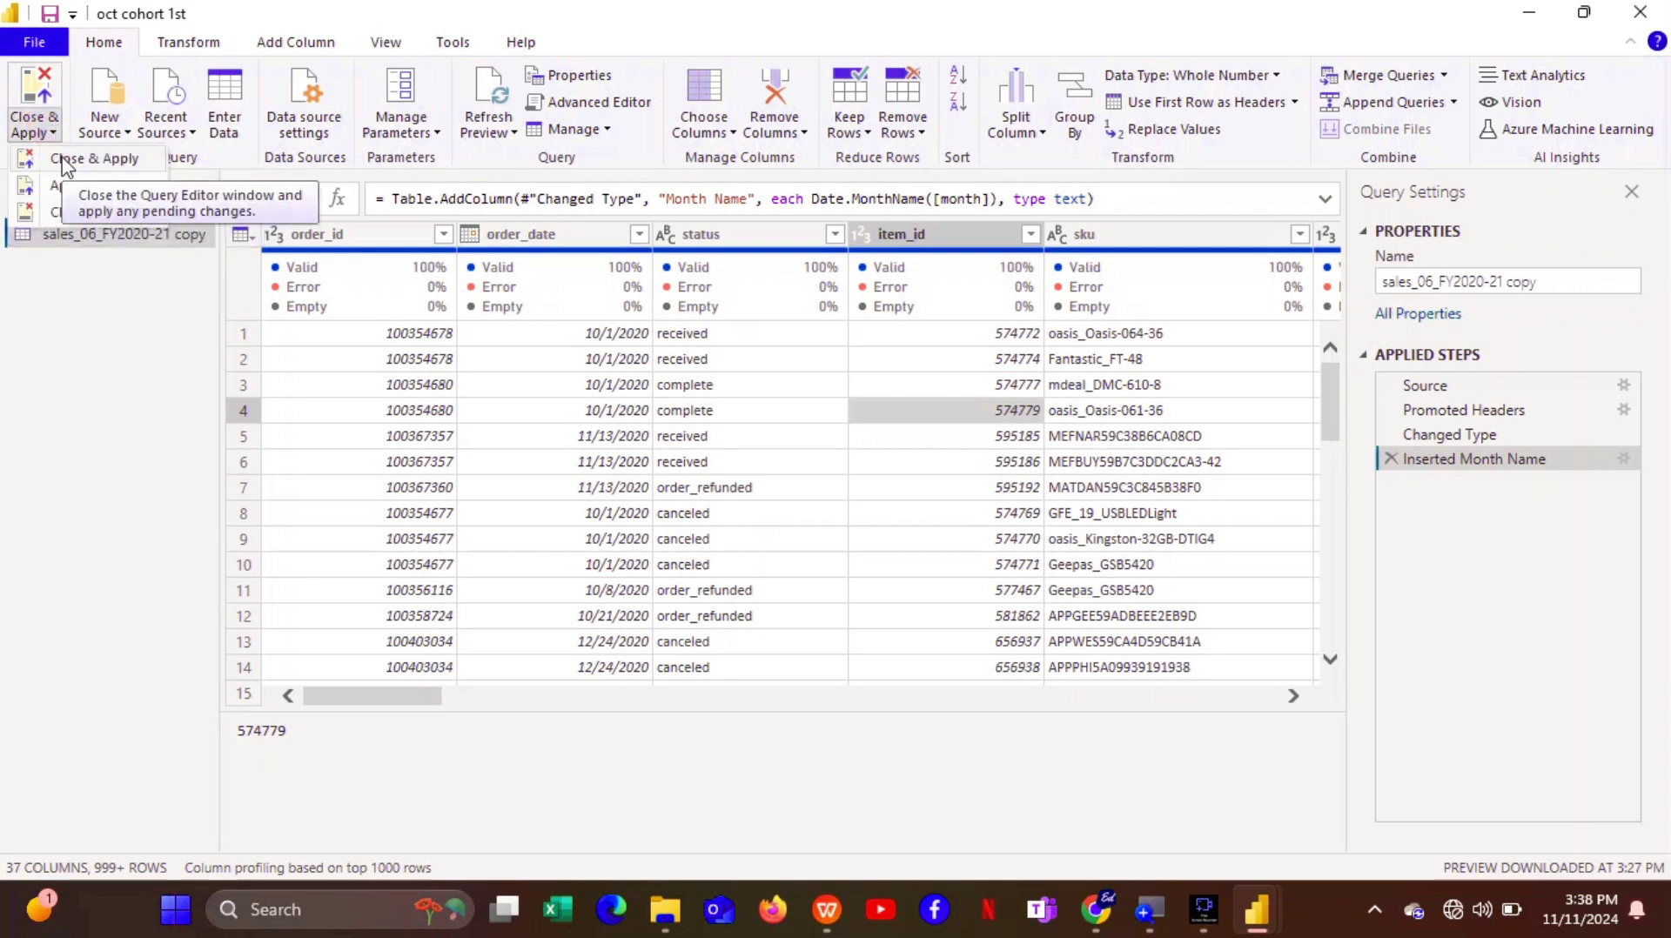
click(66, 159)
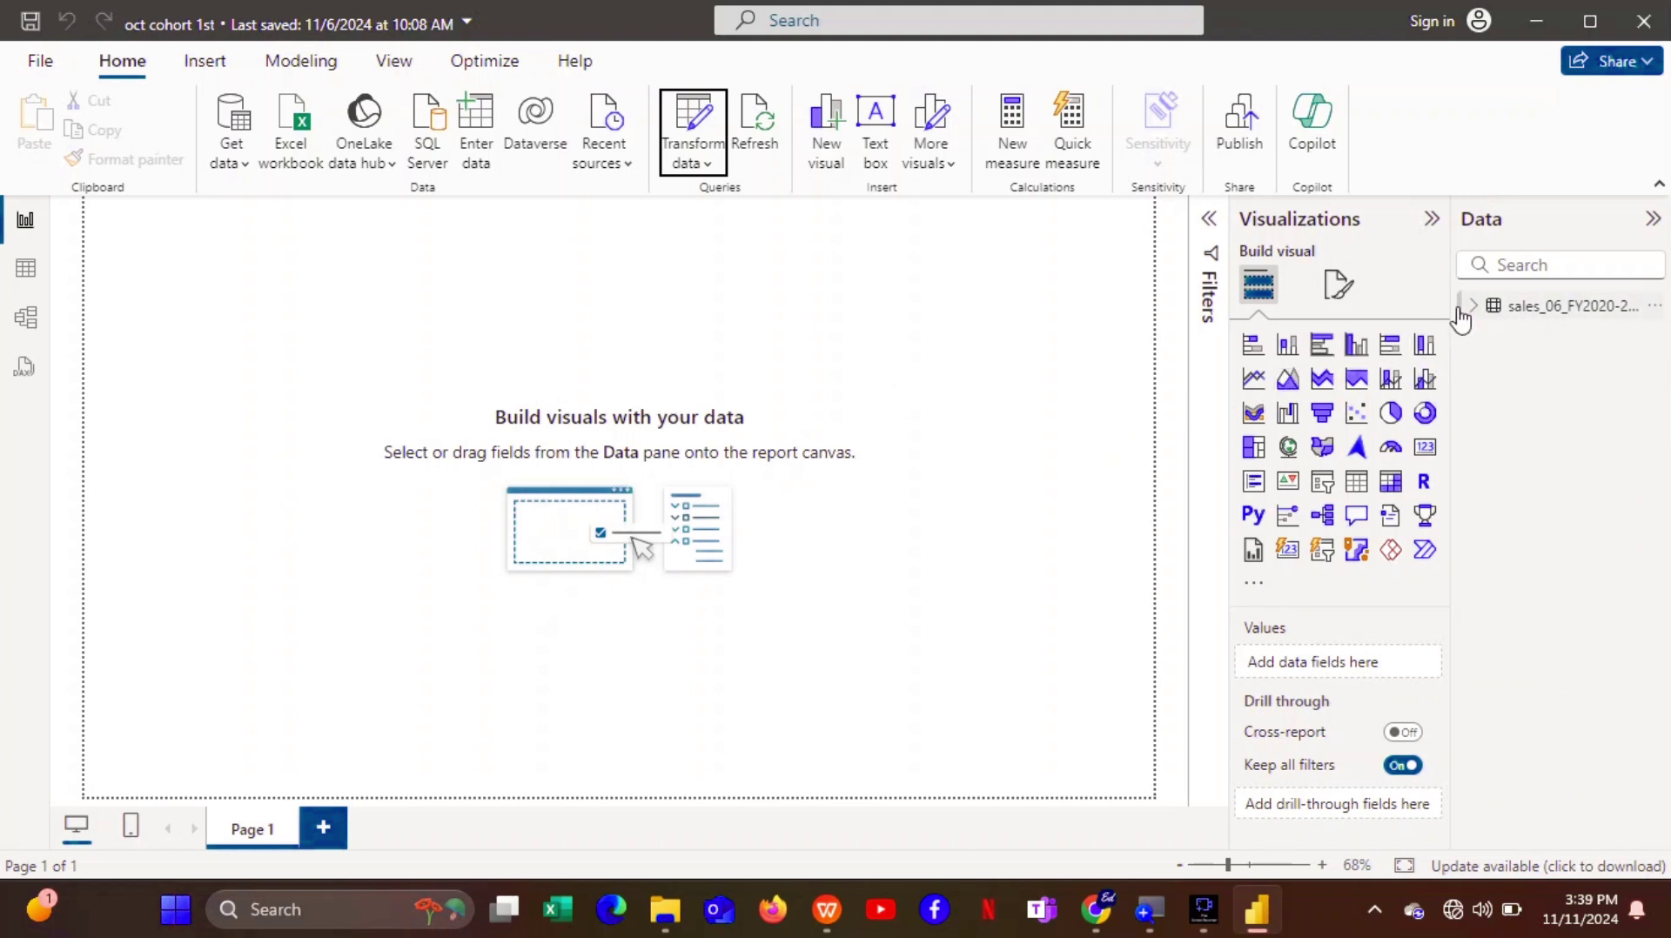
mouse_move(1475, 327)
click(1474, 306)
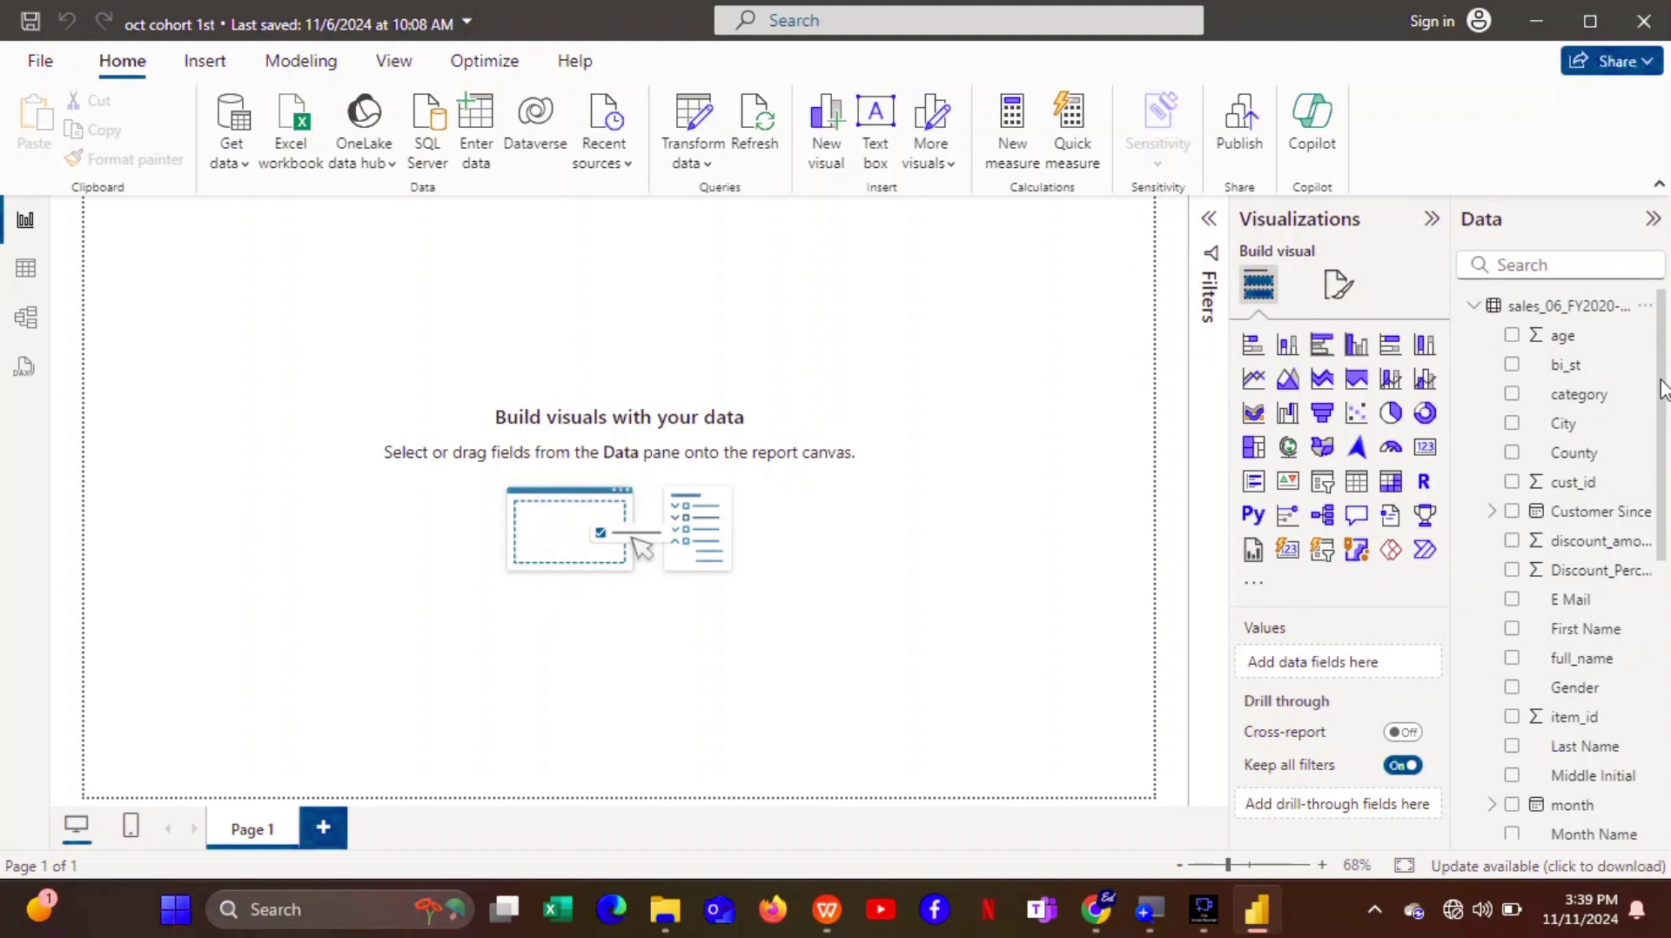
Look through the sales table's fields from age to Zip to find the ones suitable for summary cards.
drag(1661, 403, 1667, 632)
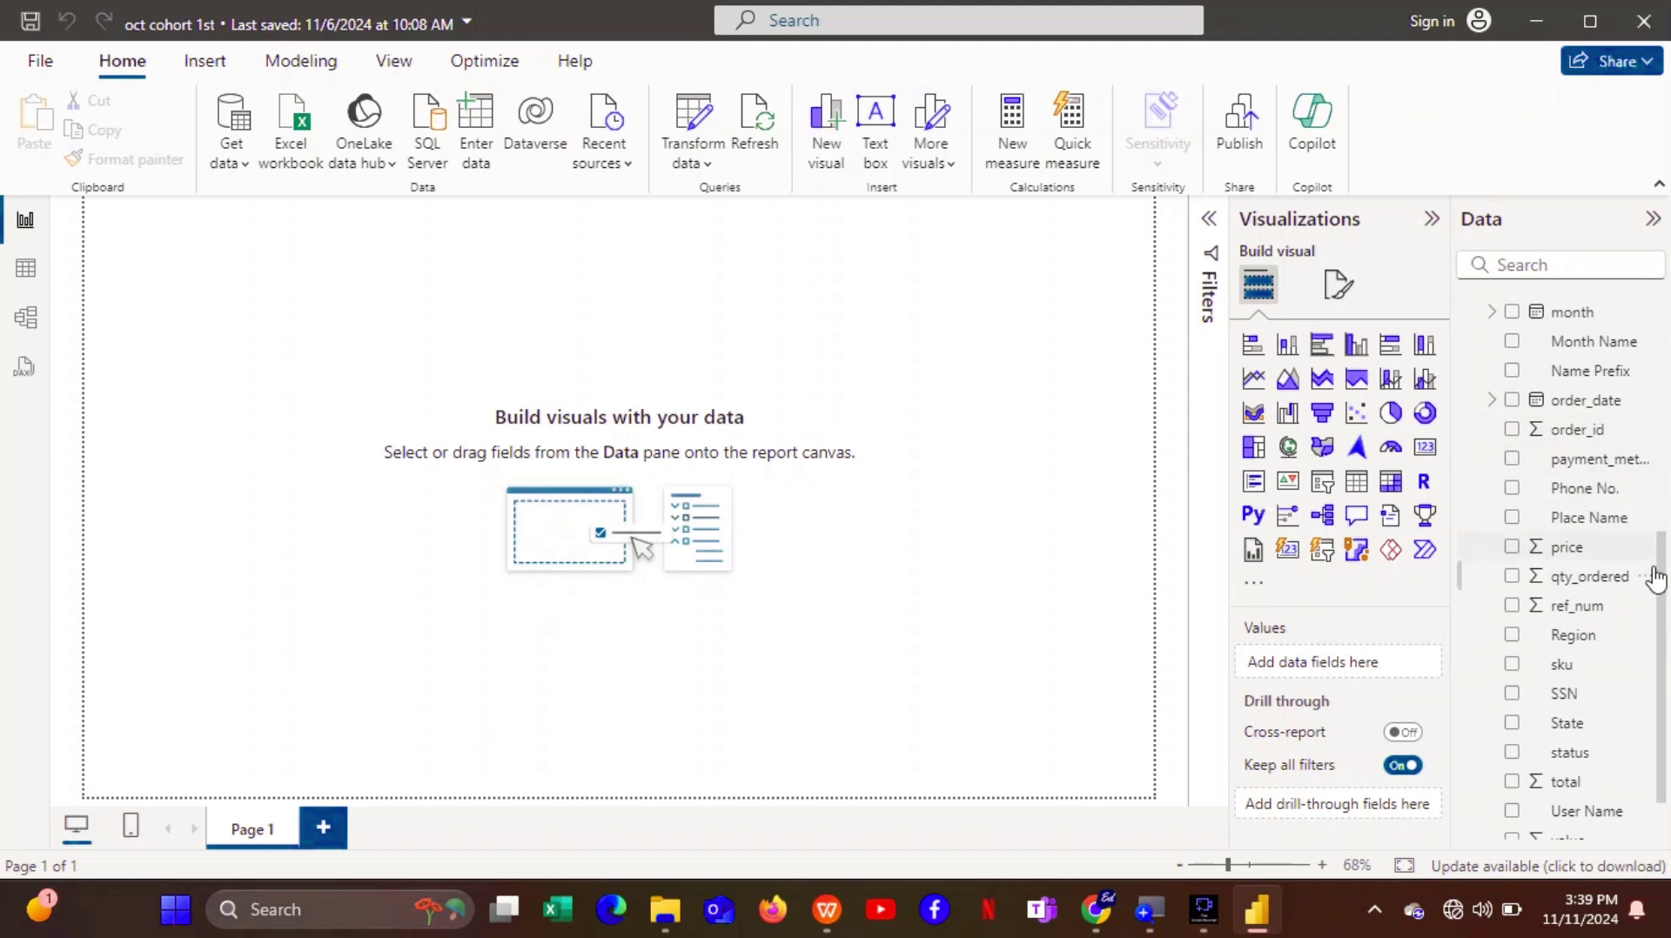
drag(1663, 575, 1664, 779)
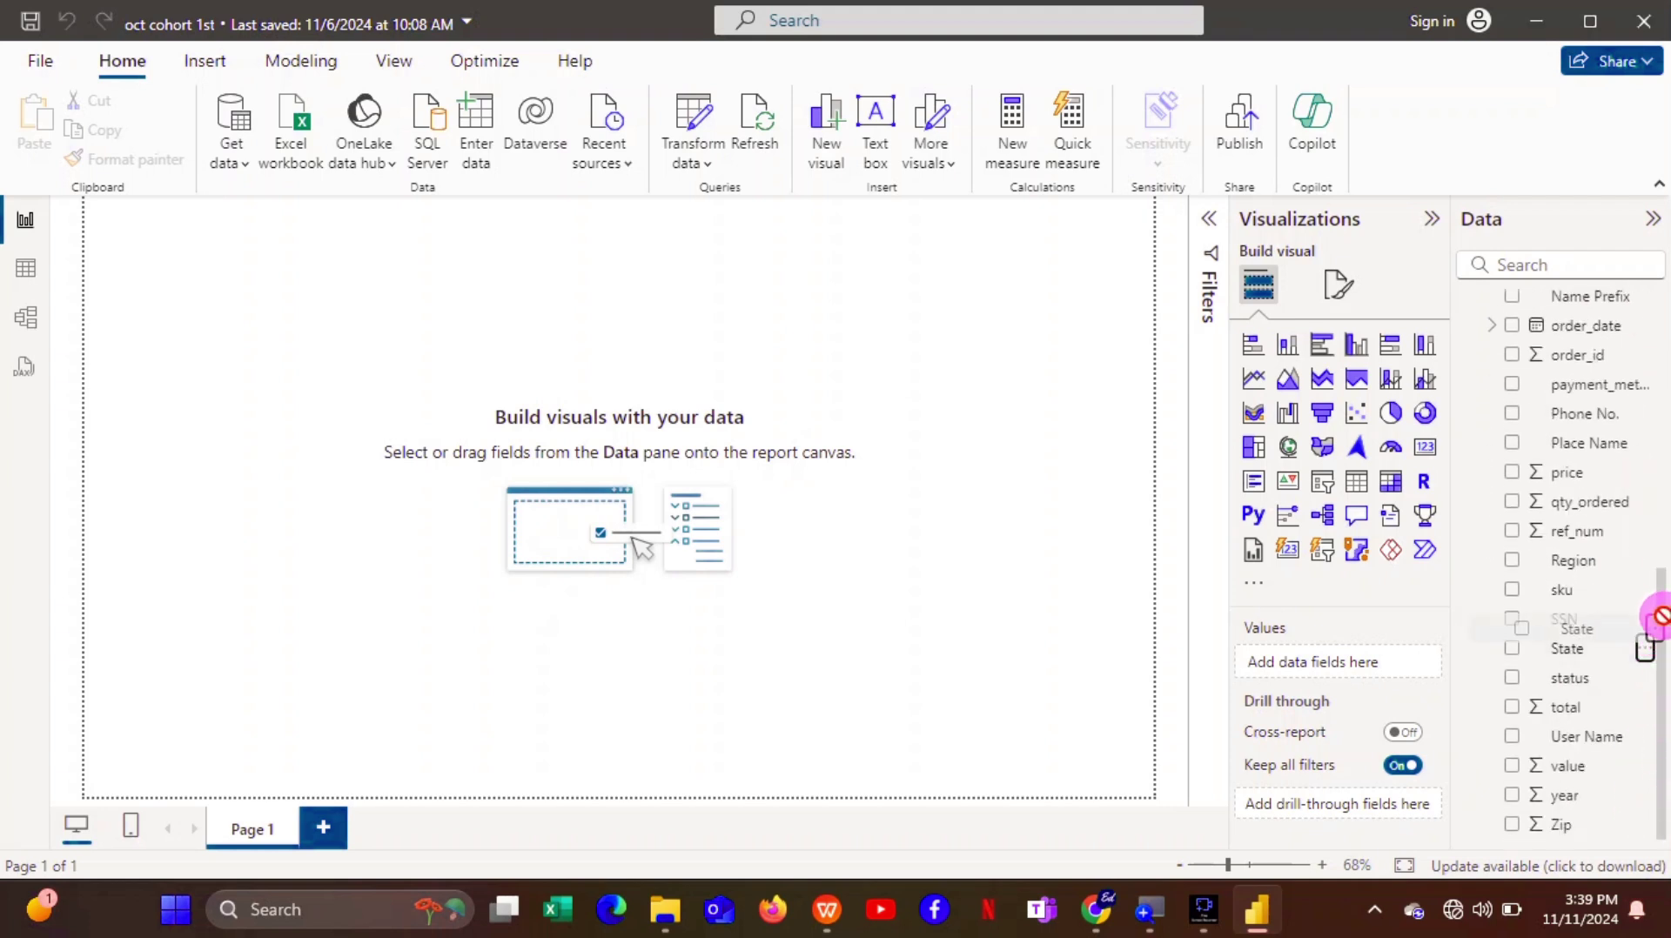
mouse_move(1665, 610)
mouse_down()
mouse_move(1663, 559)
mouse_move(1664, 583)
mouse_up()
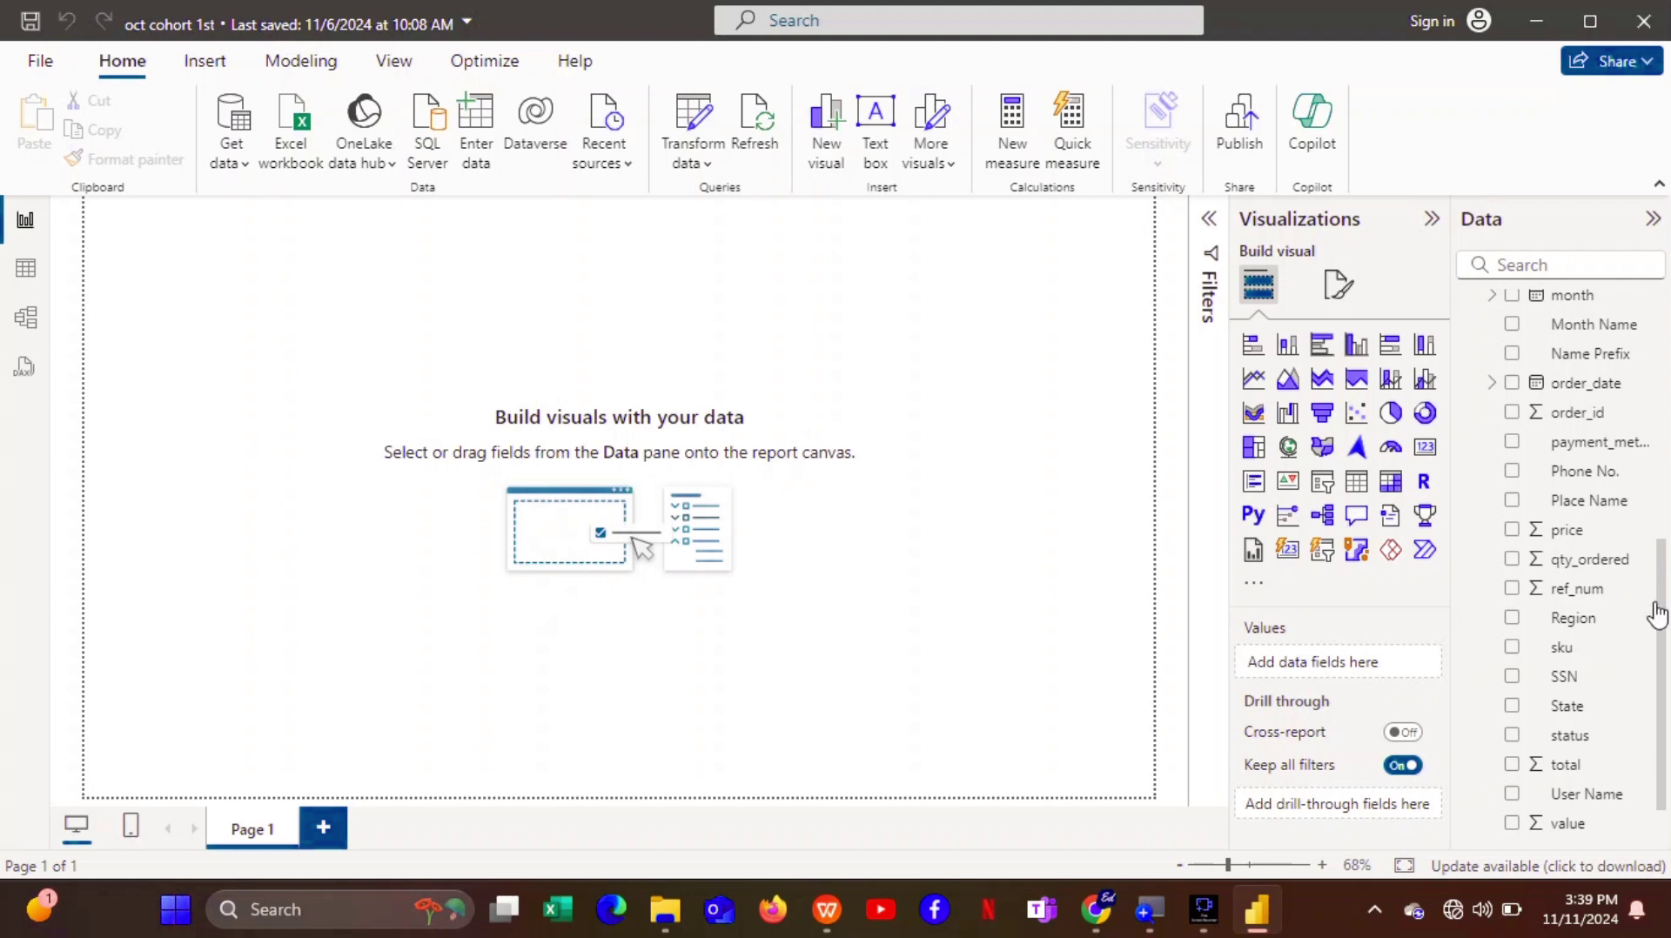
click(1664, 618)
drag(1664, 618, 1663, 444)
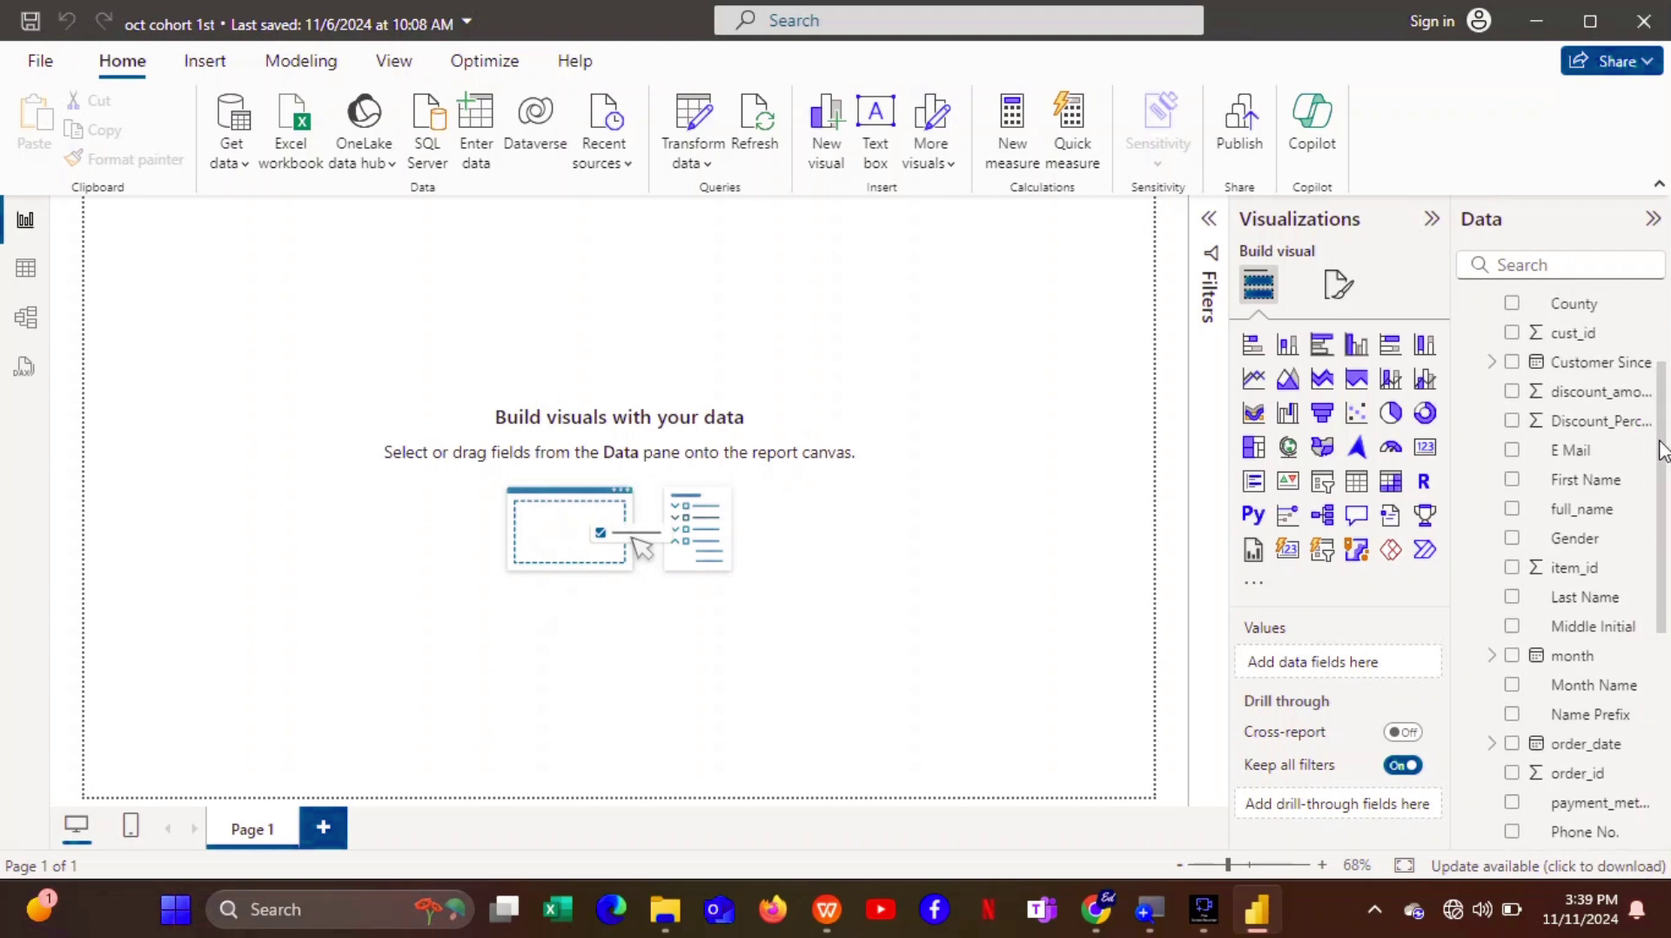
drag(1664, 411, 1663, 550)
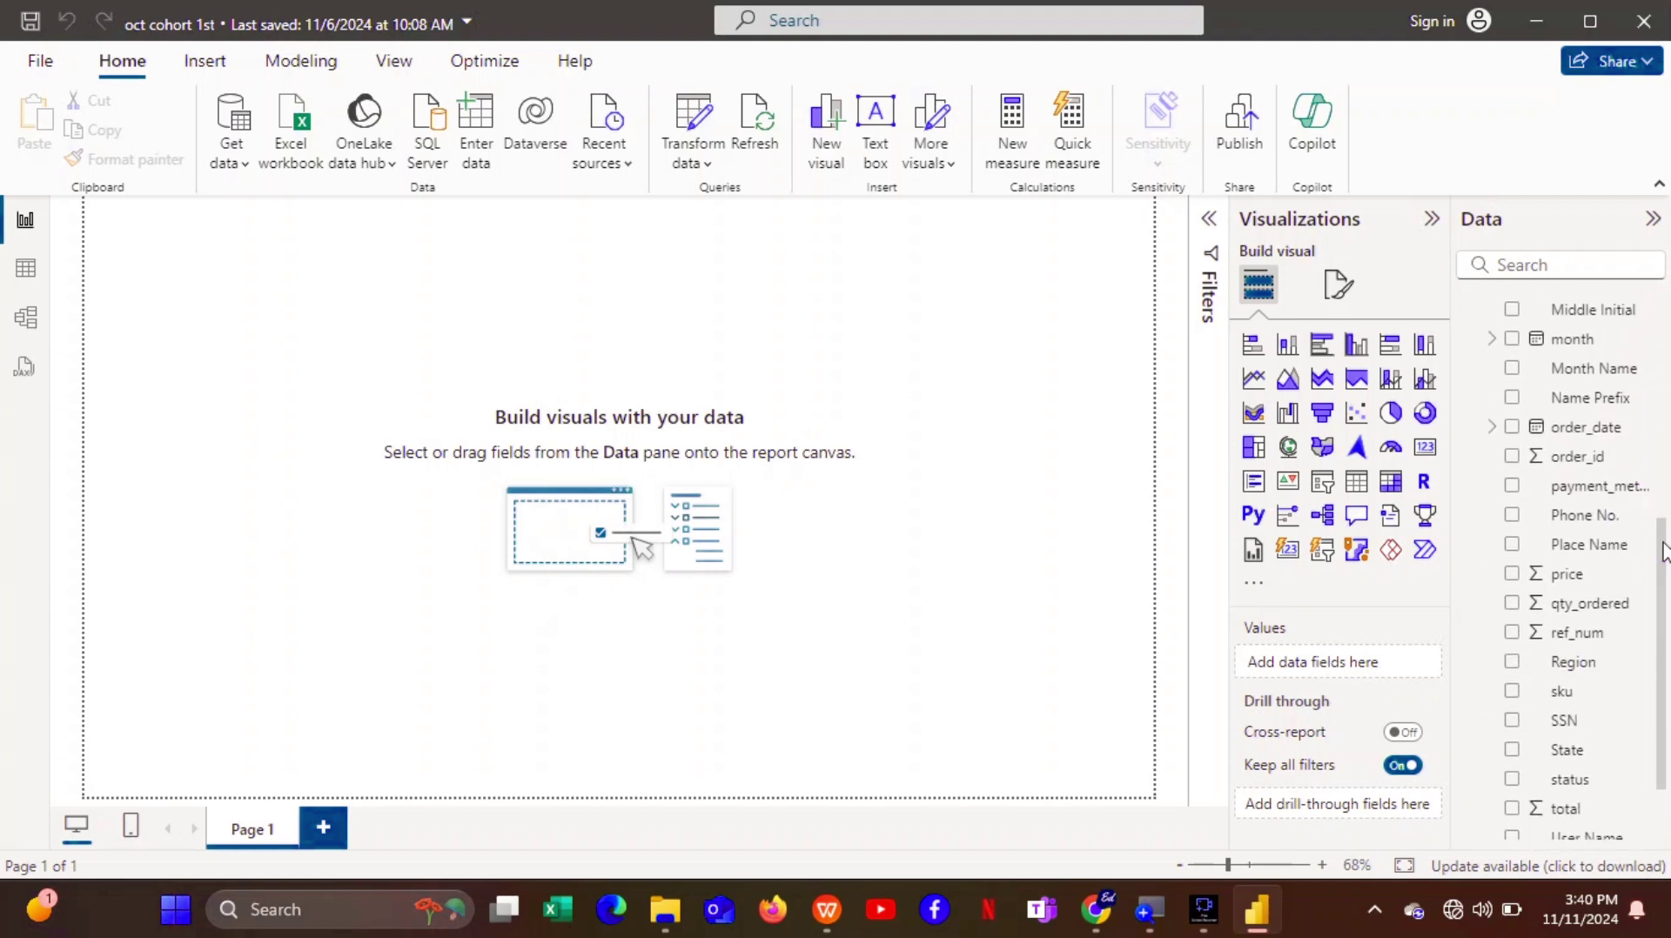
click(1664, 620)
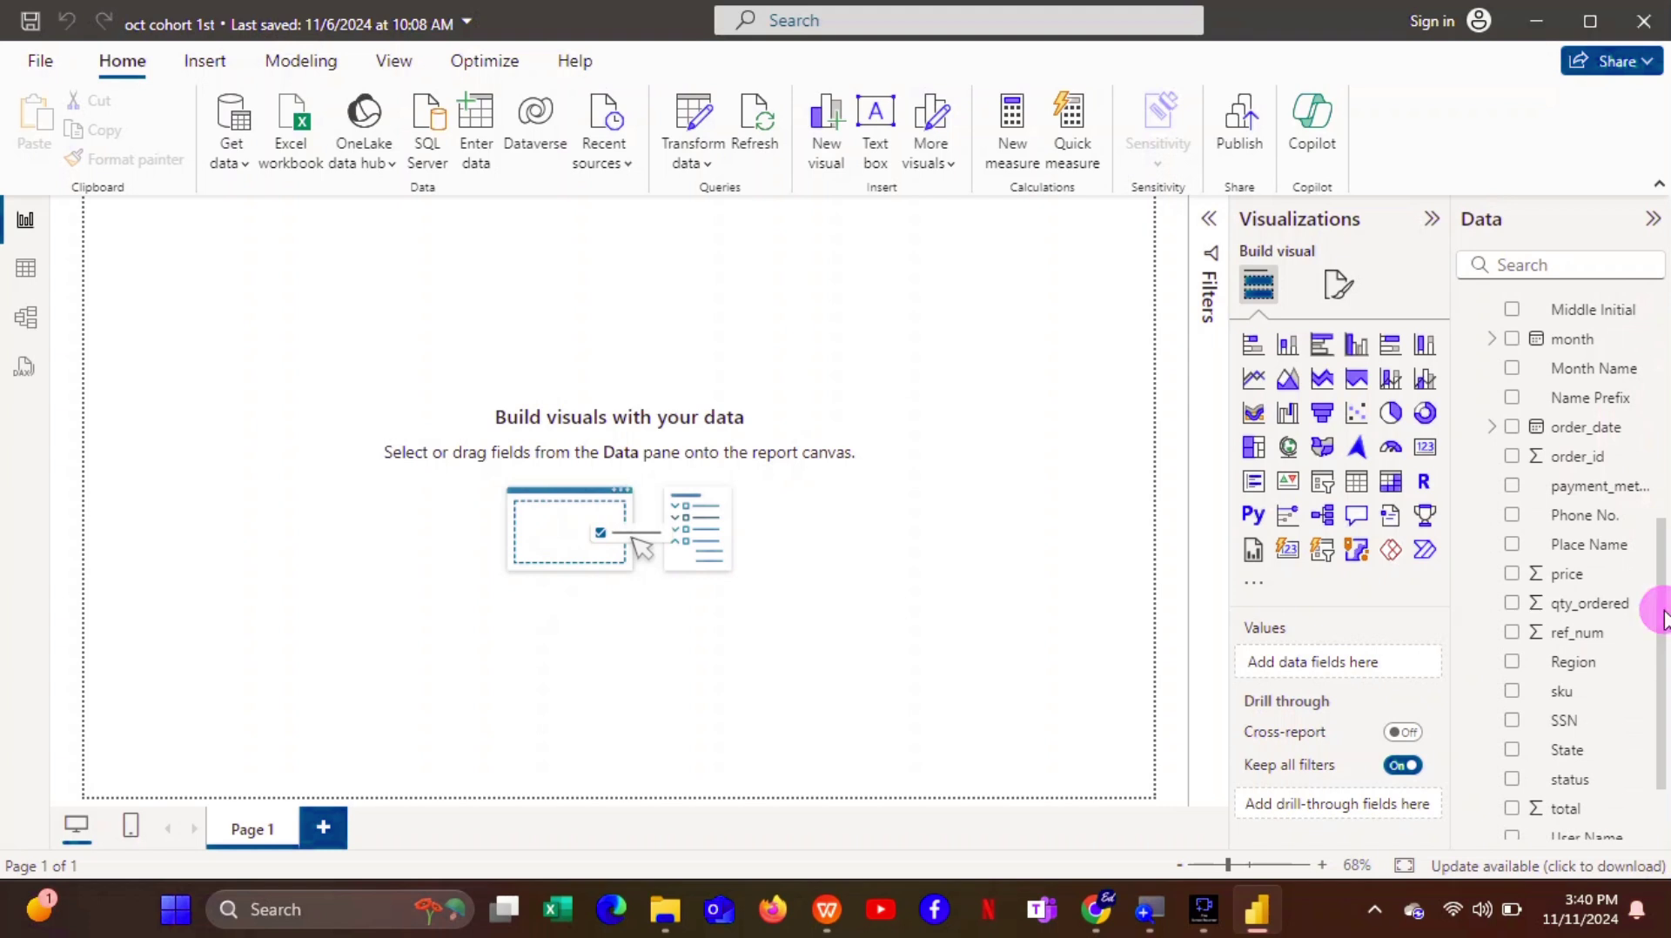
drag(1664, 620, 1664, 663)
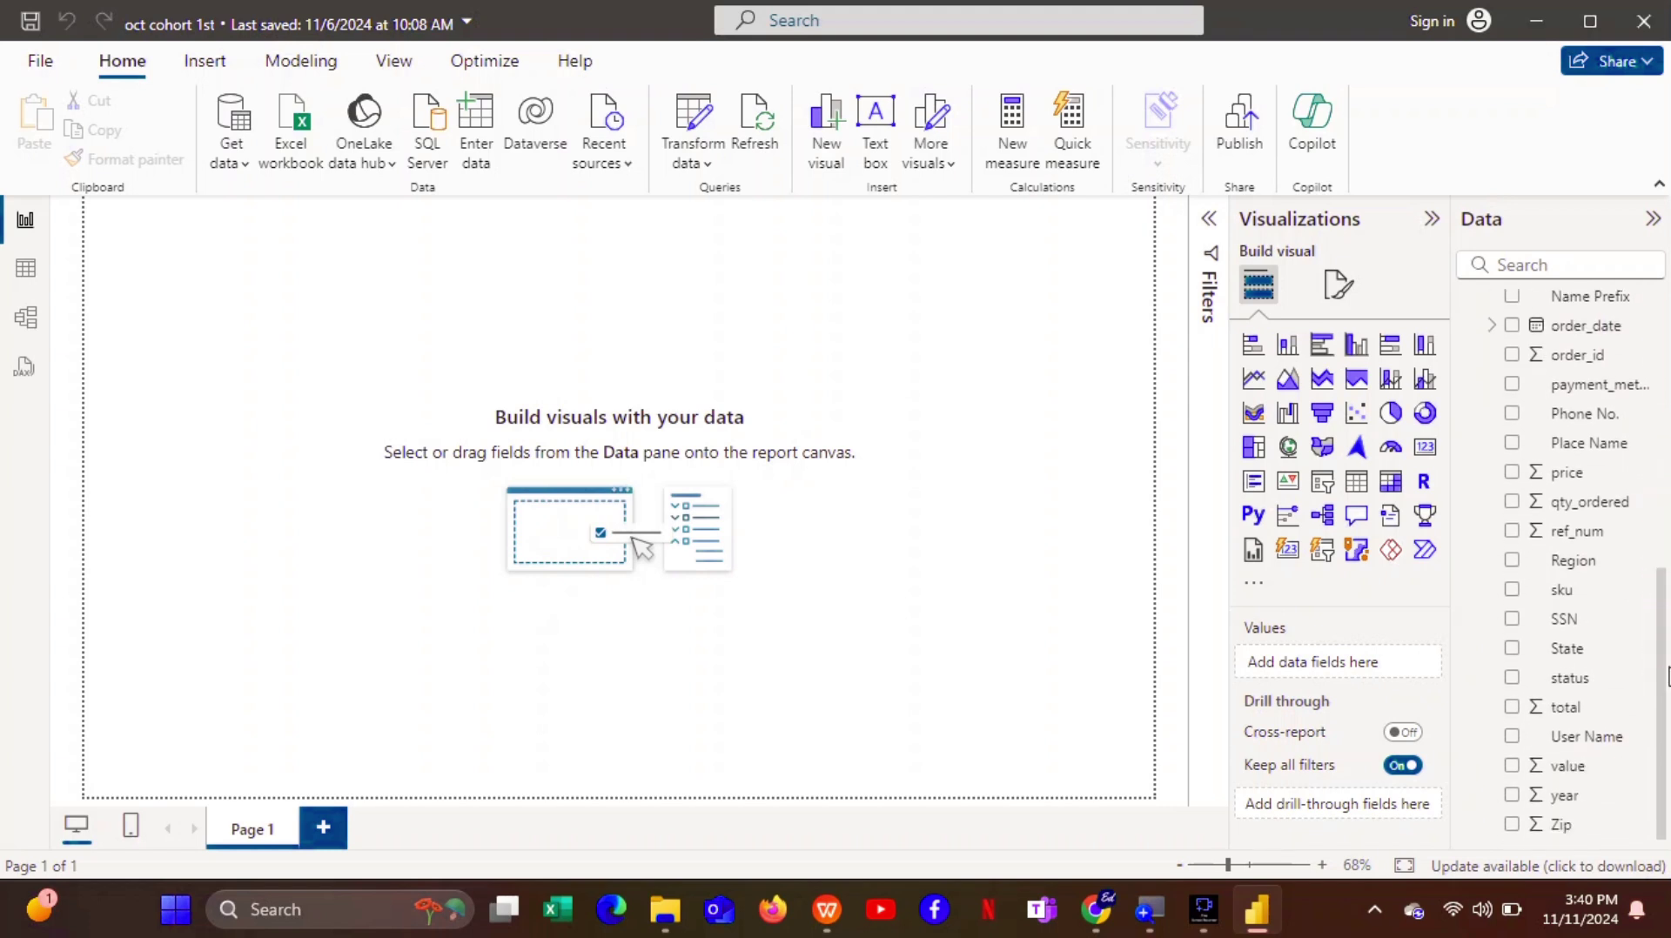
Add a card showing the sum of qty_ordered in the report page's upper-left corner and reduce its height.
click(1511, 502)
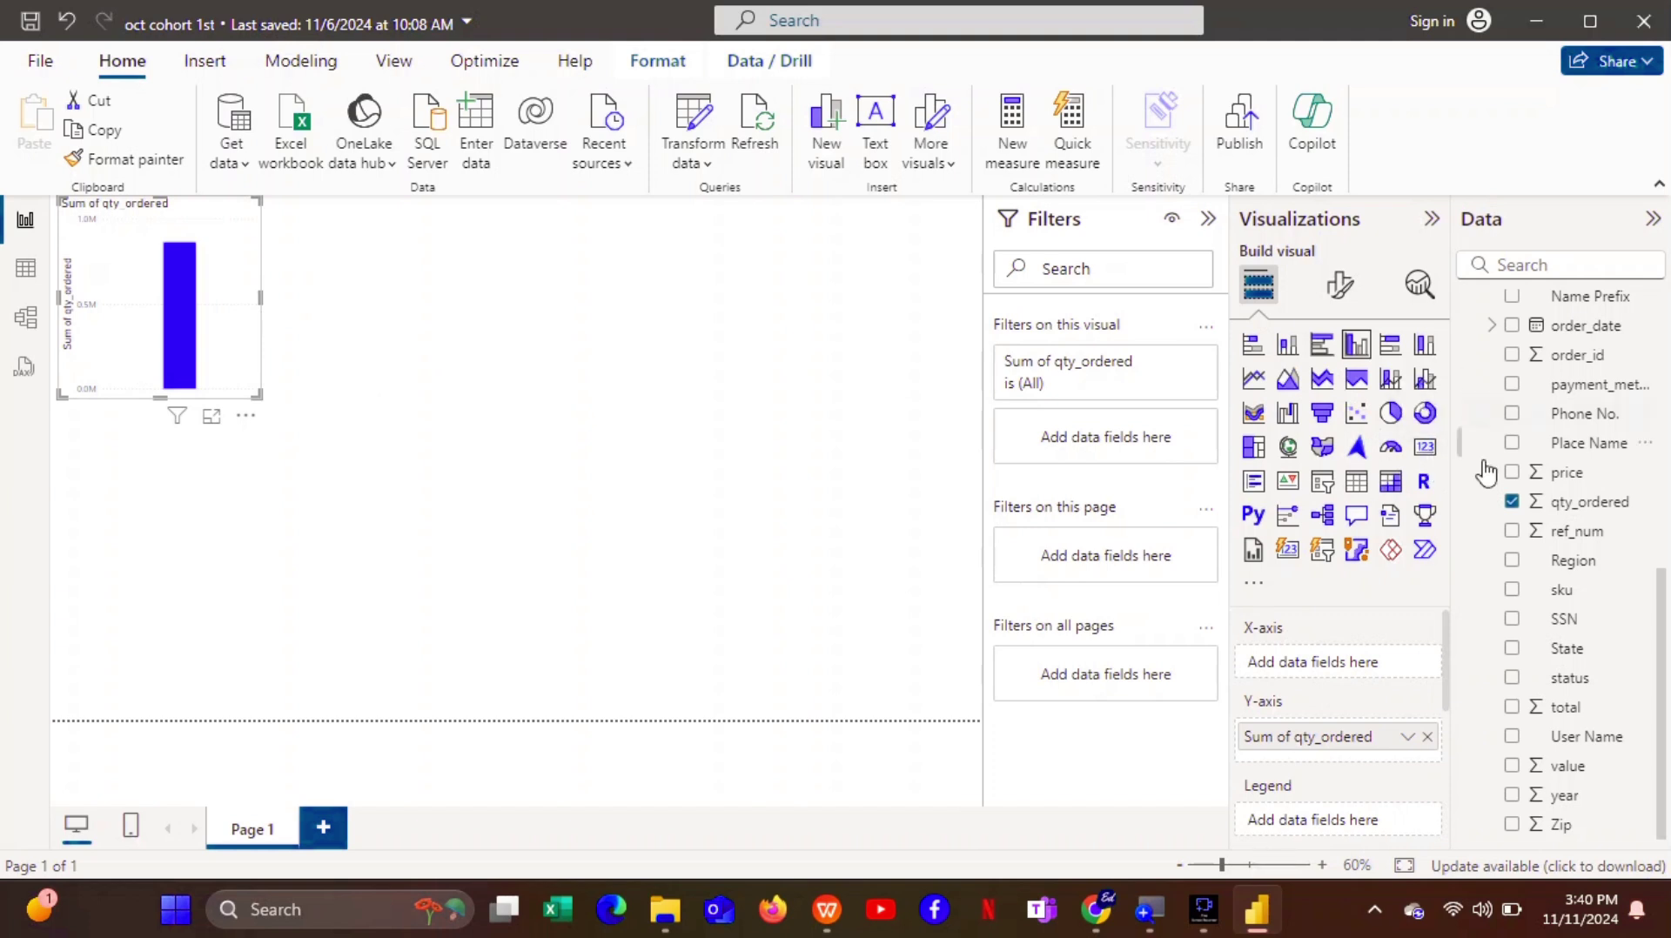
click(1423, 453)
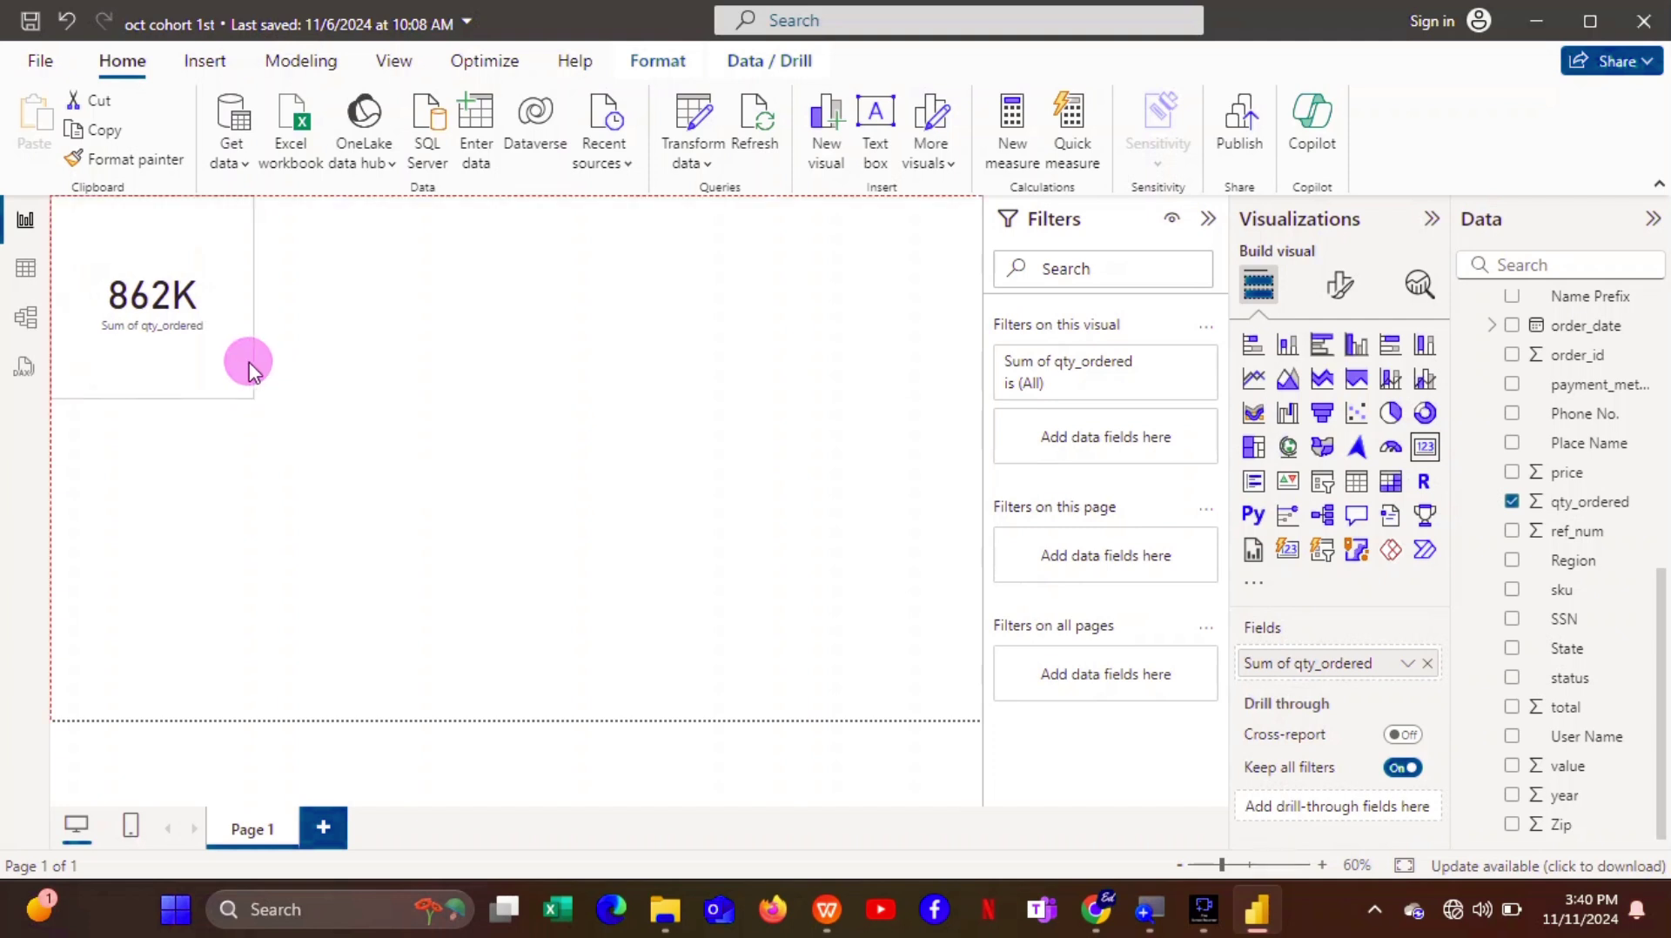
drag(246, 362, 237, 355)
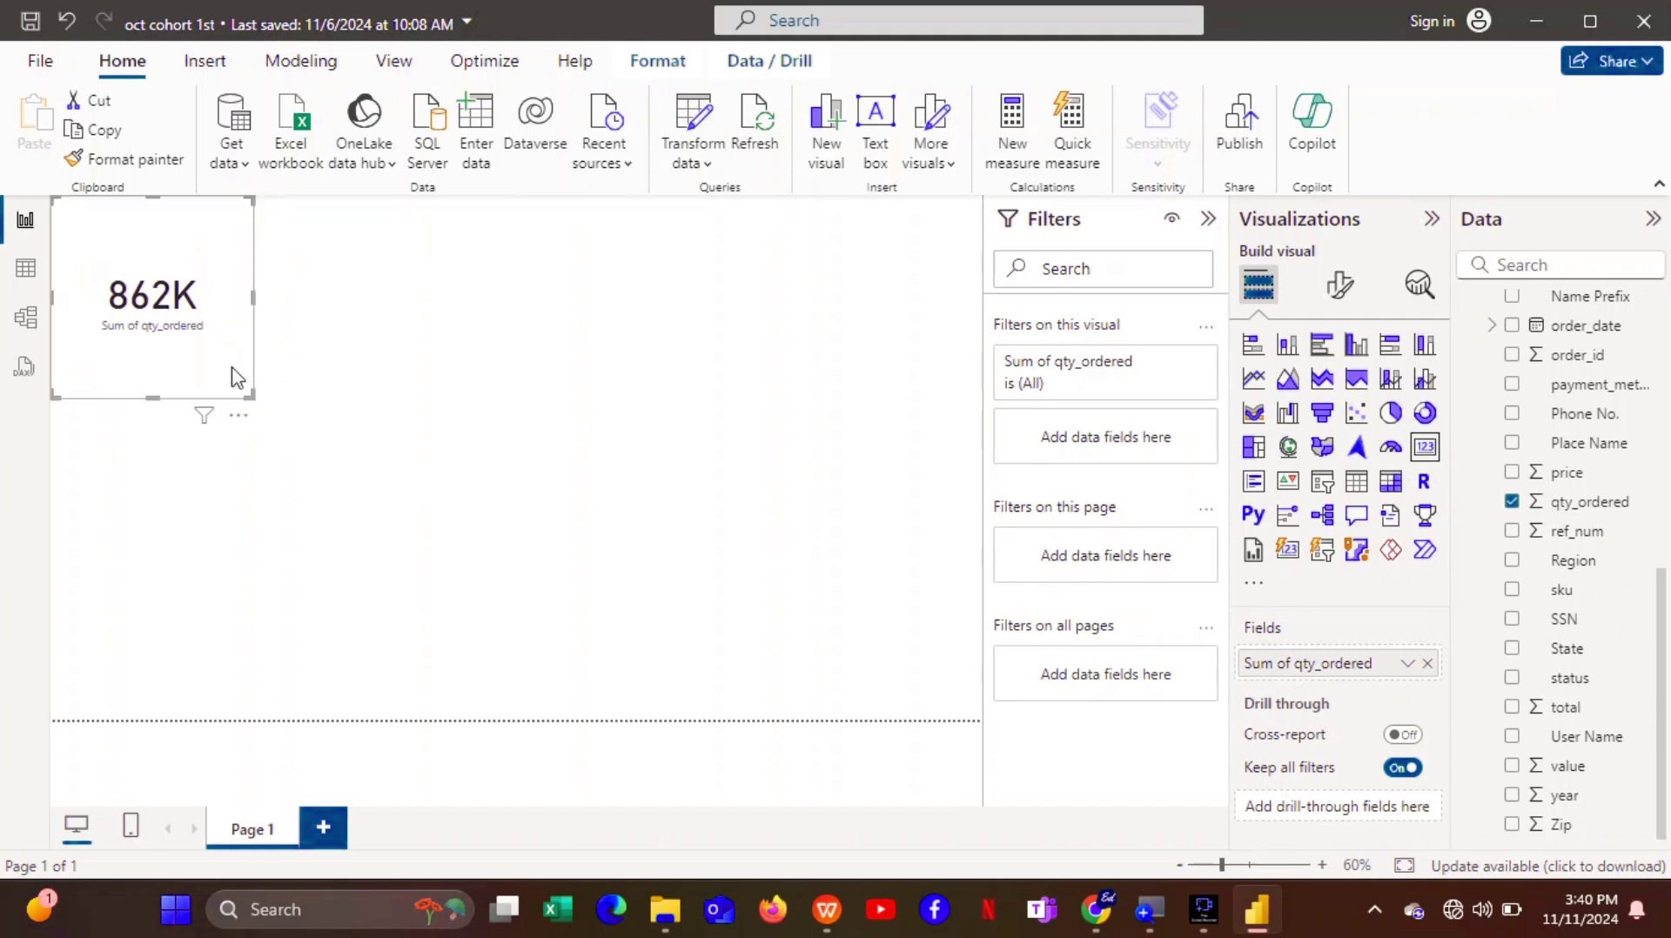
click(153, 392)
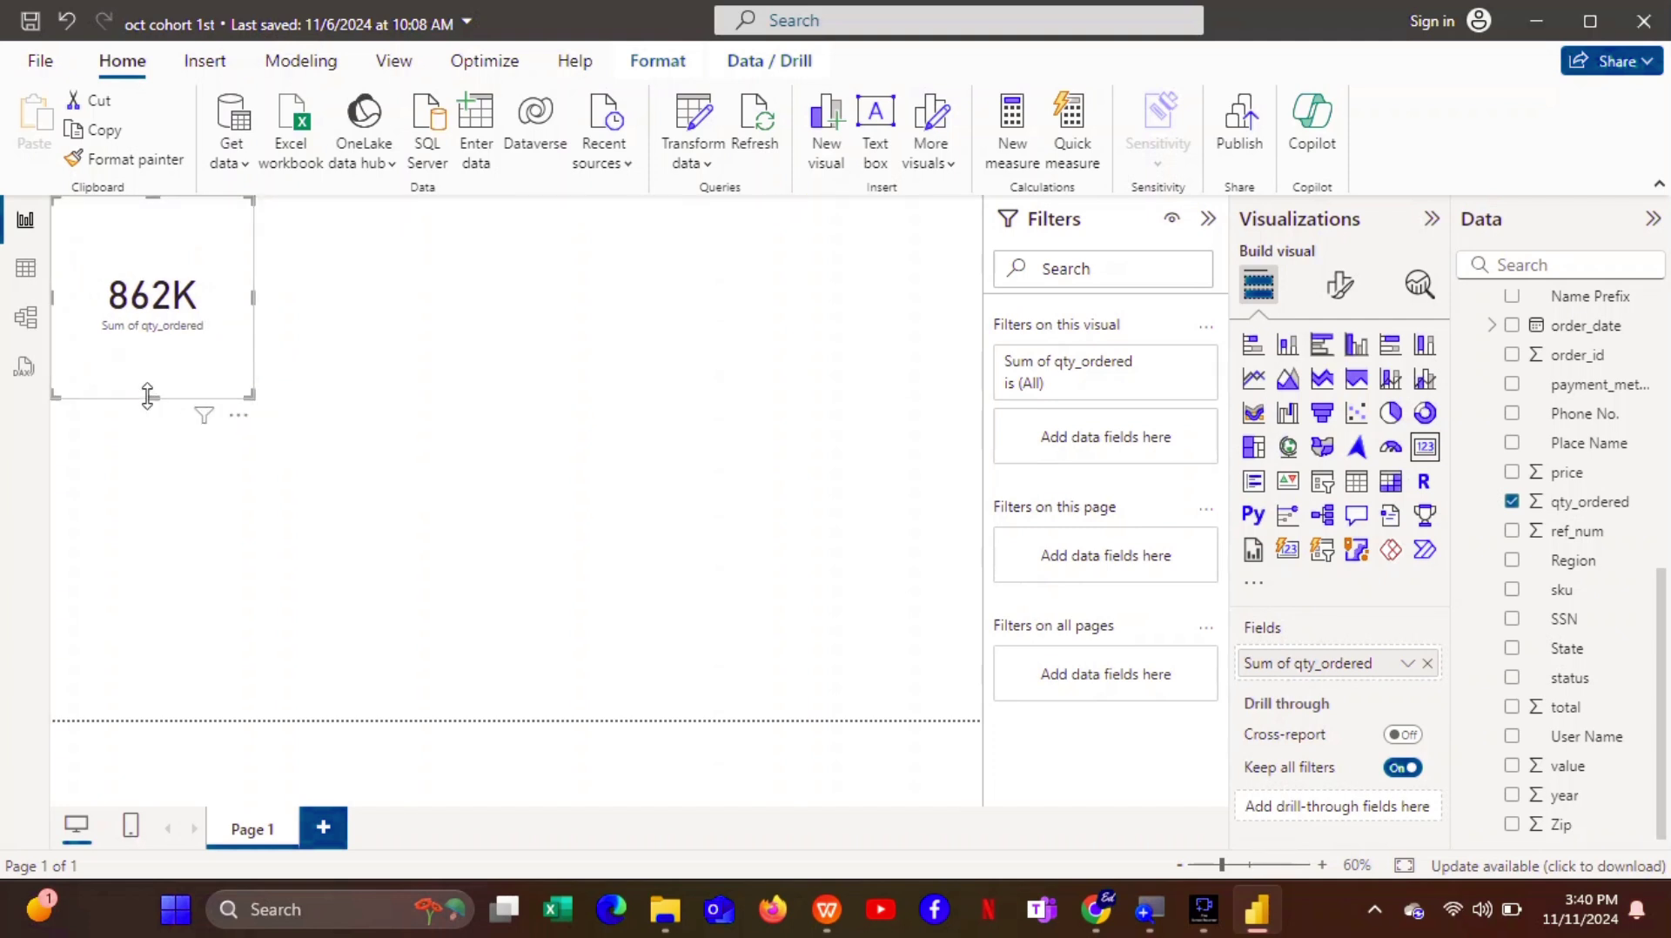
drag(147, 396, 178, 342)
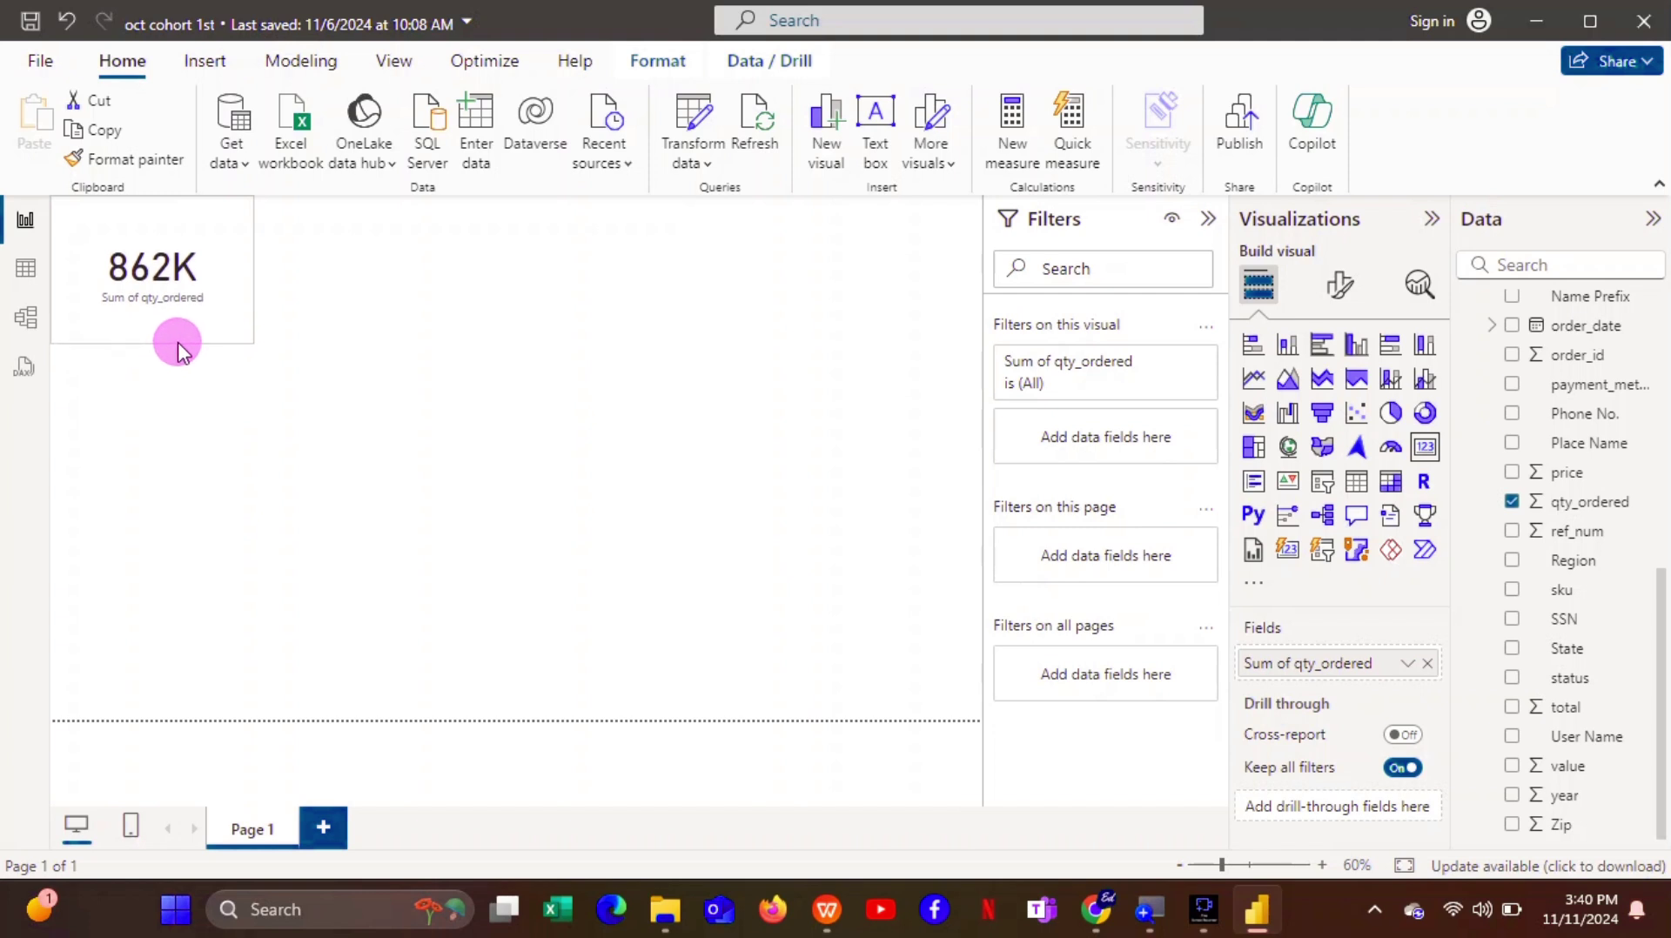
drag(217, 230, 218, 242)
click(268, 250)
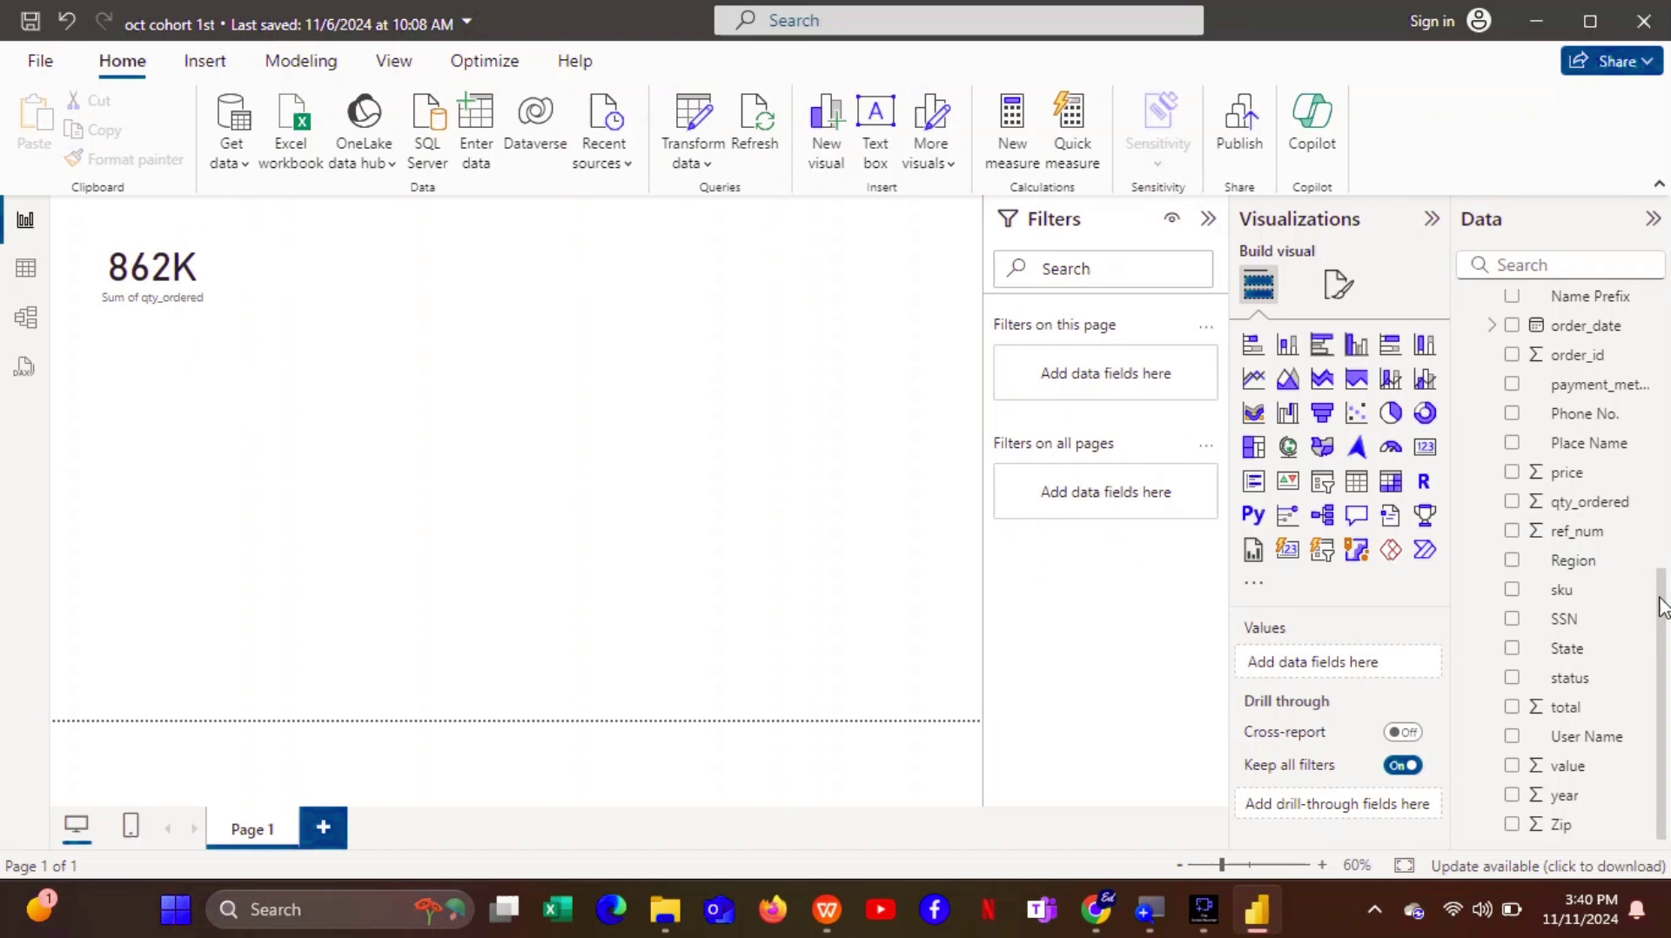
Add a card showing the sum of total and place it directly to the right of the qty_ordered card.
click(1514, 710)
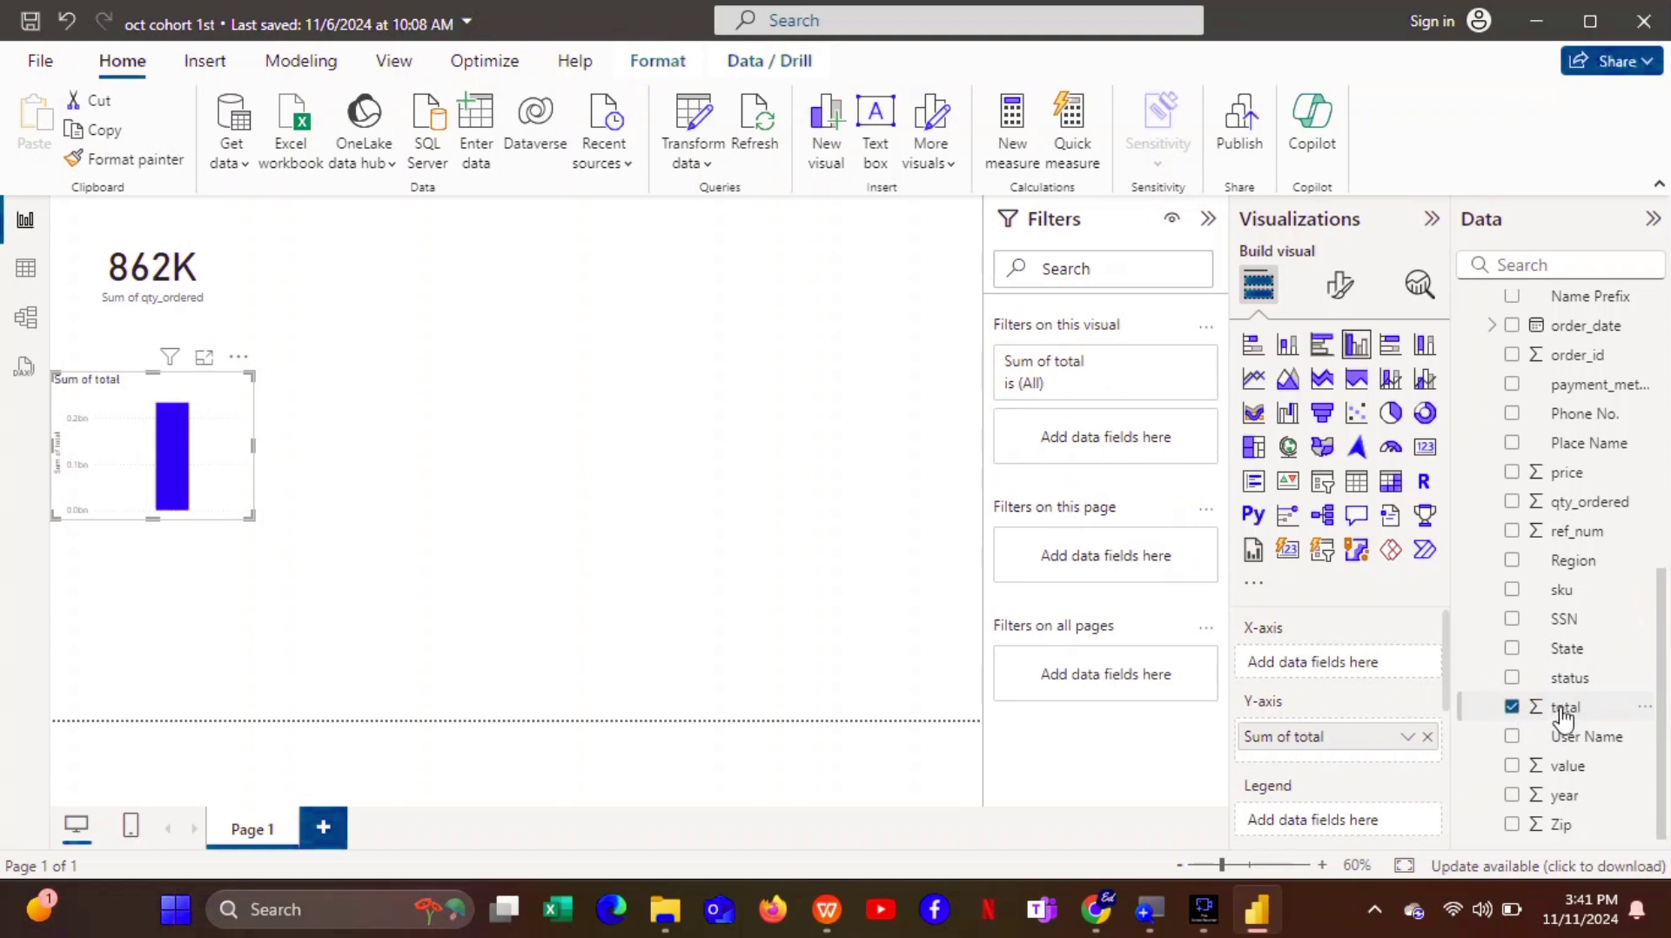
click(1423, 449)
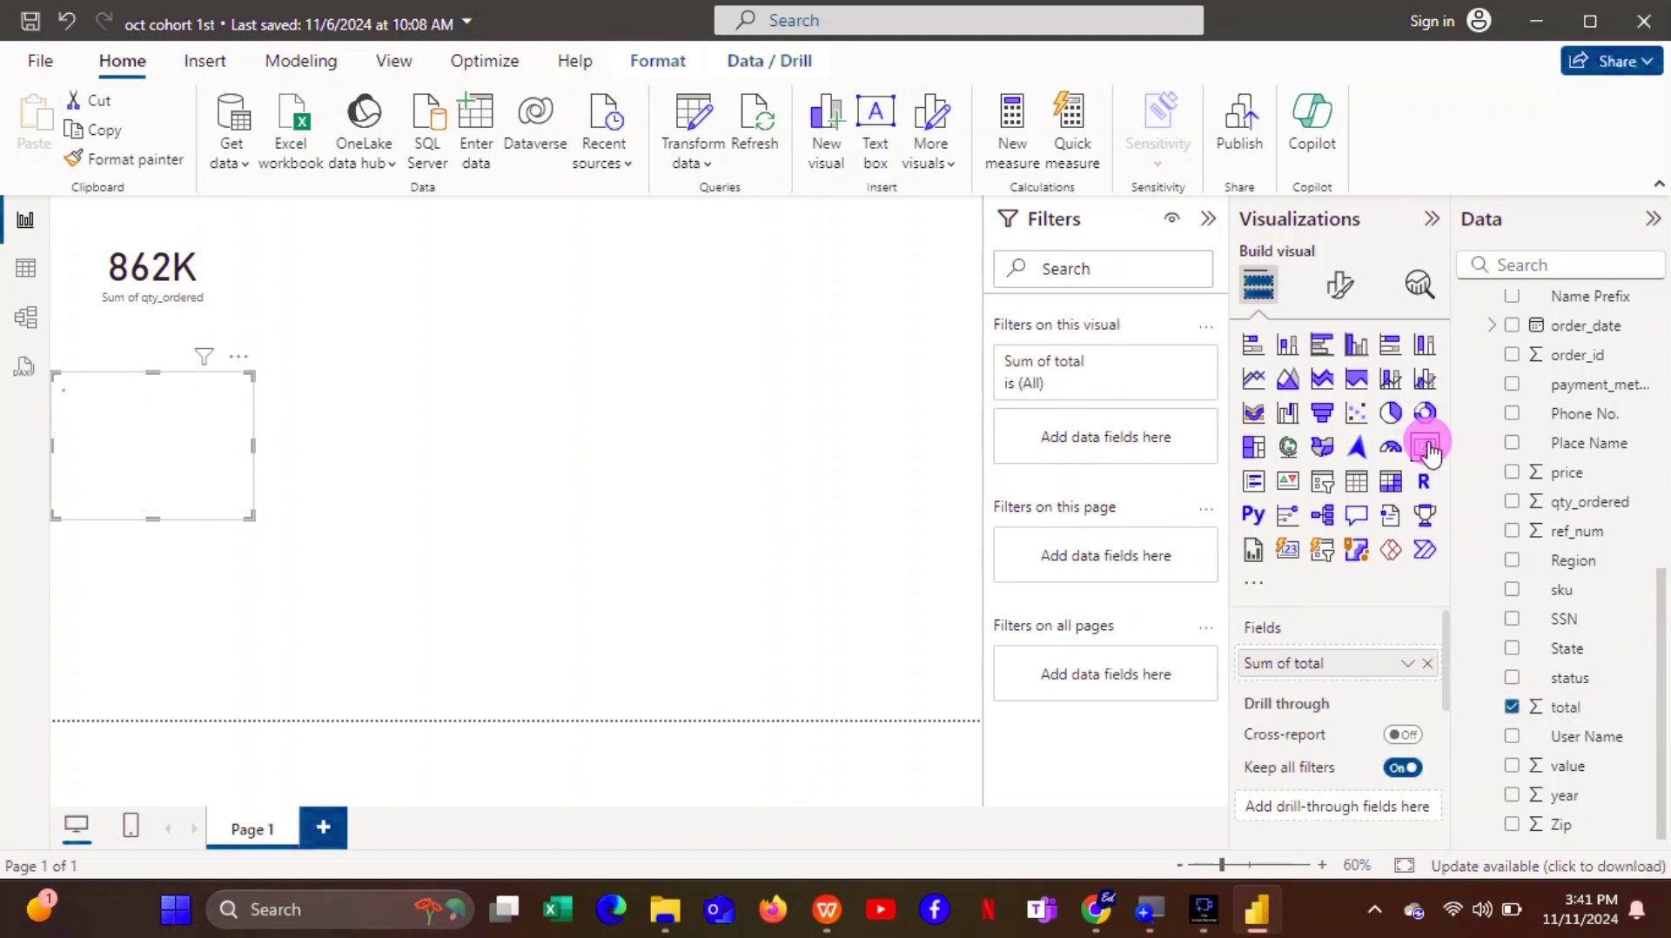
click(208, 501)
drag(207, 501, 426, 207)
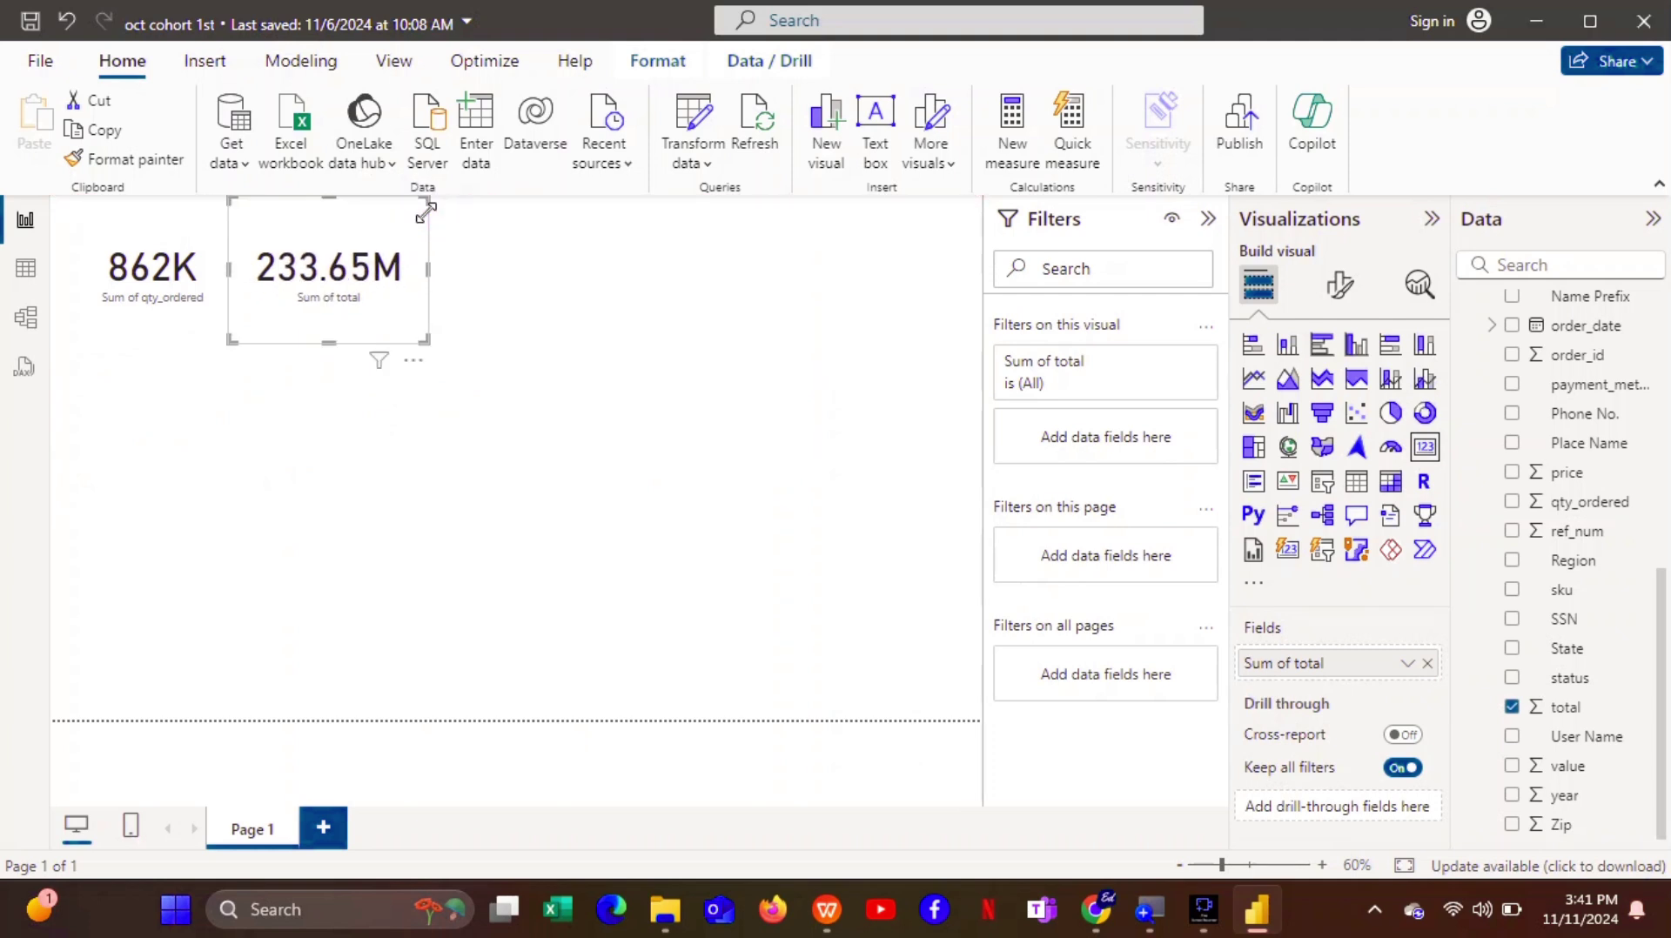
click(470, 303)
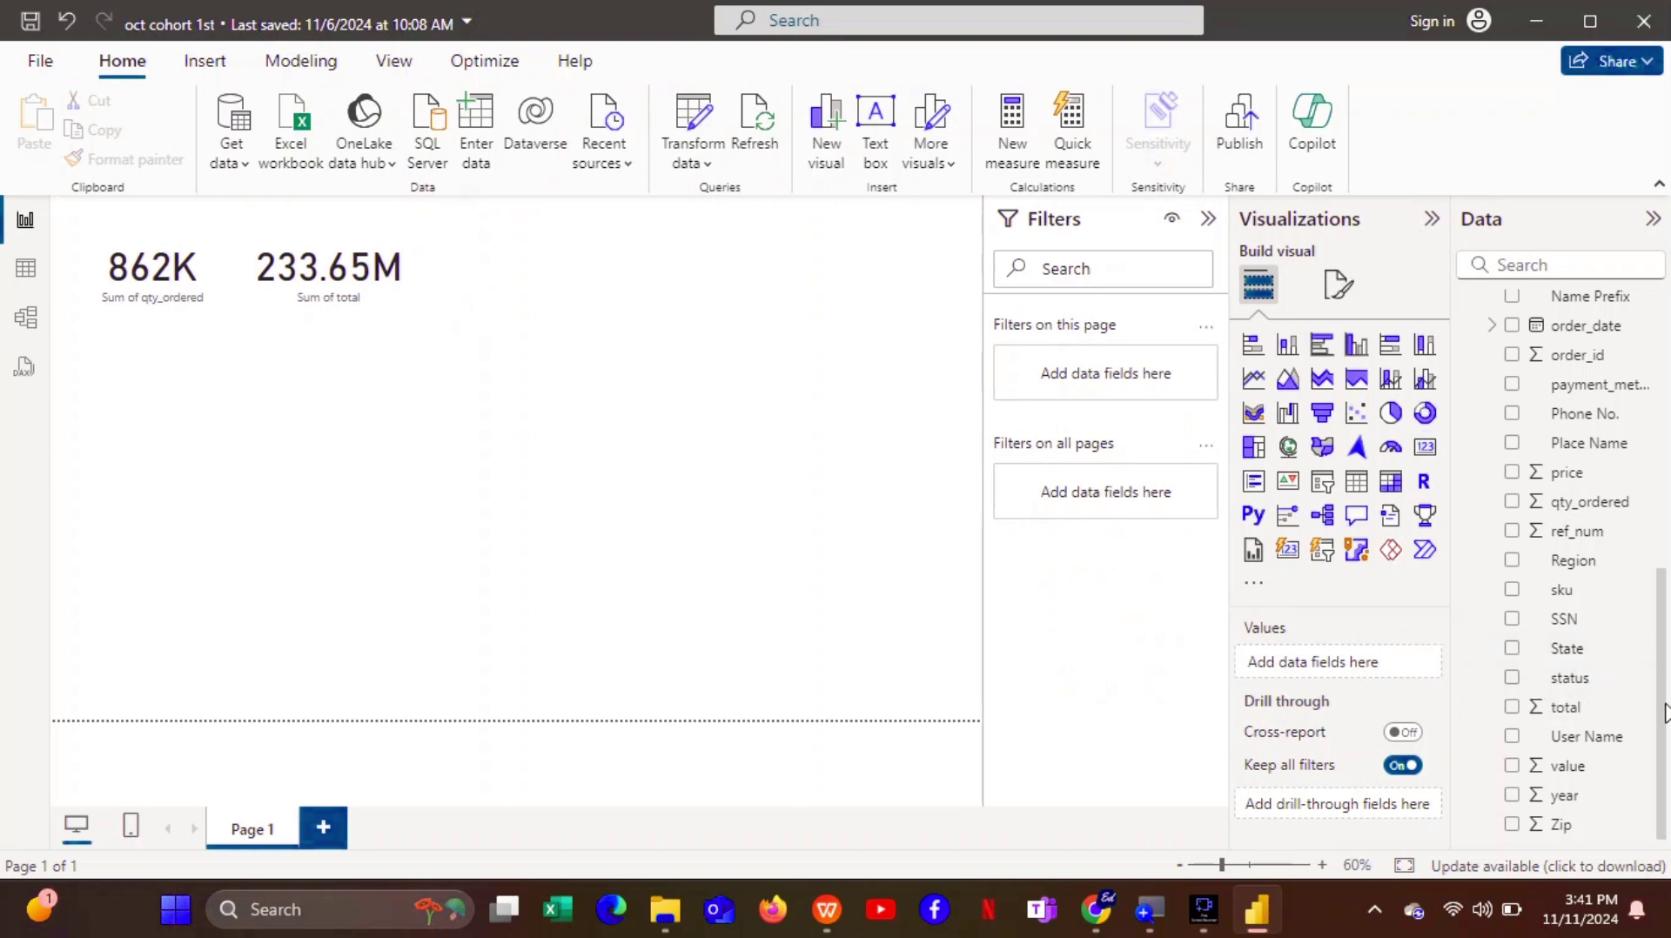
Add a smaller card showing the sum of cust_id and place it to the right of the total card.
drag(1664, 714, 1656, 331)
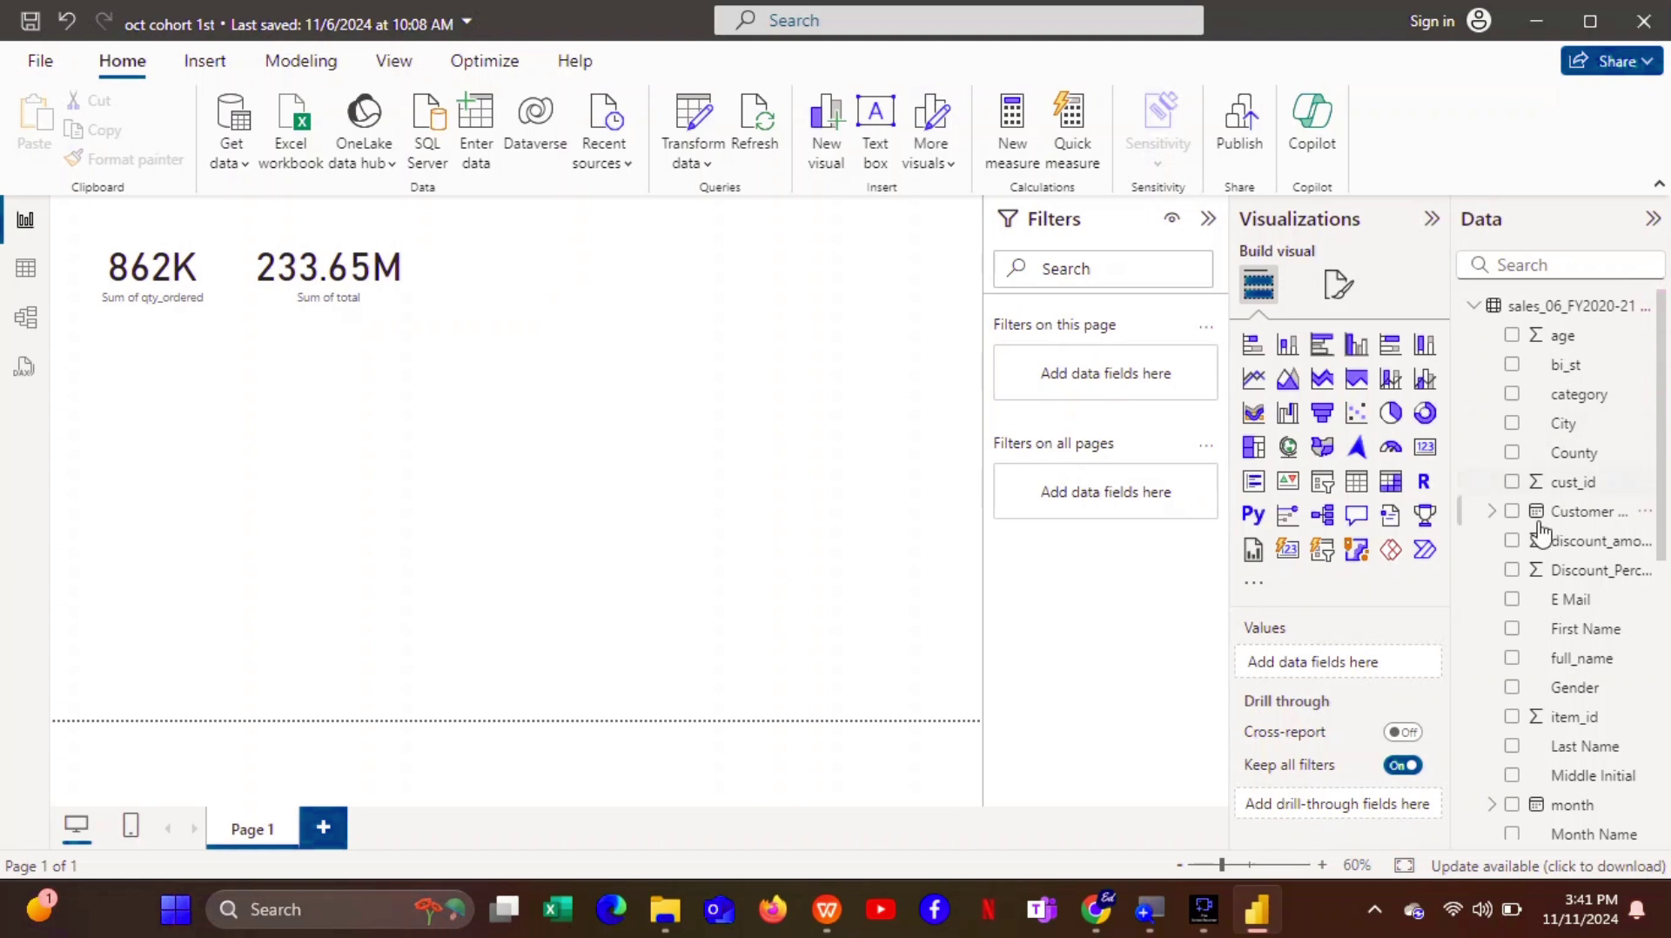
click(1510, 484)
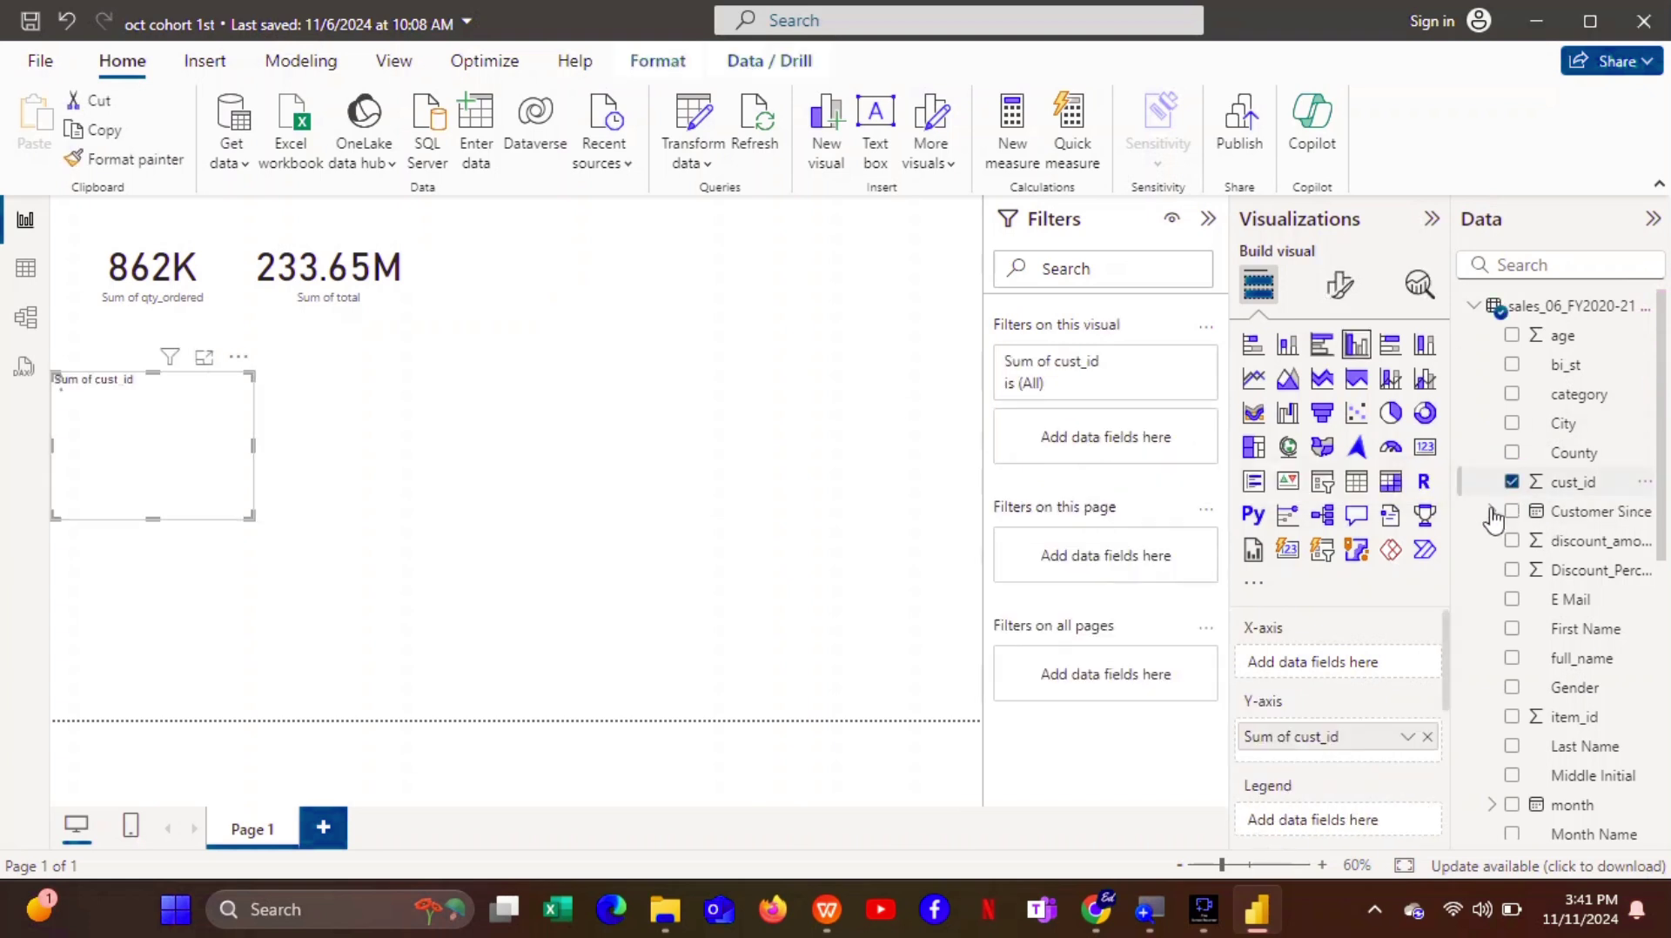
click(1425, 448)
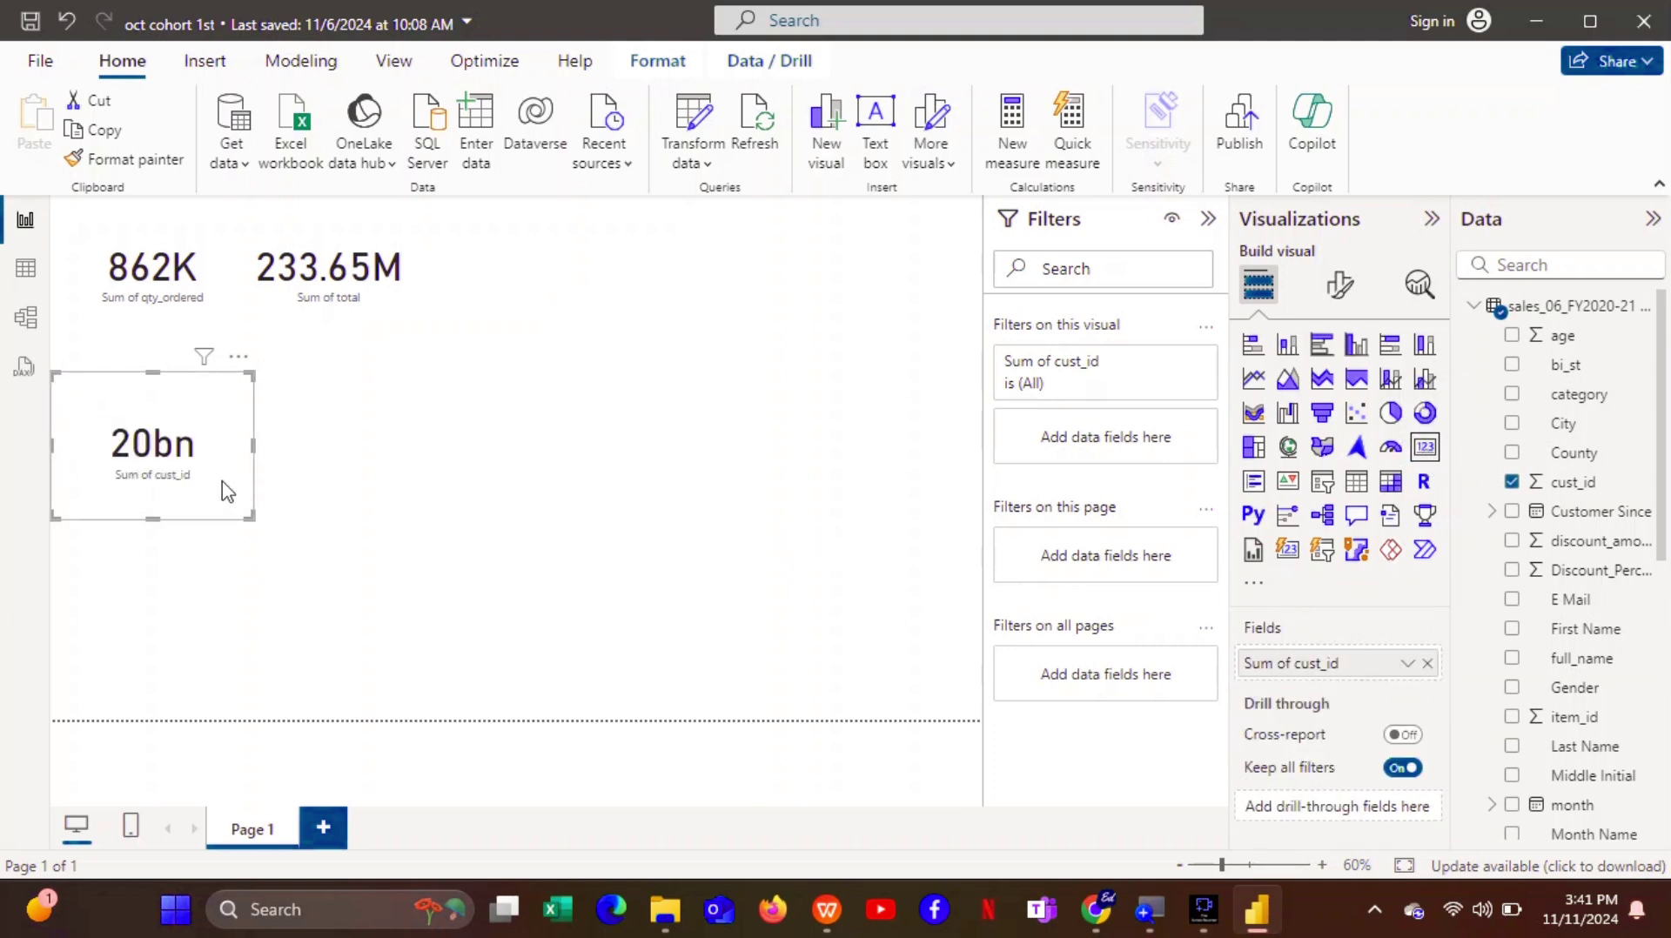
drag(223, 472, 585, 308)
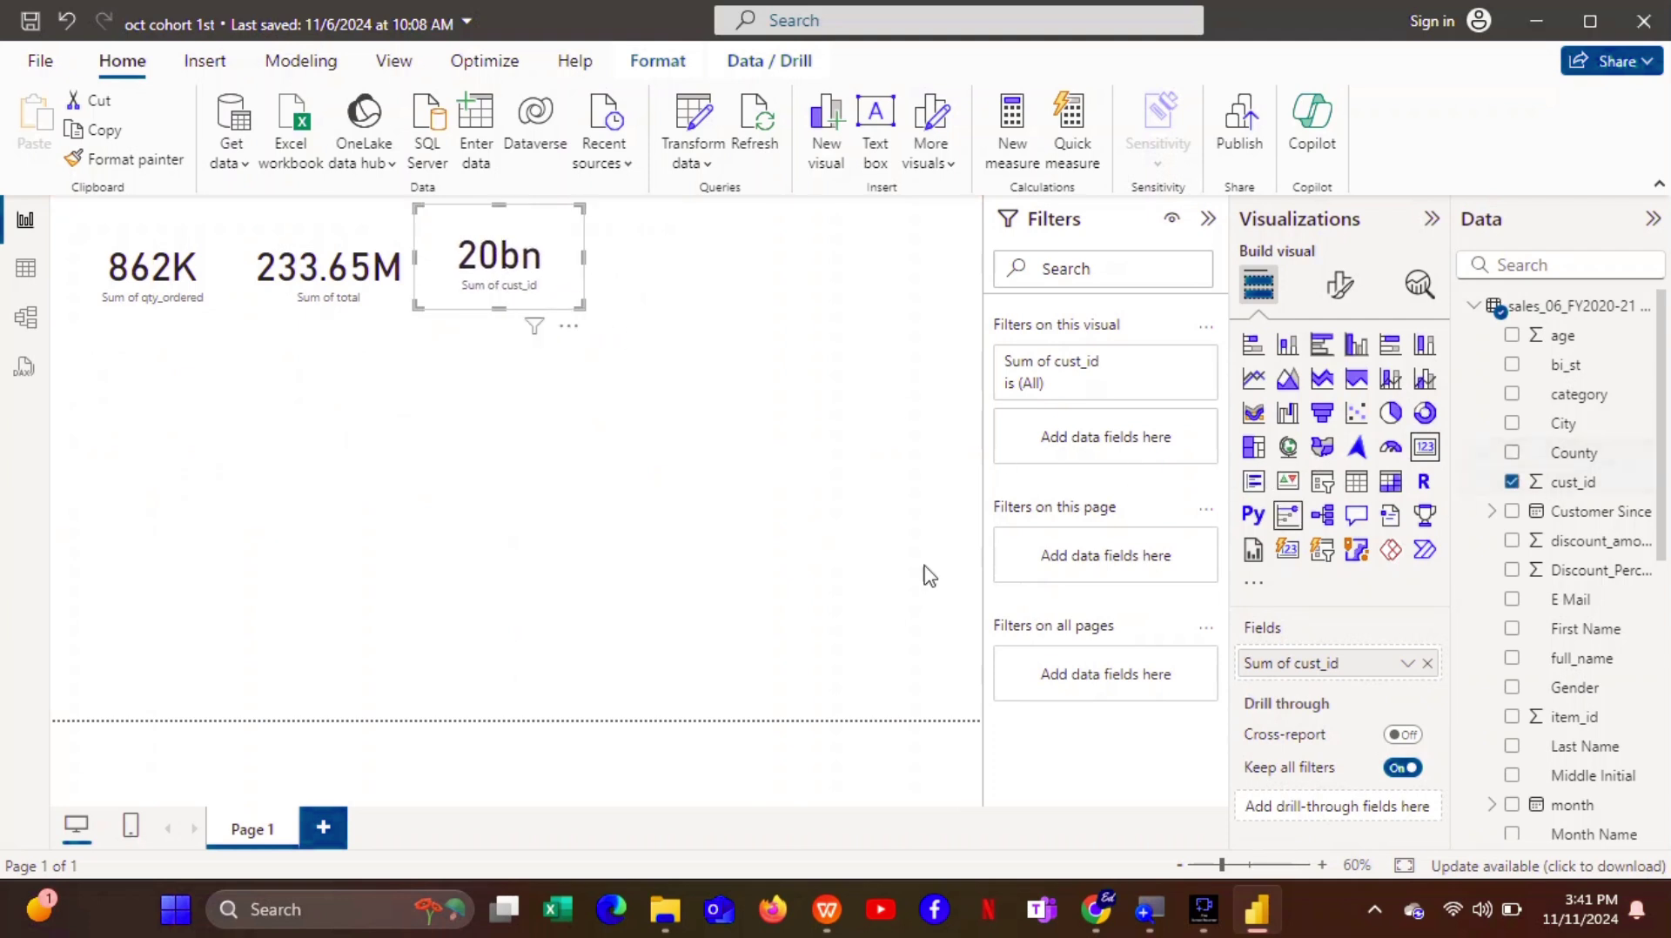
click(791, 532)
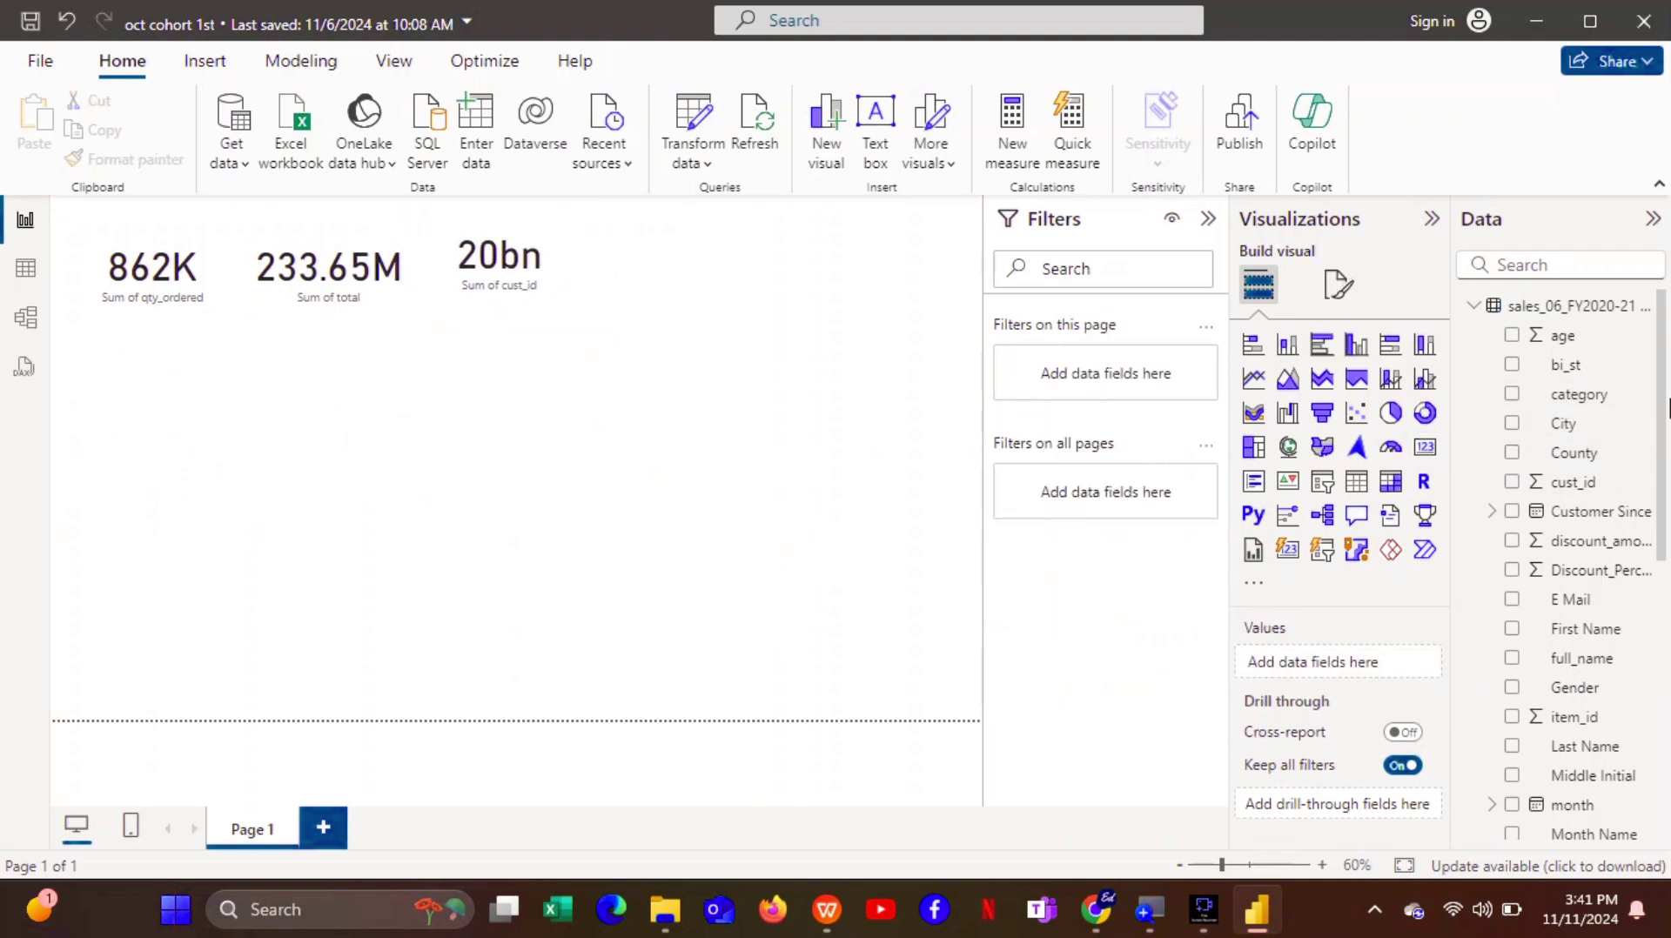
Add a card showing the sum of order_id and place it to the right of the cust_id card.
drag(1664, 416, 1665, 601)
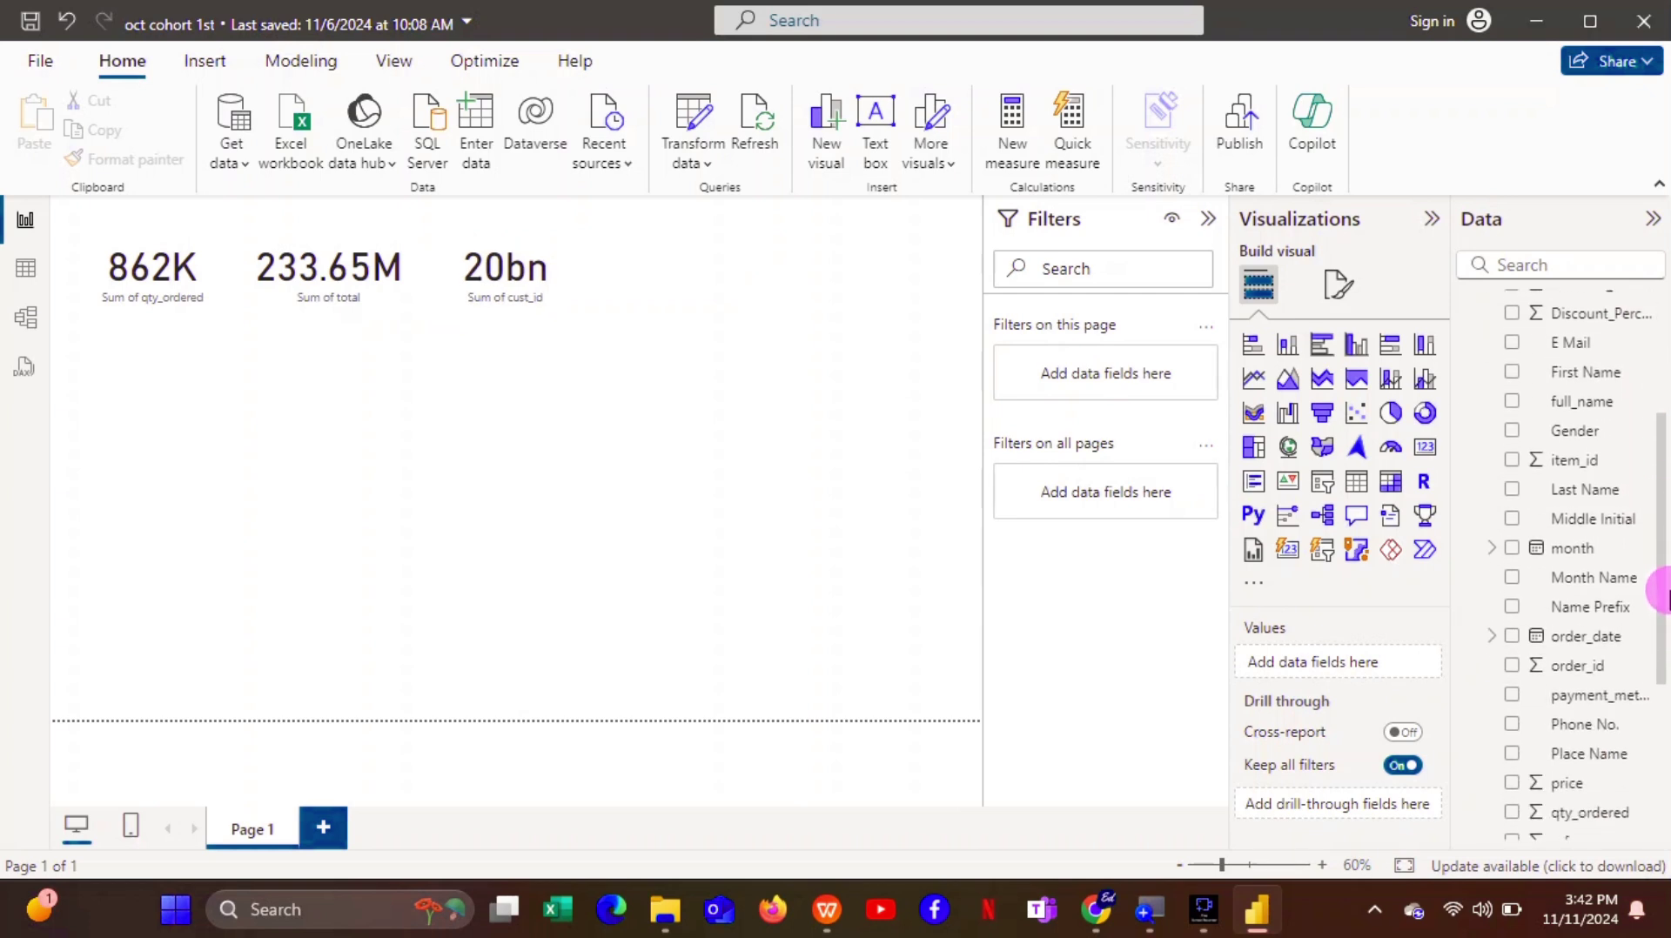
click(1512, 667)
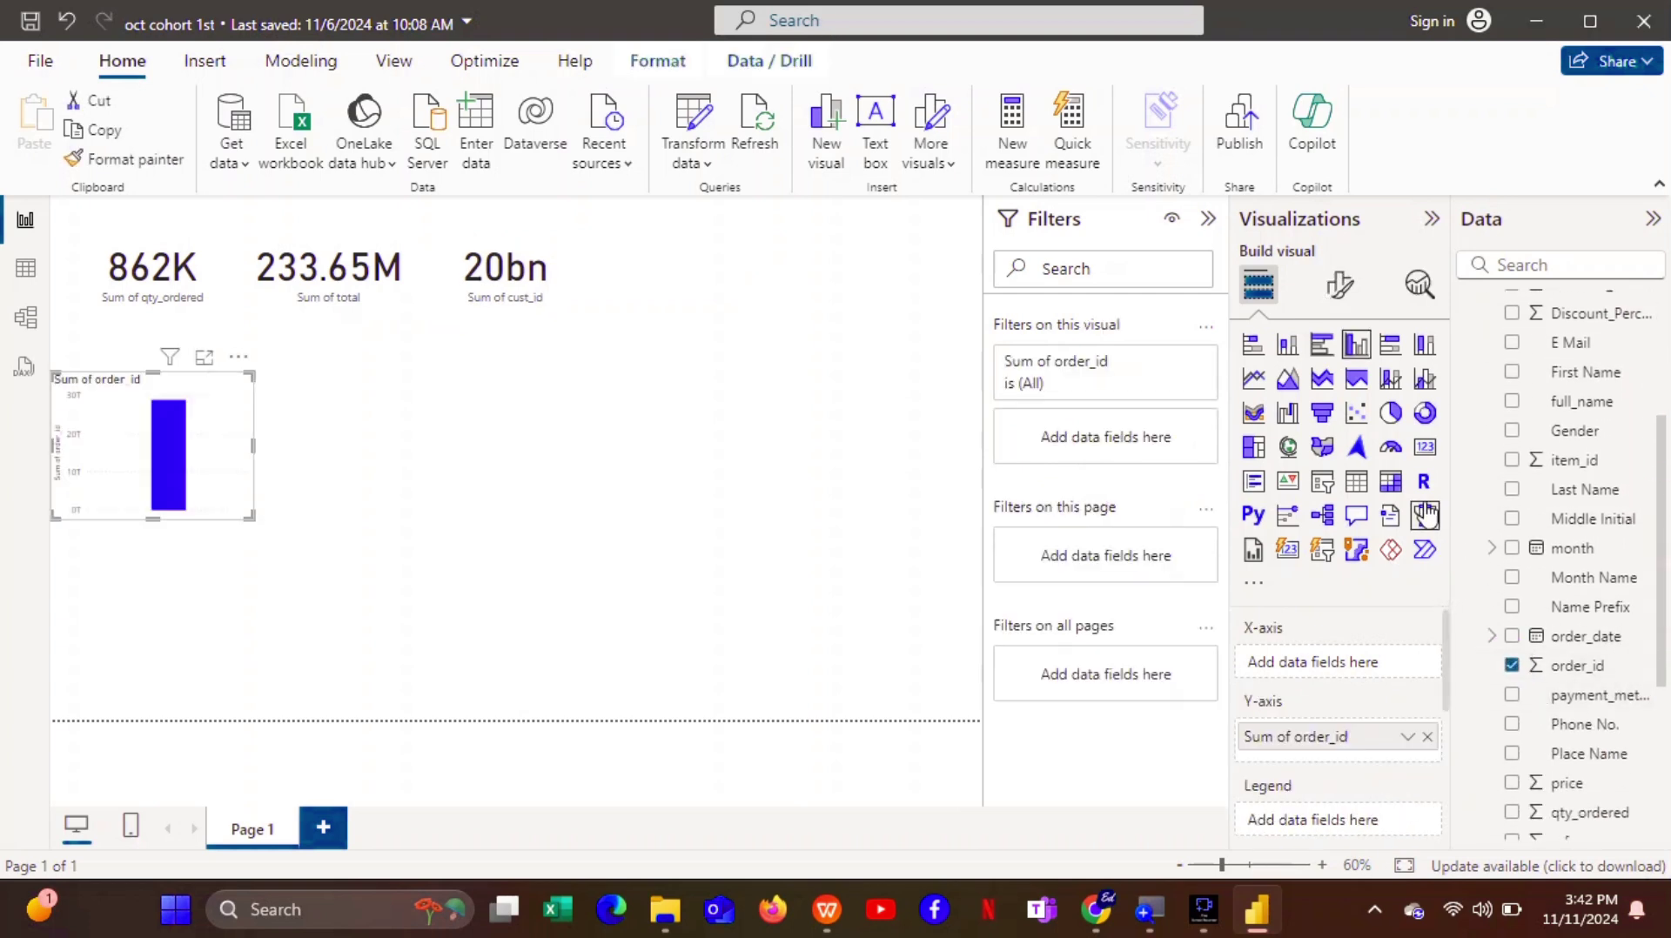
click(1427, 450)
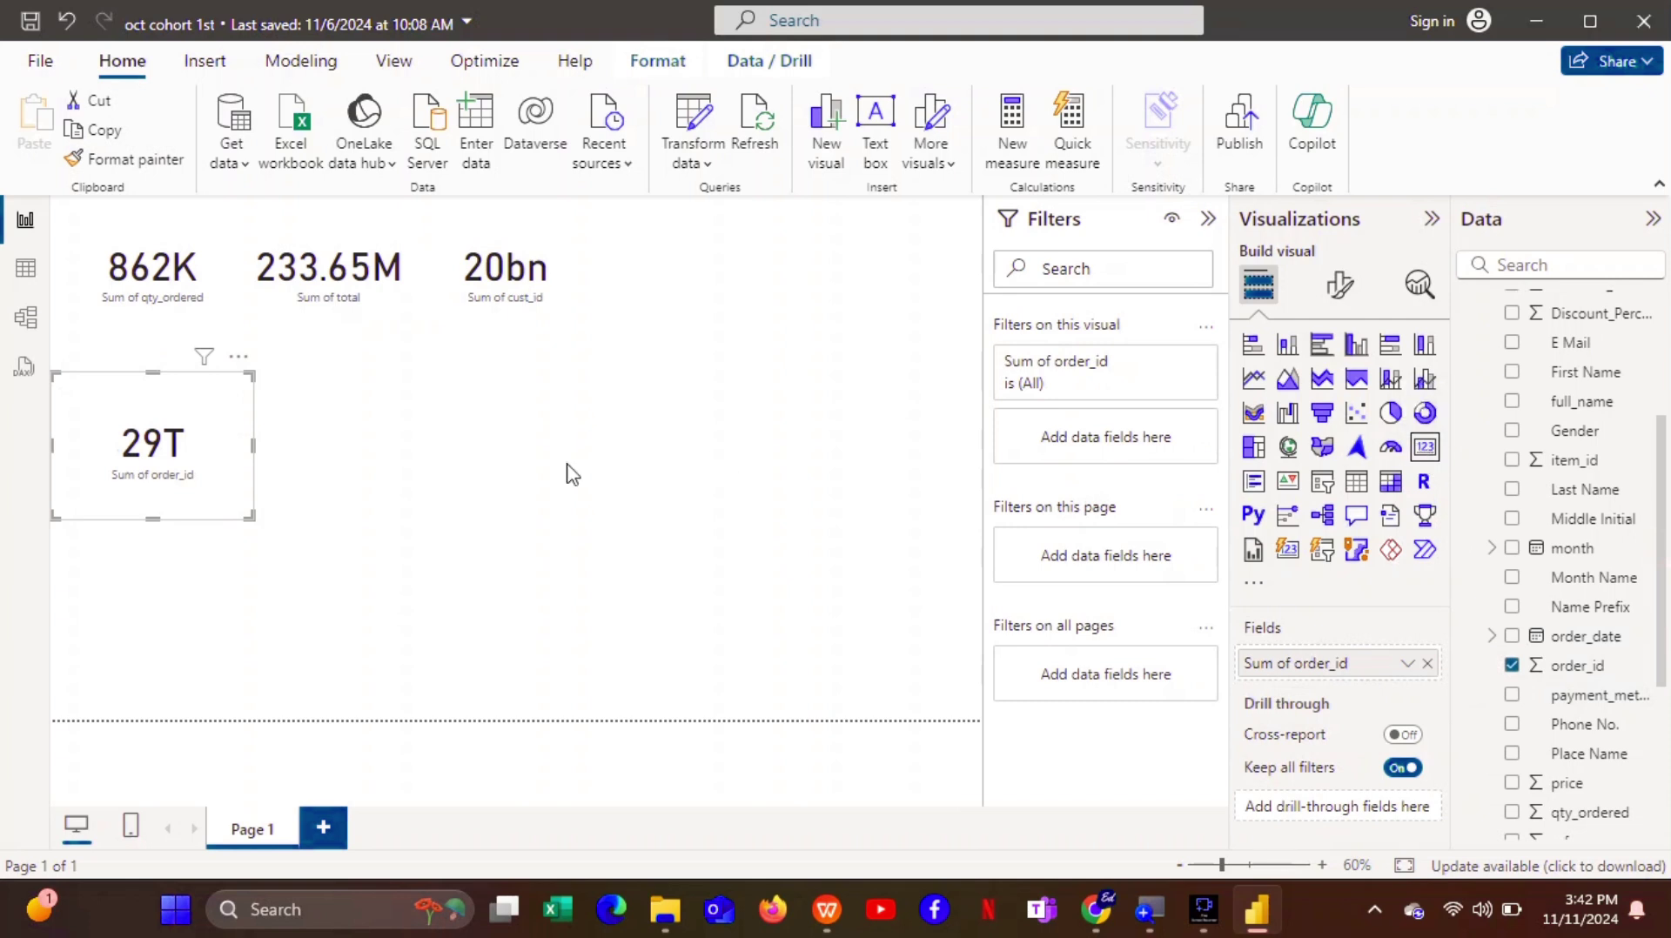
drag(205, 488, 717, 304)
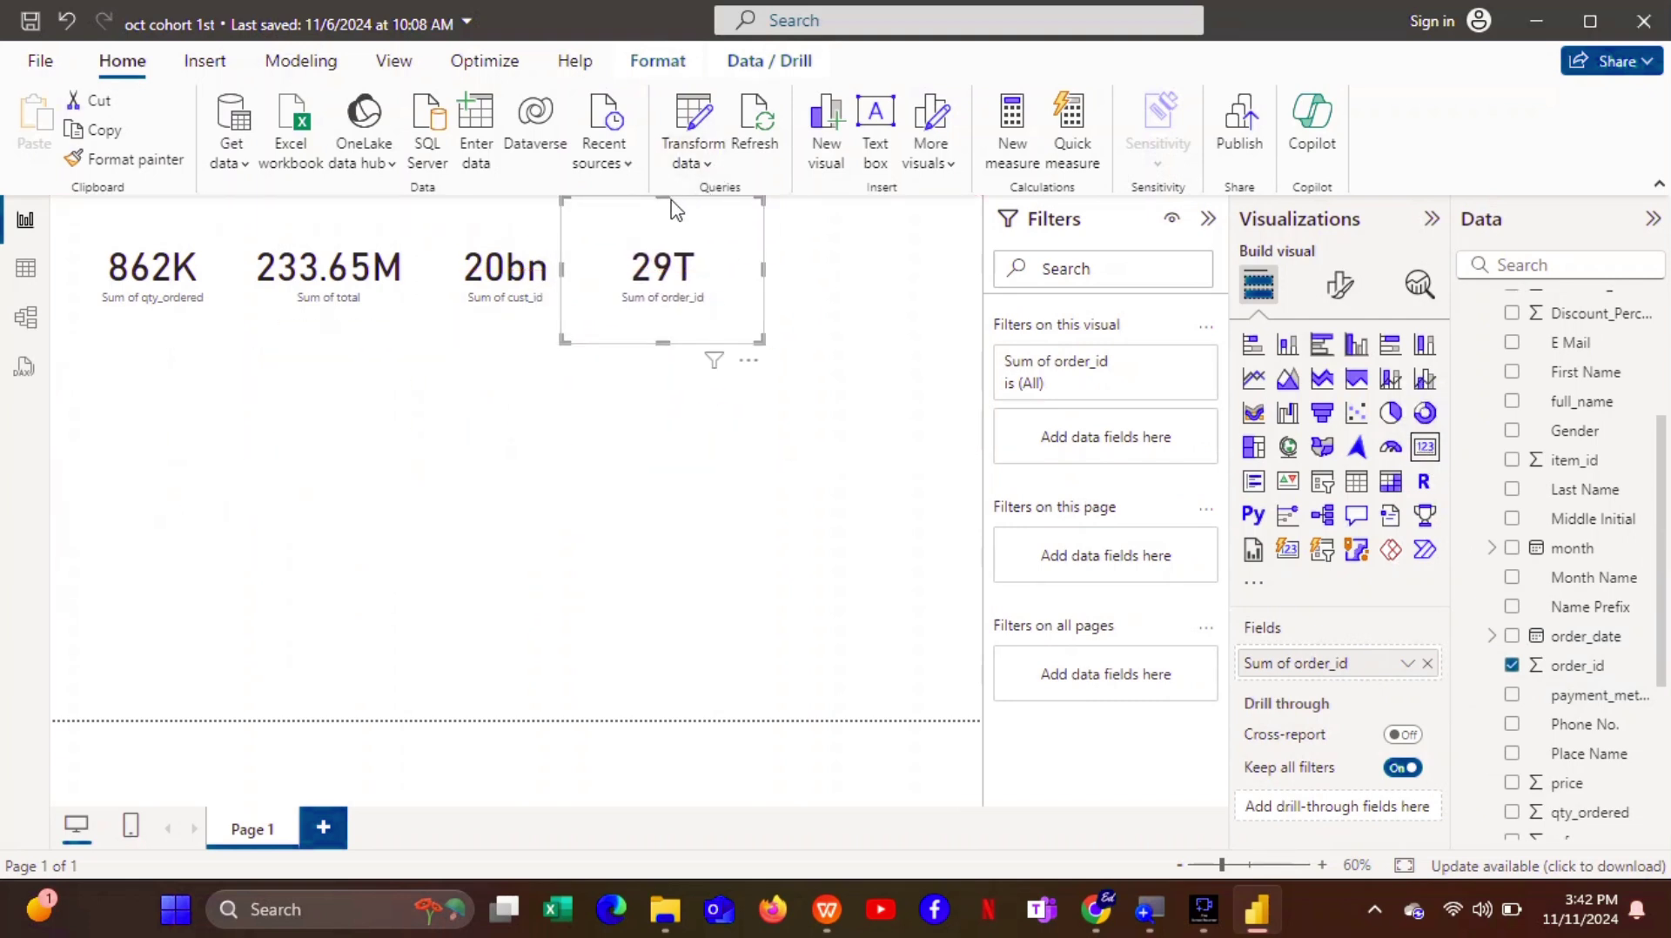
Reduce the order_id card's height and width so it fits compactly in the row of cards.
drag(664, 197, 675, 223)
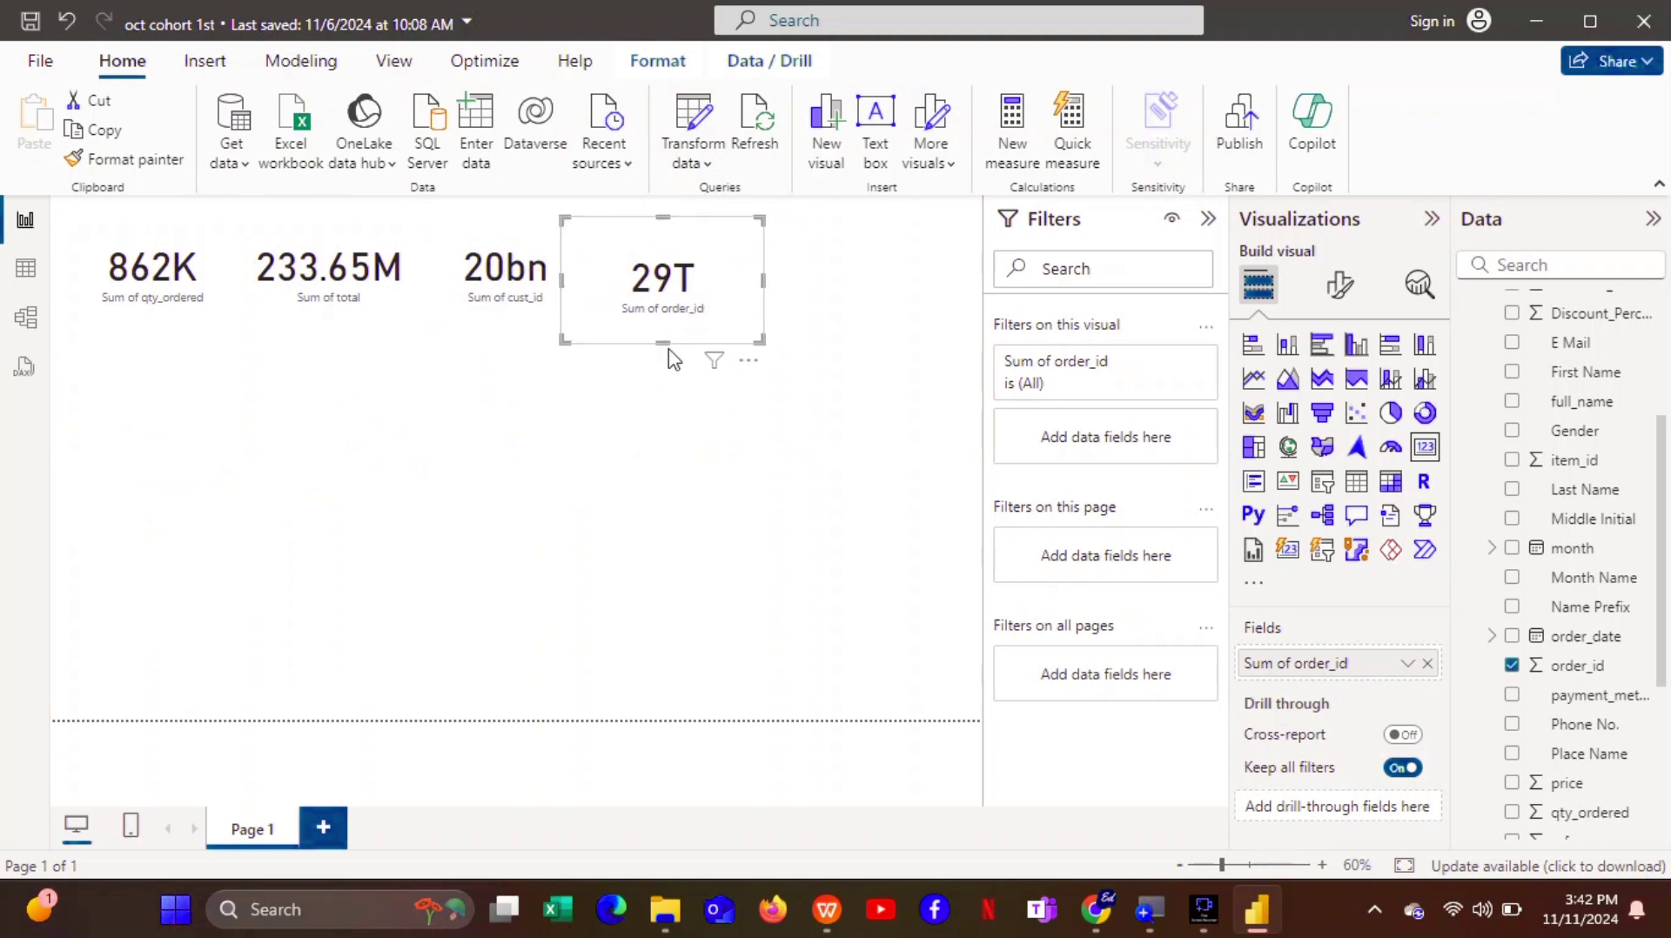
drag(665, 343, 674, 322)
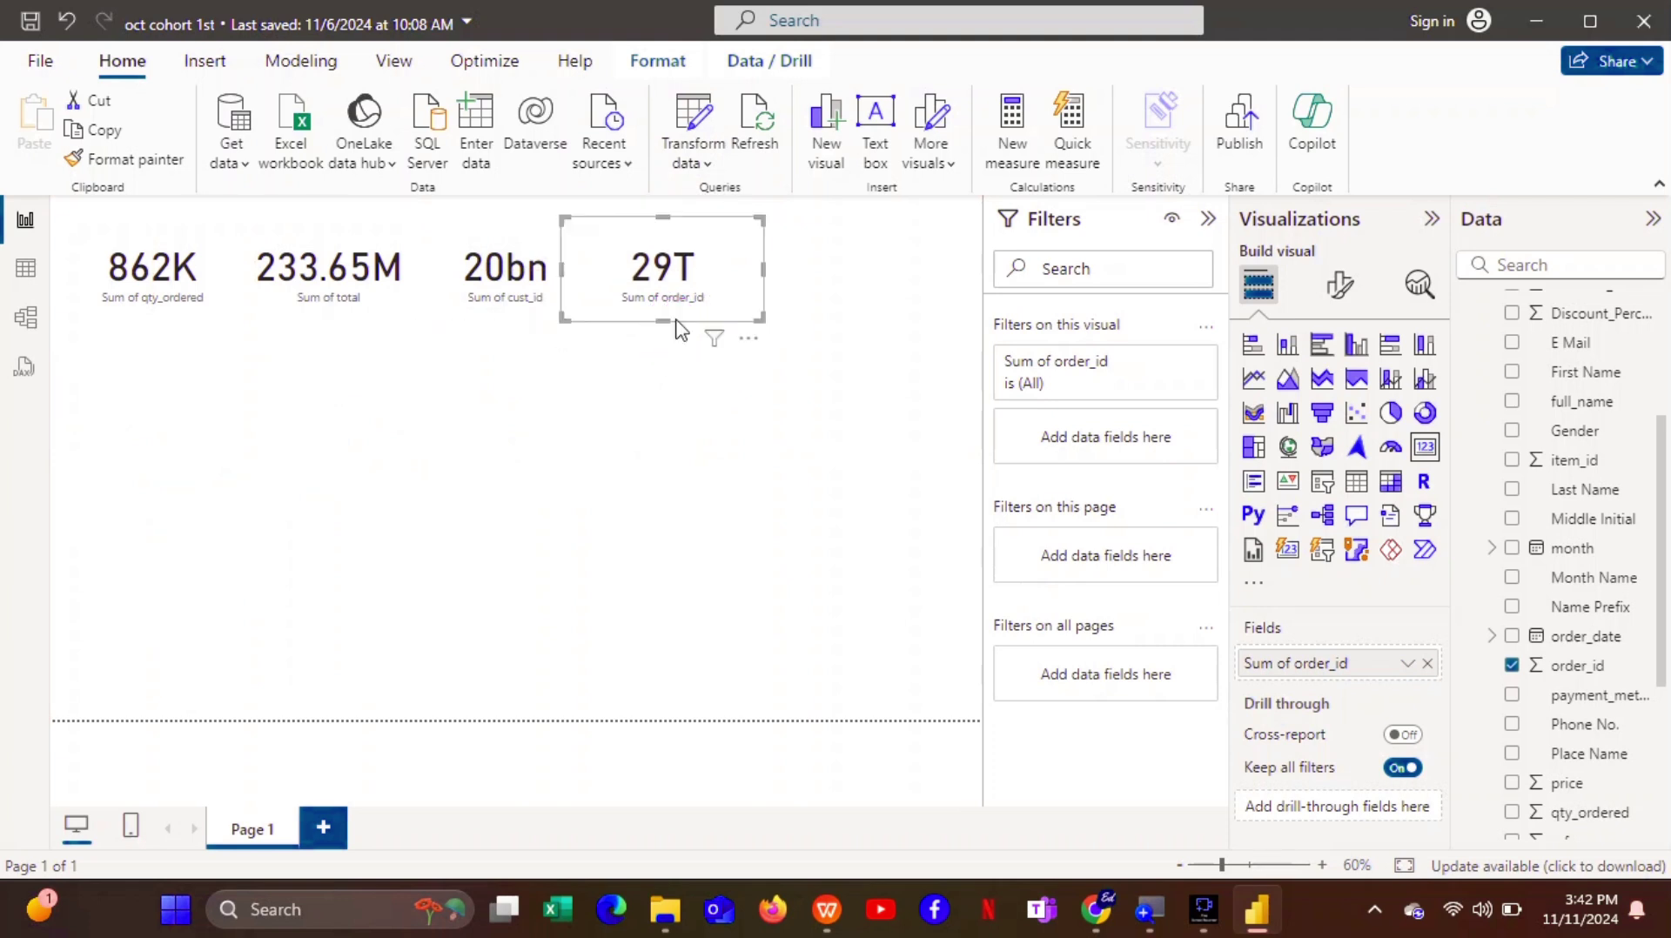
drag(761, 270, 717, 276)
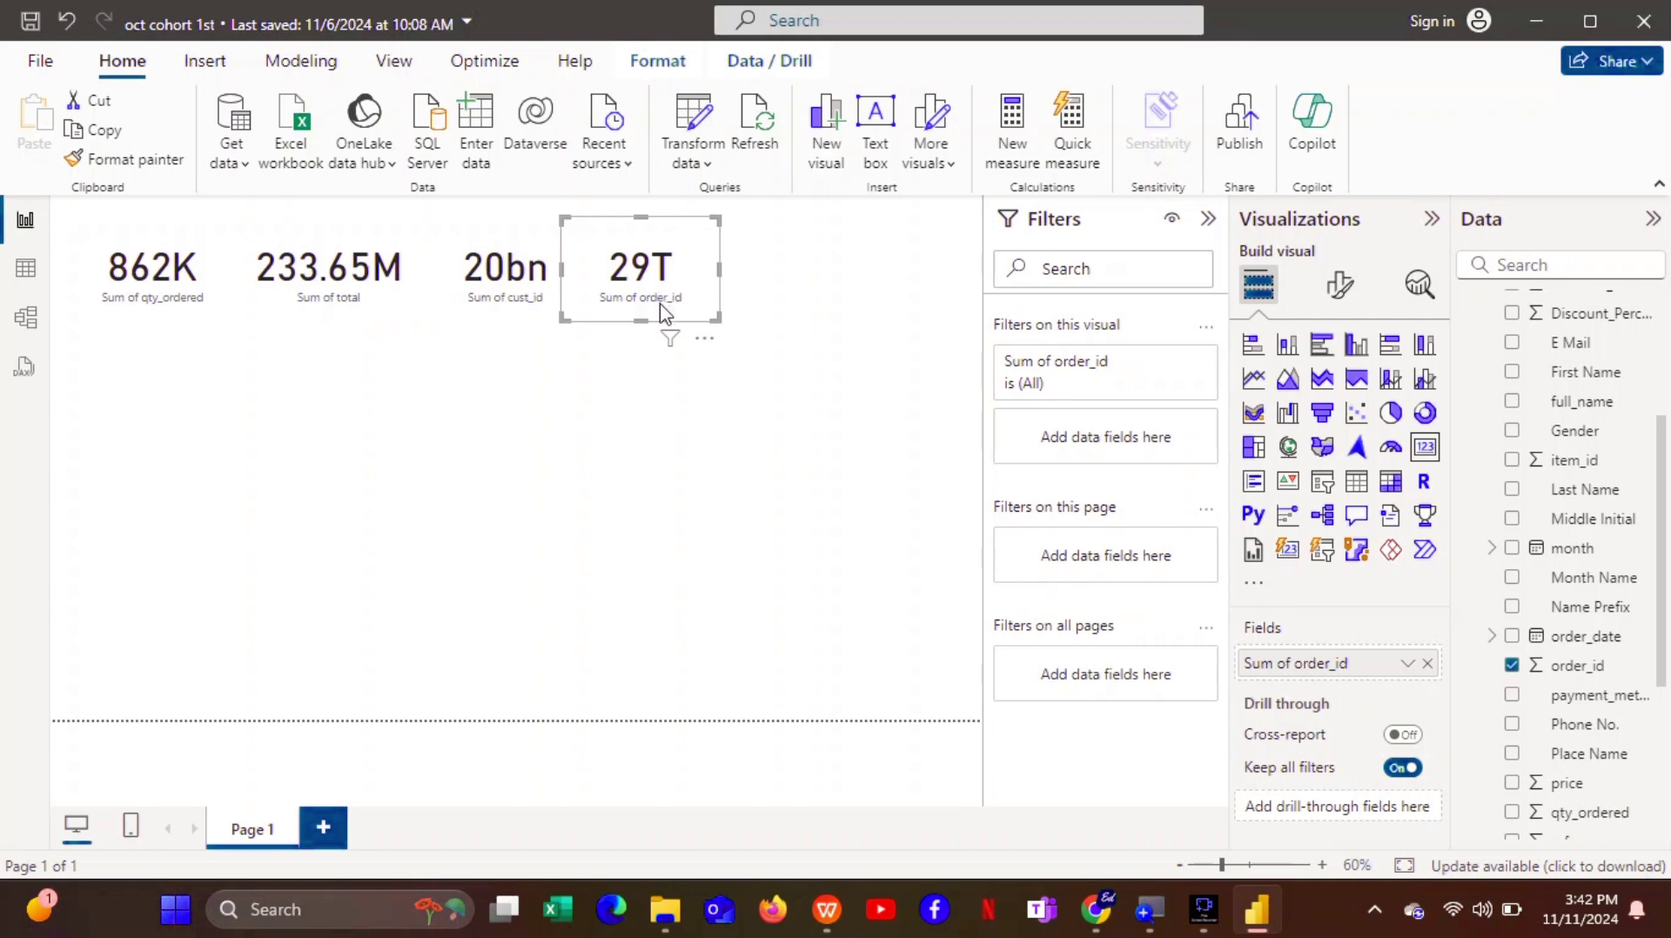
click(781, 280)
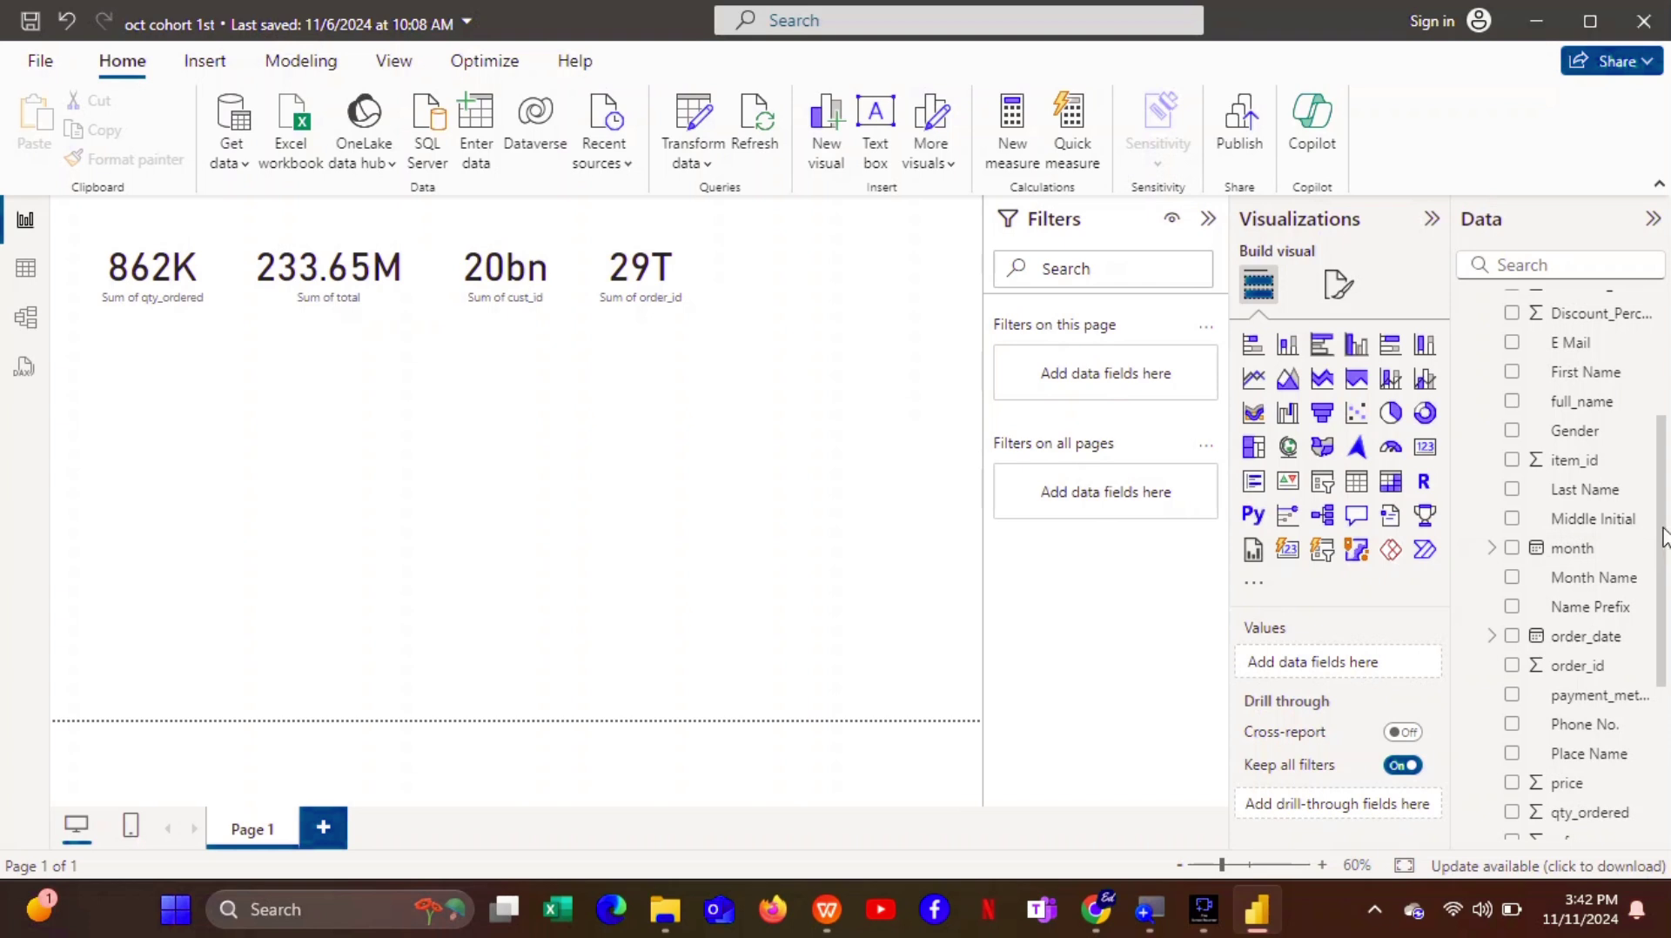
Create a donut chart showing the sum of total by Gender below the row of cards.
drag(1665, 536, 1665, 374)
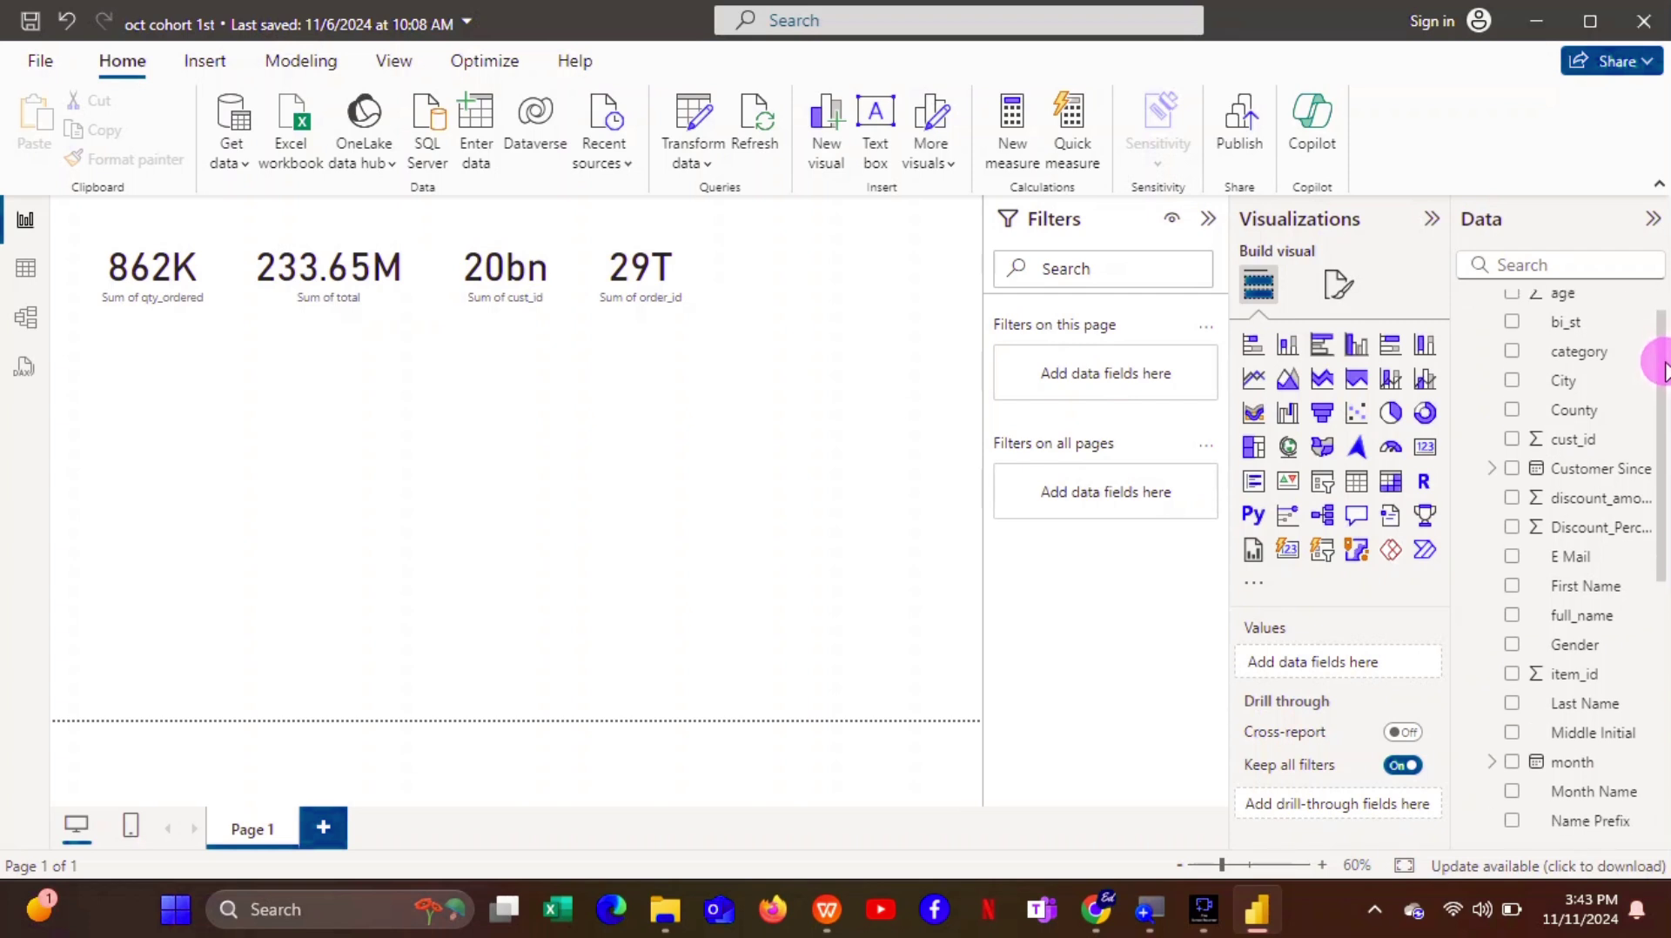
drag(1665, 376, 1664, 421)
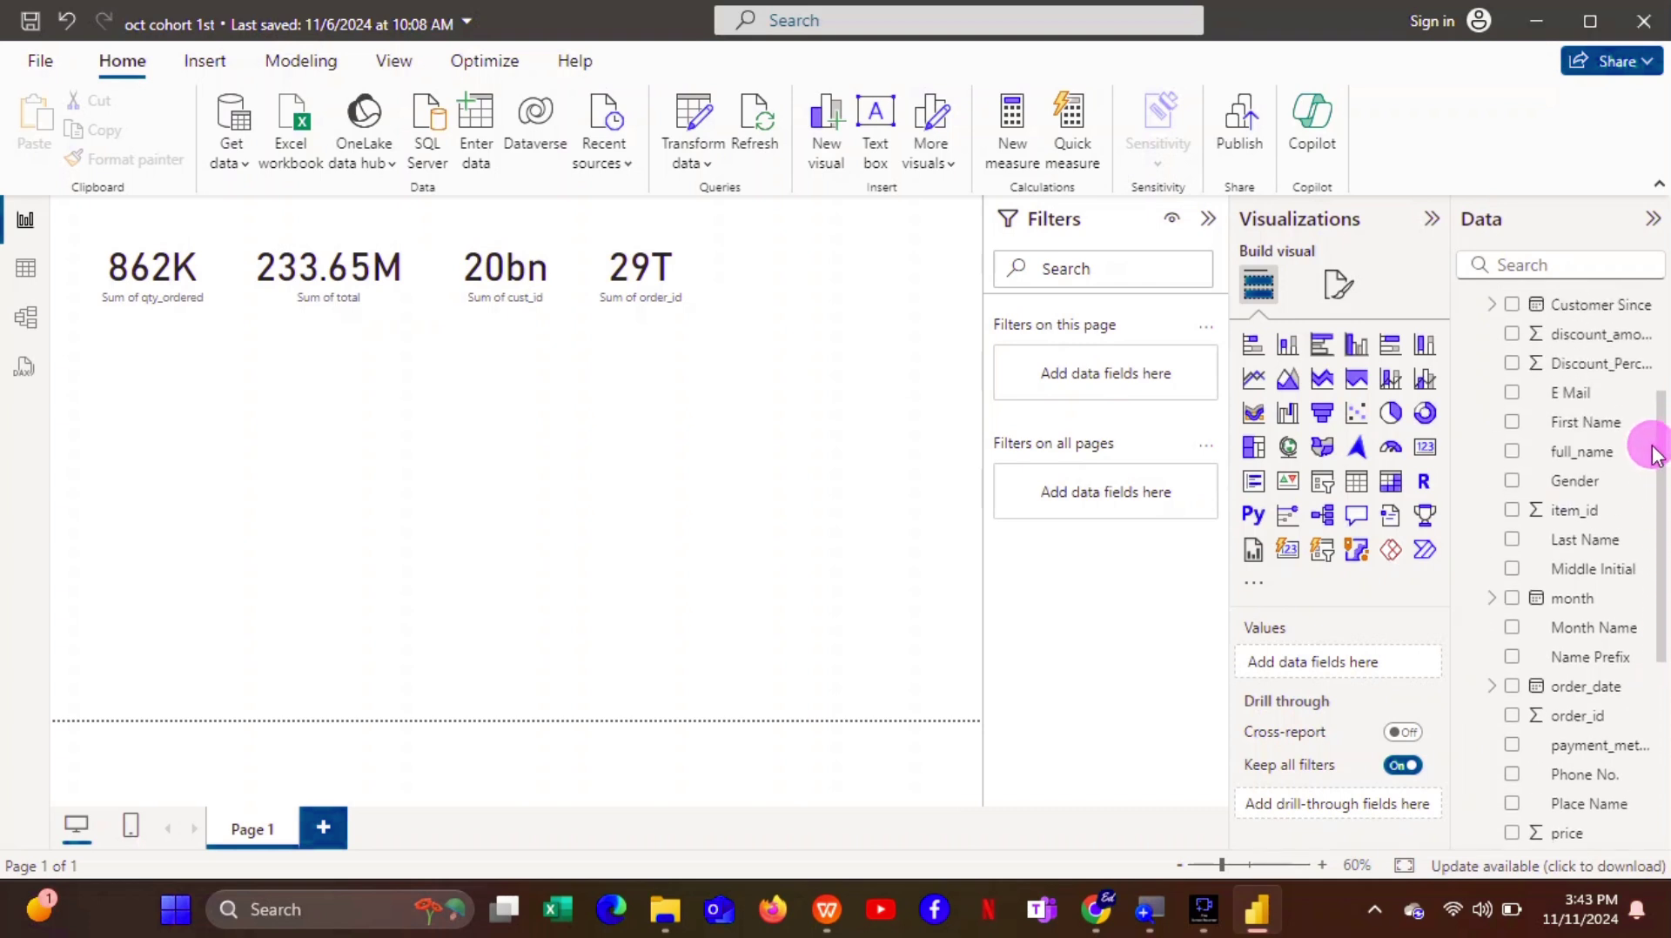
click(1514, 479)
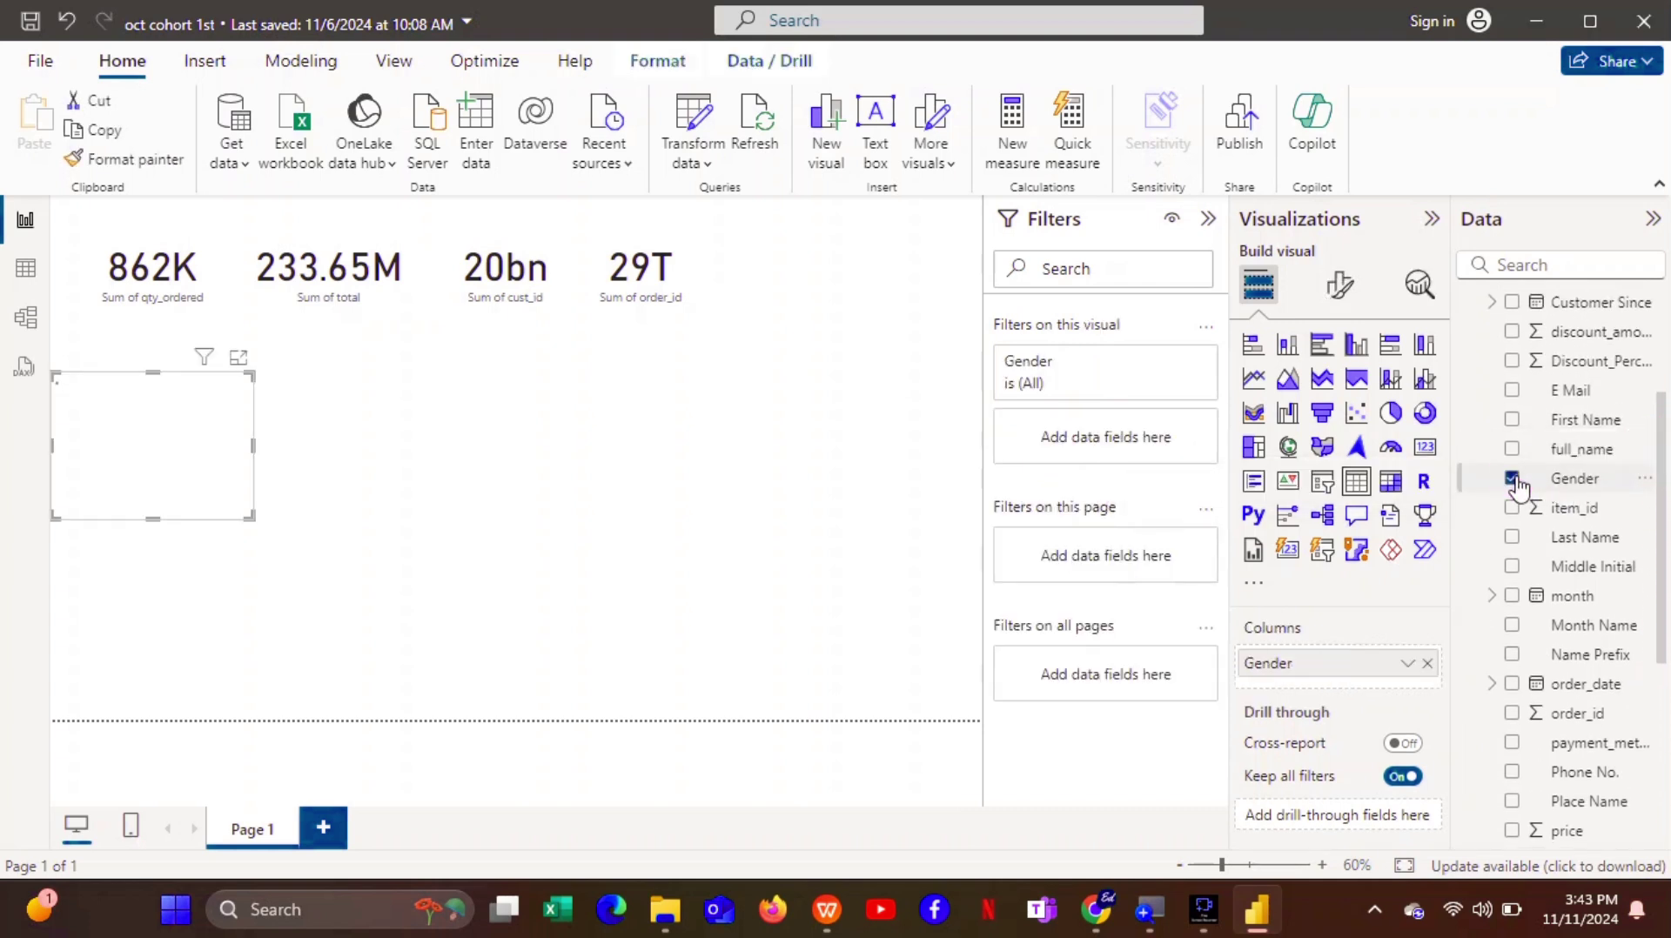
click(1513, 480)
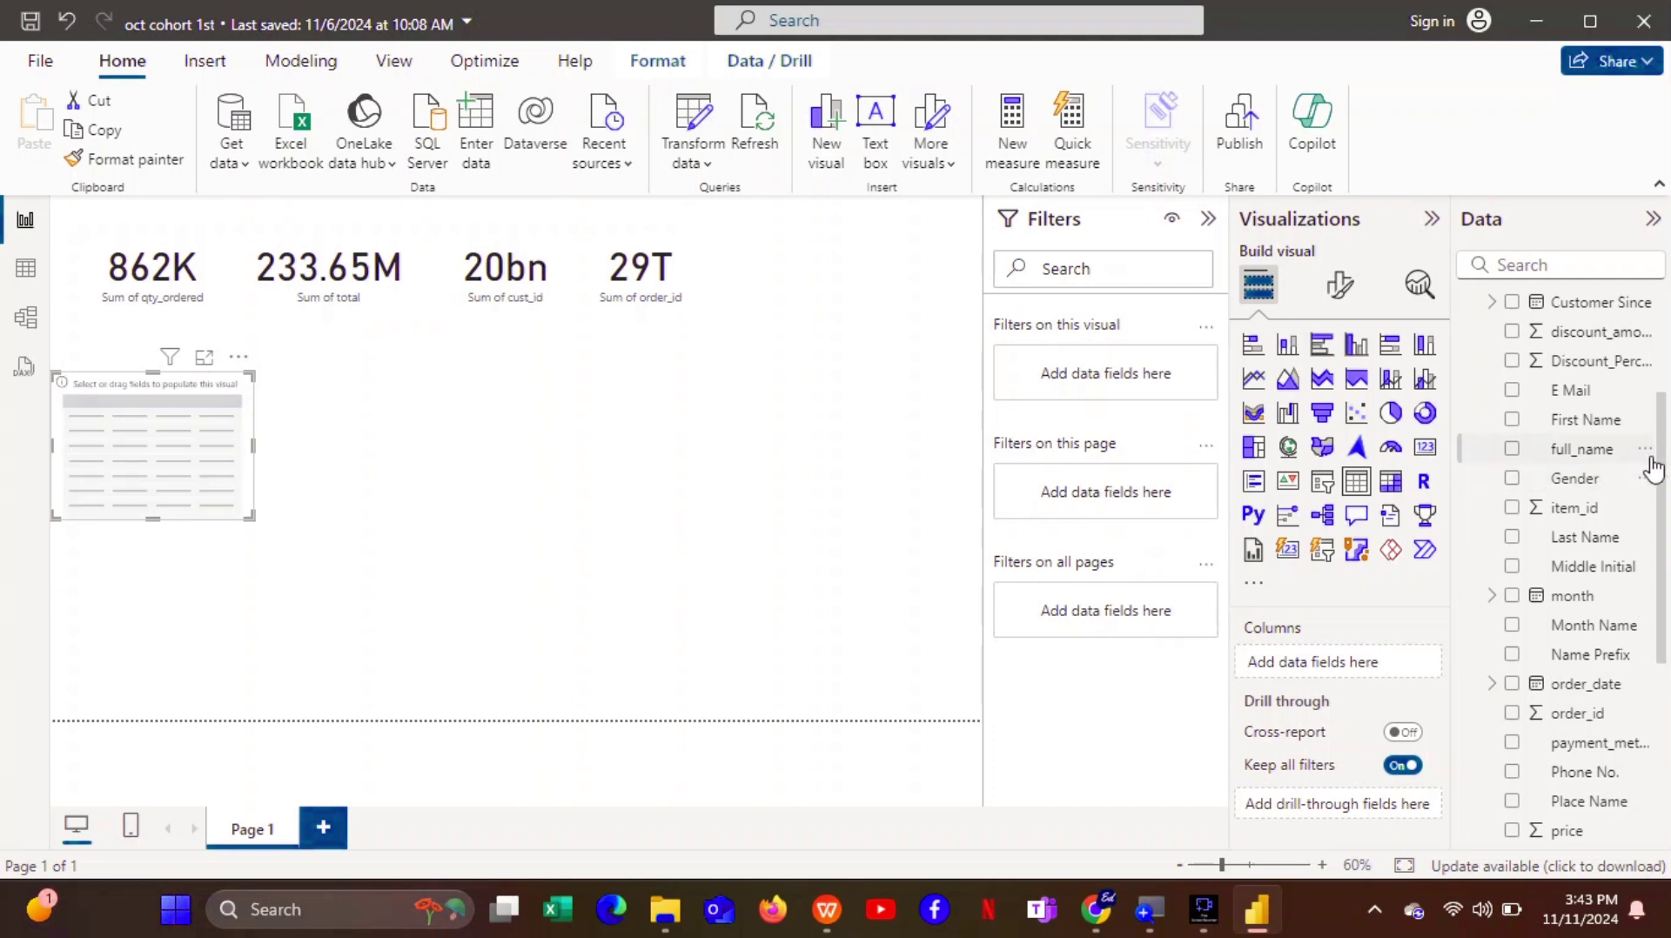
drag(1663, 470, 1664, 714)
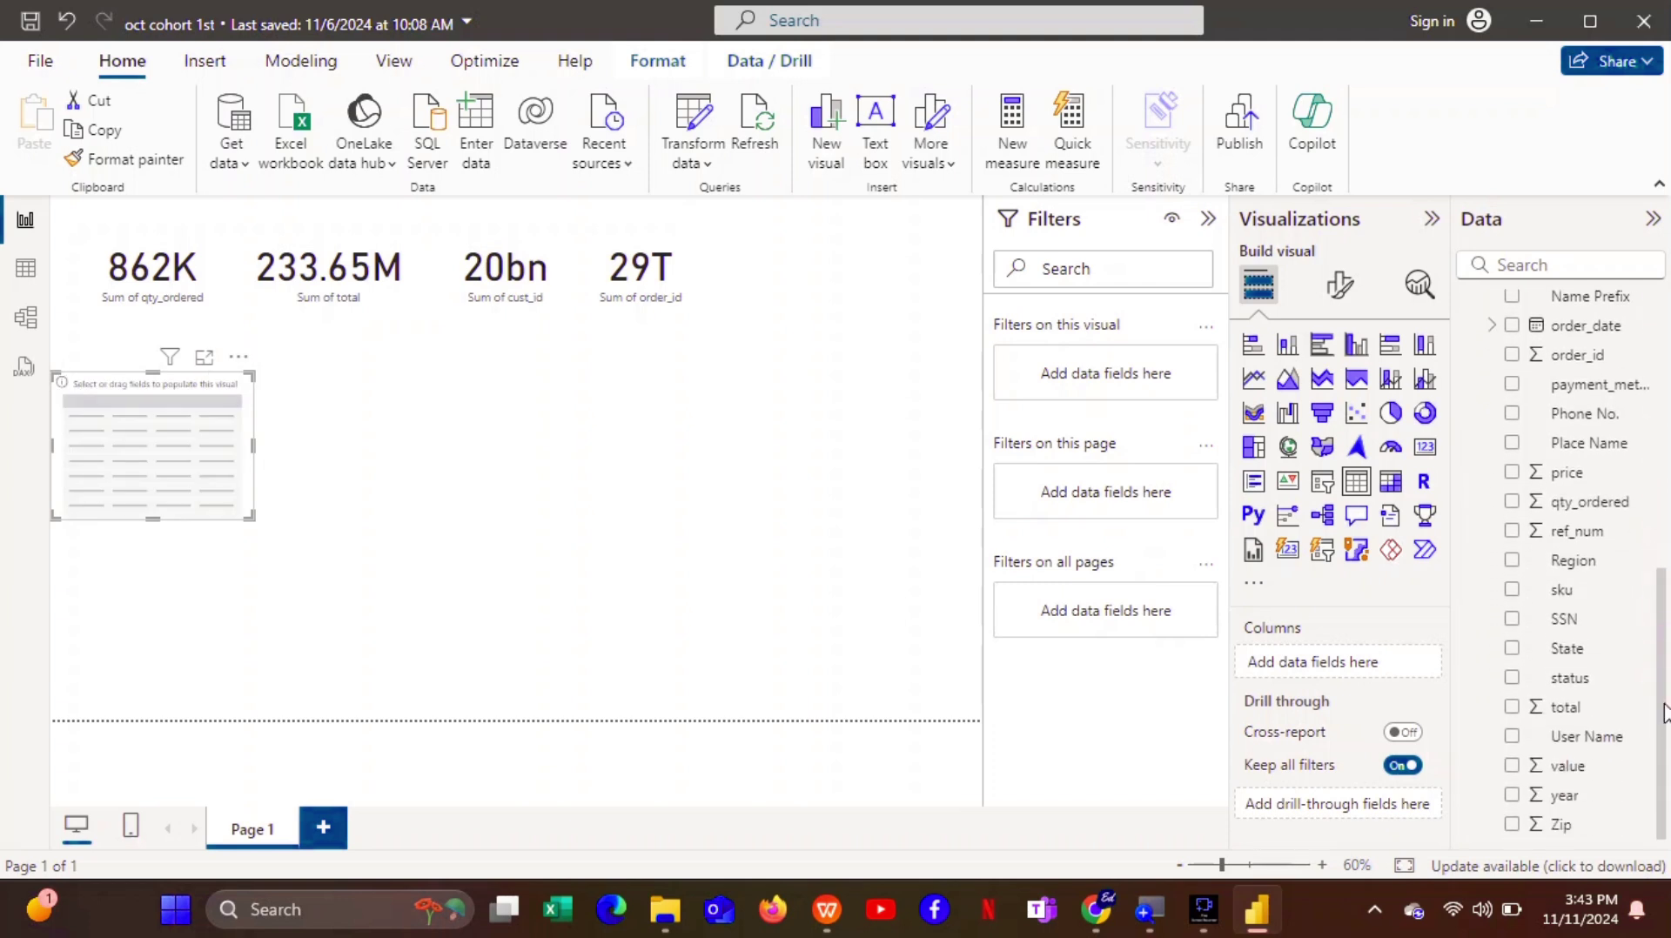
click(1514, 708)
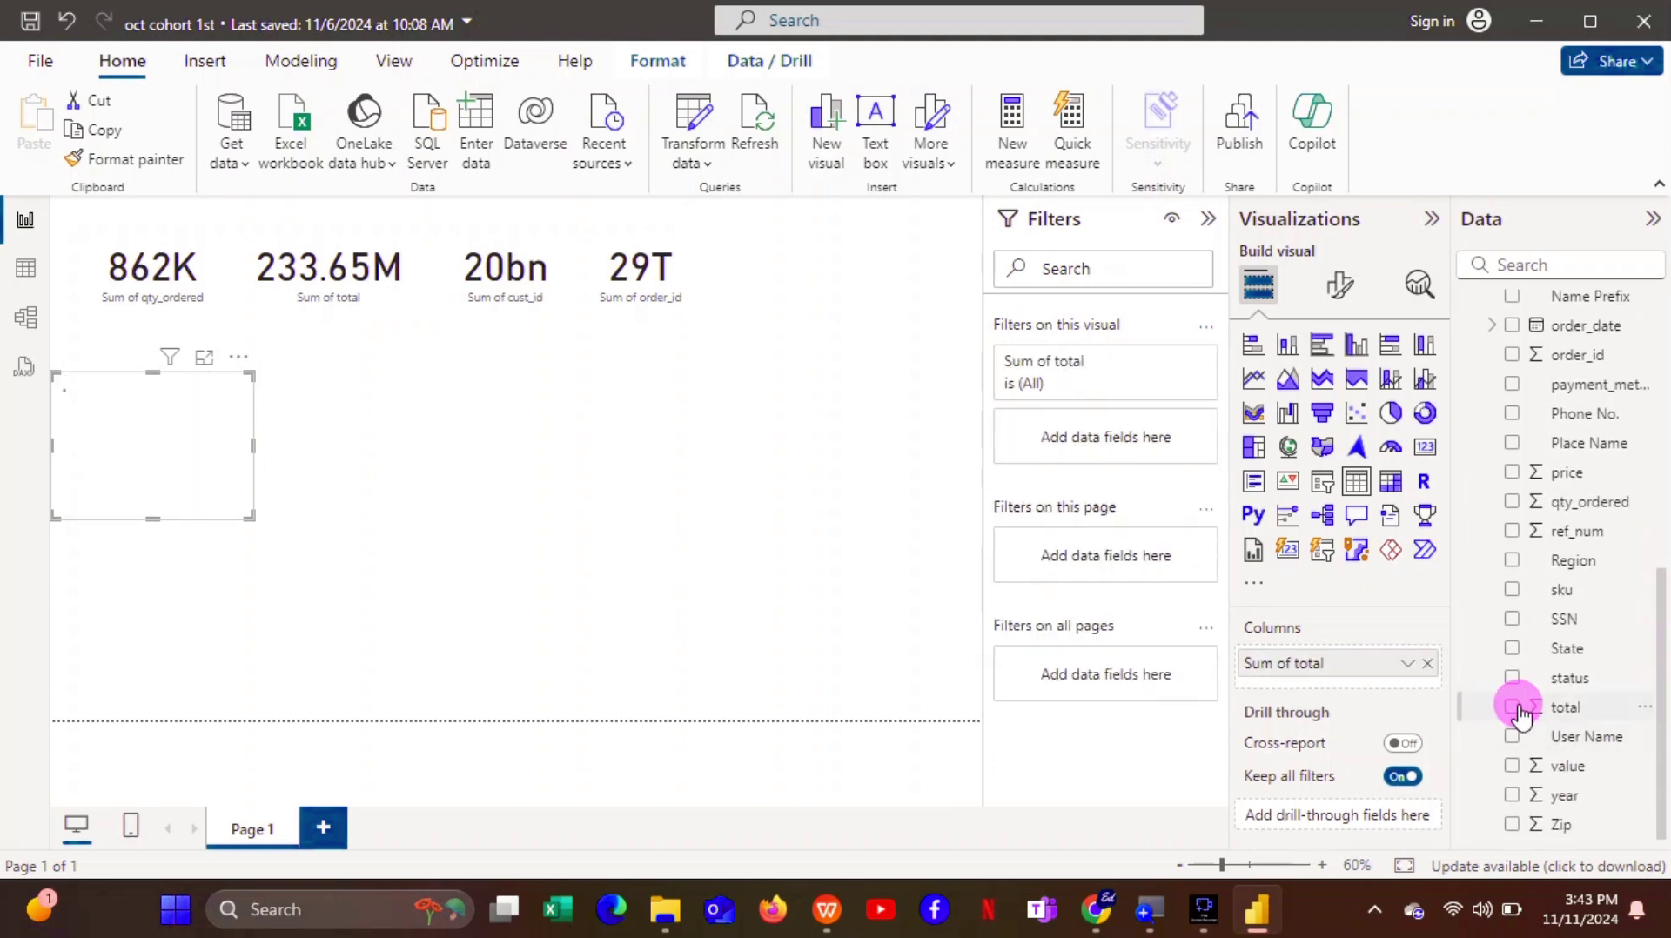
click(1660, 743)
drag(1660, 743, 1651, 519)
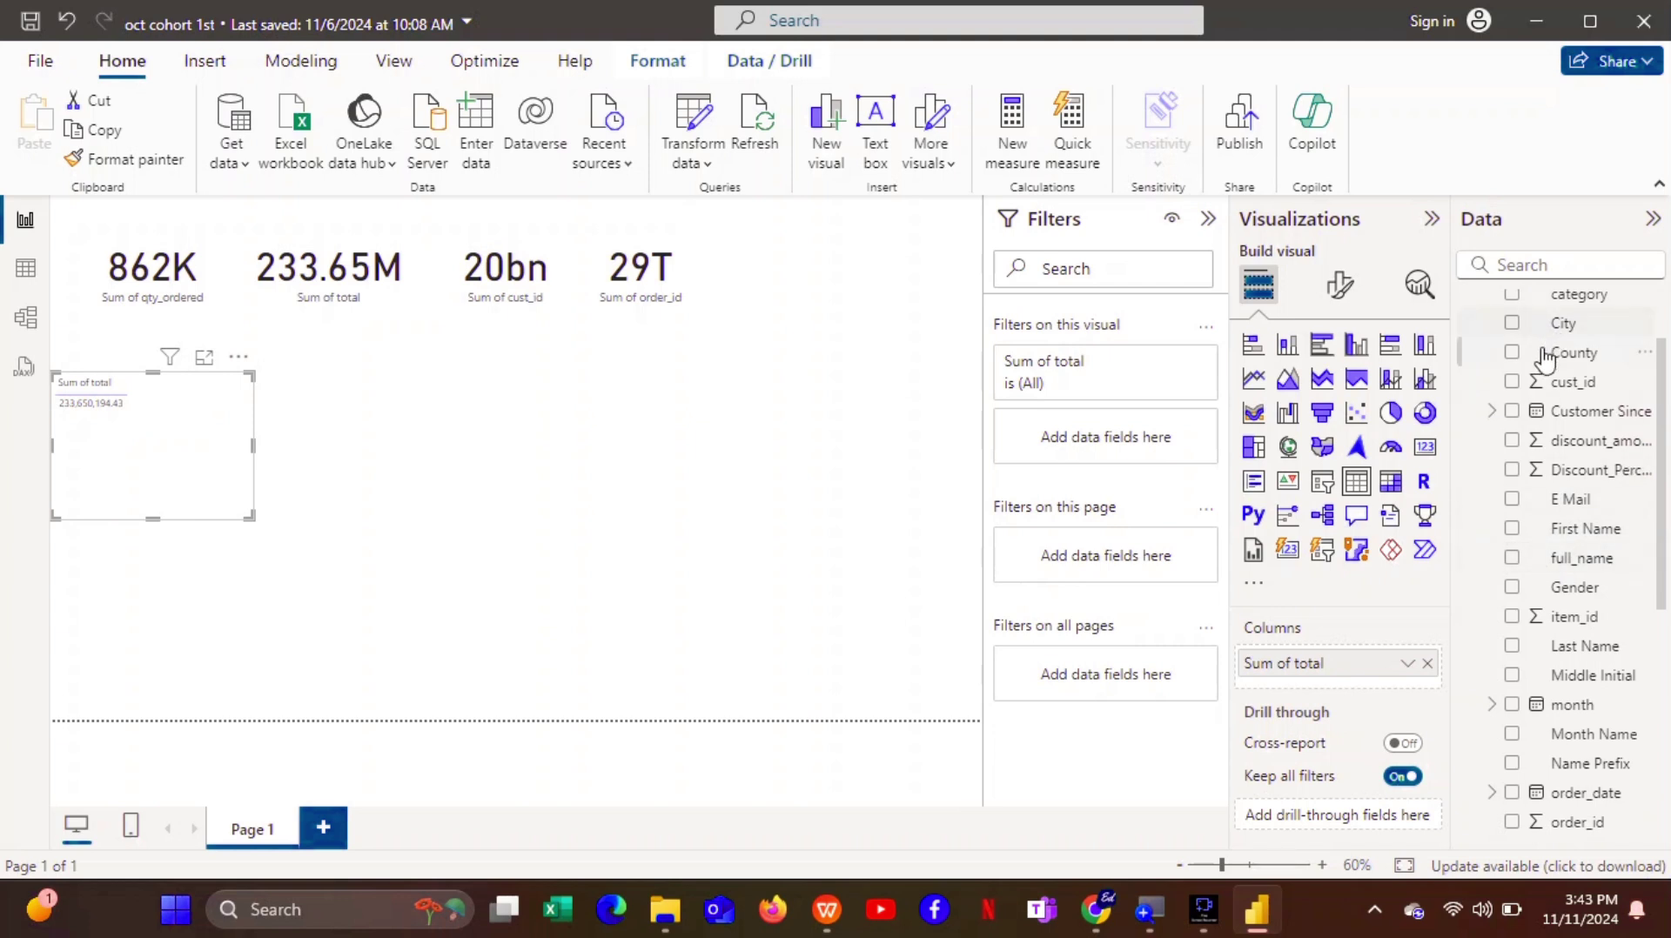
click(1512, 590)
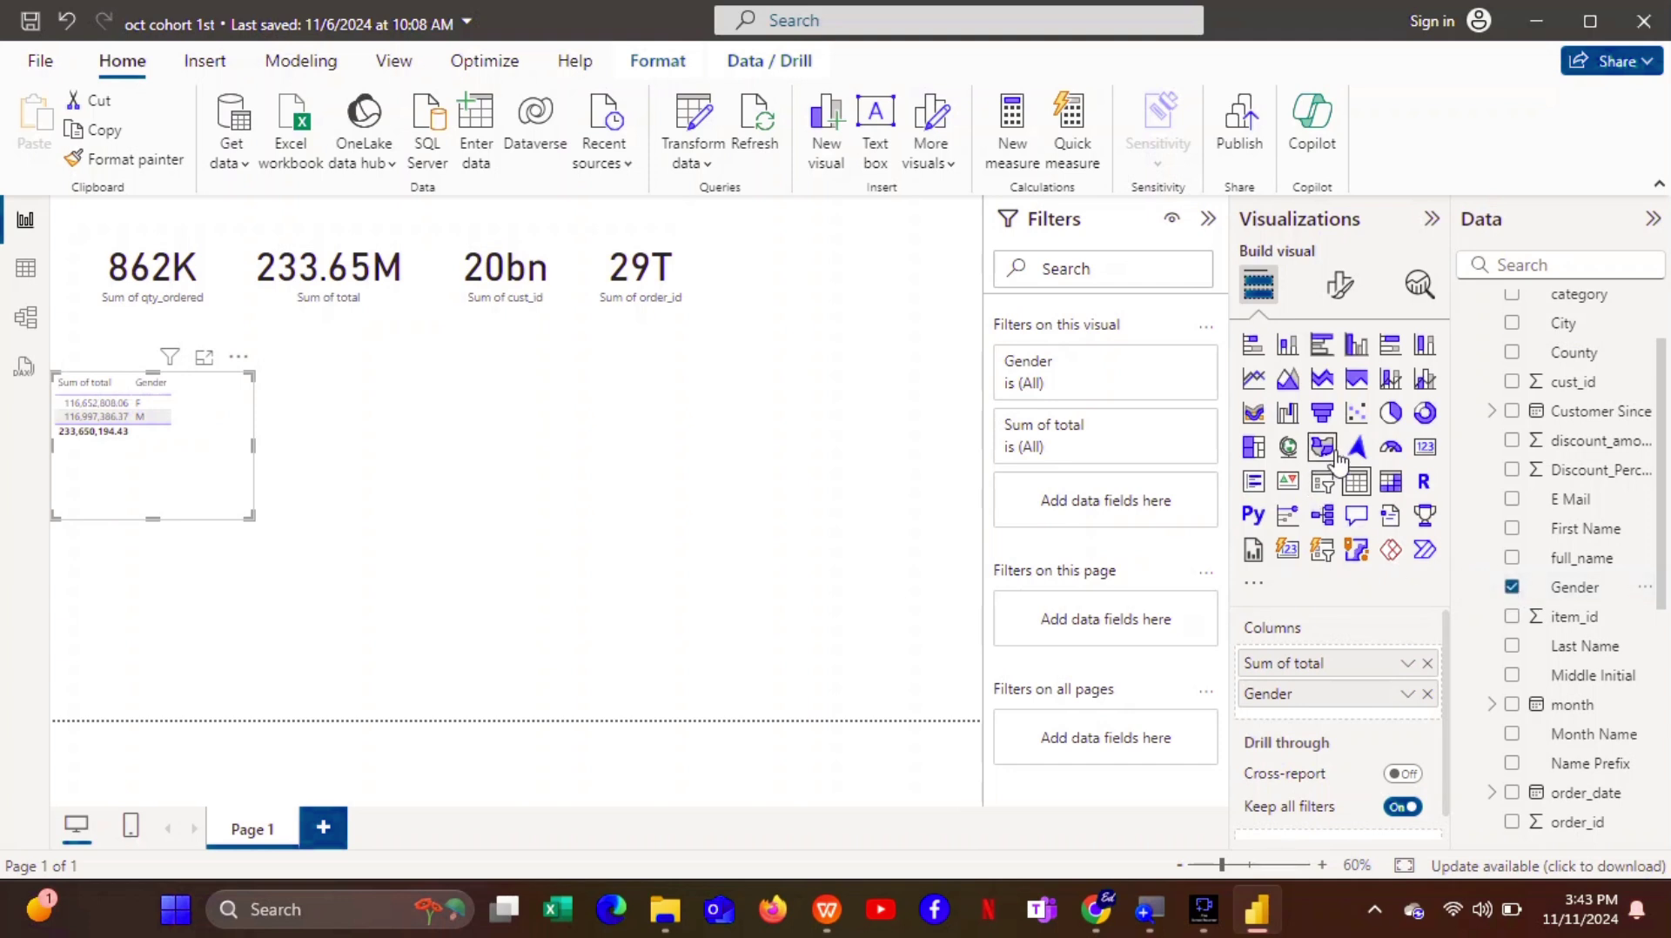
click(1251, 357)
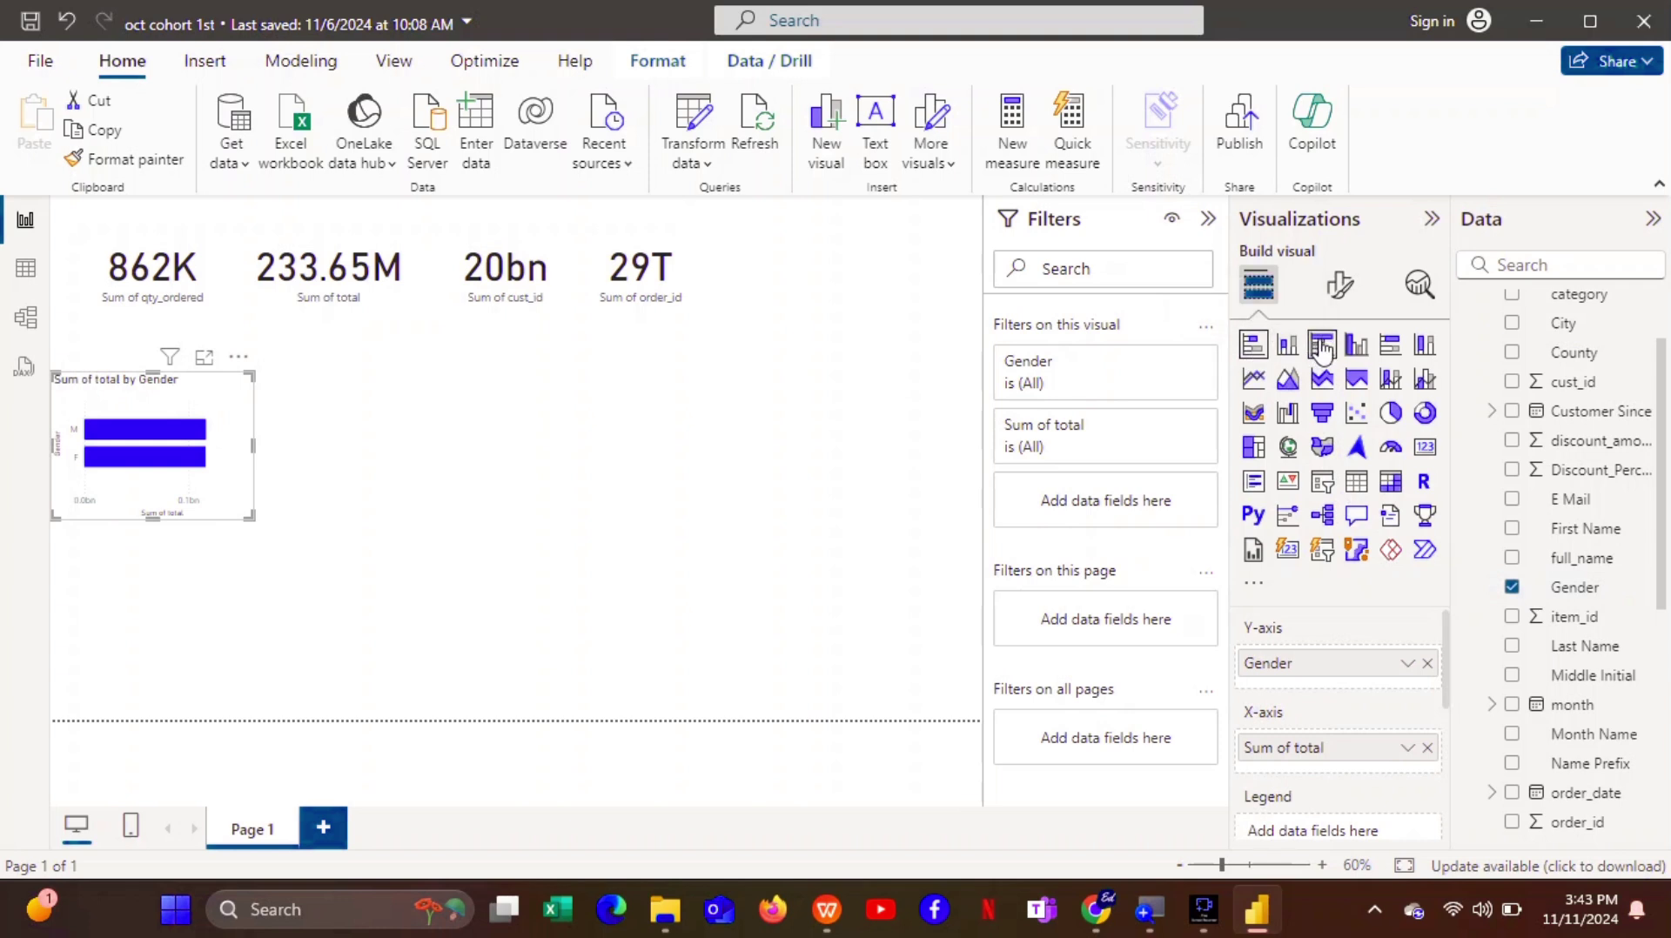
click(1425, 412)
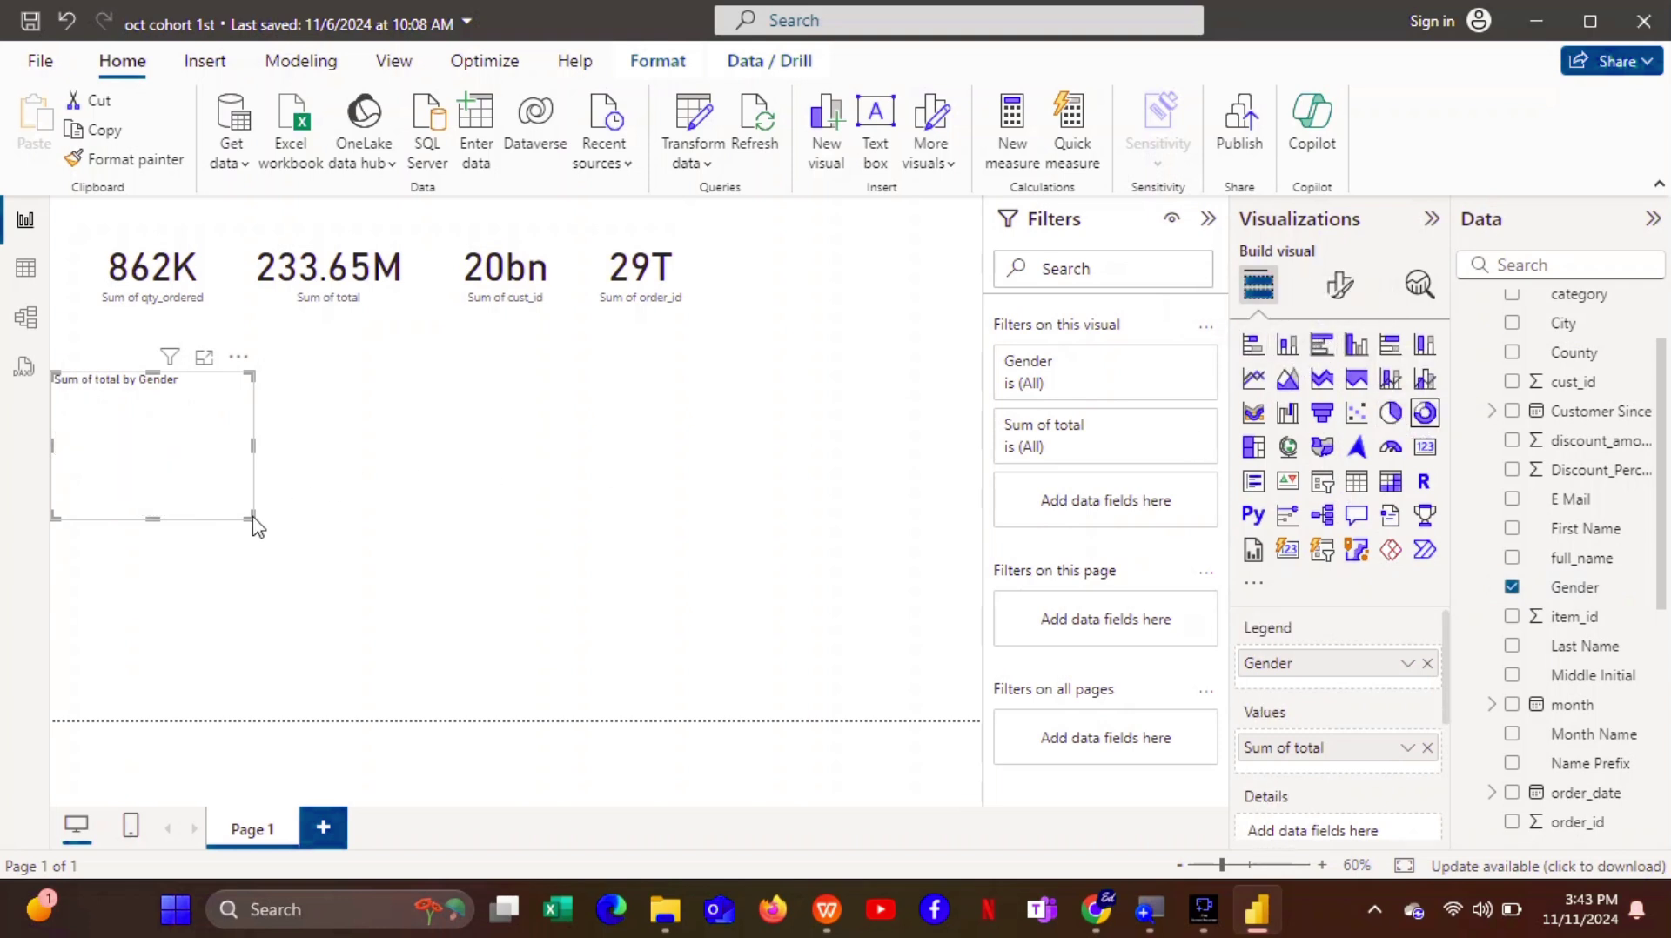
Check the Gender donut chart in focus mode, return to the report and widen the chart slightly.
click(205, 360)
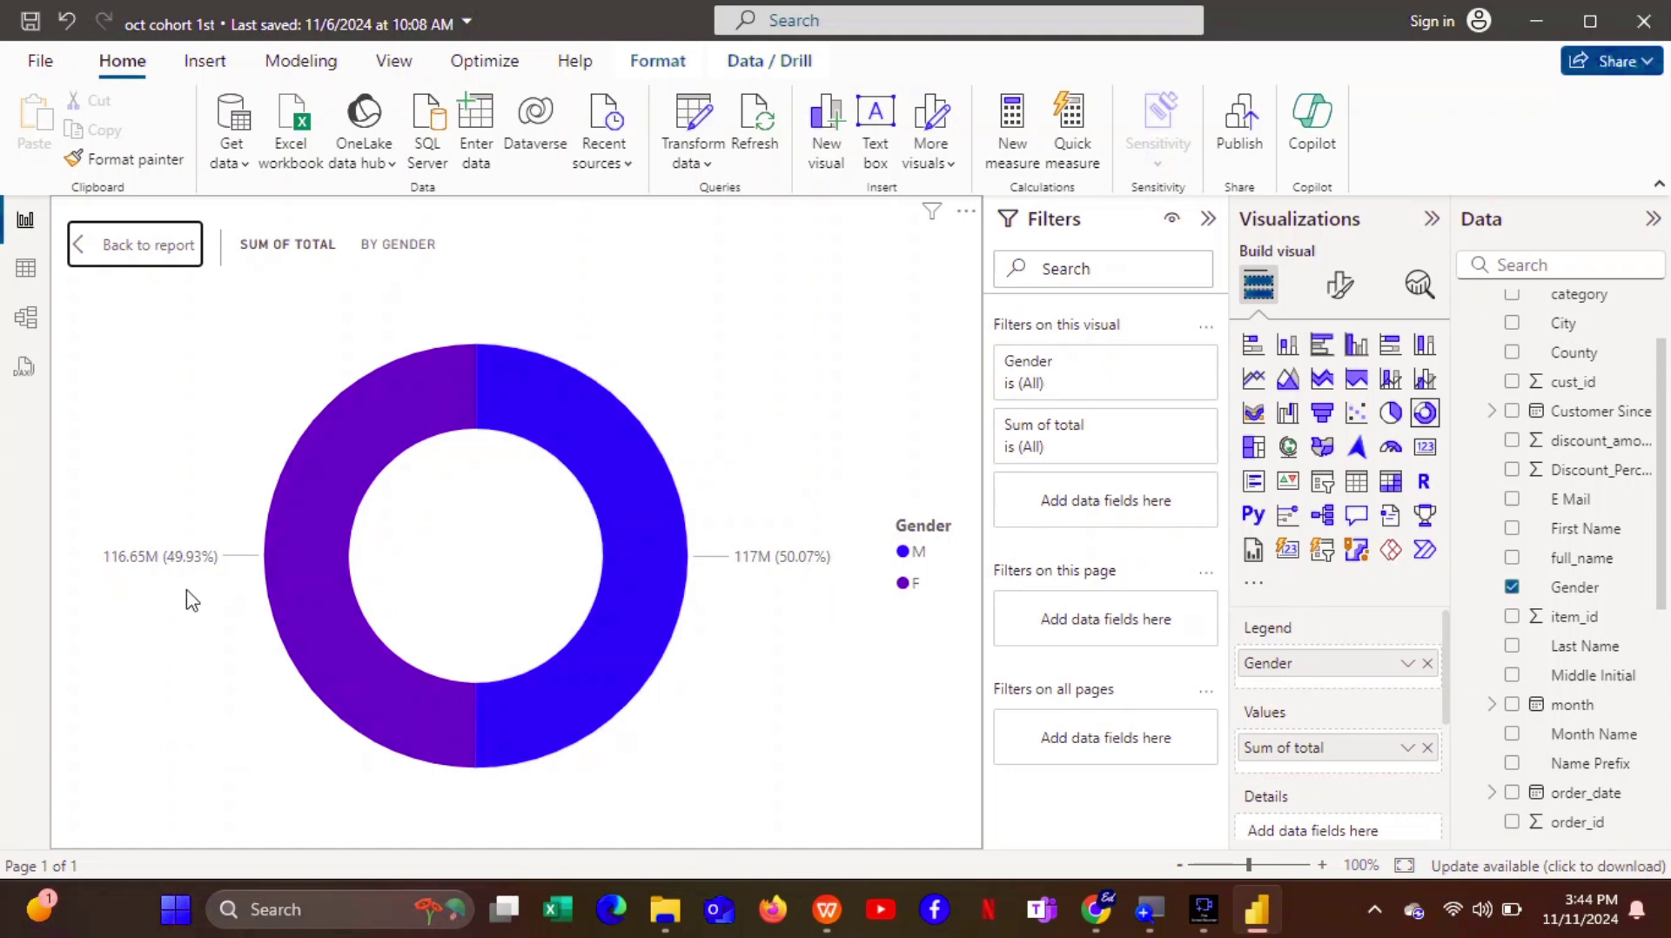
click(144, 250)
drag(248, 514, 275, 520)
click(319, 412)
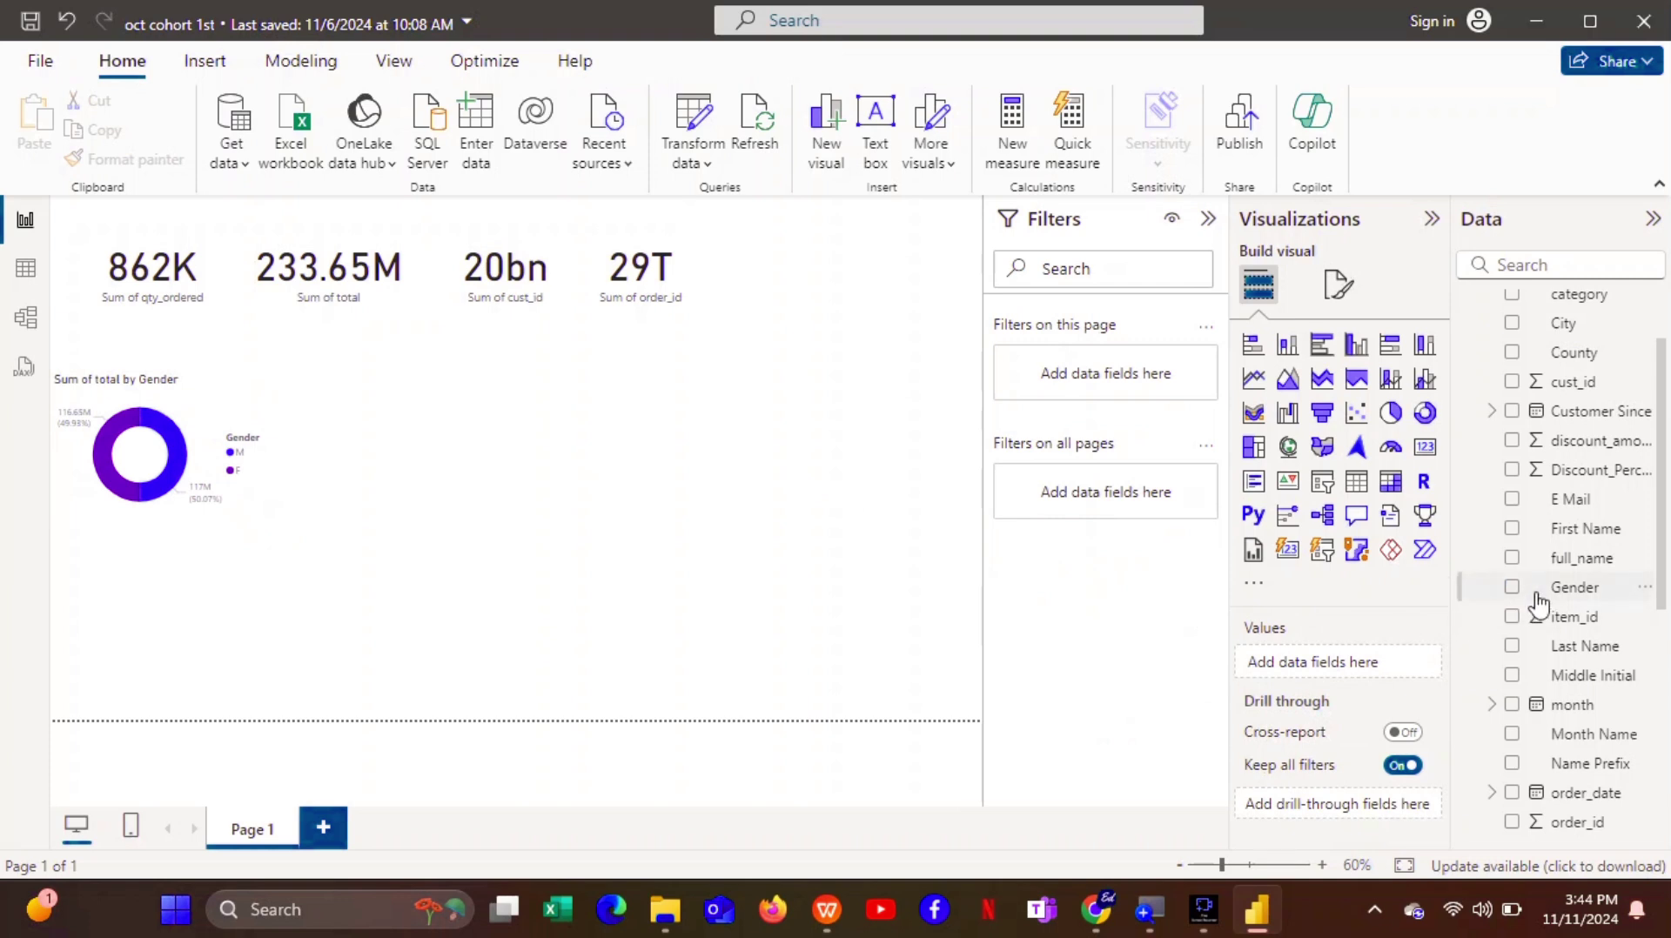
Create a clustered column chart showing the sum of total by Region.
drag(1664, 510, 1663, 722)
click(1512, 786)
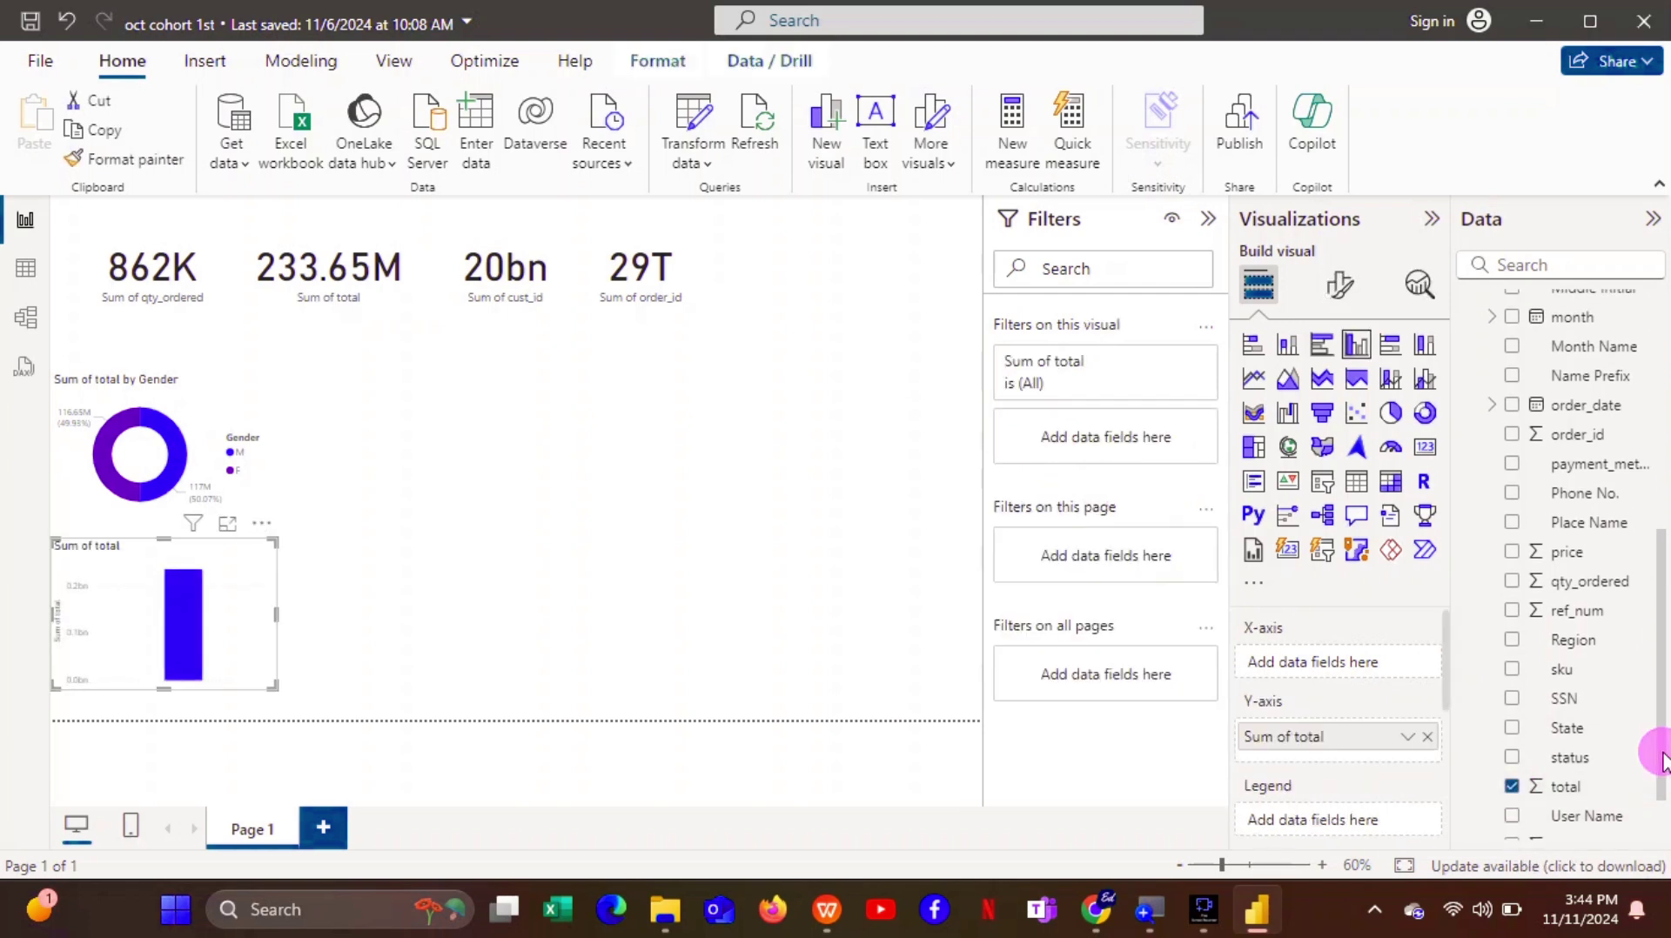
drag(1663, 761, 1651, 697)
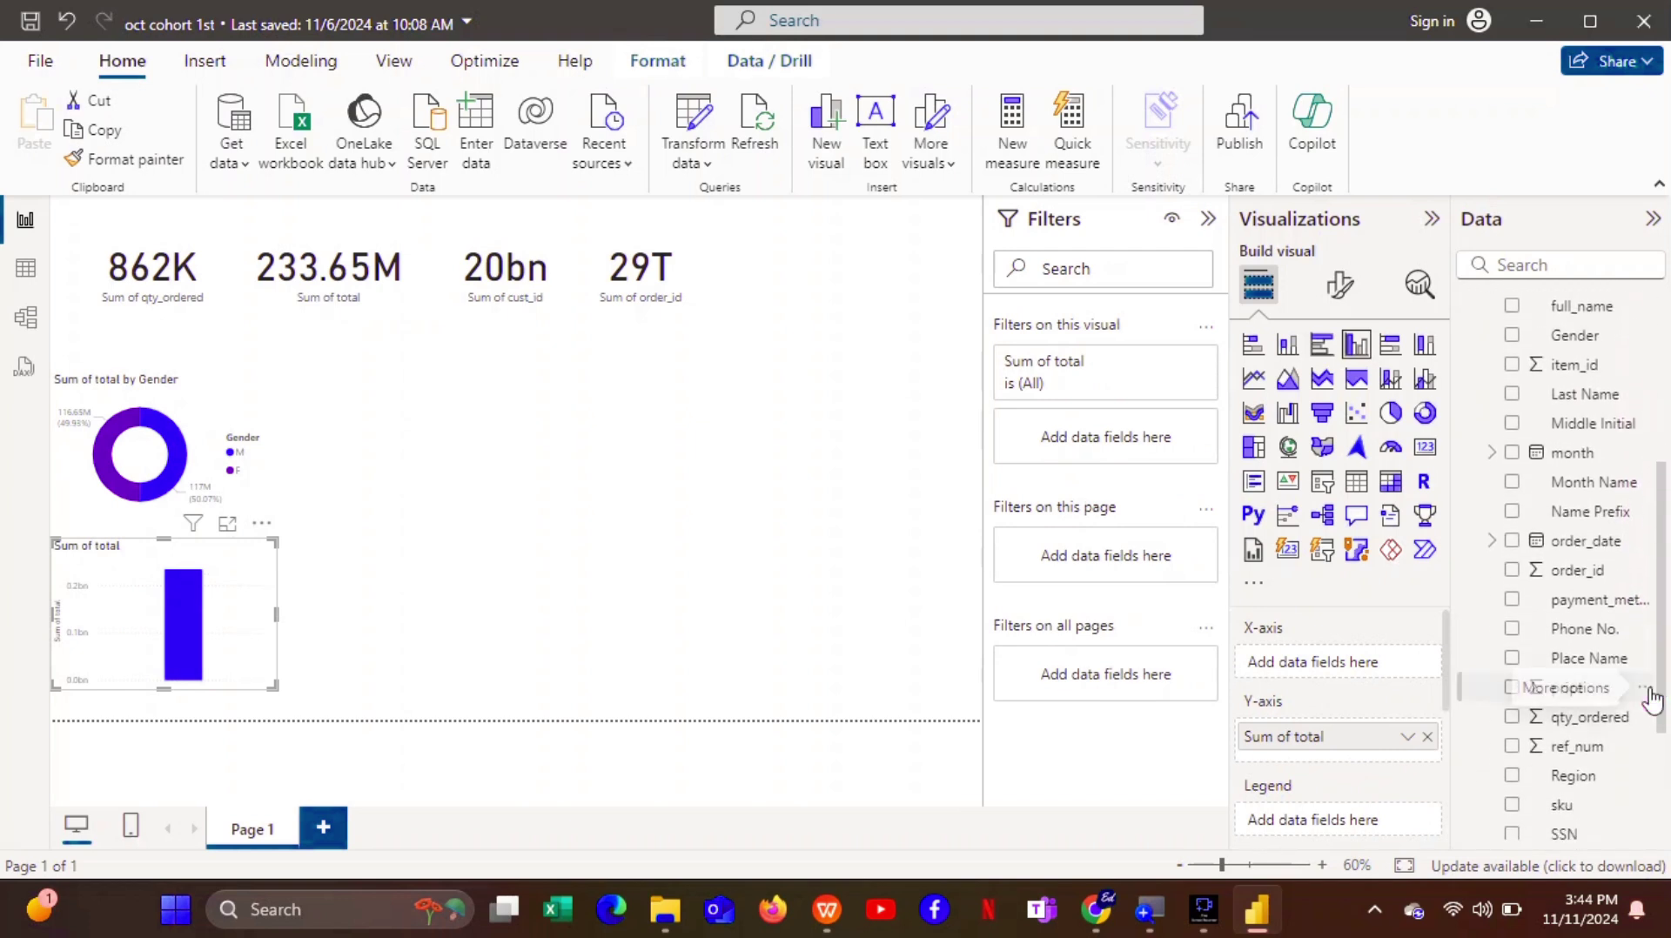
click(1512, 776)
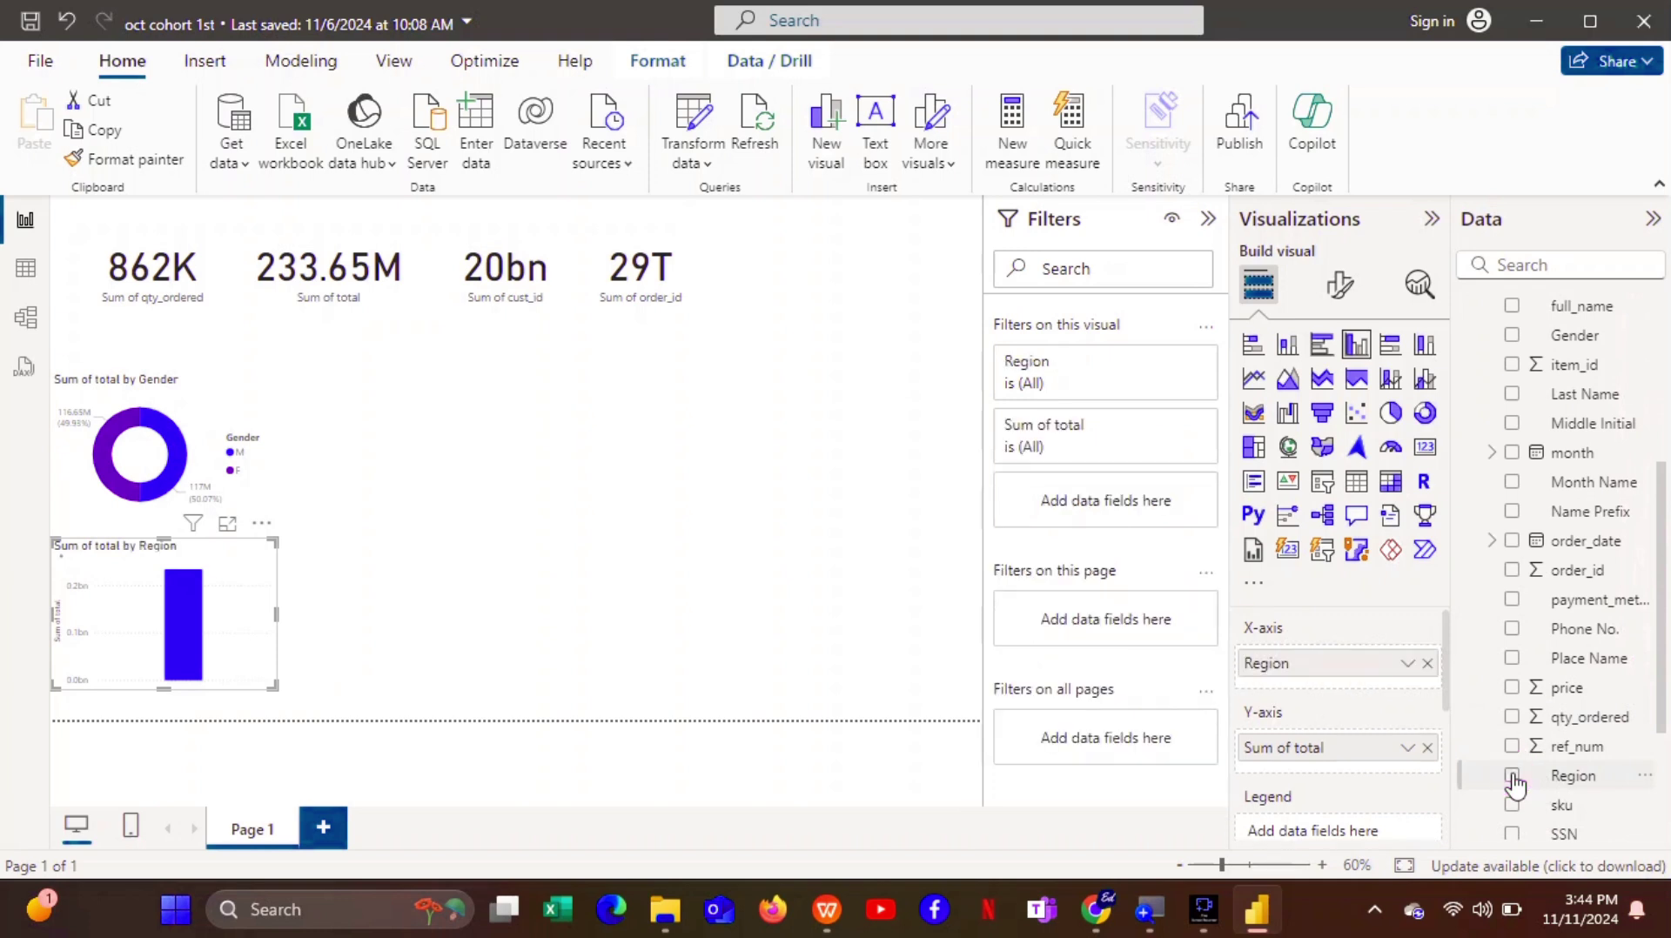
Check the Region column chart in focus mode, return to the report and place it to the right of the Gender donut chart.
click(227, 524)
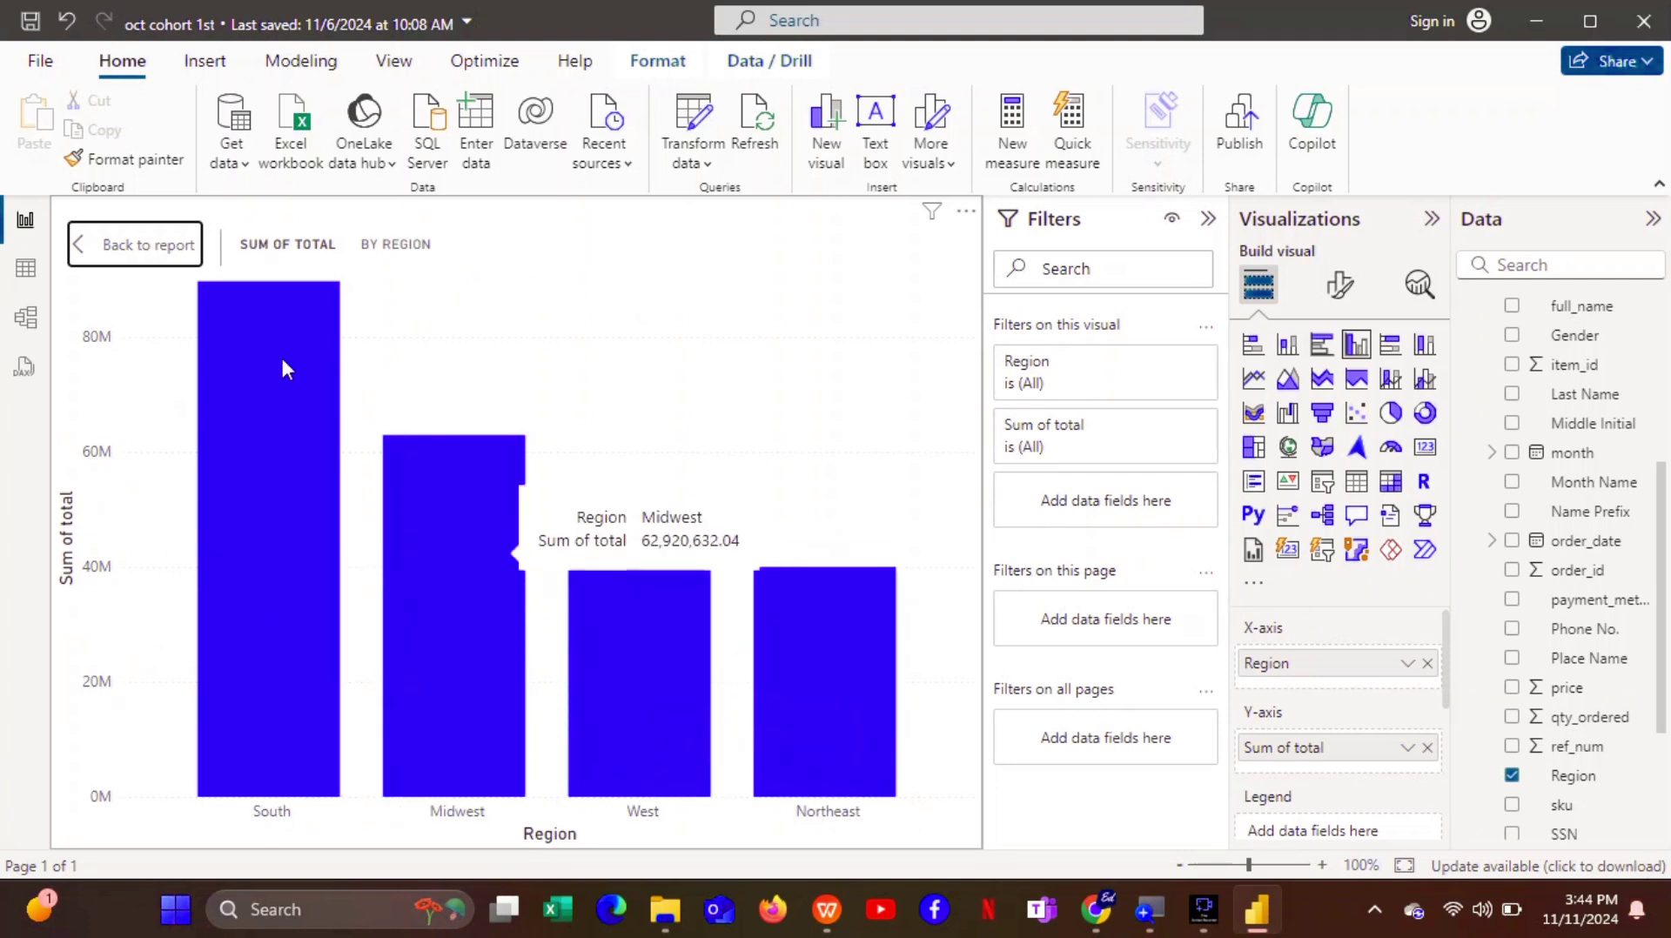
click(146, 244)
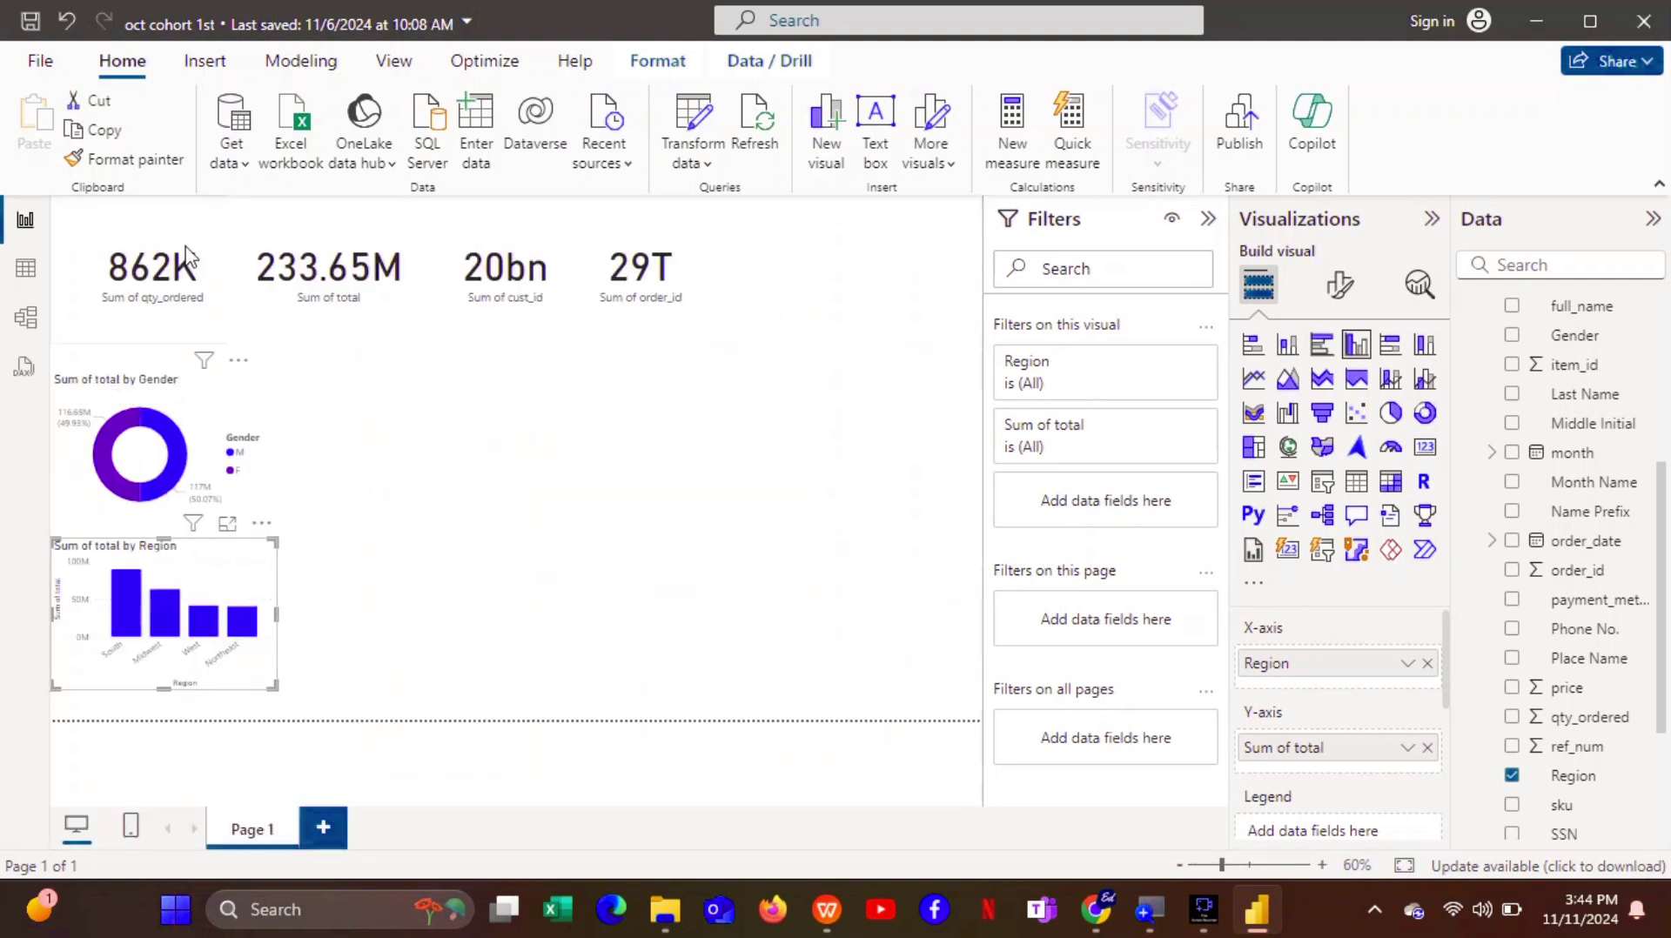
drag(248, 547, 498, 373)
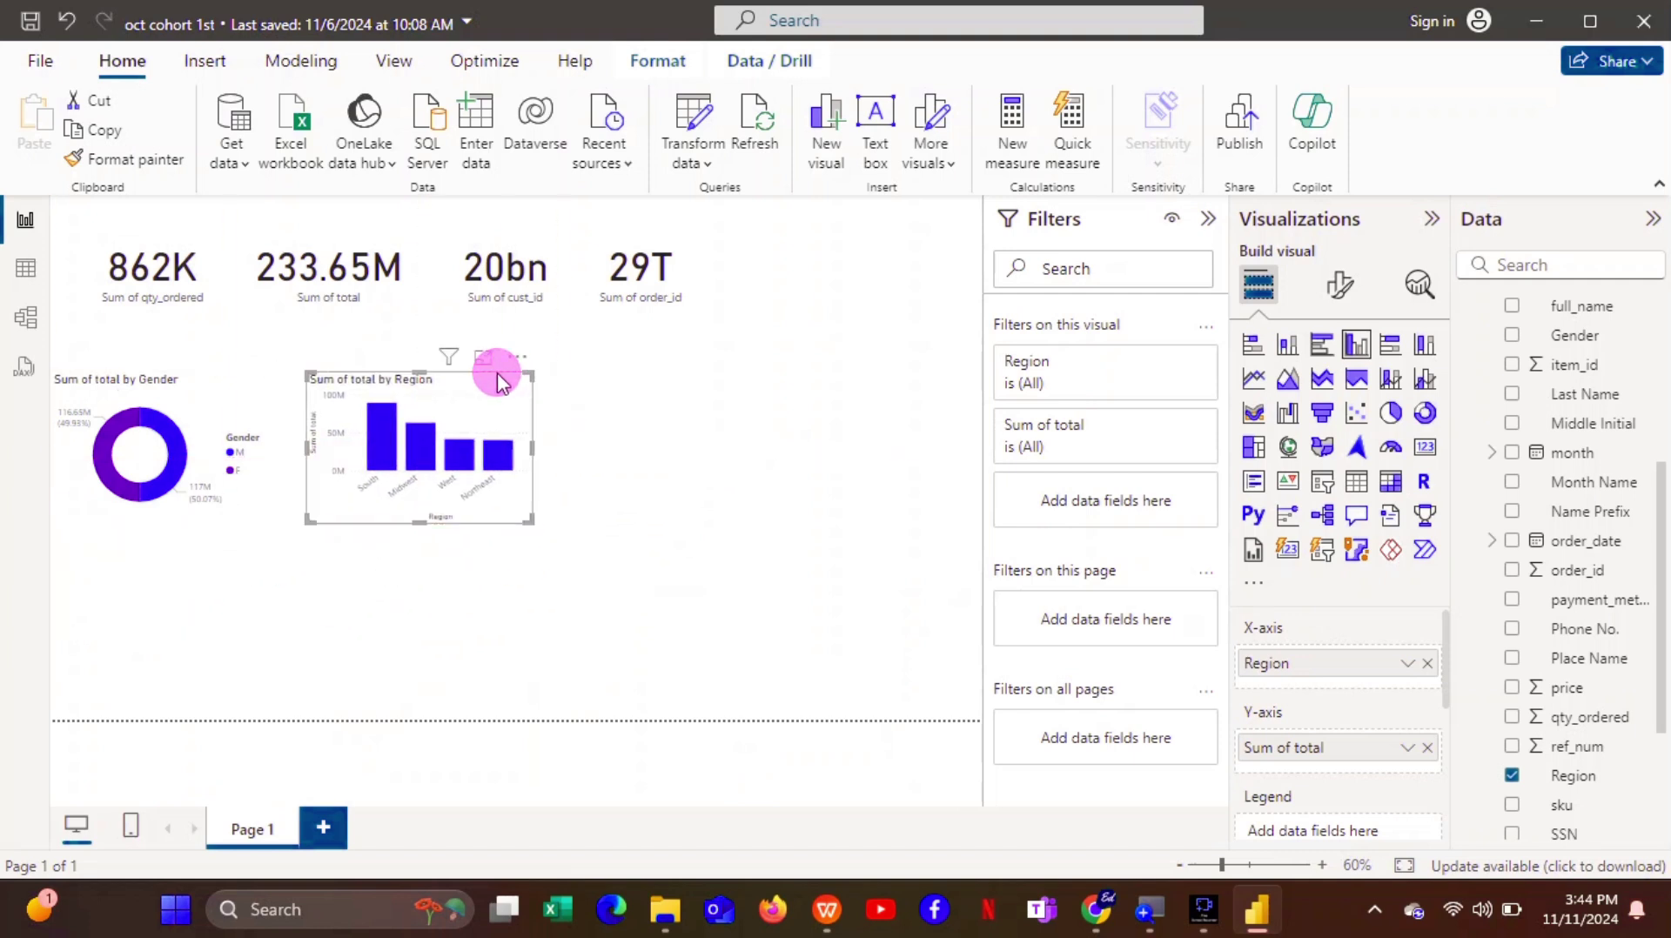
click(634, 402)
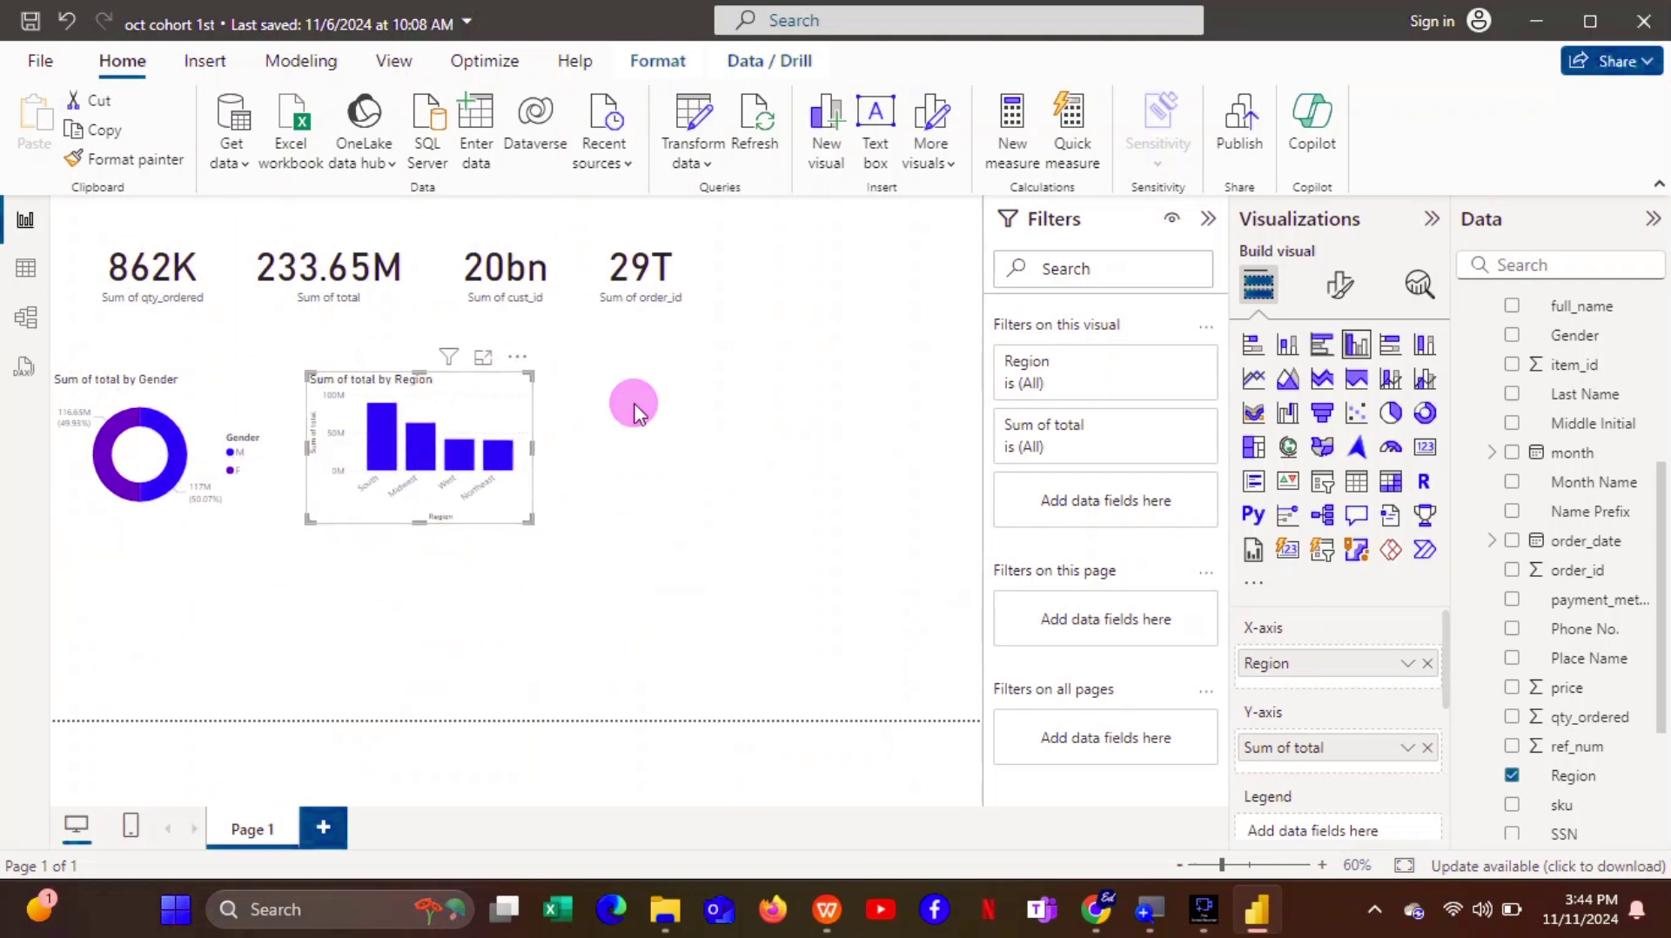
Create a stacked bar chart showing the sum of total by category.
click(1661, 547)
drag(1661, 547, 1658, 427)
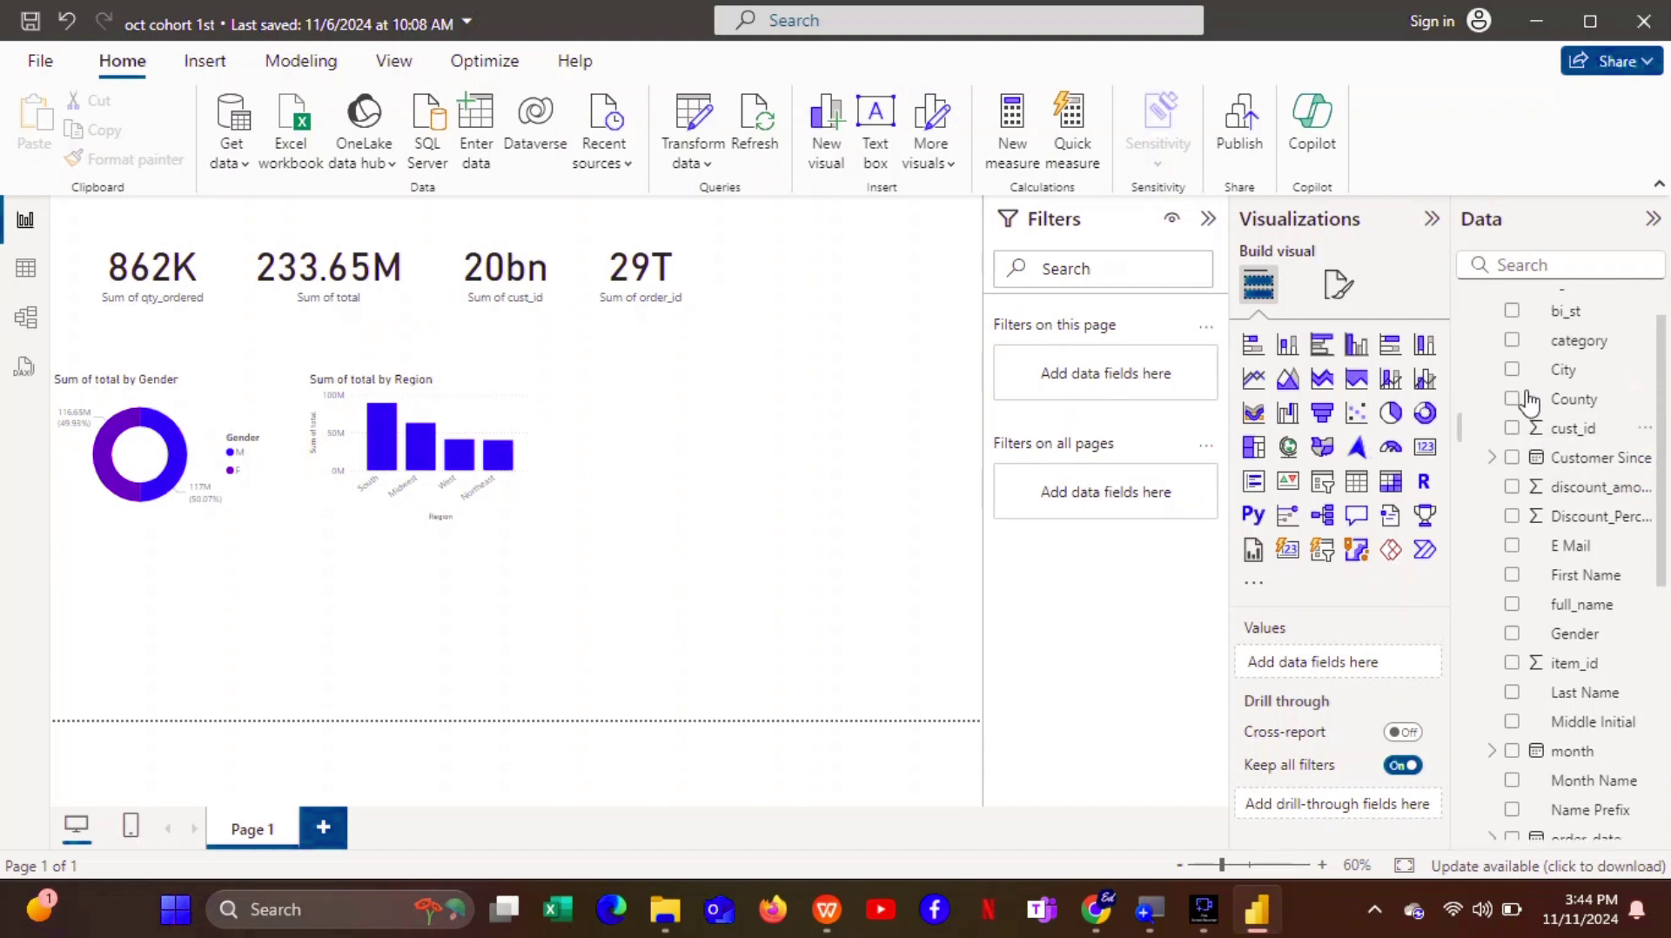
click(1512, 341)
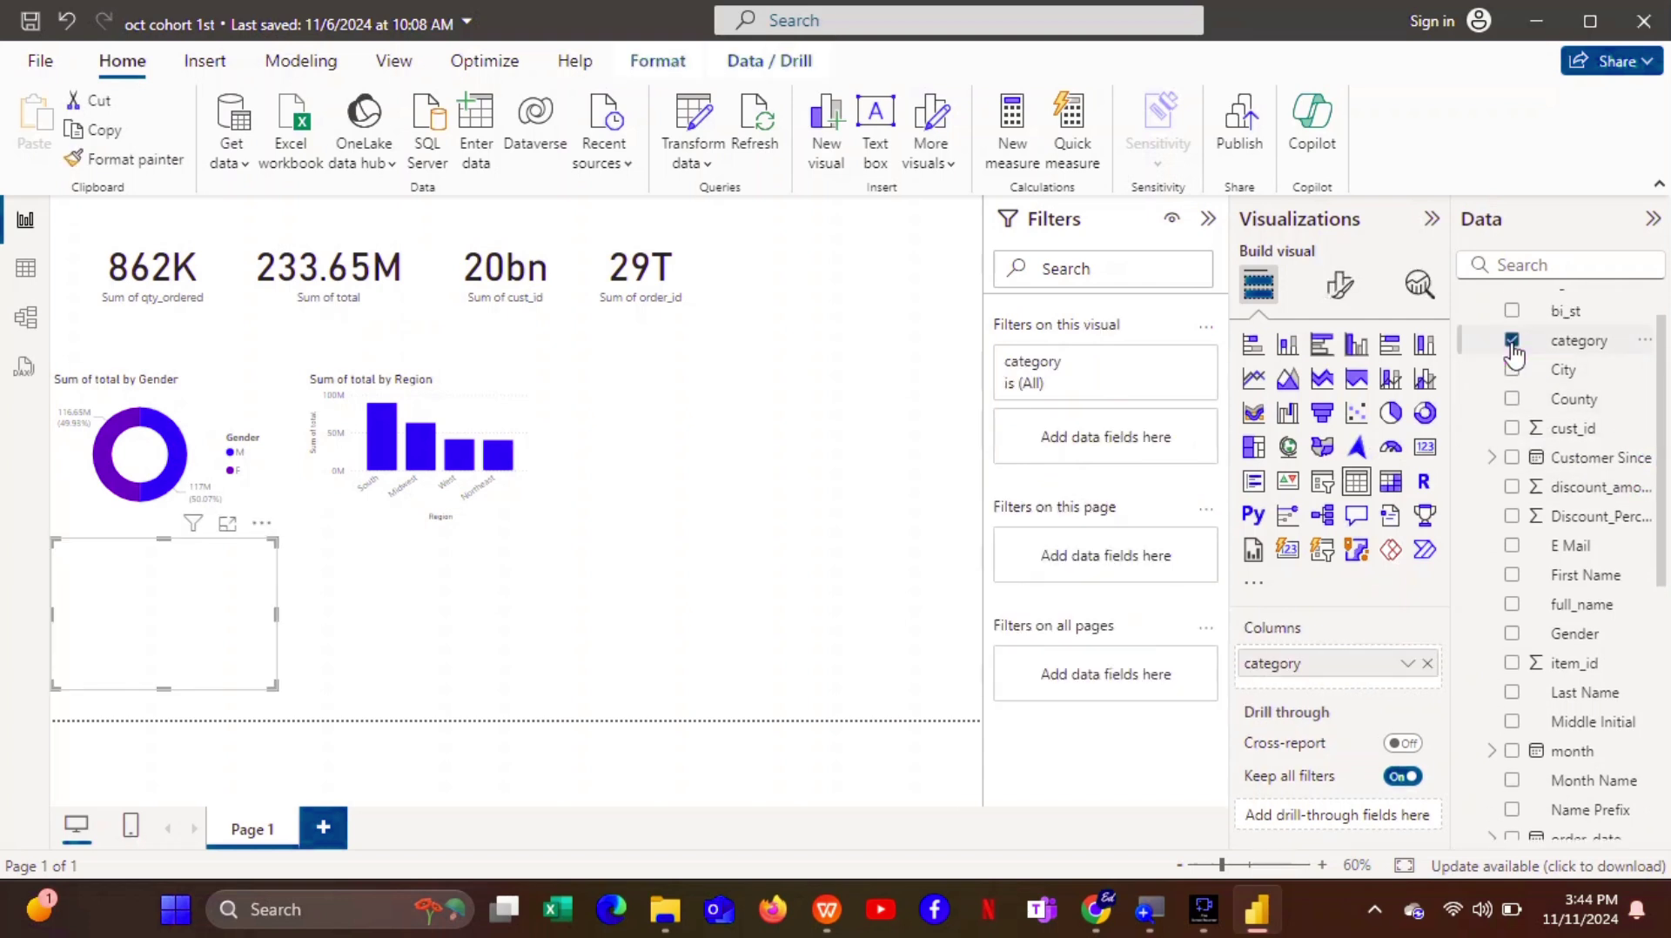
click(1512, 341)
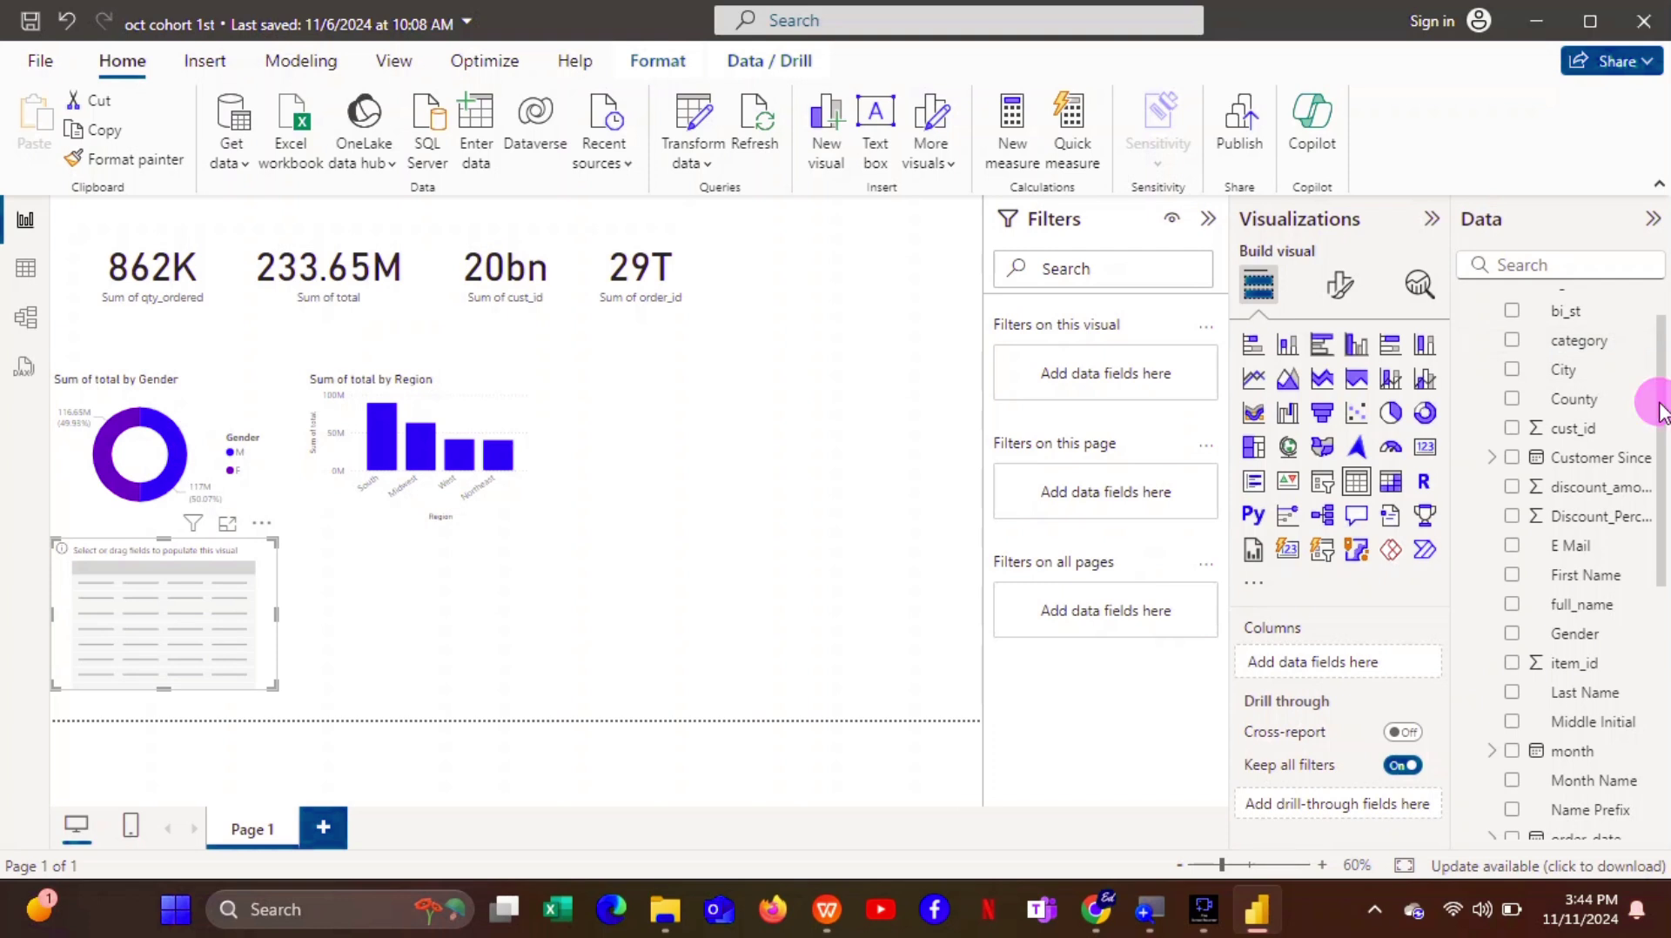
drag(1661, 409, 1667, 651)
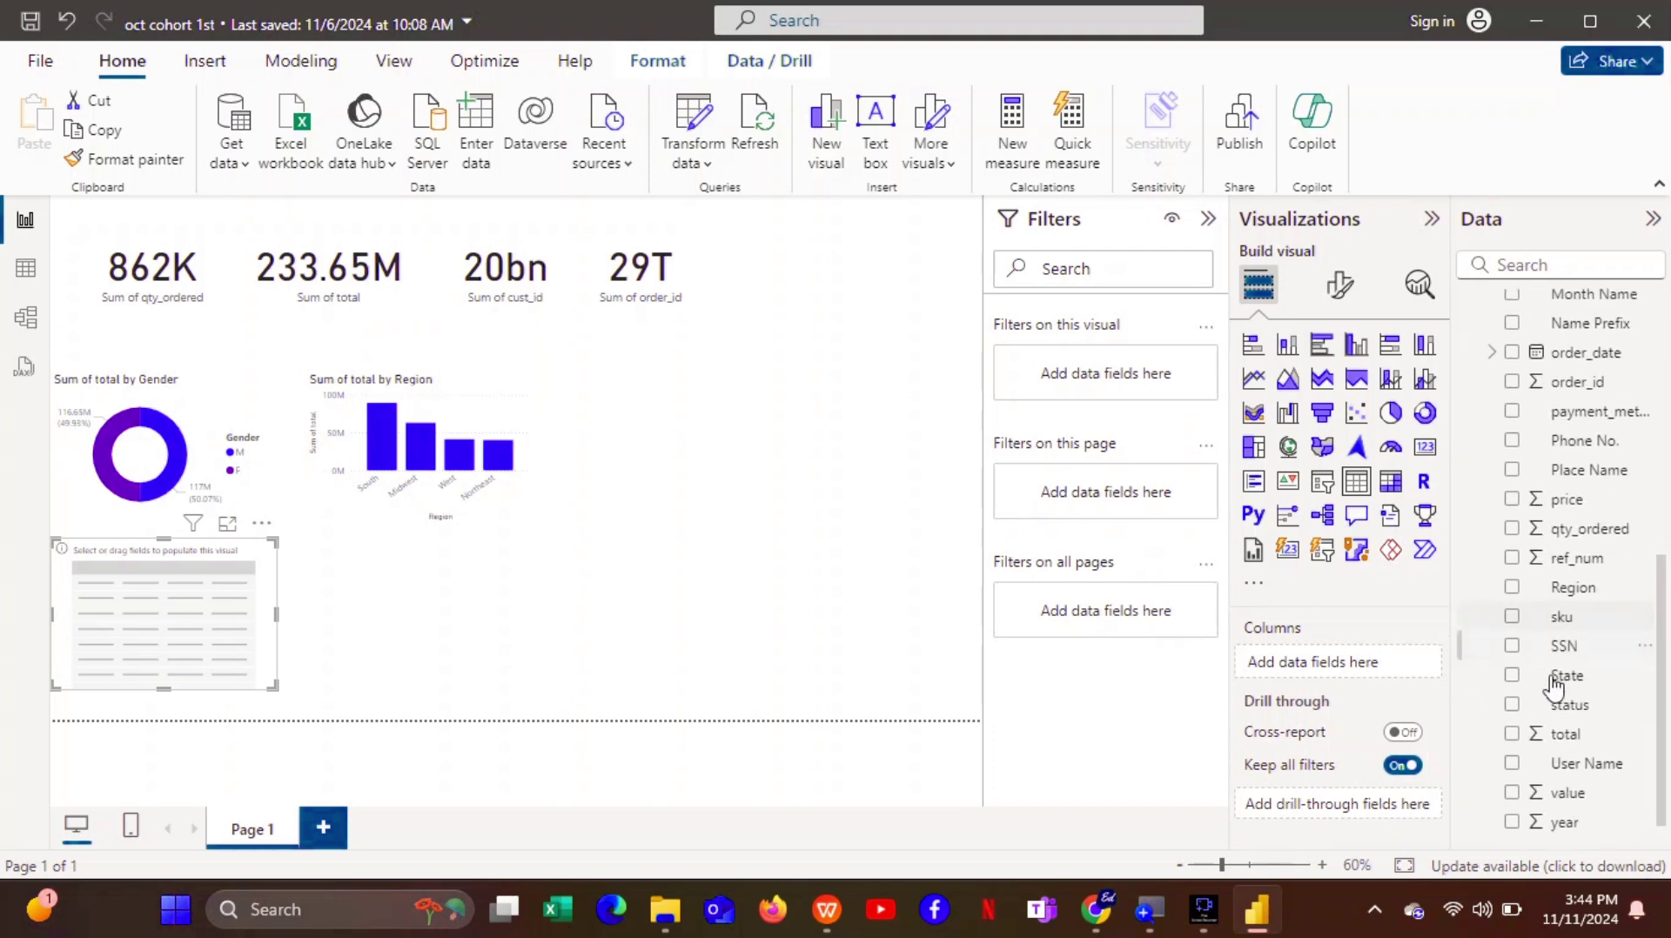
click(1512, 736)
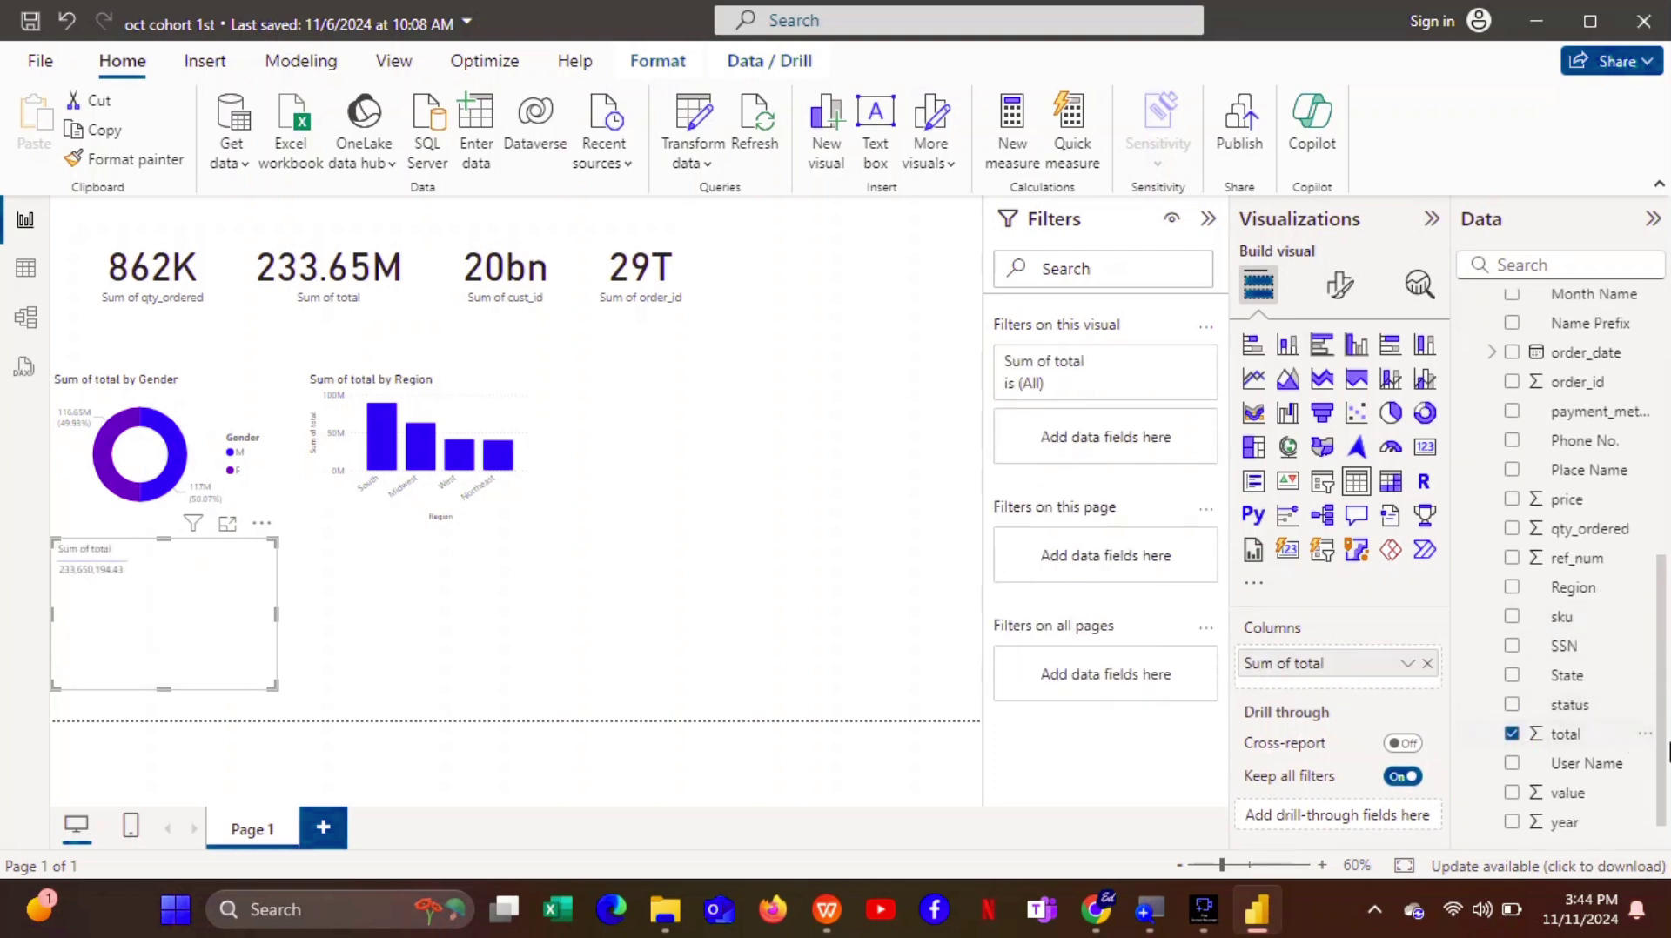
drag(1663, 760, 1646, 478)
click(1513, 393)
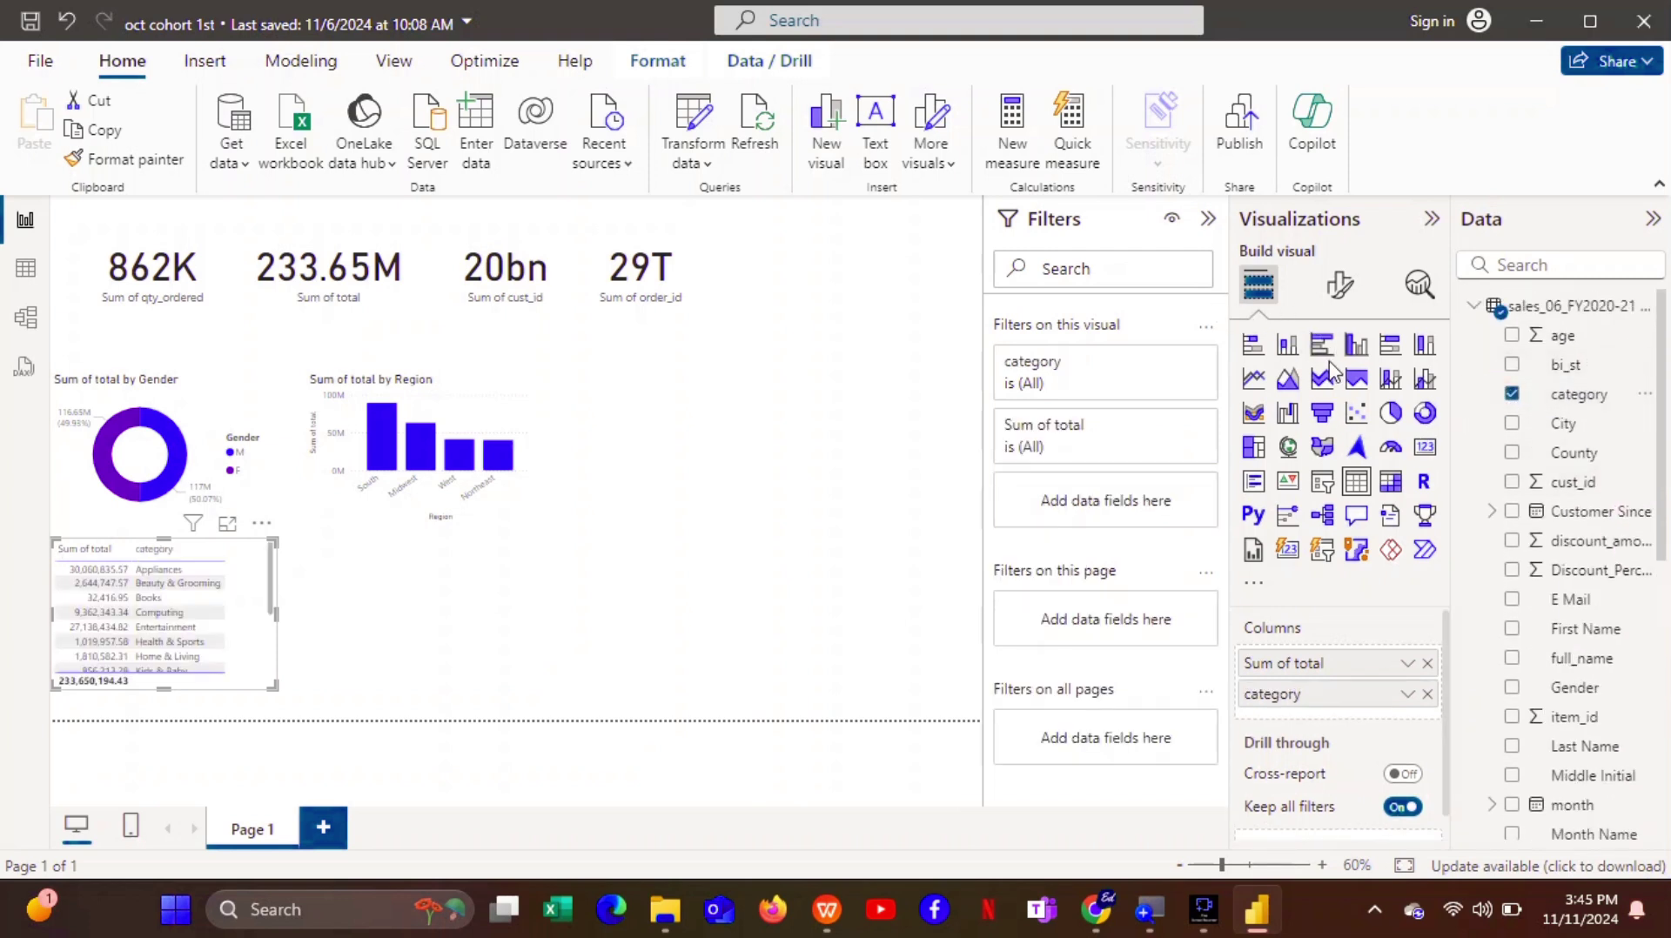
click(1289, 347)
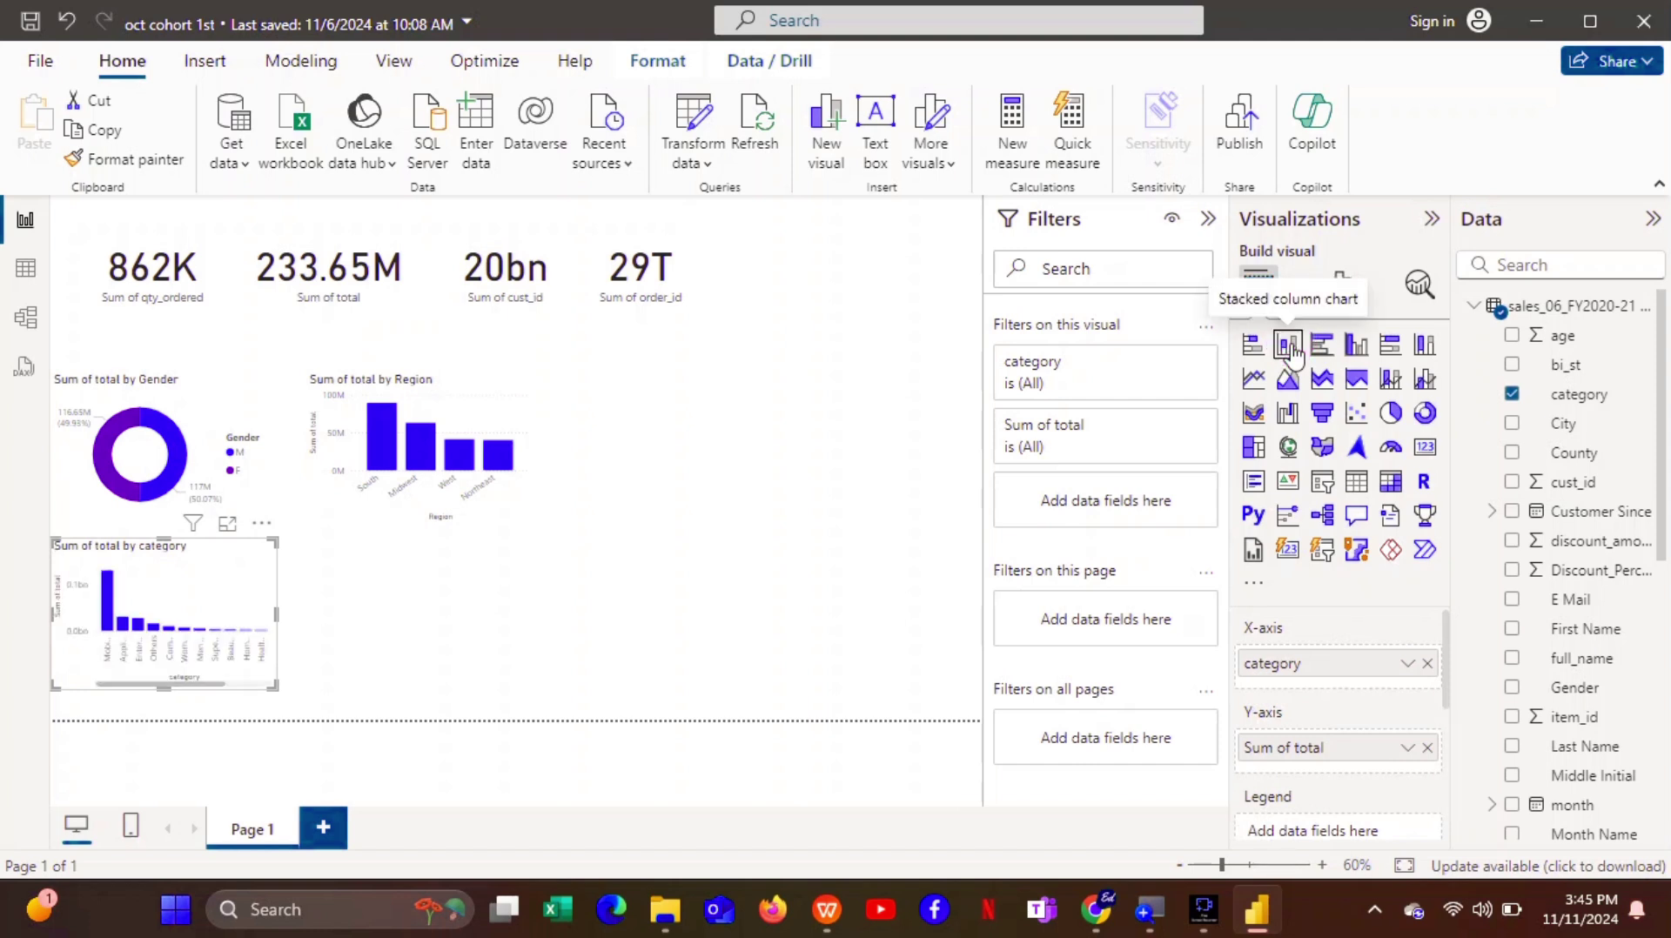
click(1255, 355)
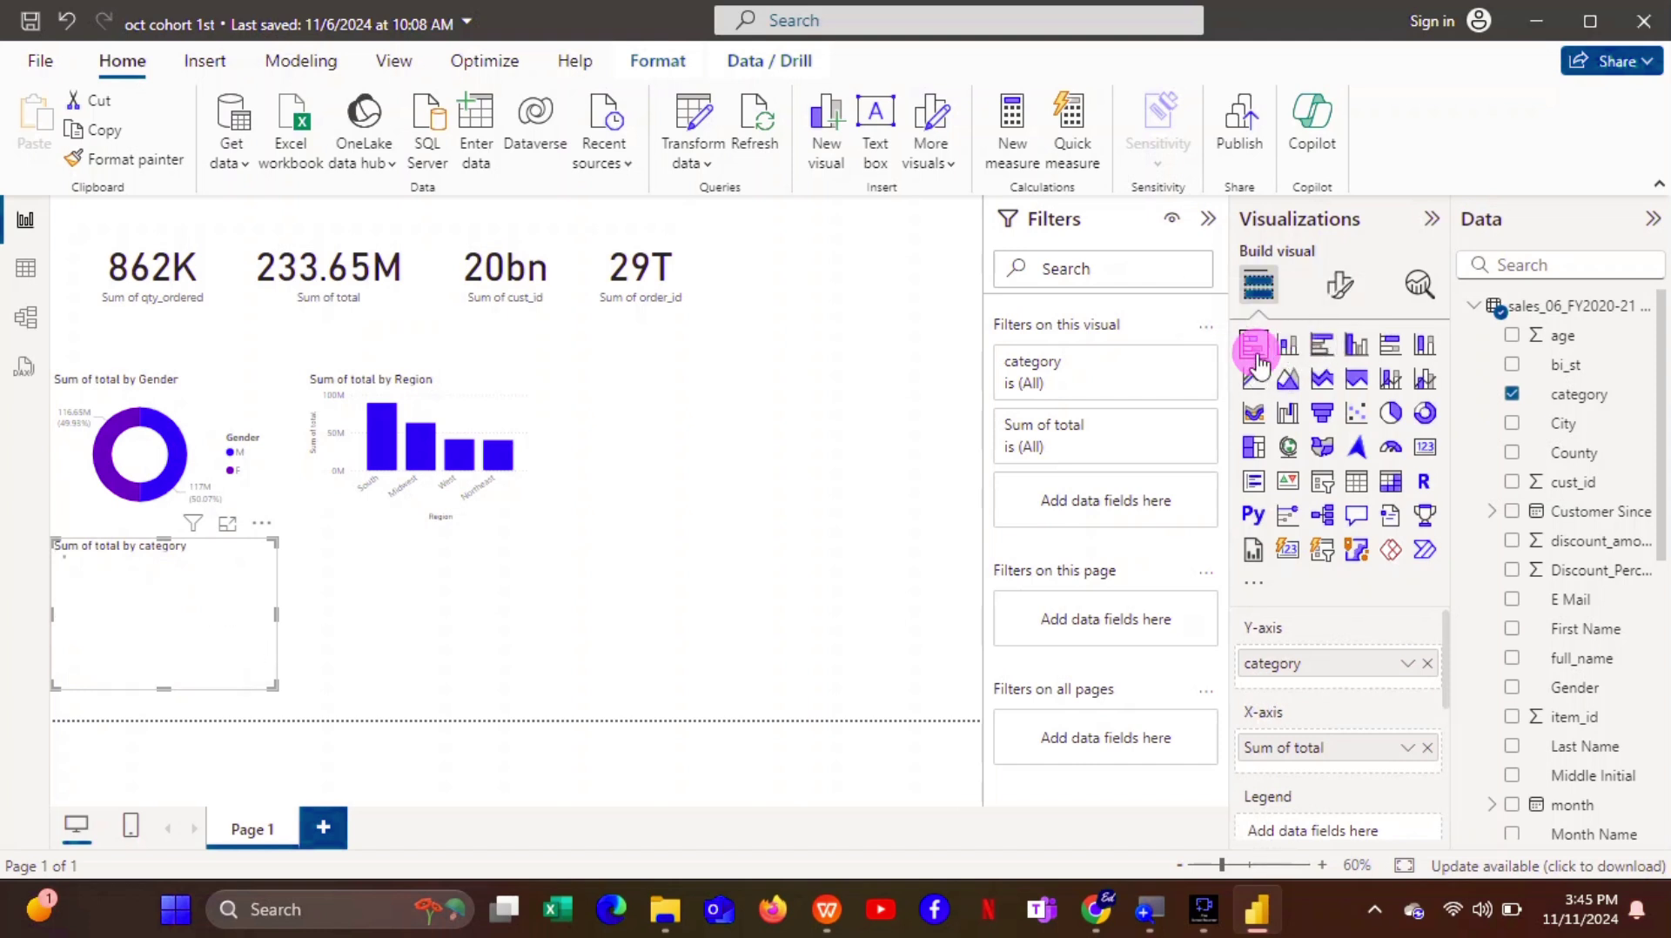
Check the category bar chart in focus mode, return to the report and place it to the right of the Region chart.
click(228, 526)
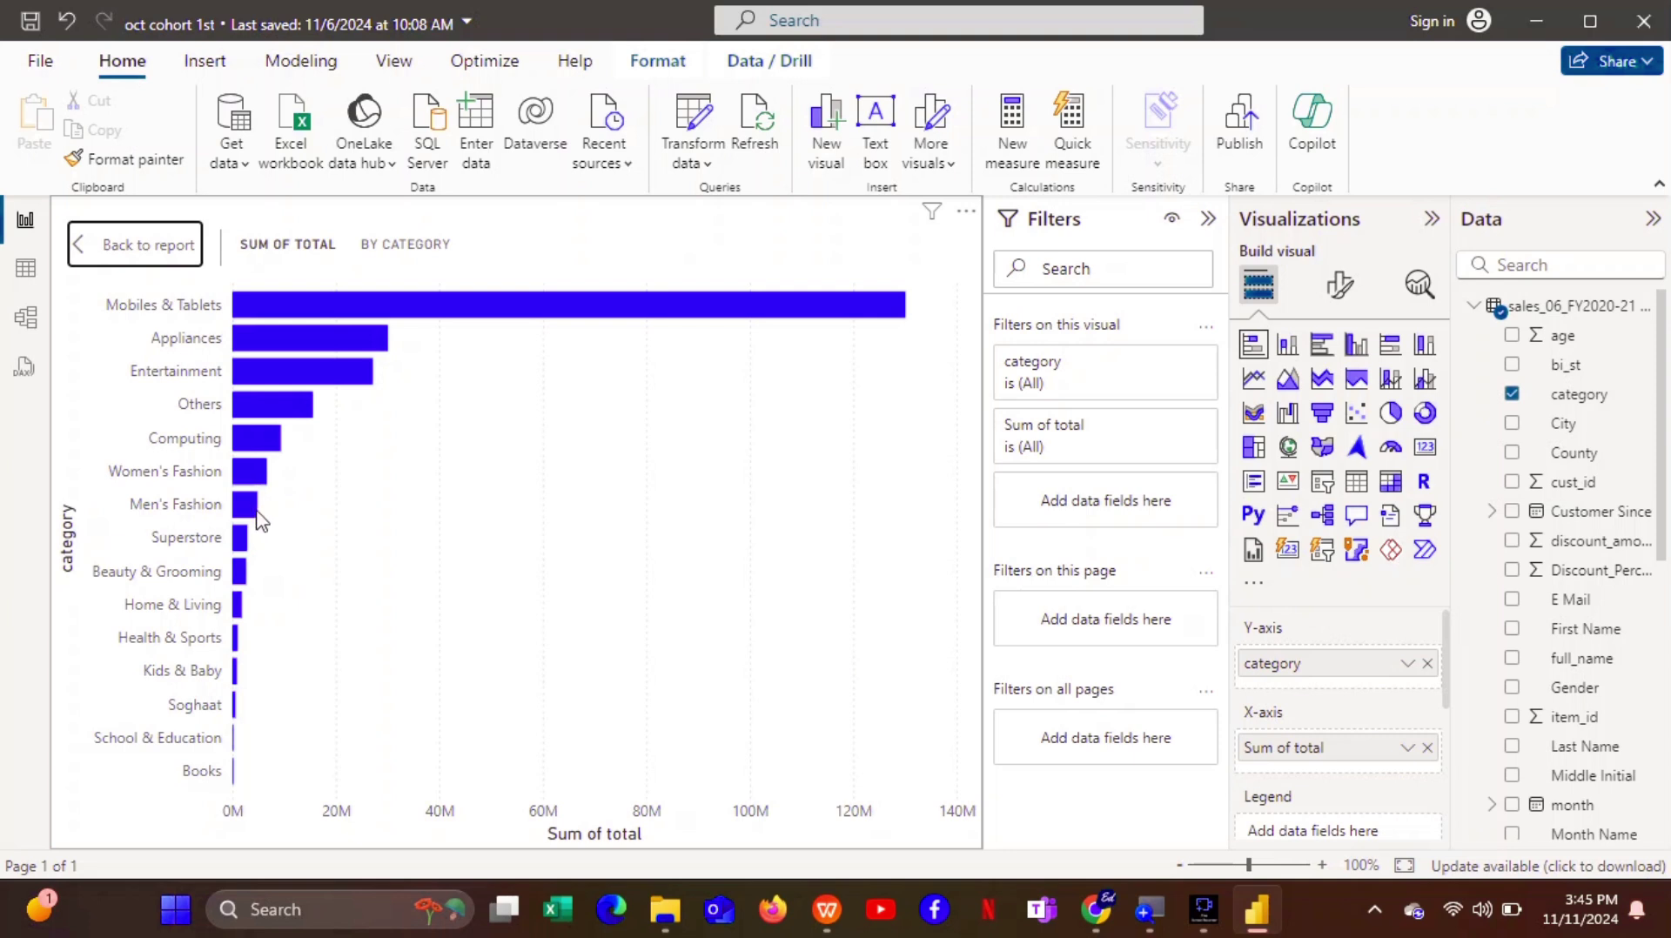
mouse_move(258, 514)
click(149, 252)
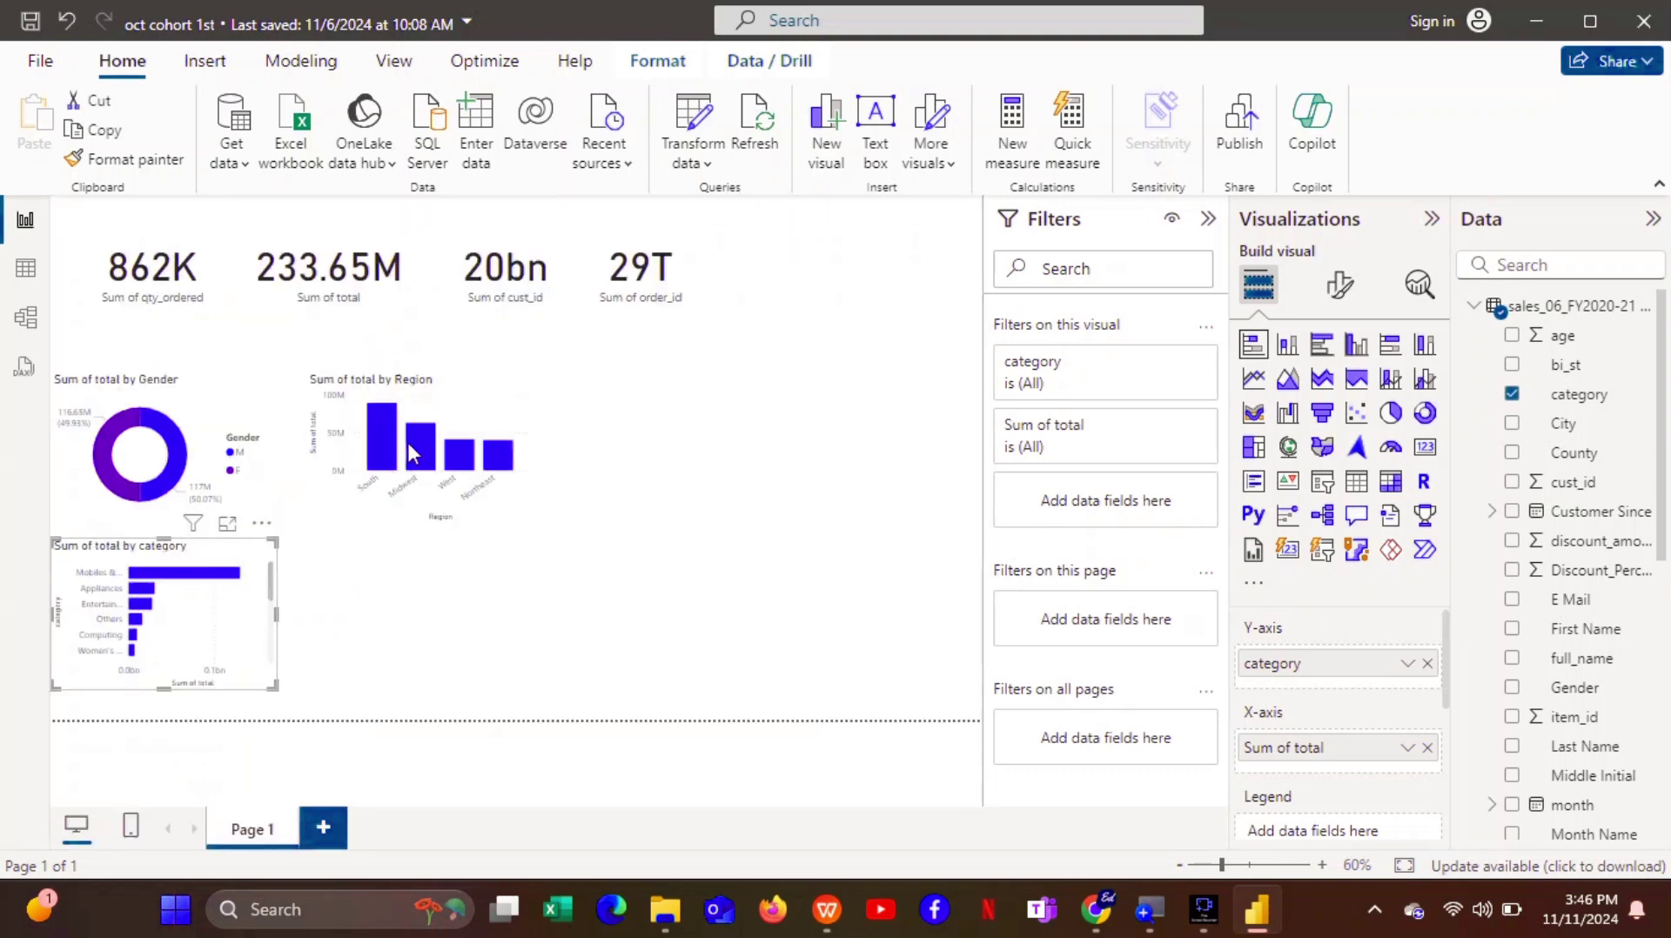
drag(254, 589, 761, 423)
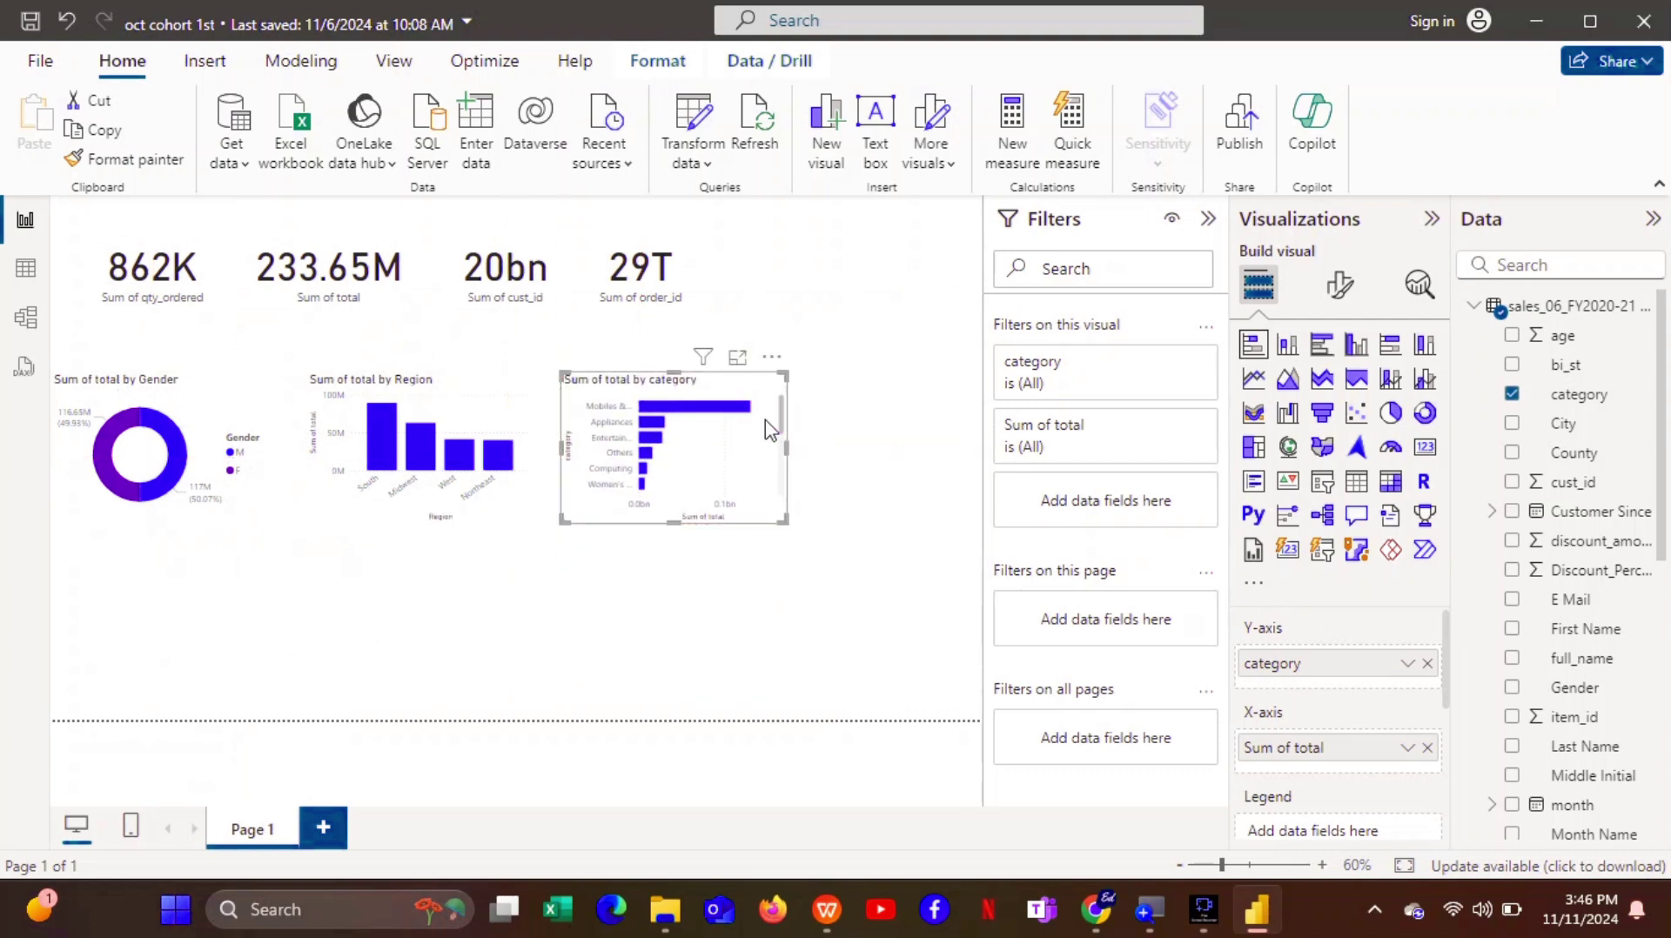
click(835, 413)
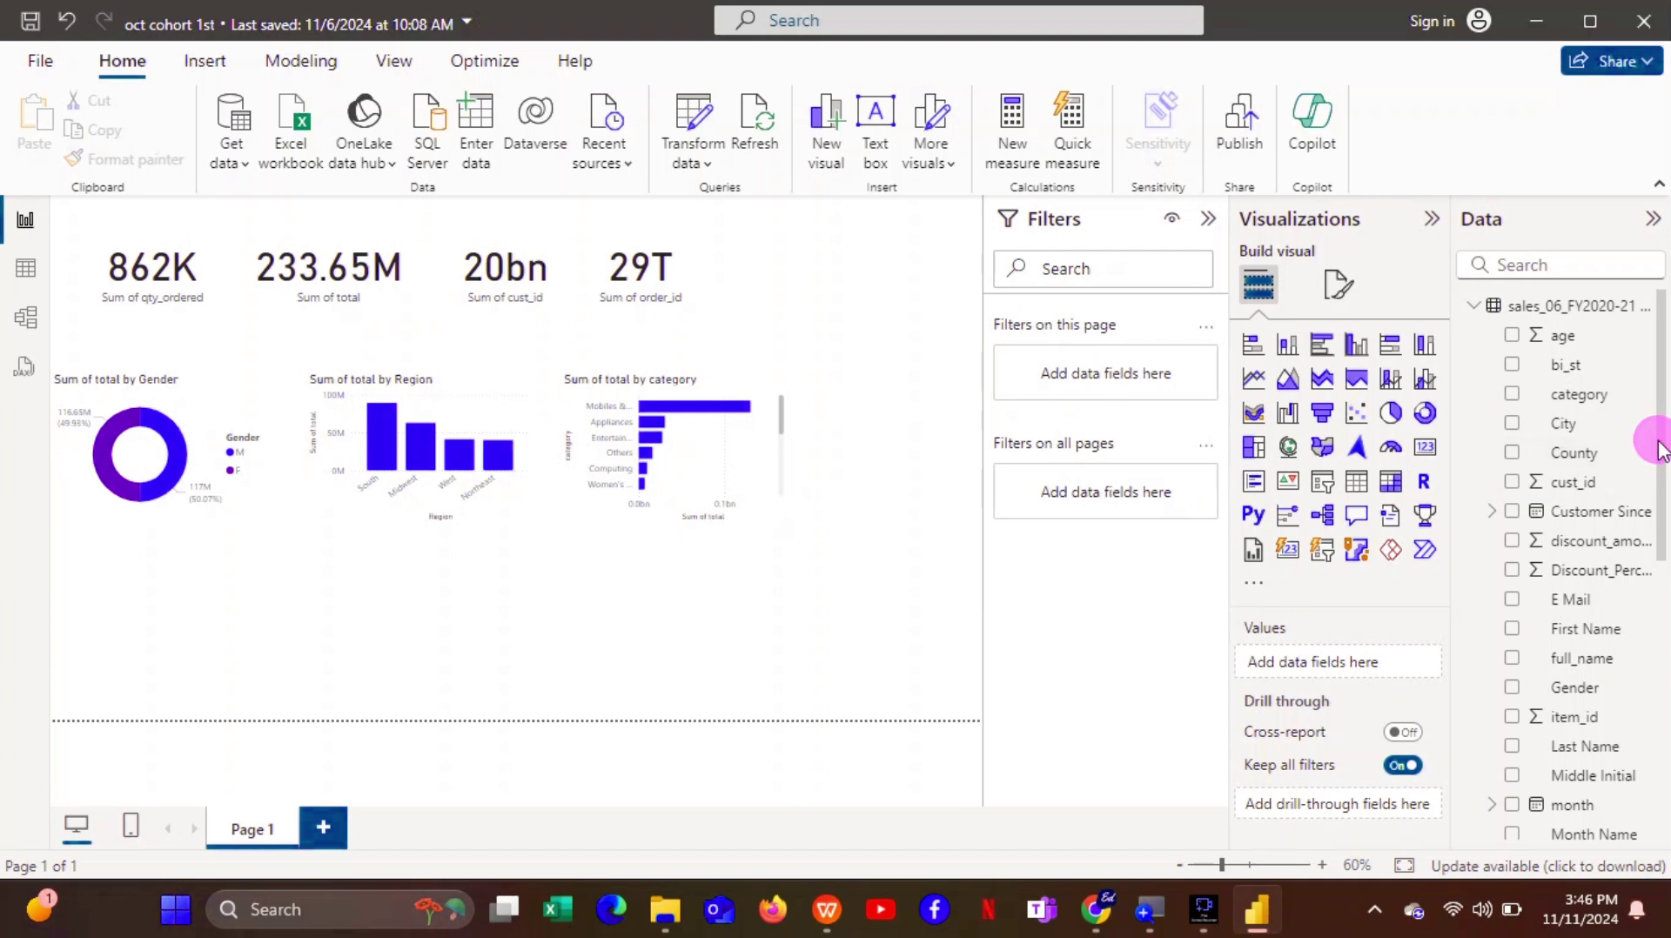
Create a clustered column chart showing the sum of total by City.
drag(1662, 448, 1667, 648)
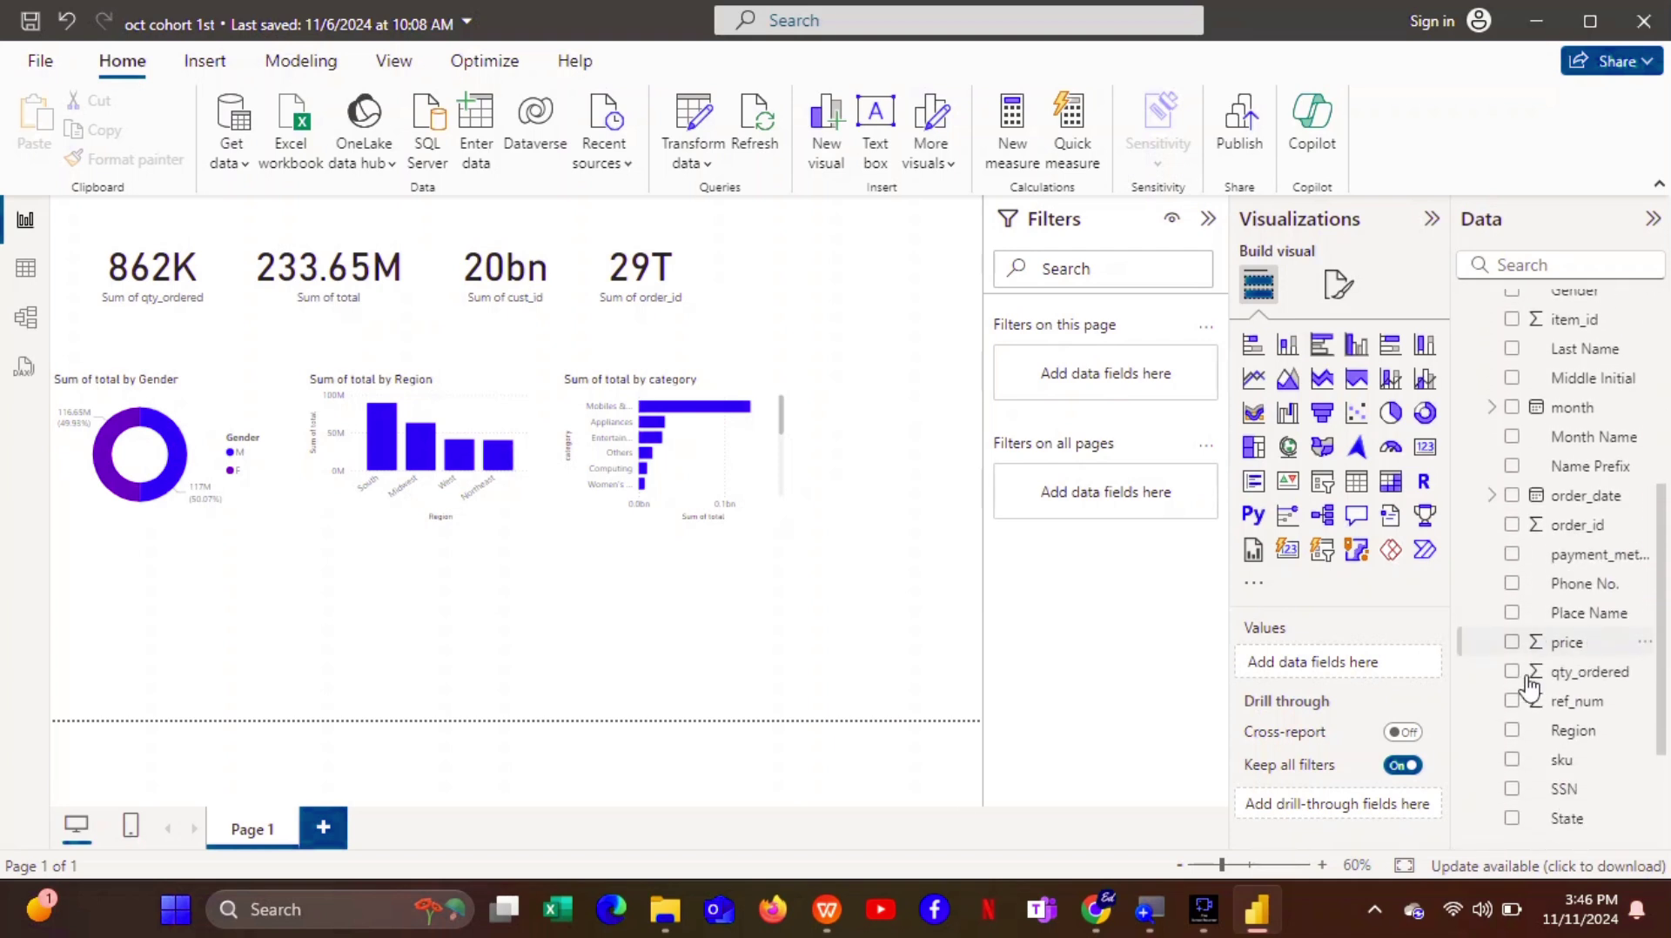
drag(1667, 718, 1666, 812)
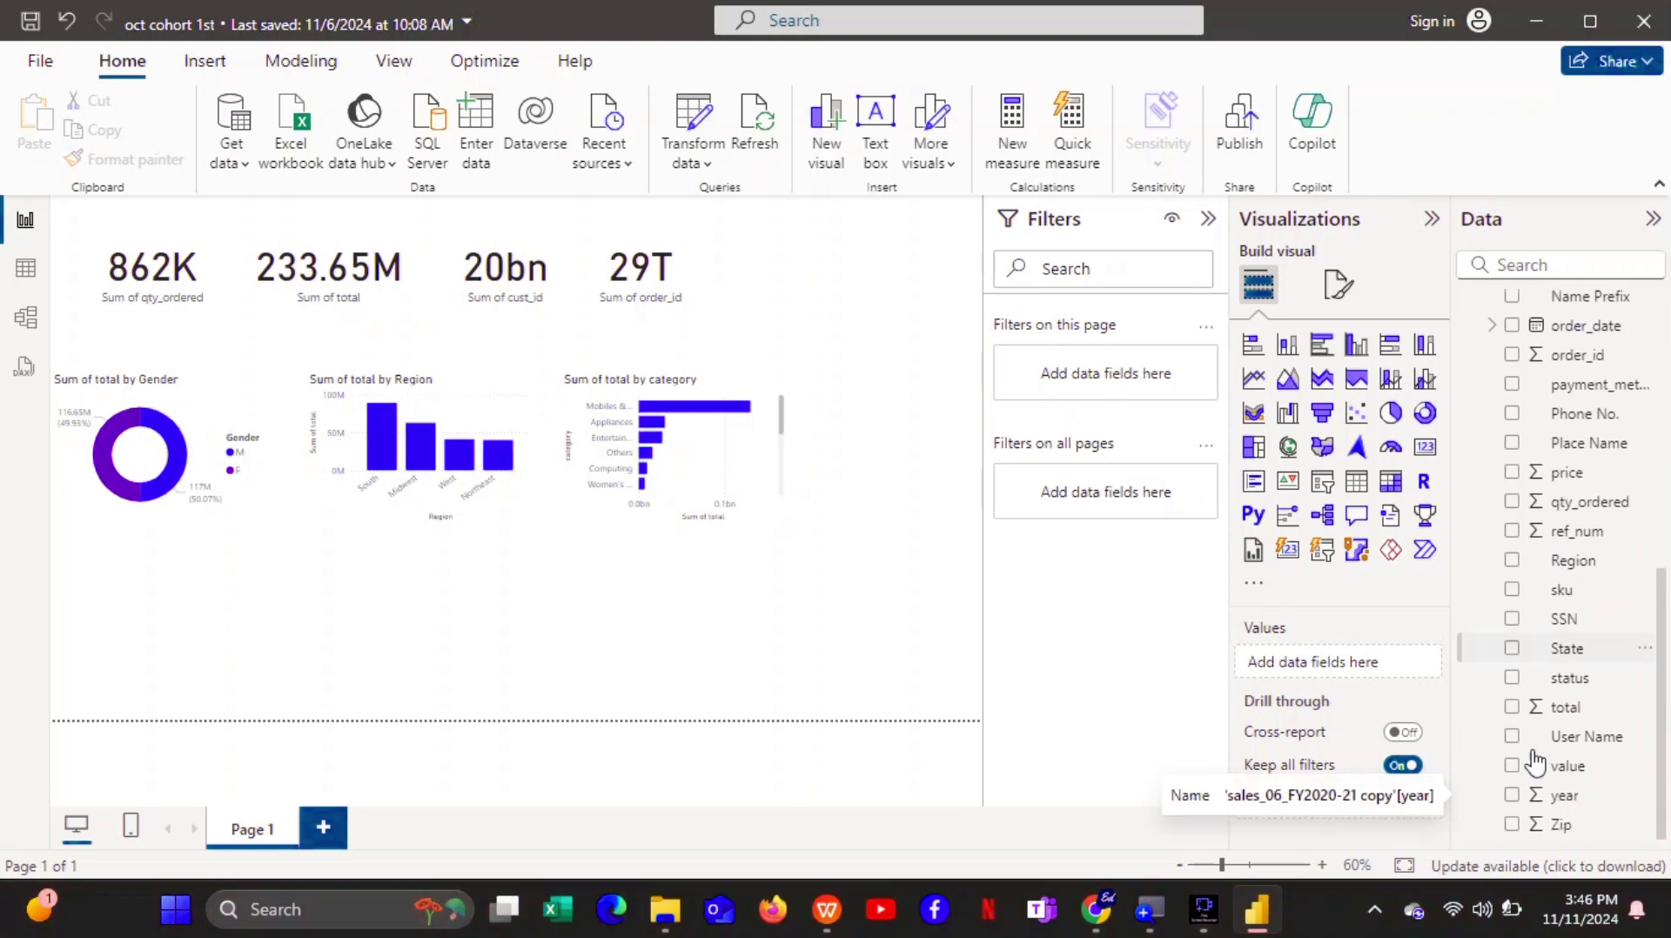
click(1512, 708)
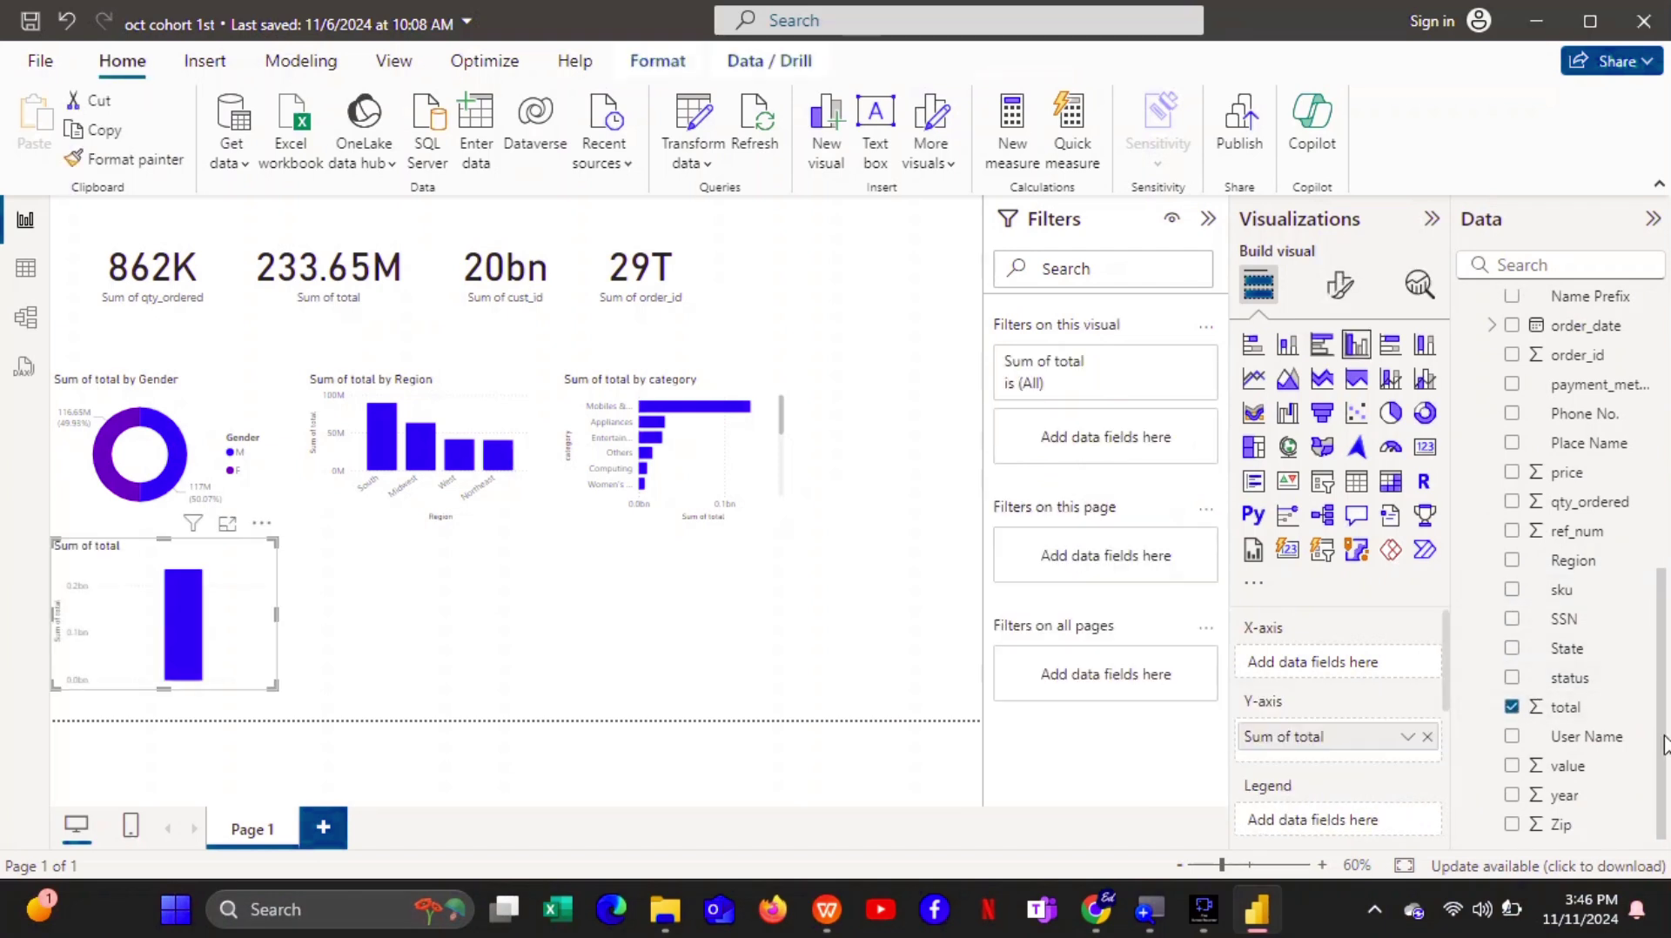
mouse_move(1664, 744)
mouse_down()
mouse_move(1666, 425)
mouse_move(1658, 740)
mouse_up()
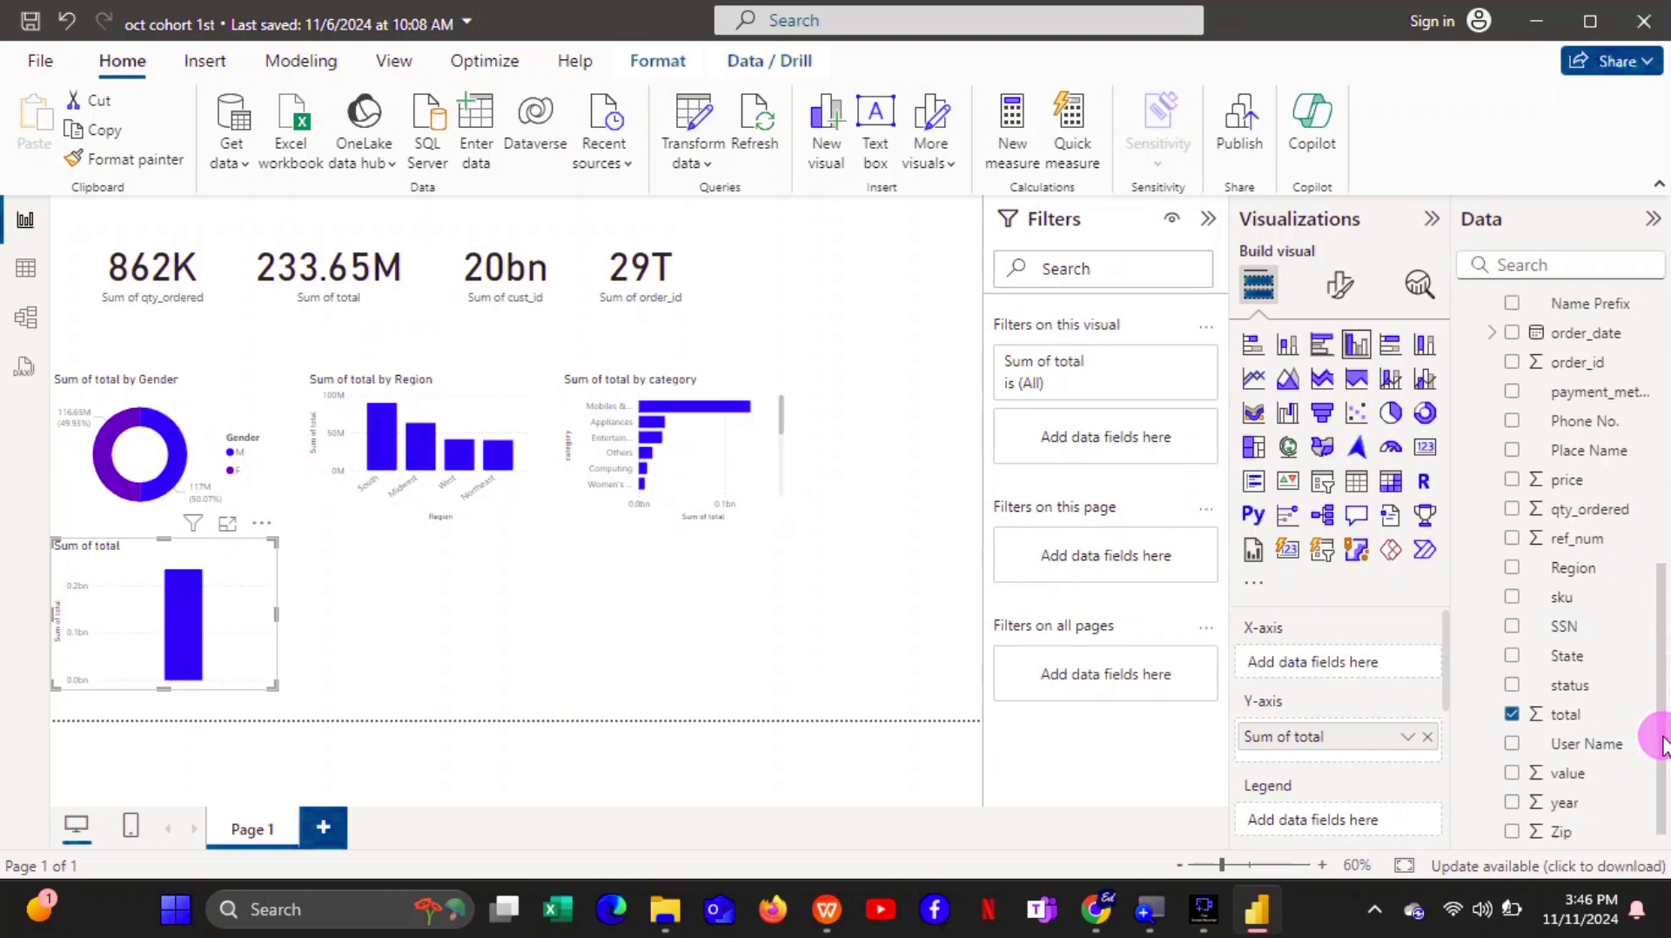
click(1511, 650)
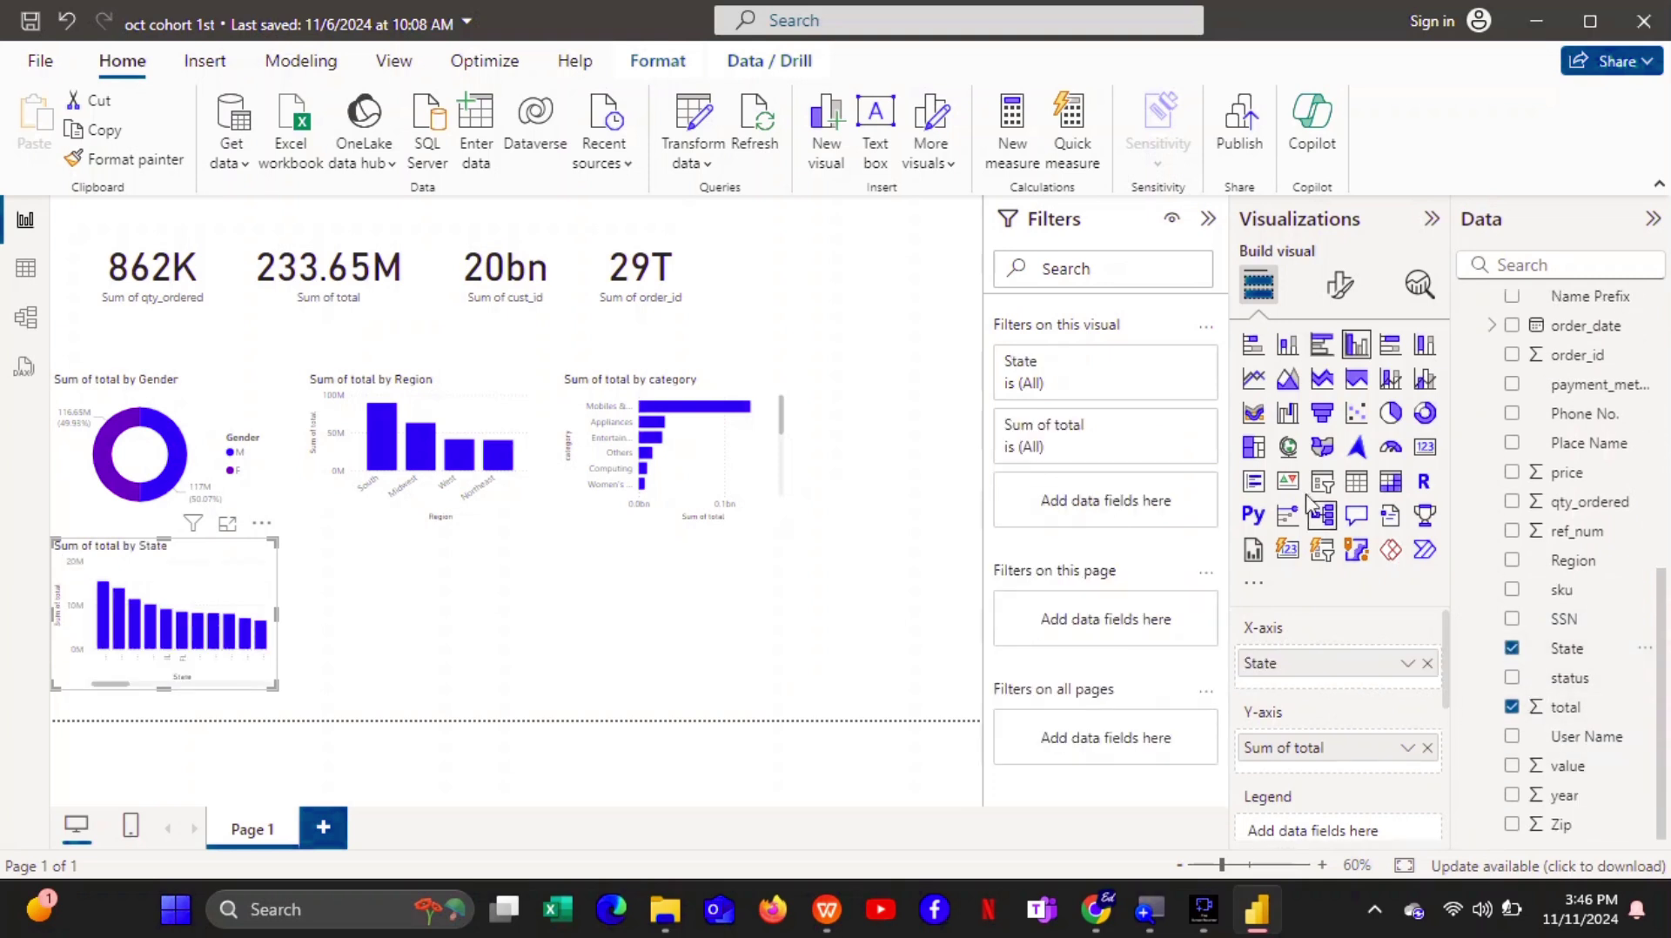
click(1513, 651)
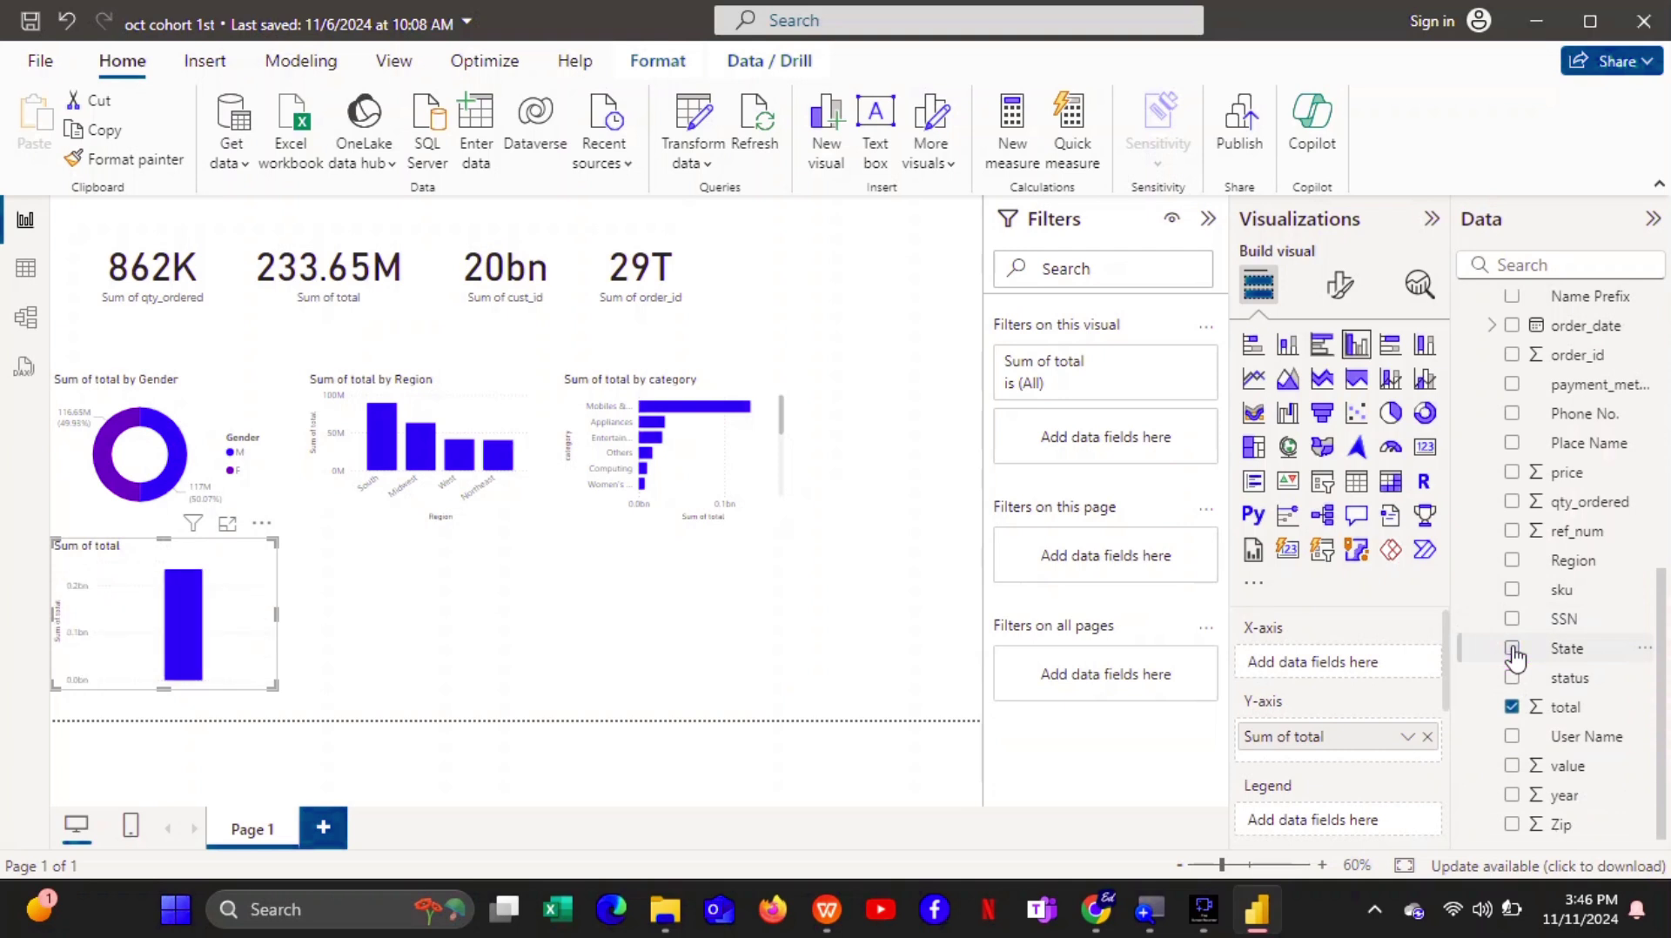
drag(1652, 816, 1647, 400)
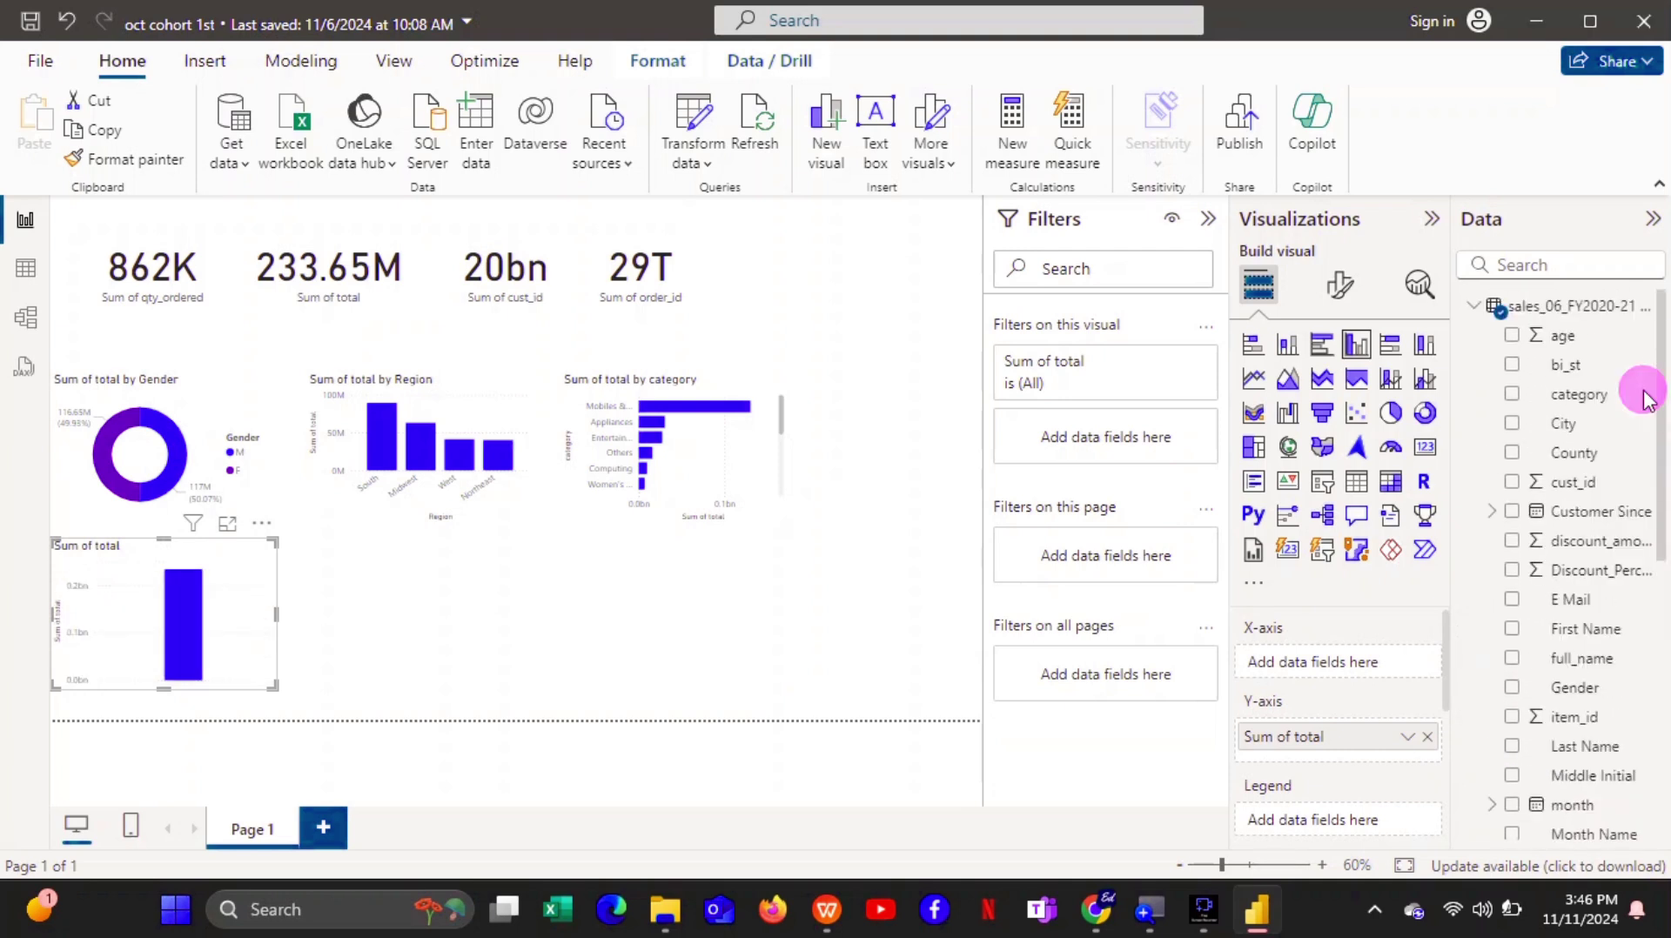
click(1513, 425)
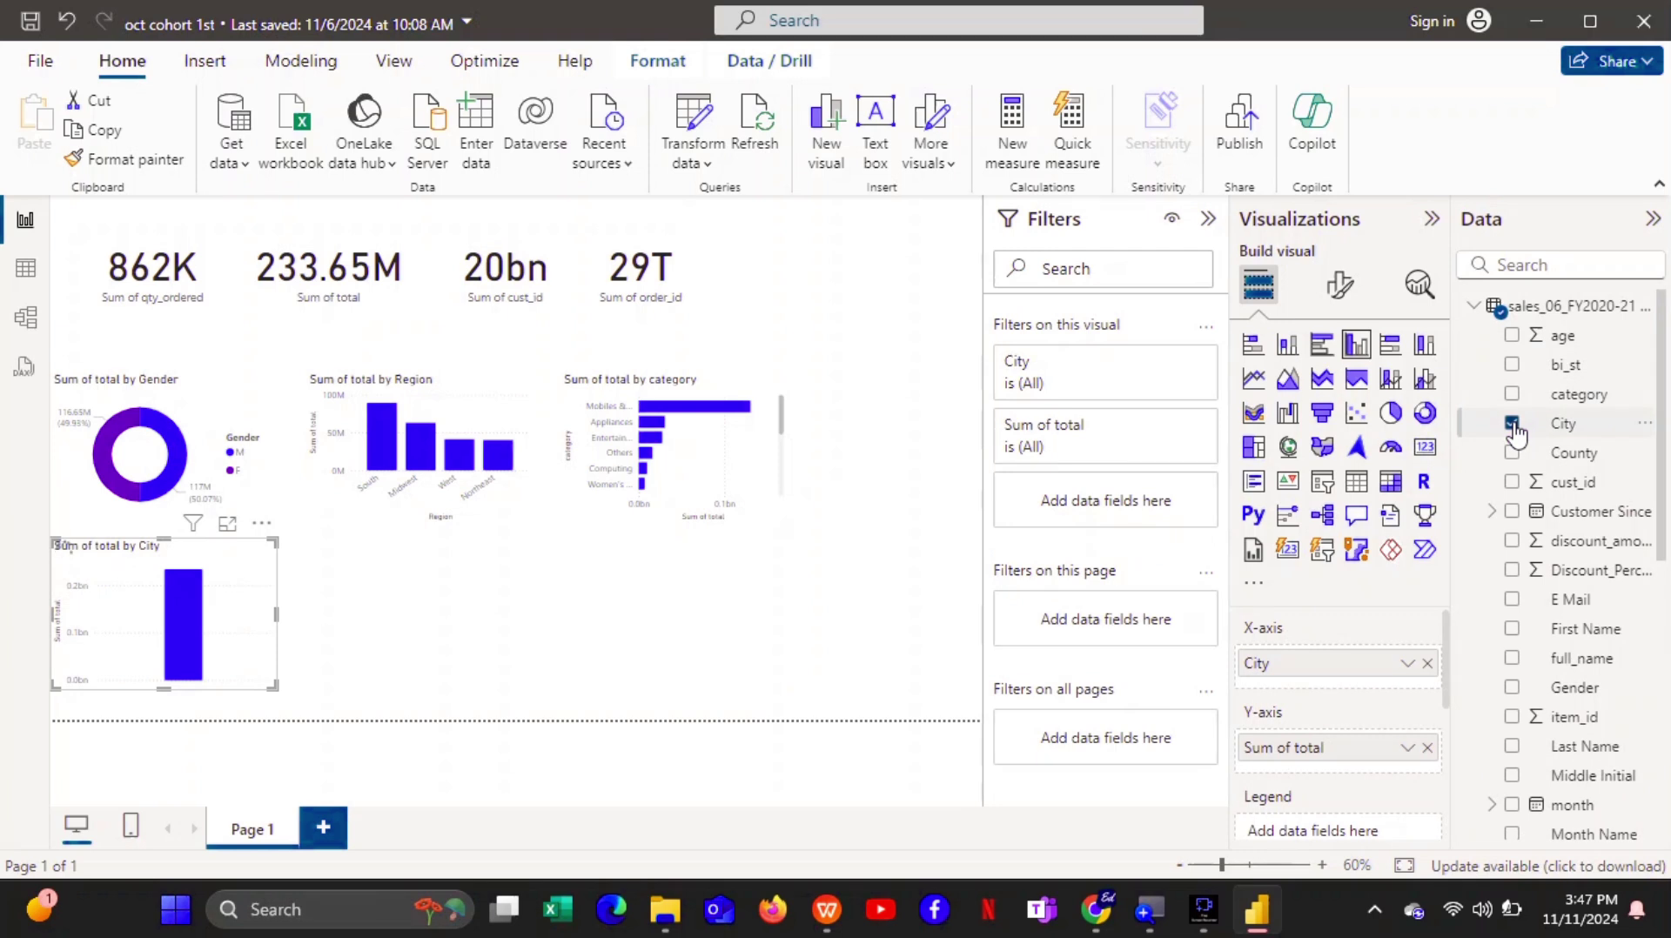
Check the City column chart in focus mode, return to the report and place it just below the Gender donut chart.
click(228, 524)
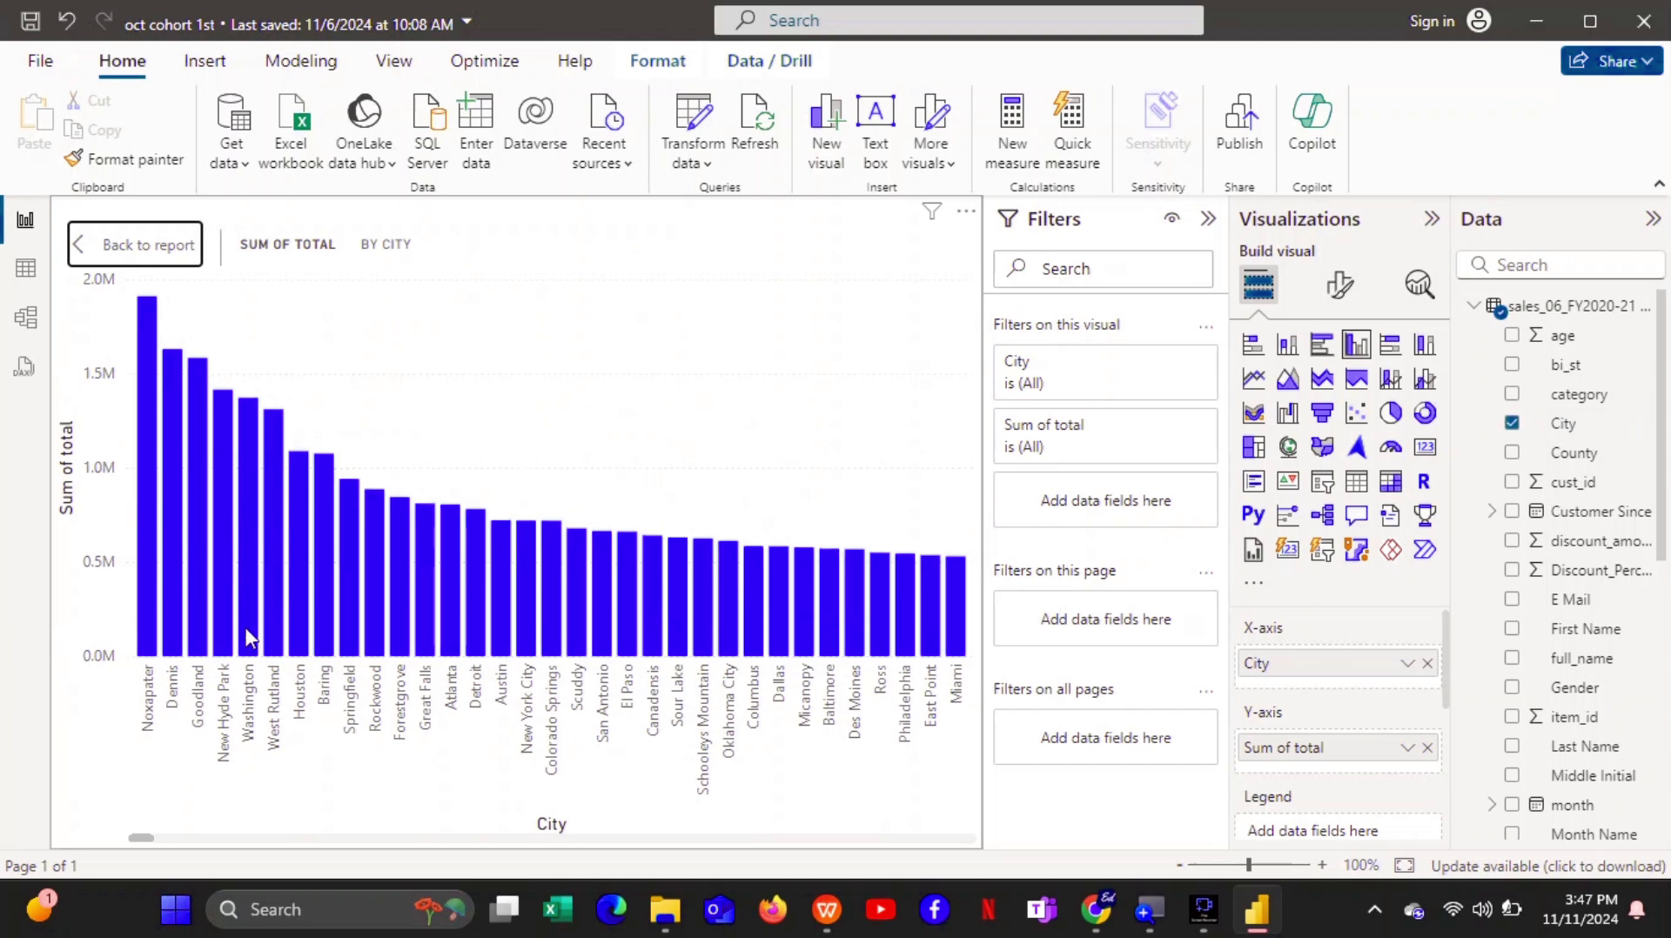
click(148, 247)
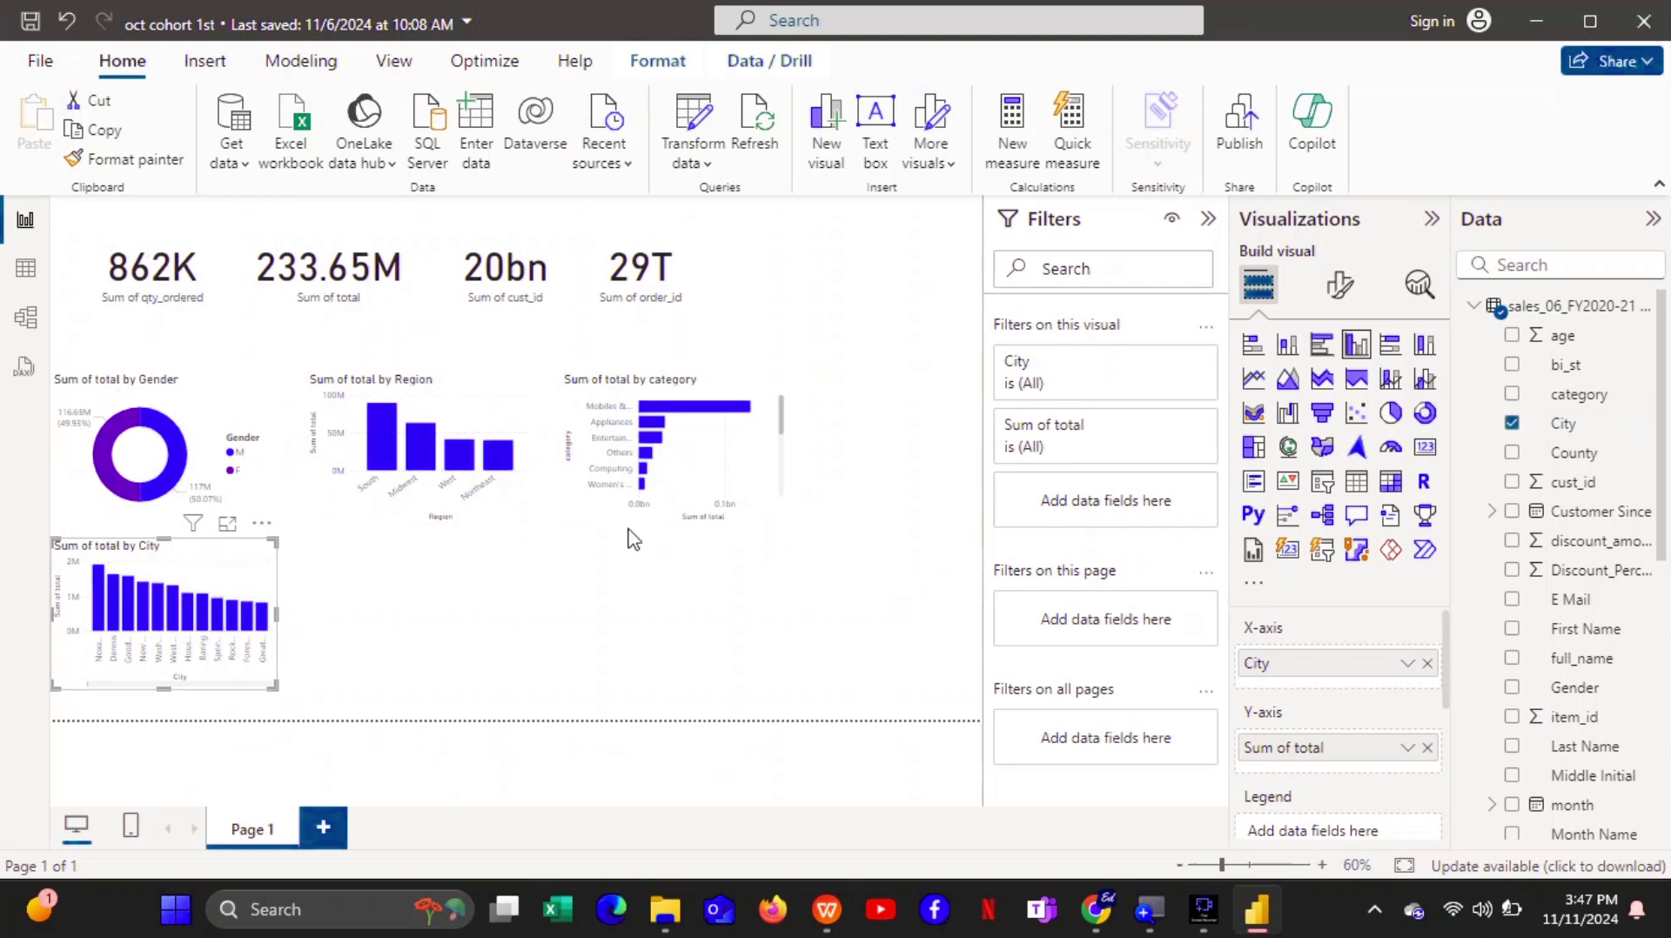
click(244, 568)
drag(244, 567, 960, 429)
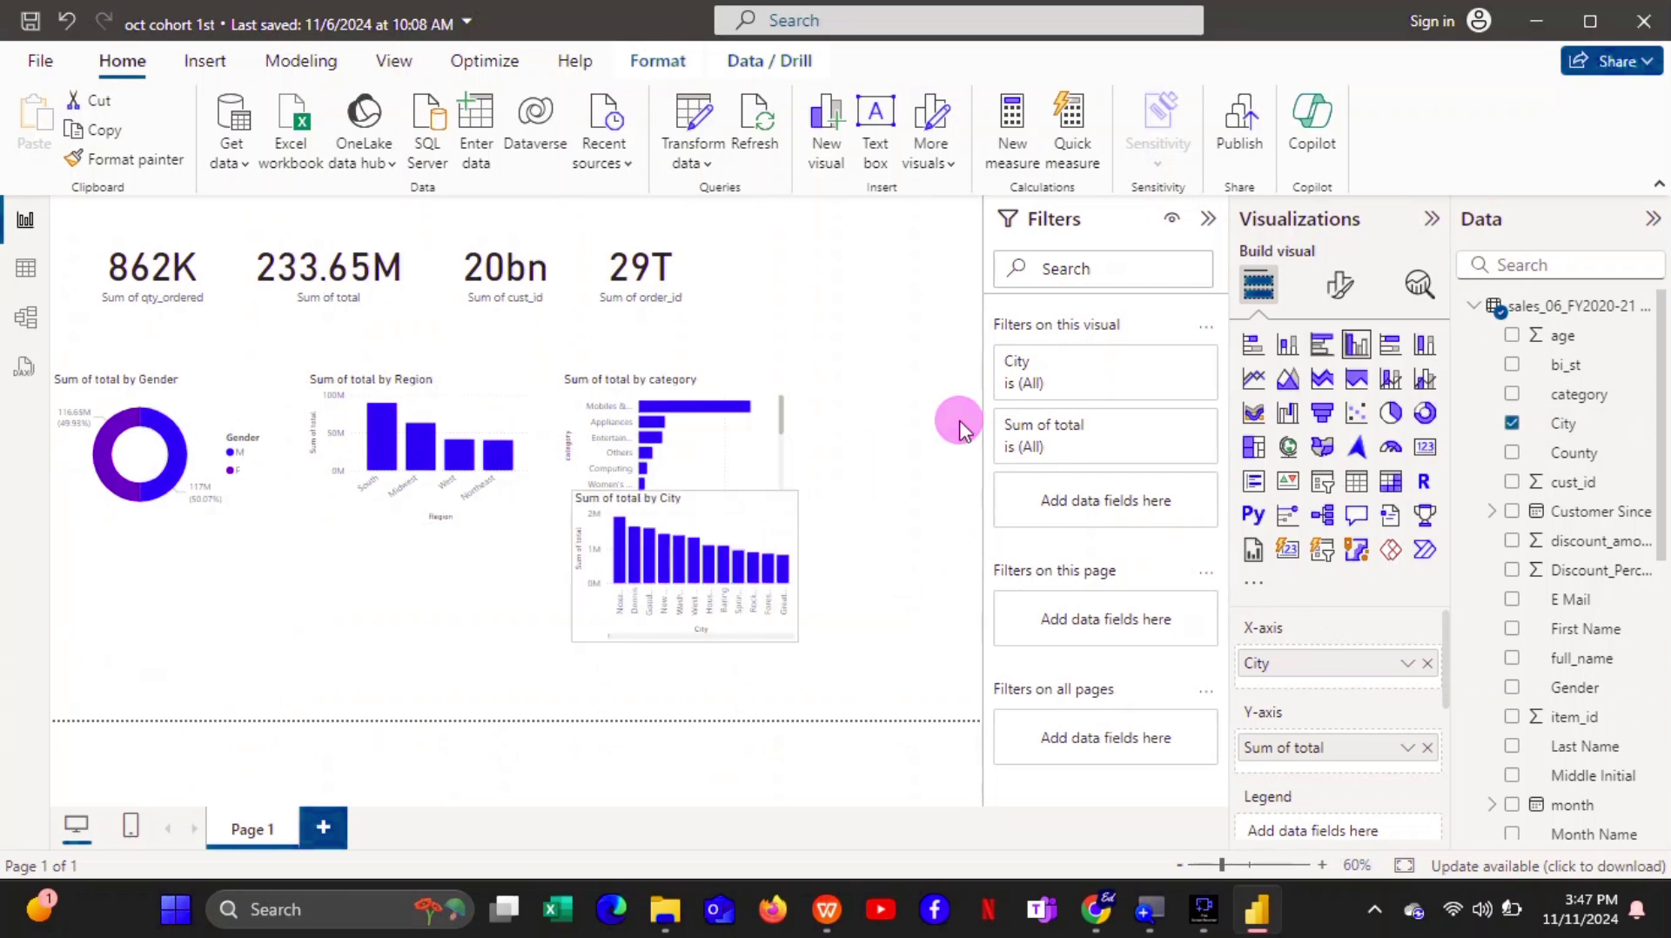
drag(613, 610, 168, 583)
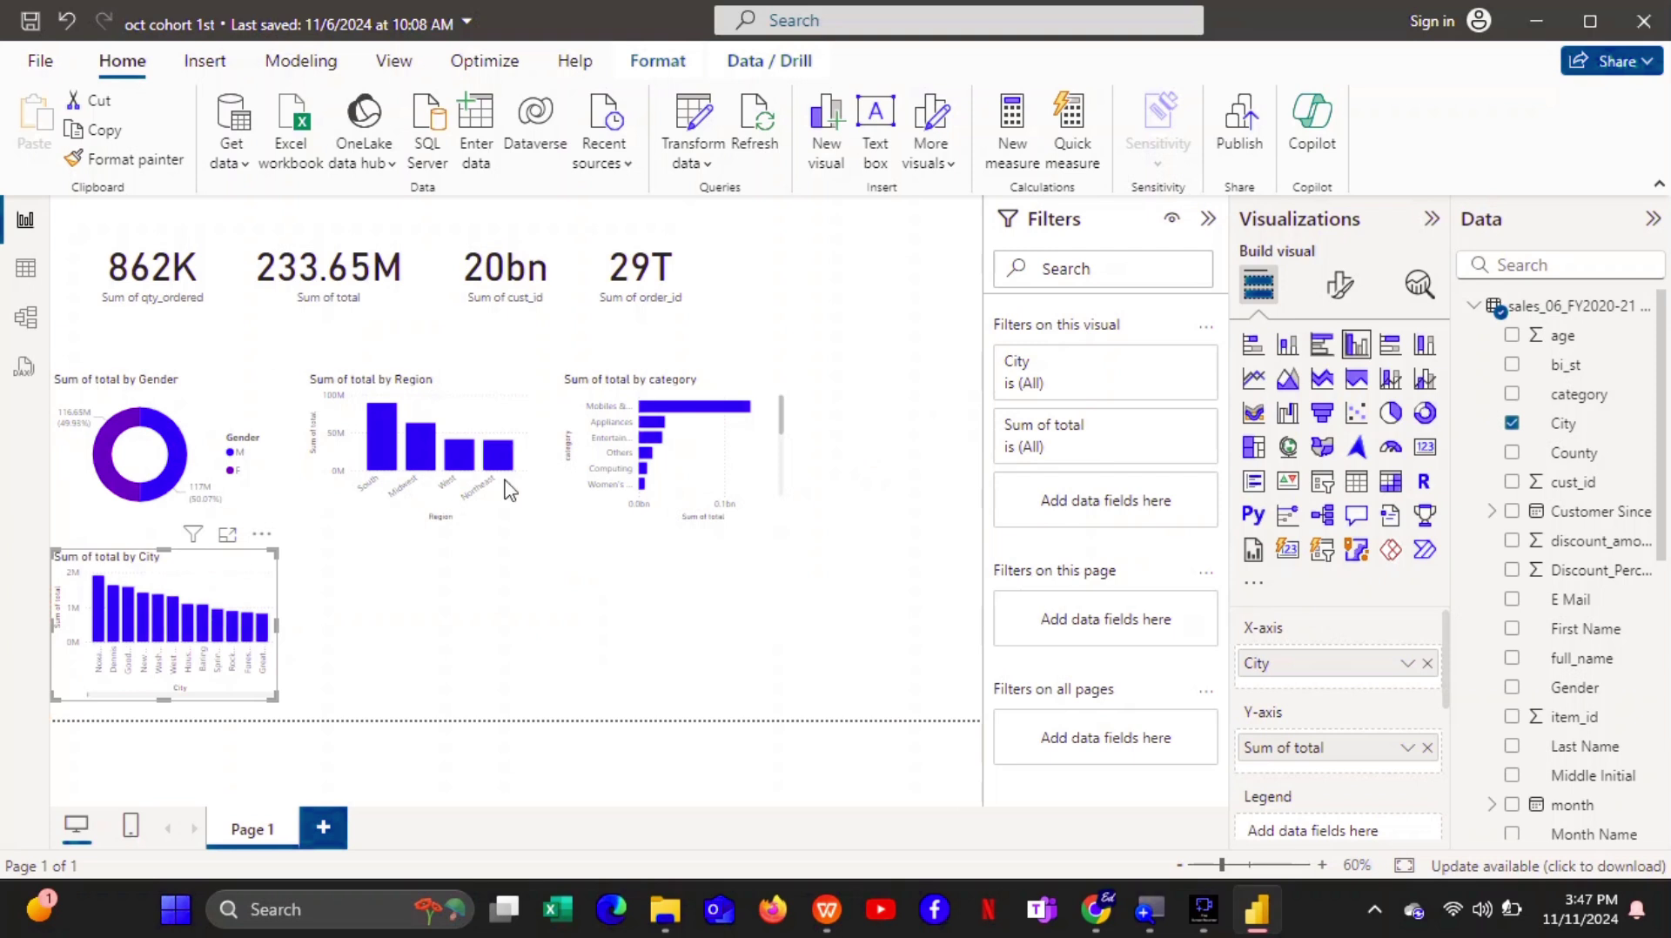
click(901, 238)
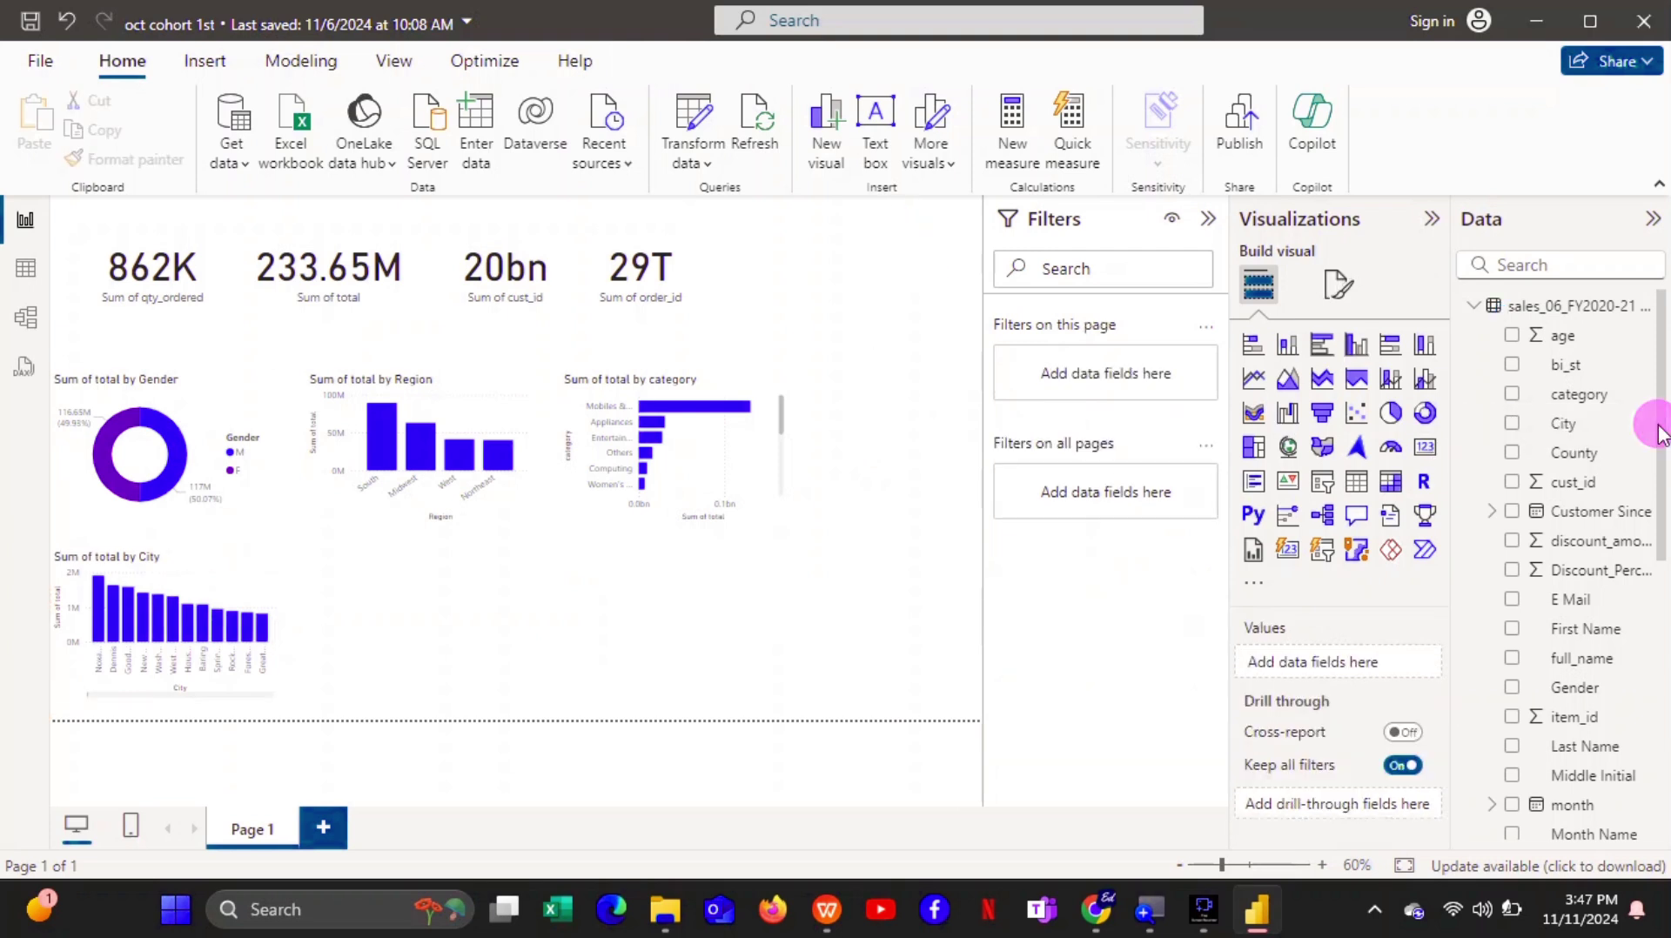
Create a clustered column chart showing the sum of total by Month Name.
drag(1661, 435, 1669, 789)
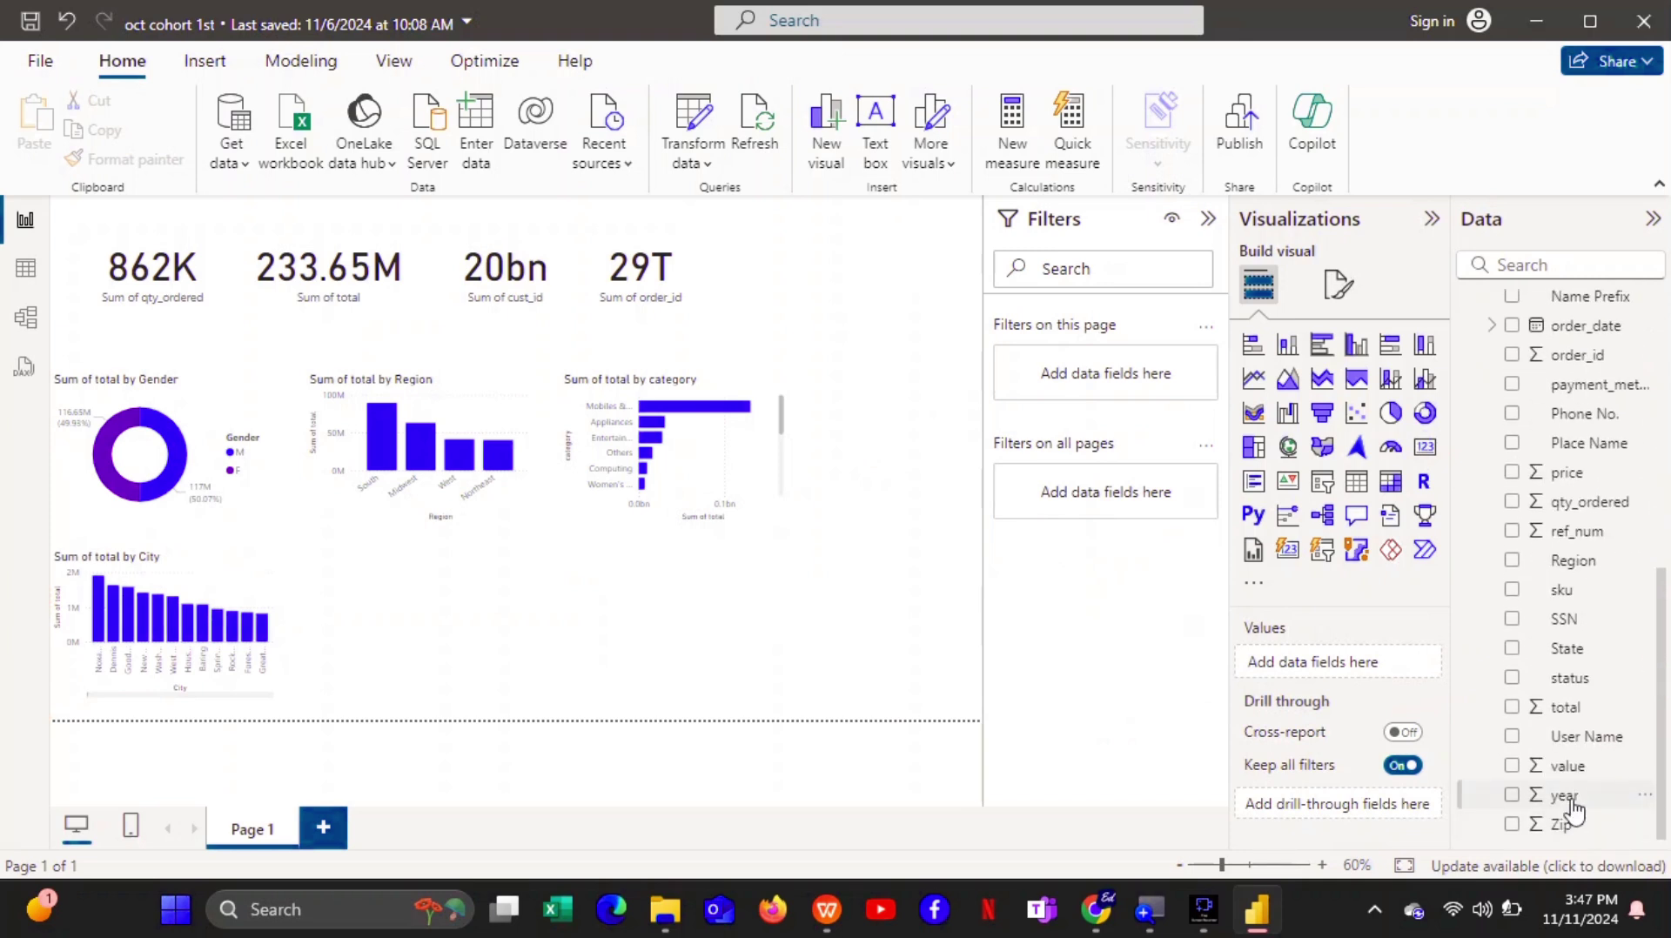
click(1513, 710)
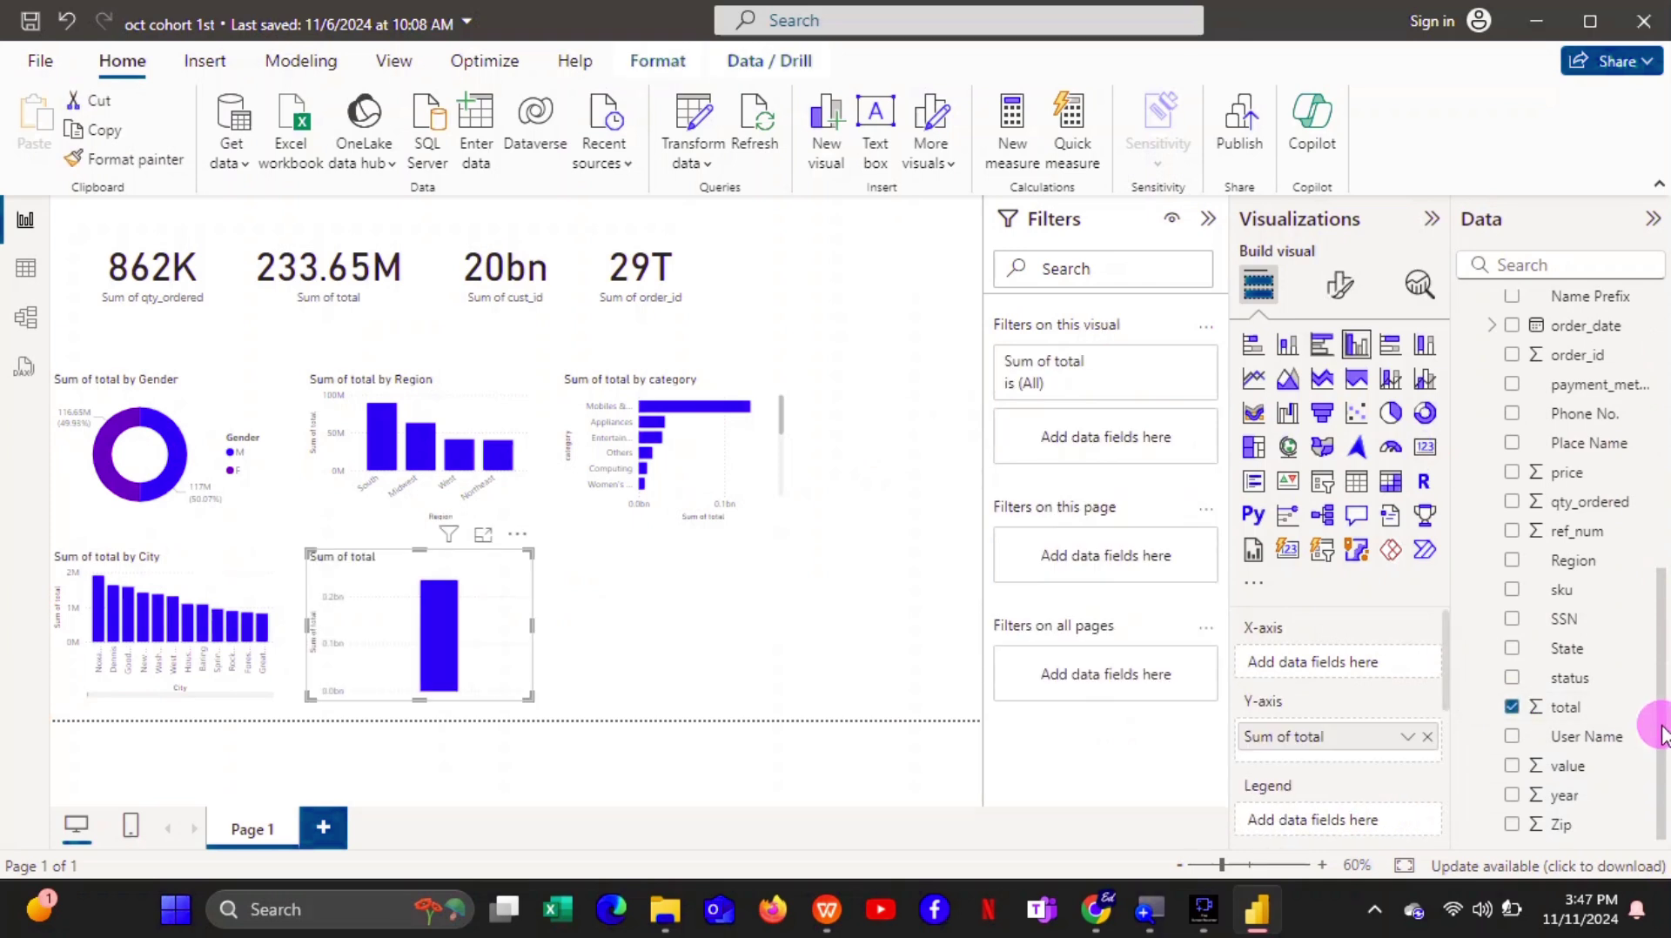
scroll(1659, 731, up, 3)
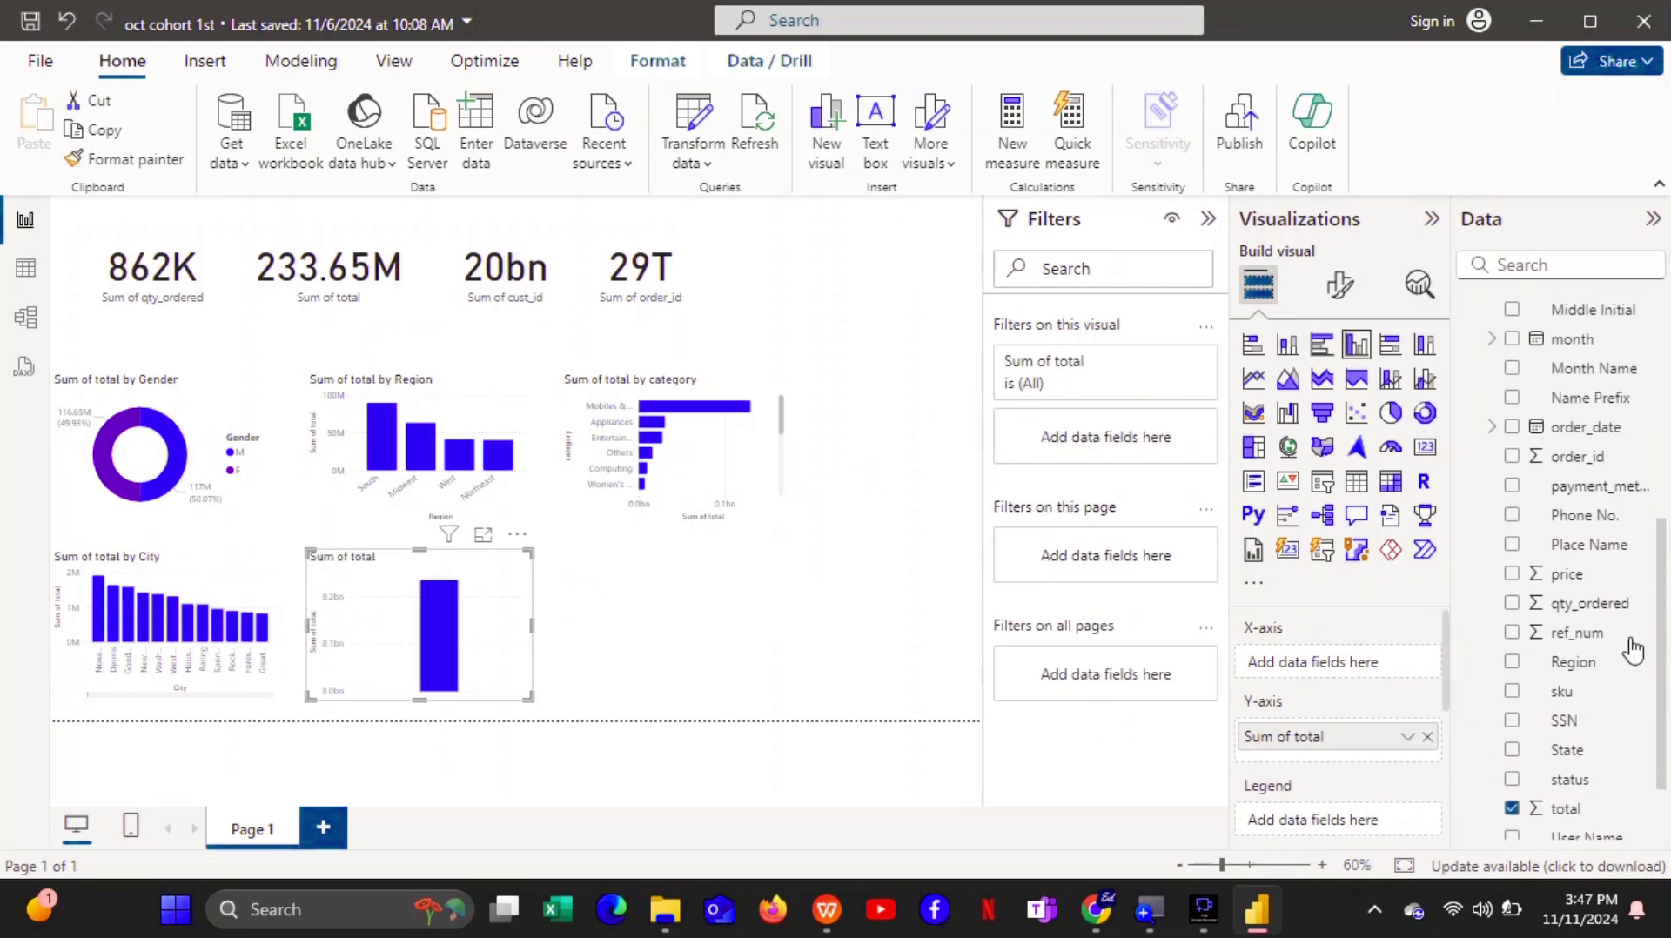
click(1513, 368)
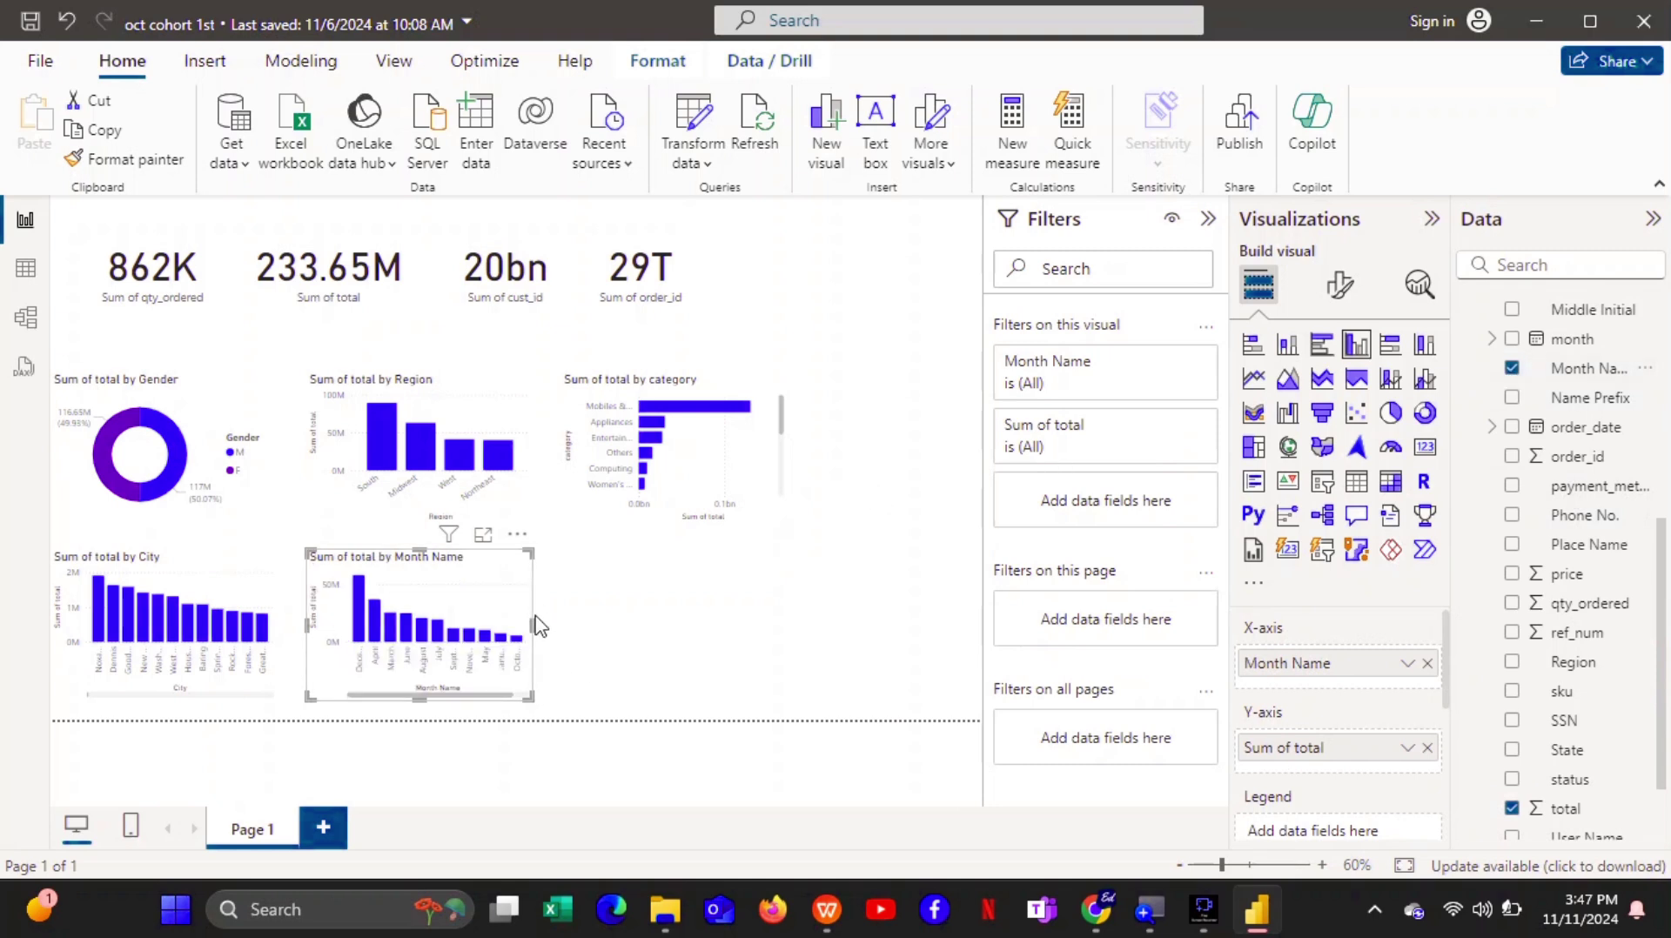
Change the Month Name chart to a stacked bar chart, check it in focus mode and return to the report.
click(1288, 353)
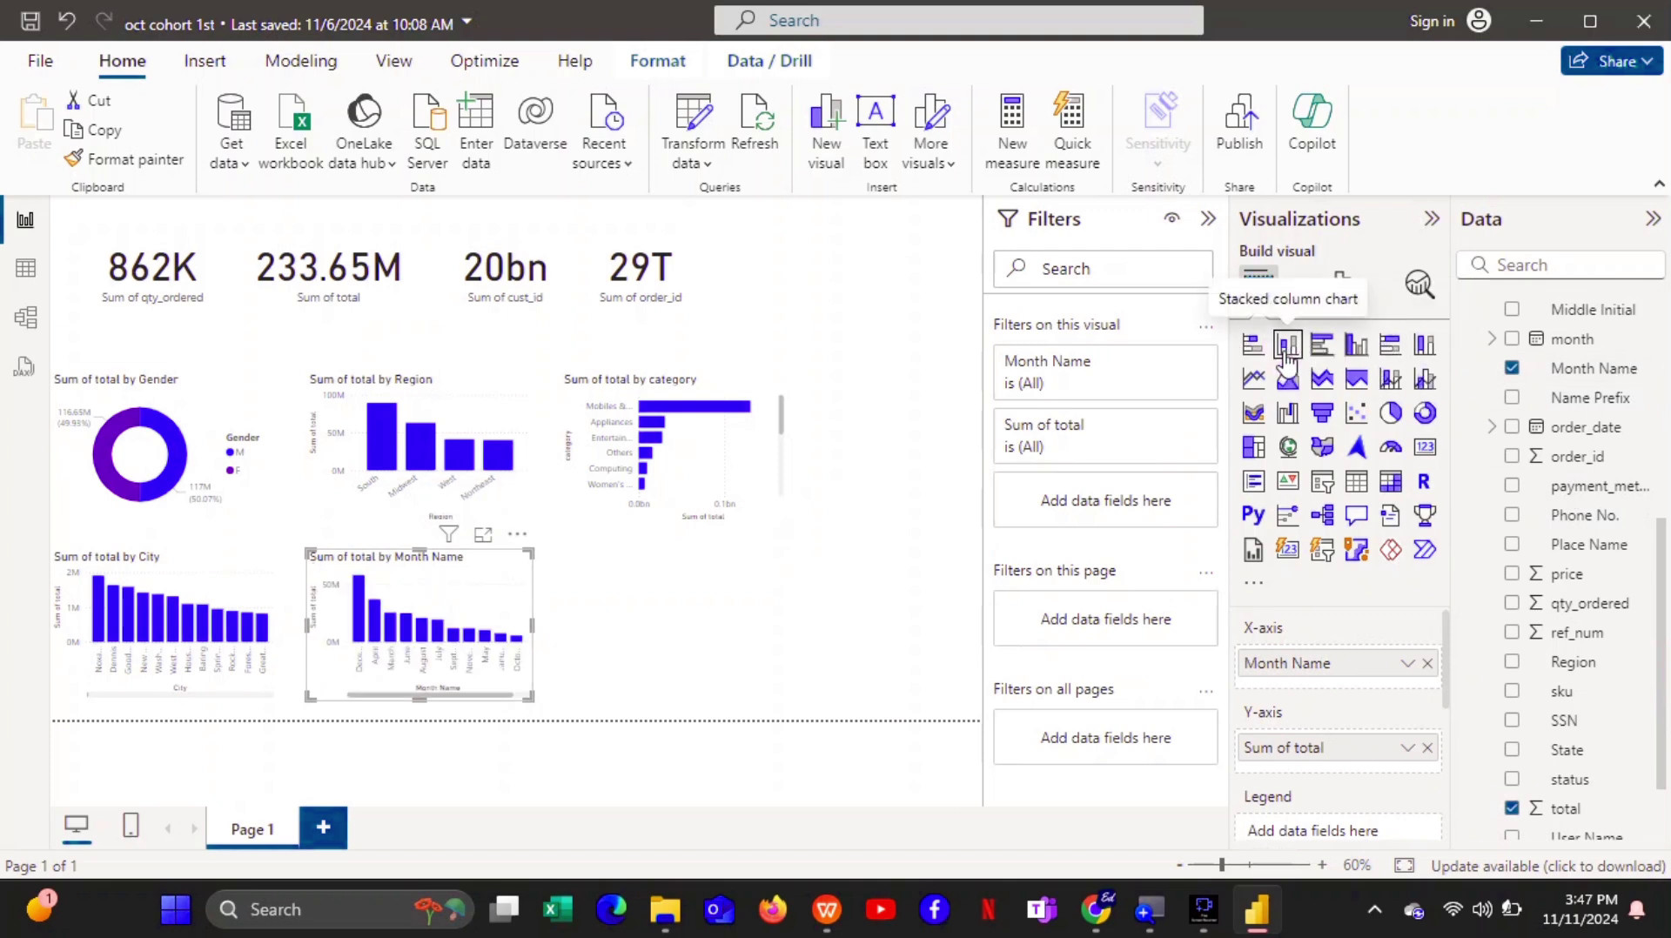
click(1258, 346)
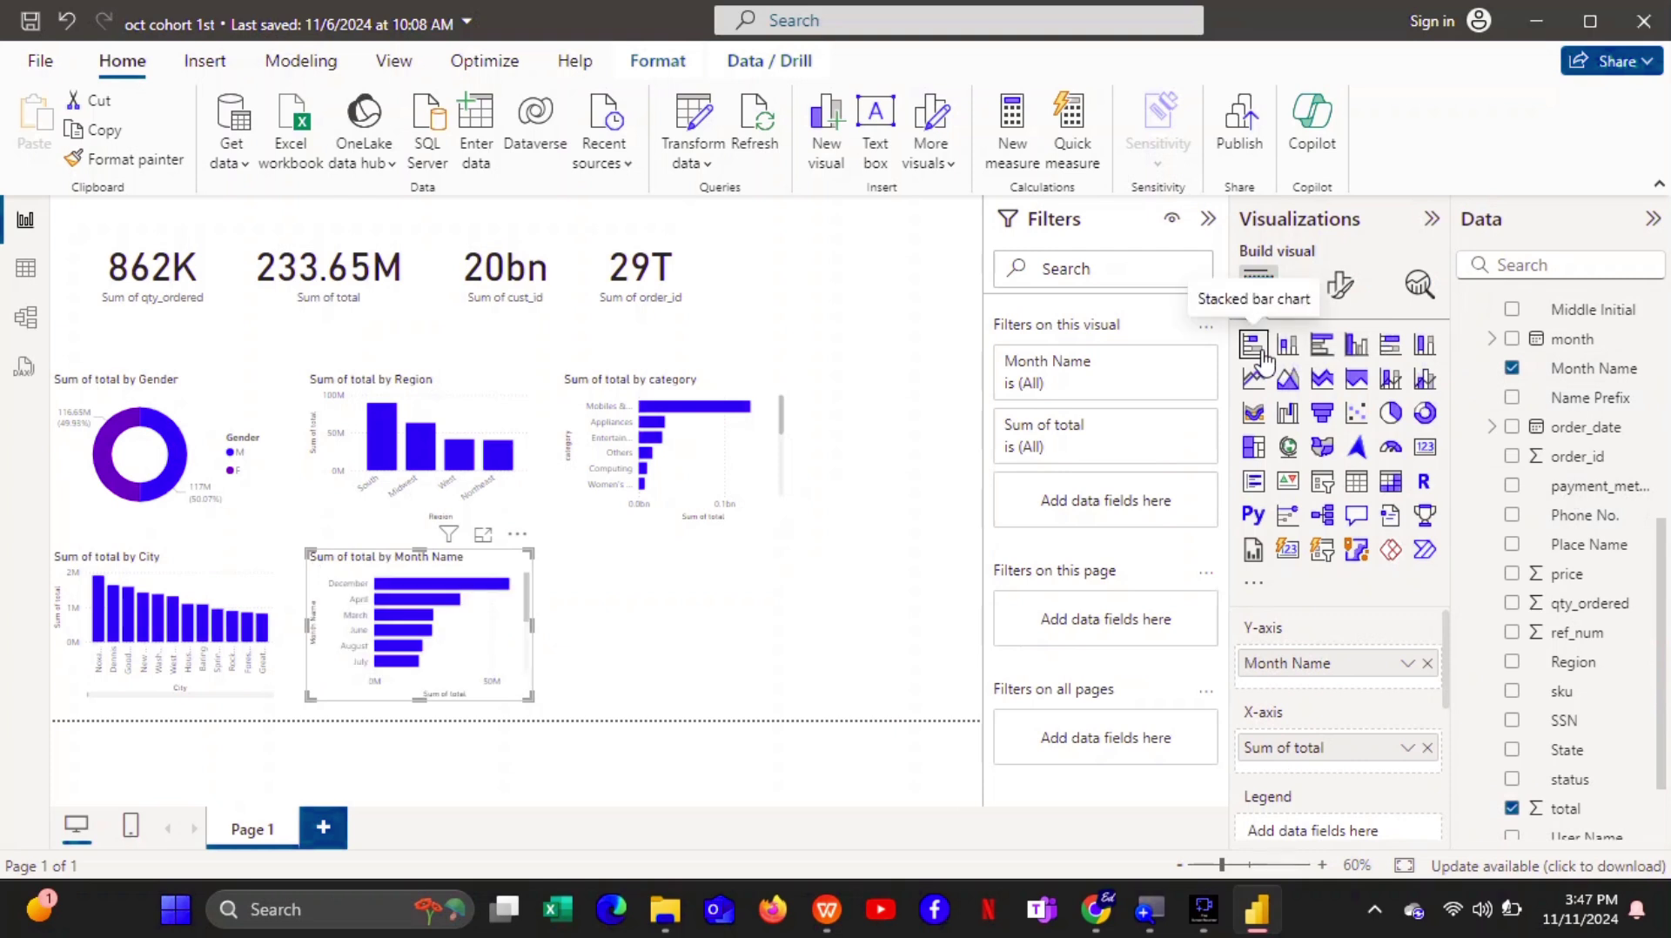
click(483, 534)
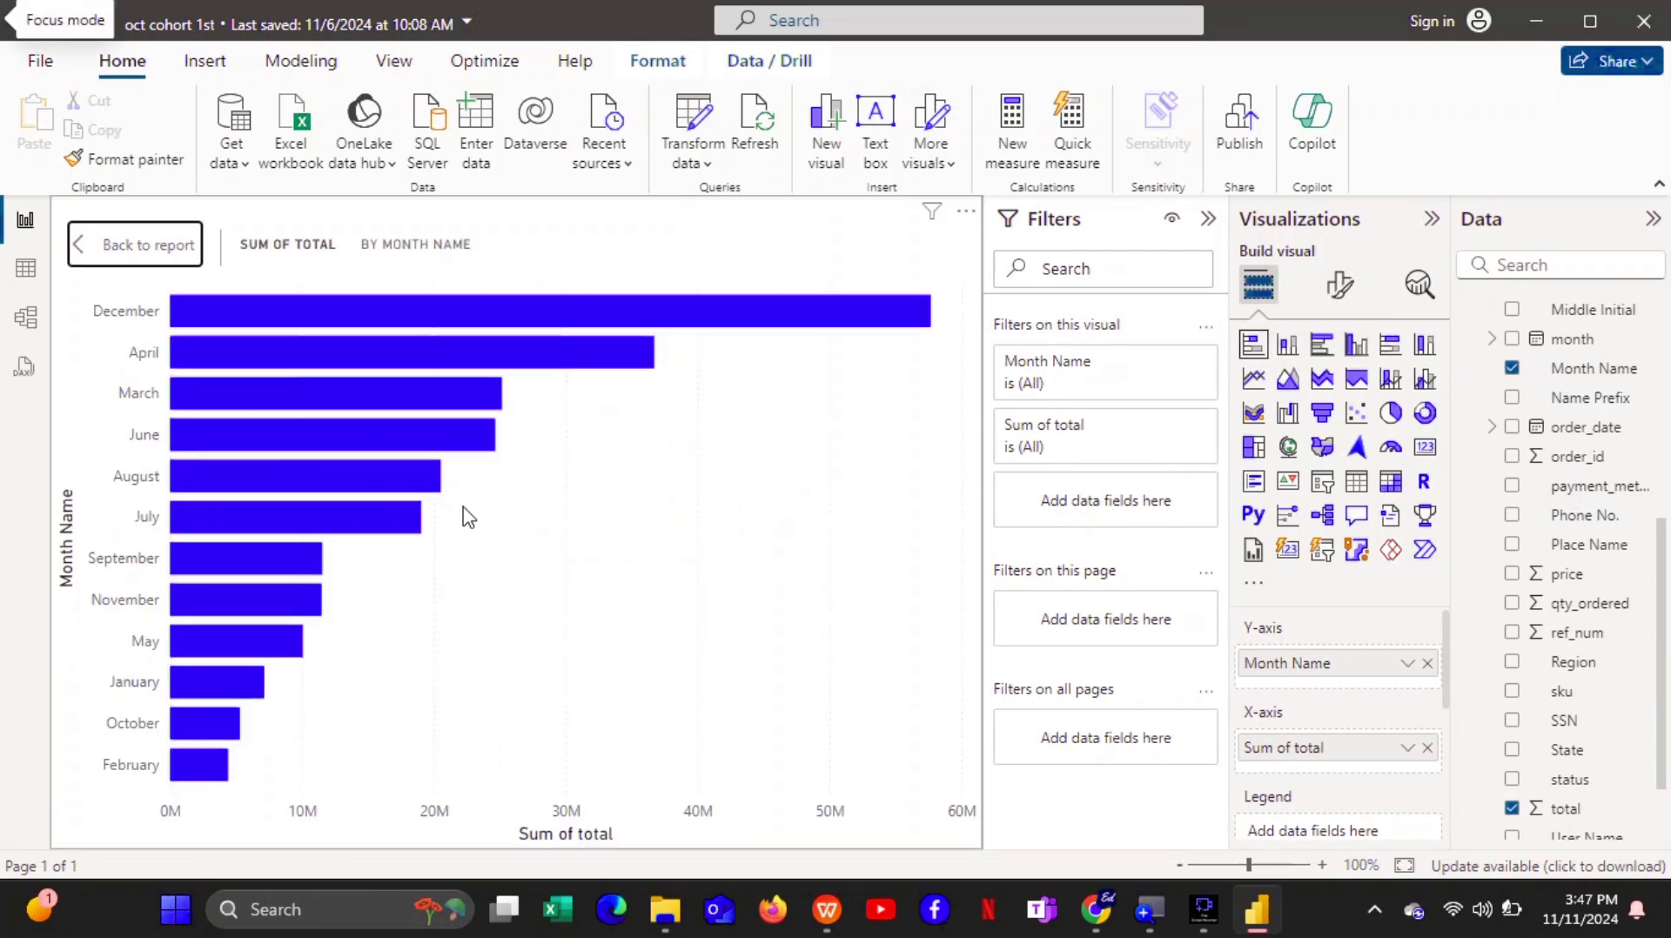
mouse_move(455, 348)
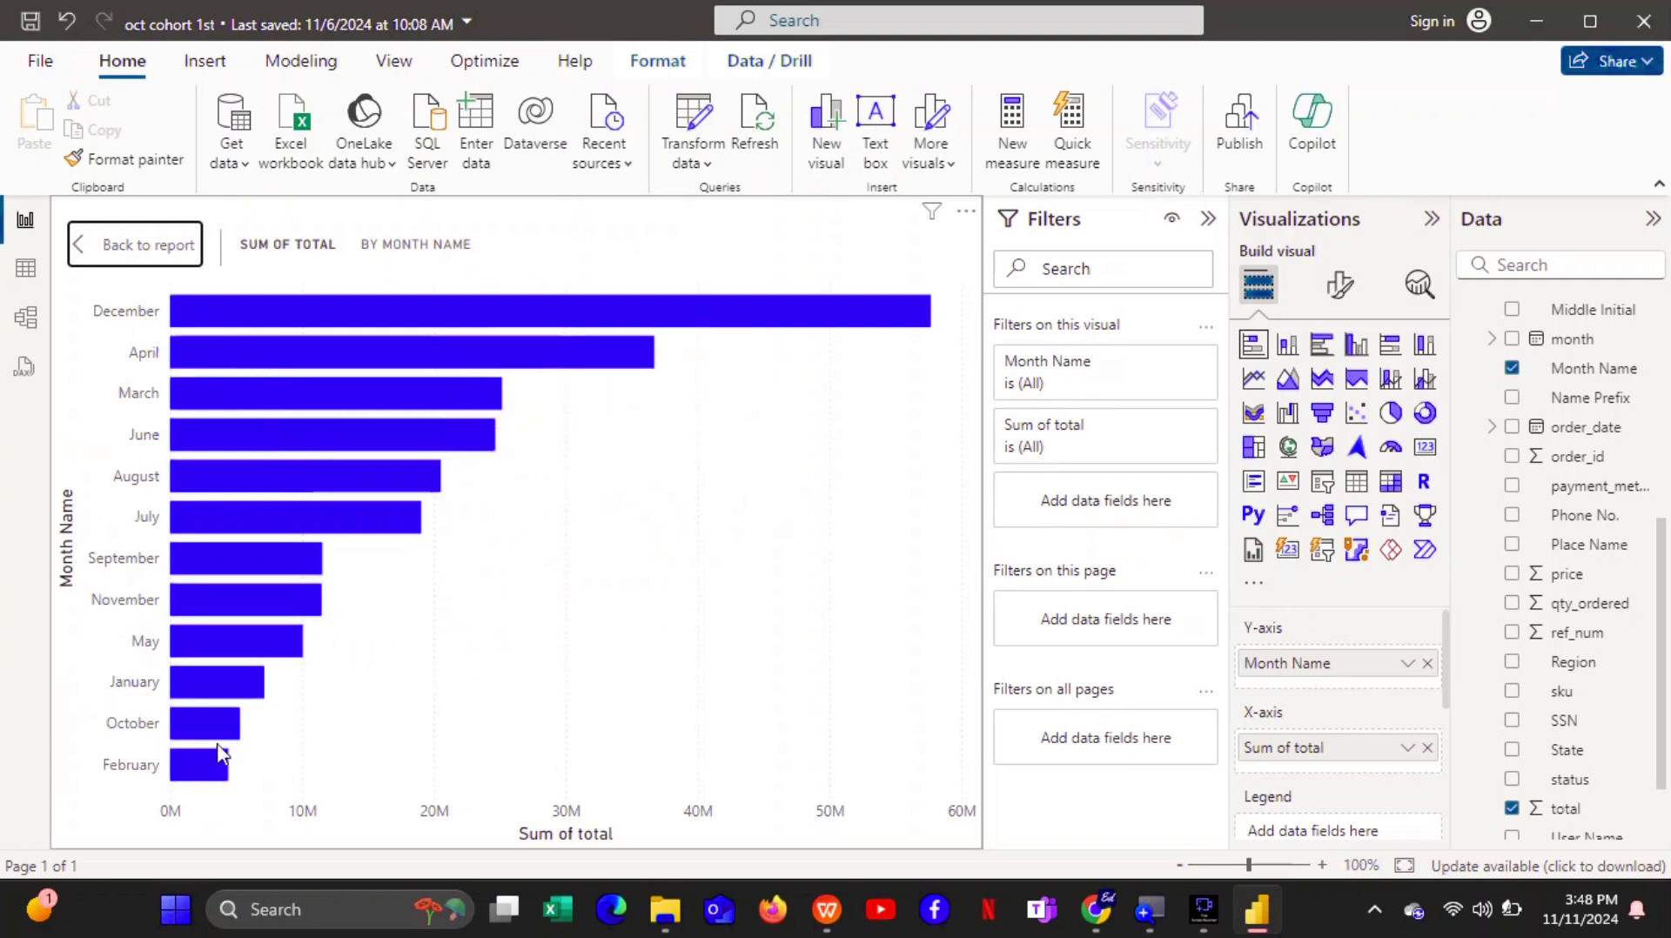
click(132, 245)
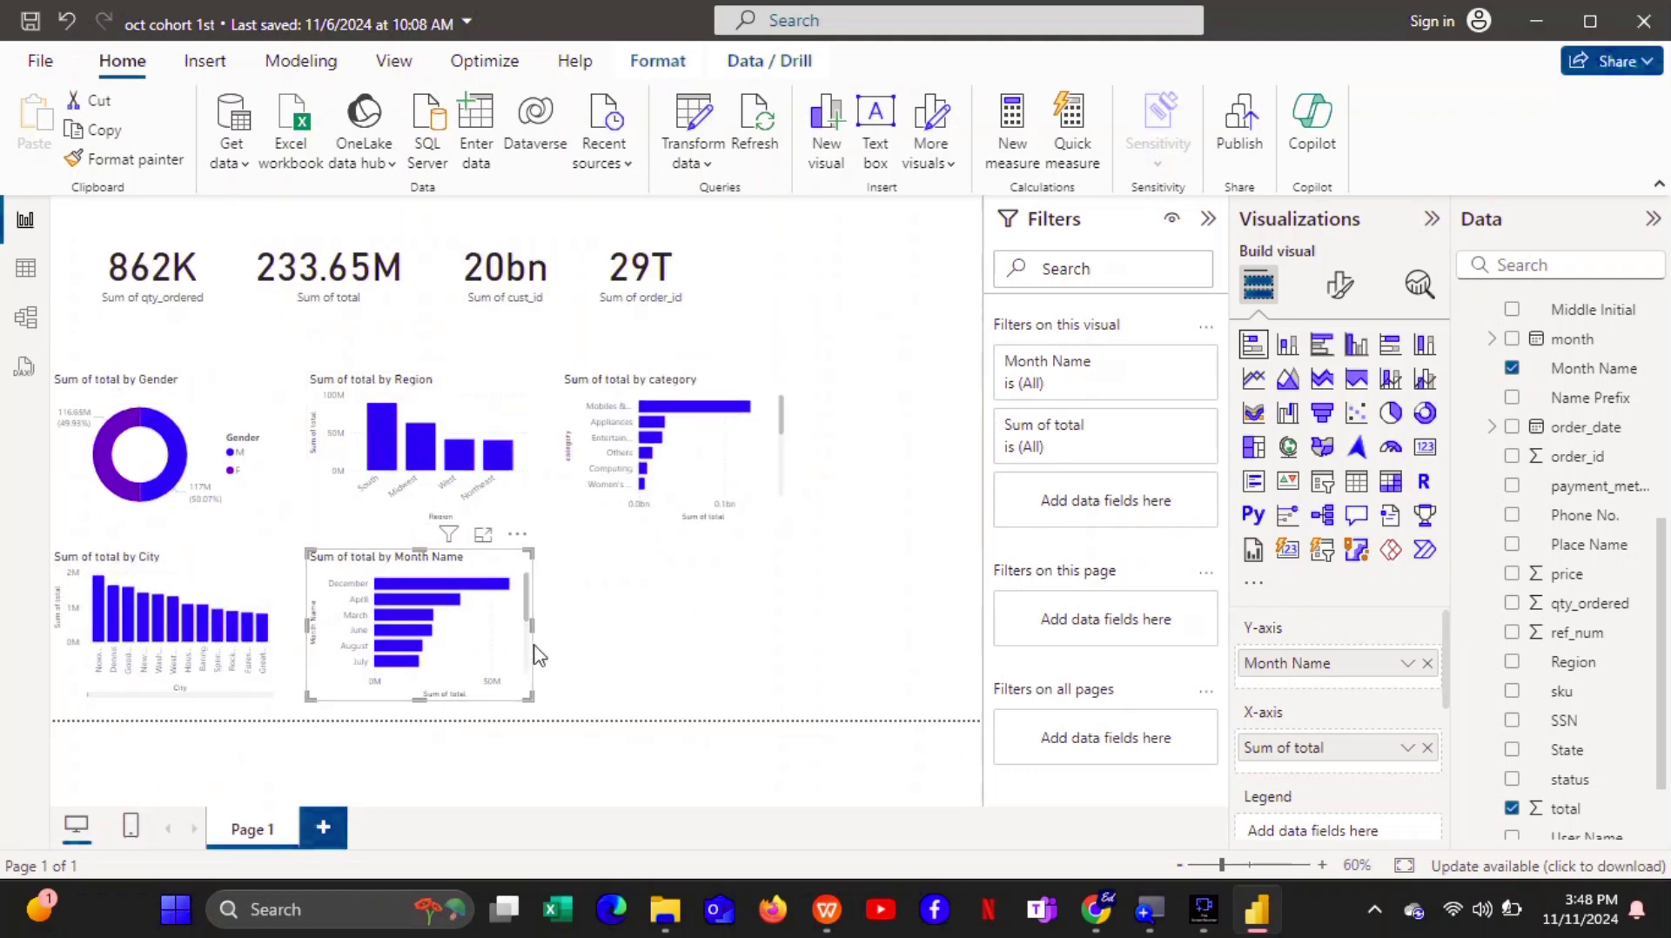
Convert the Month Name chart to a line chart, check it in focus mode and return to the report.
click(1254, 380)
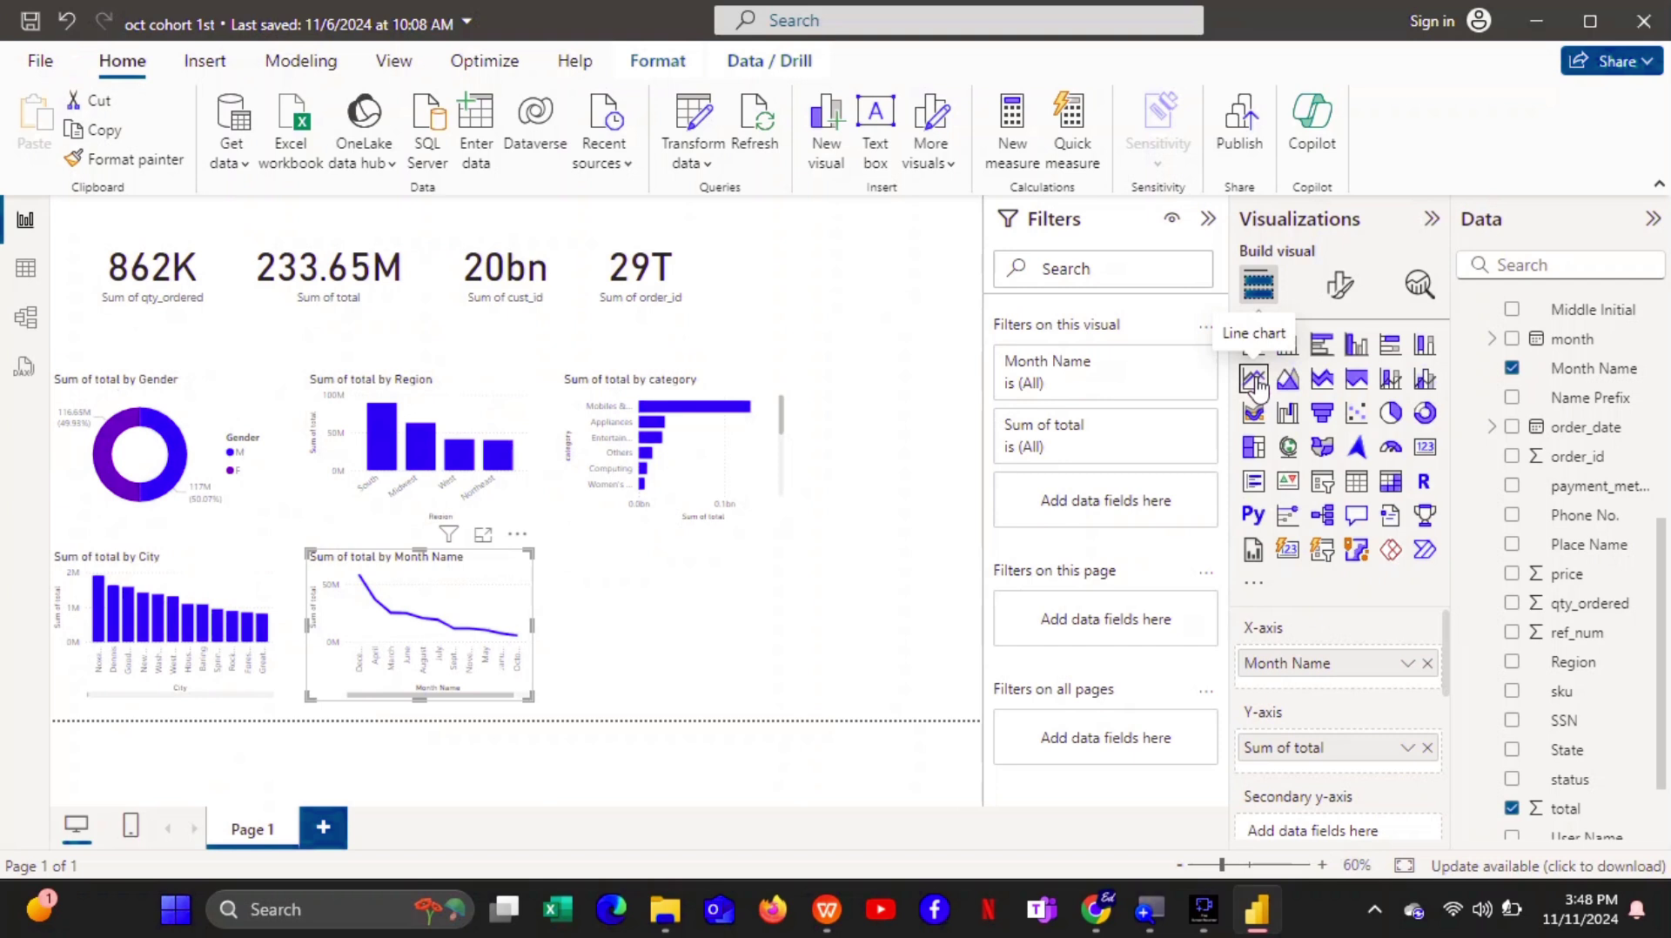
click(484, 538)
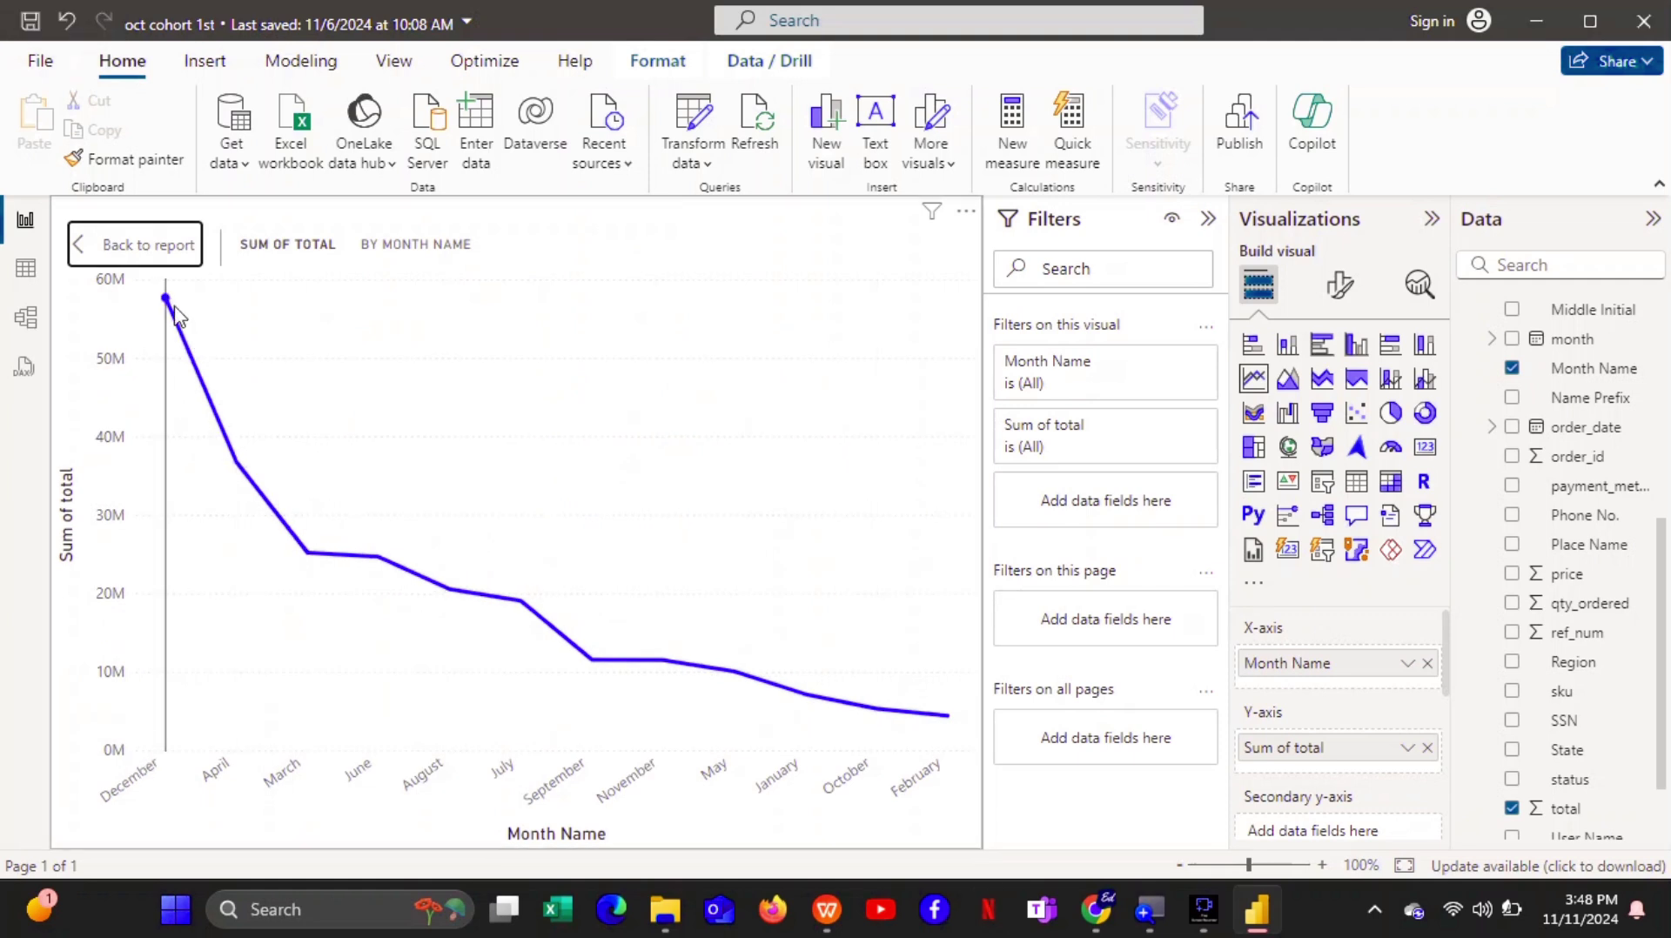
click(151, 255)
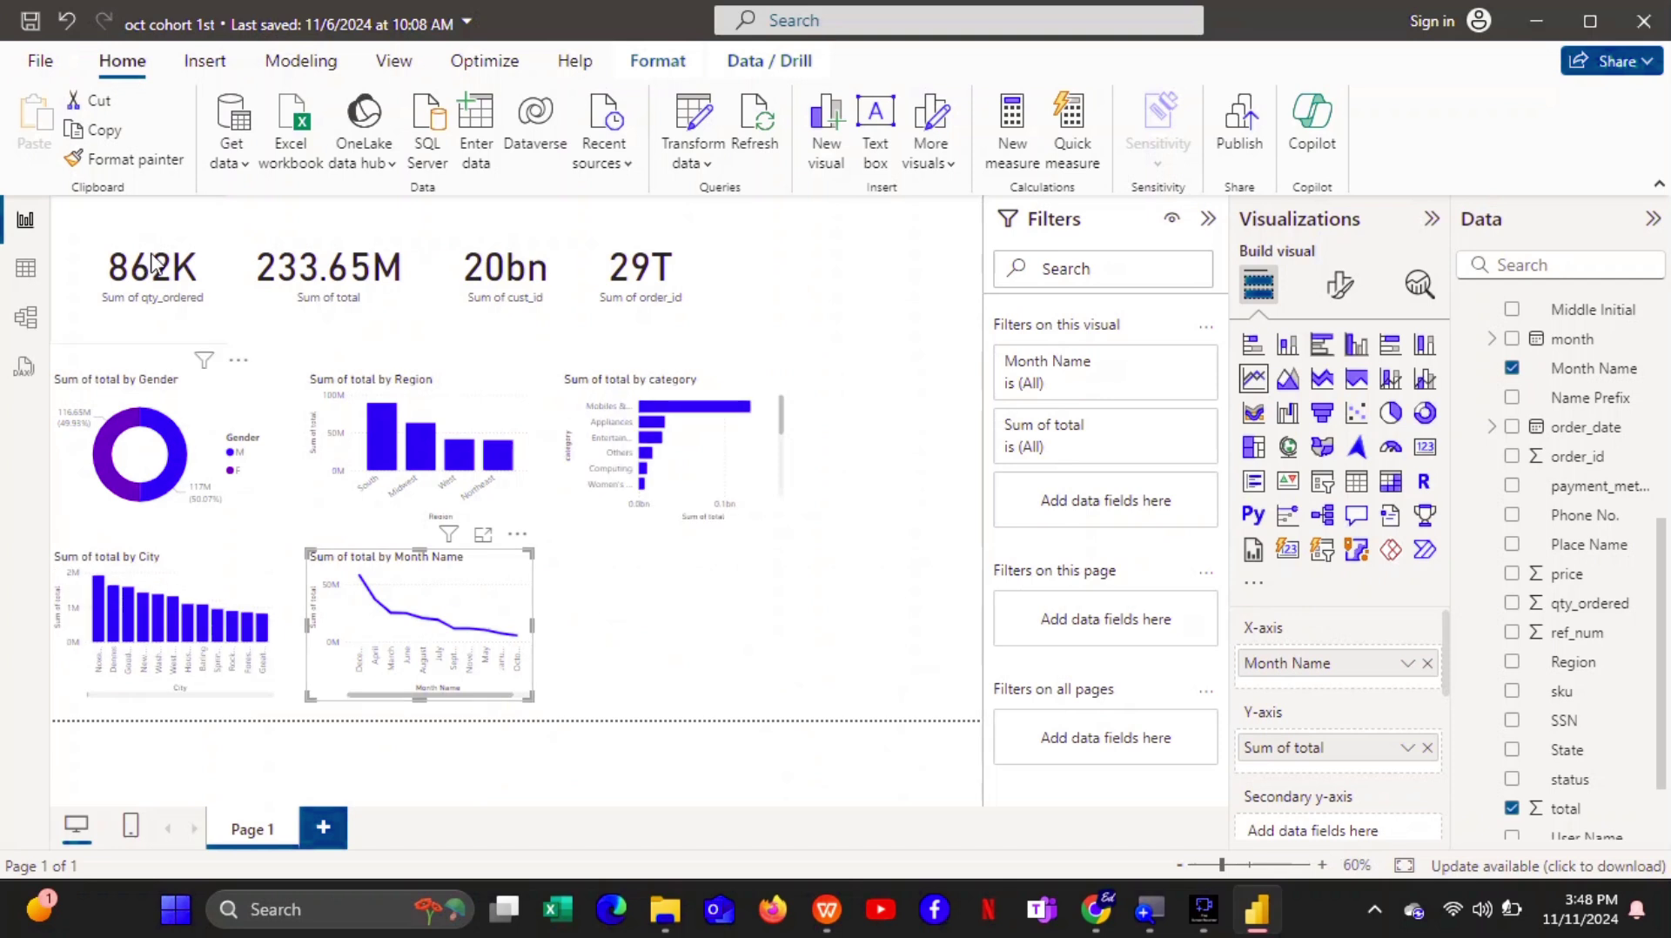
click(715, 661)
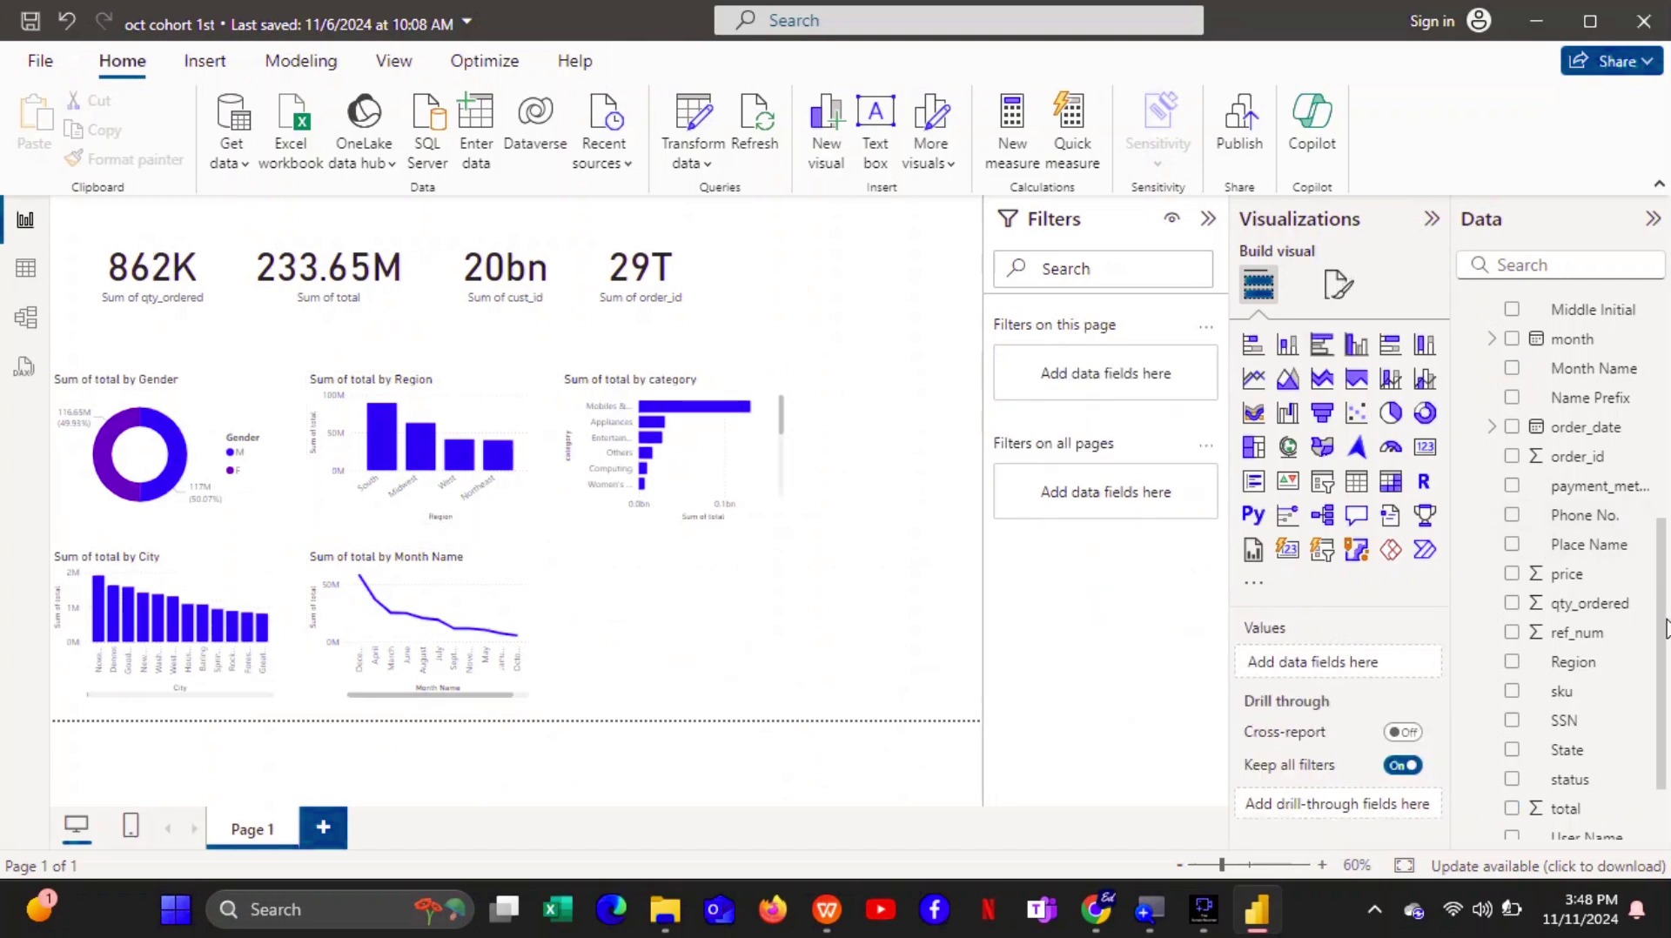
Create a clustered column chart showing the sum of qty_ordered by category and check it in focus mode.
click(1513, 602)
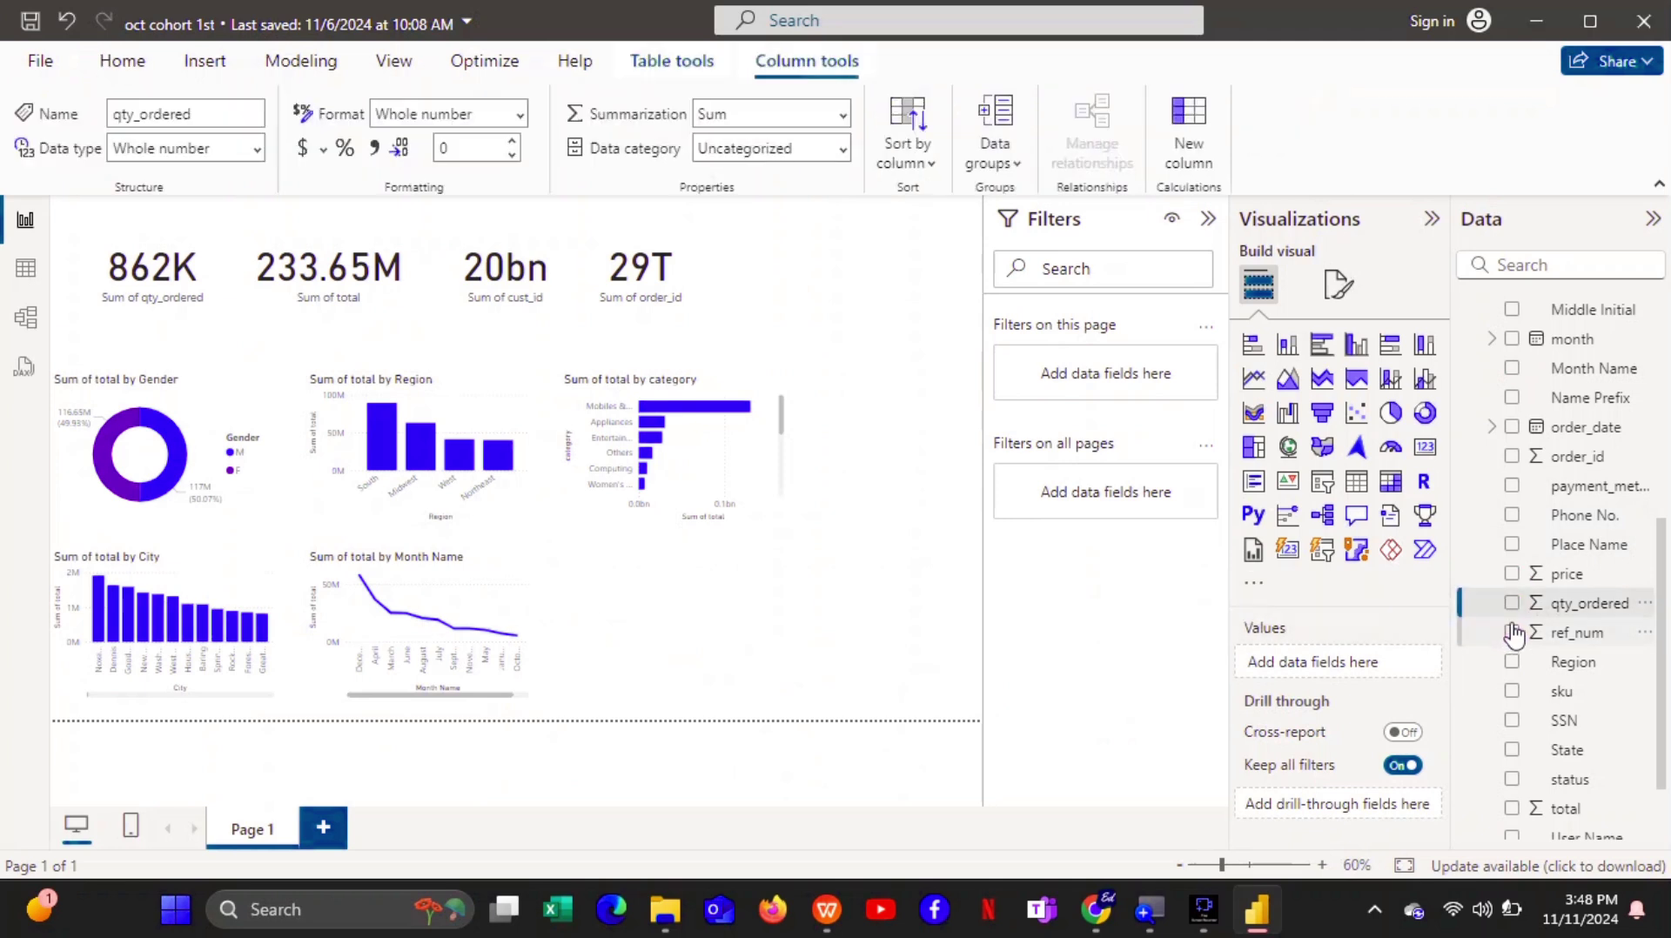
click(1513, 603)
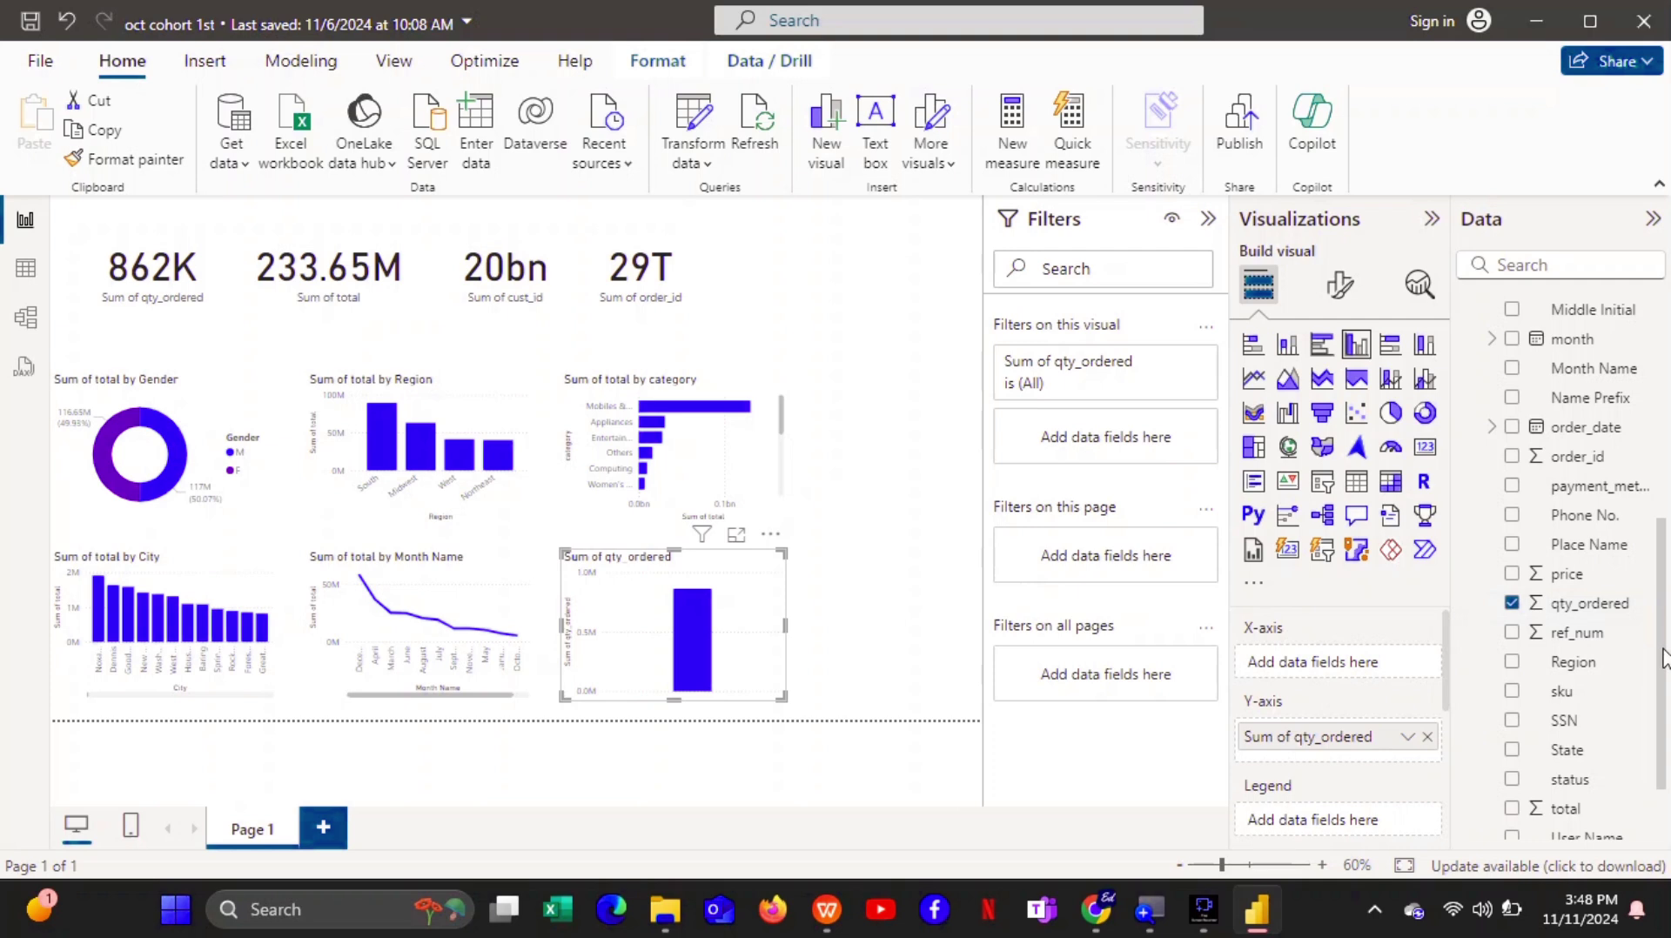
drag(1663, 659, 1663, 417)
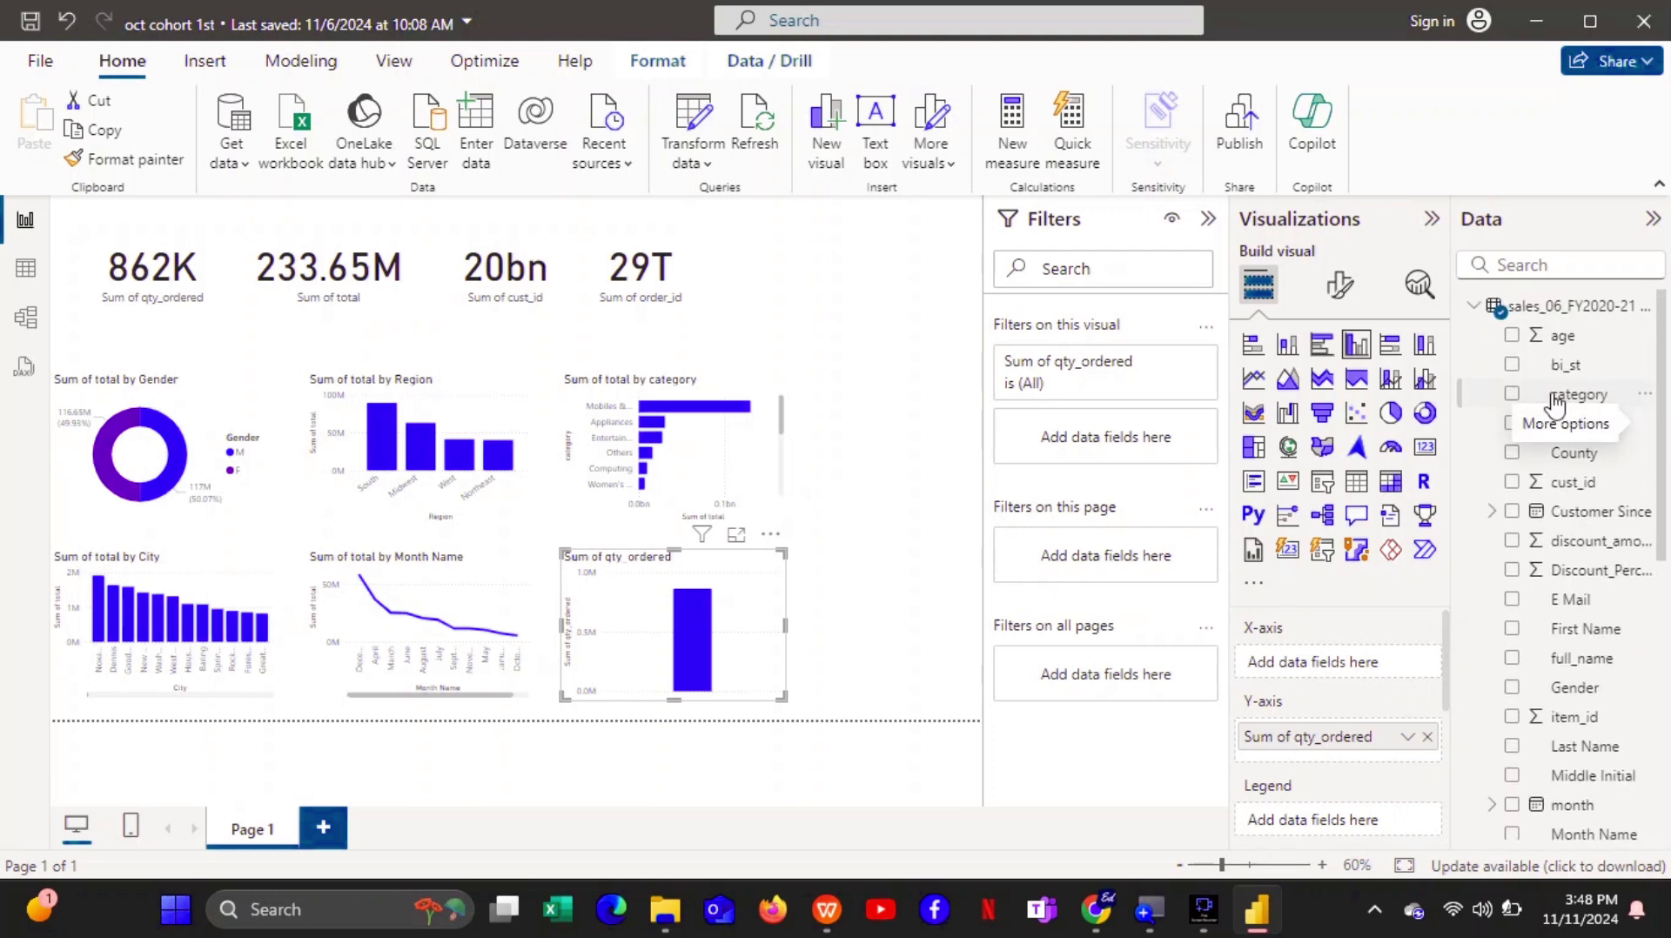
click(1513, 395)
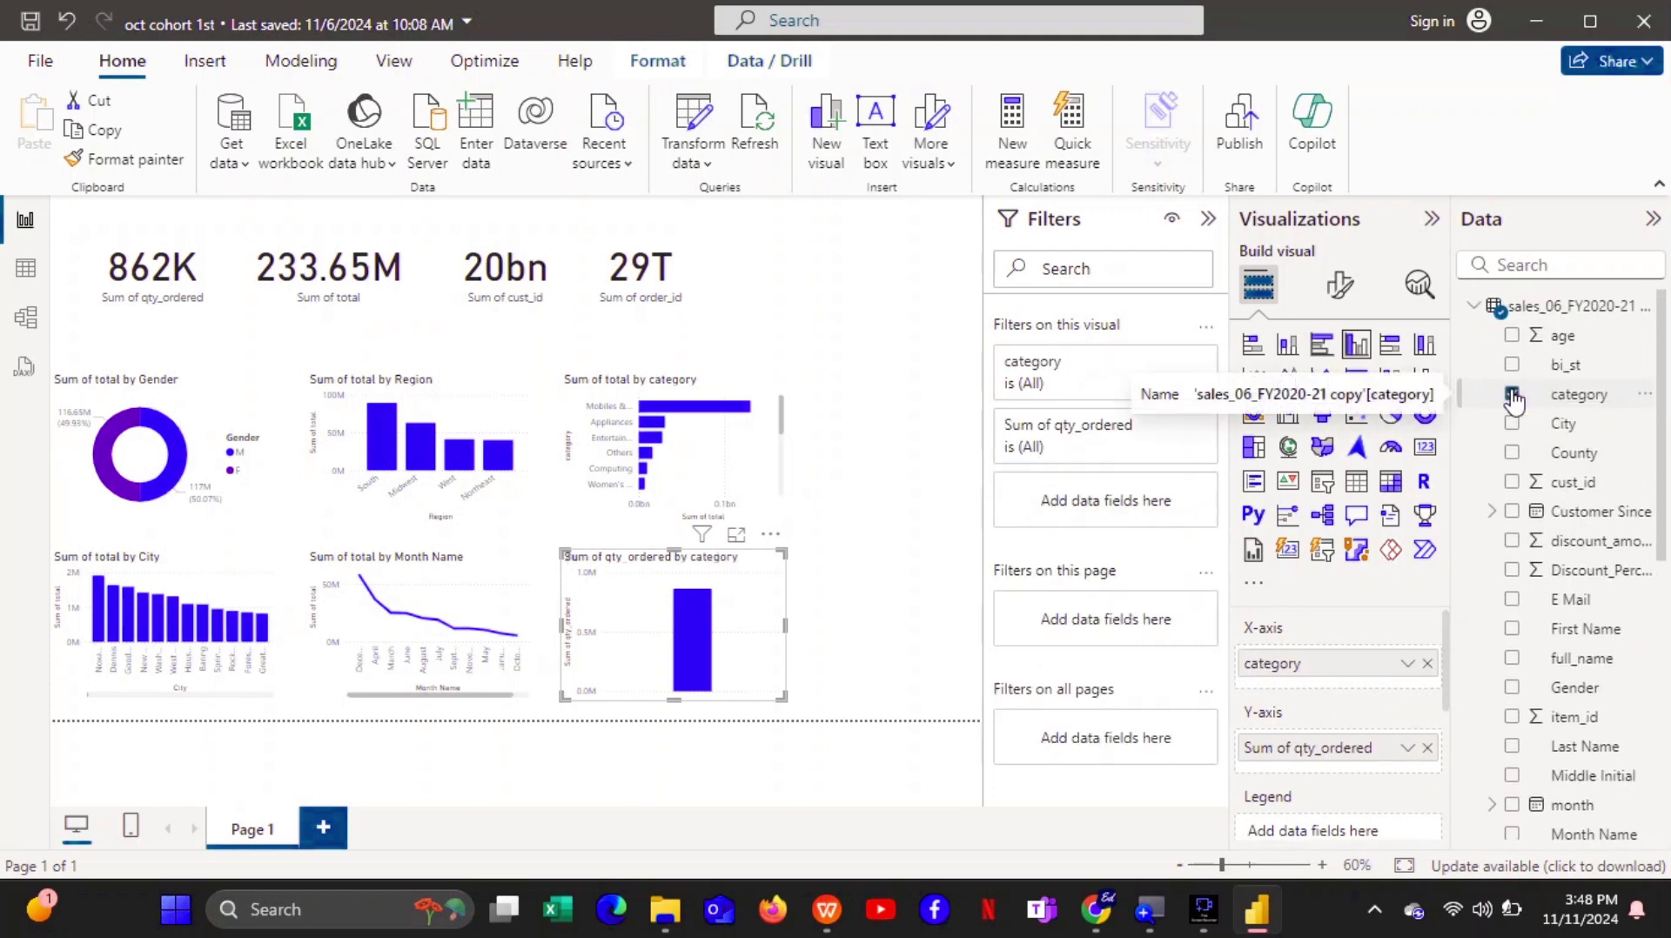
click(737, 536)
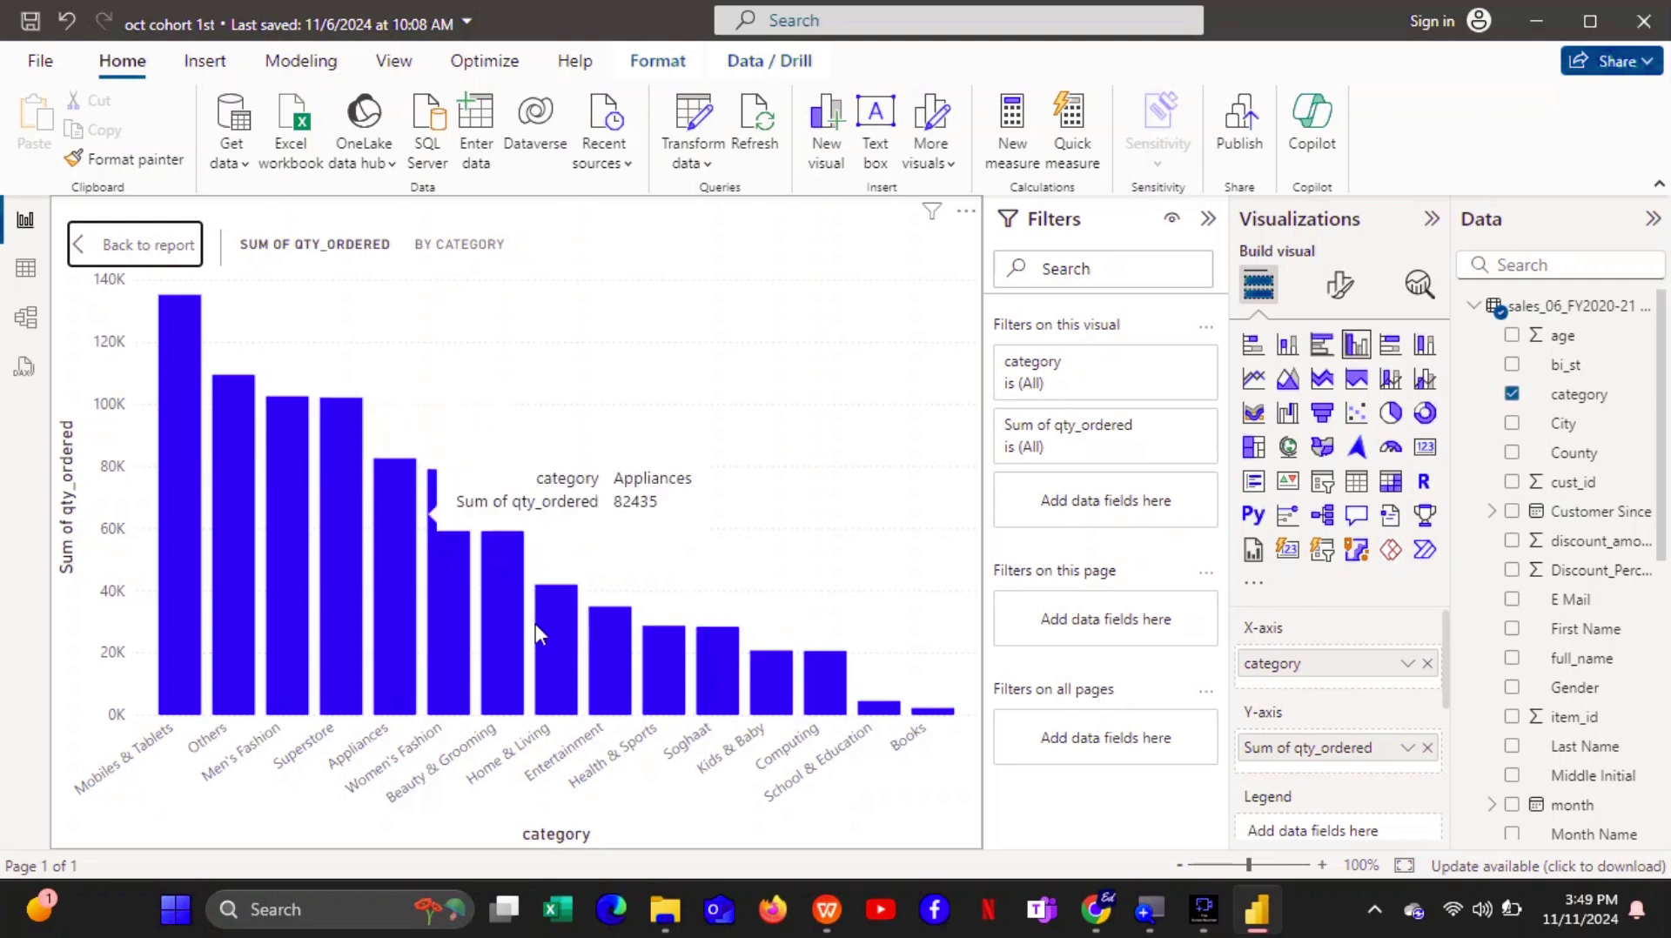
click(150, 248)
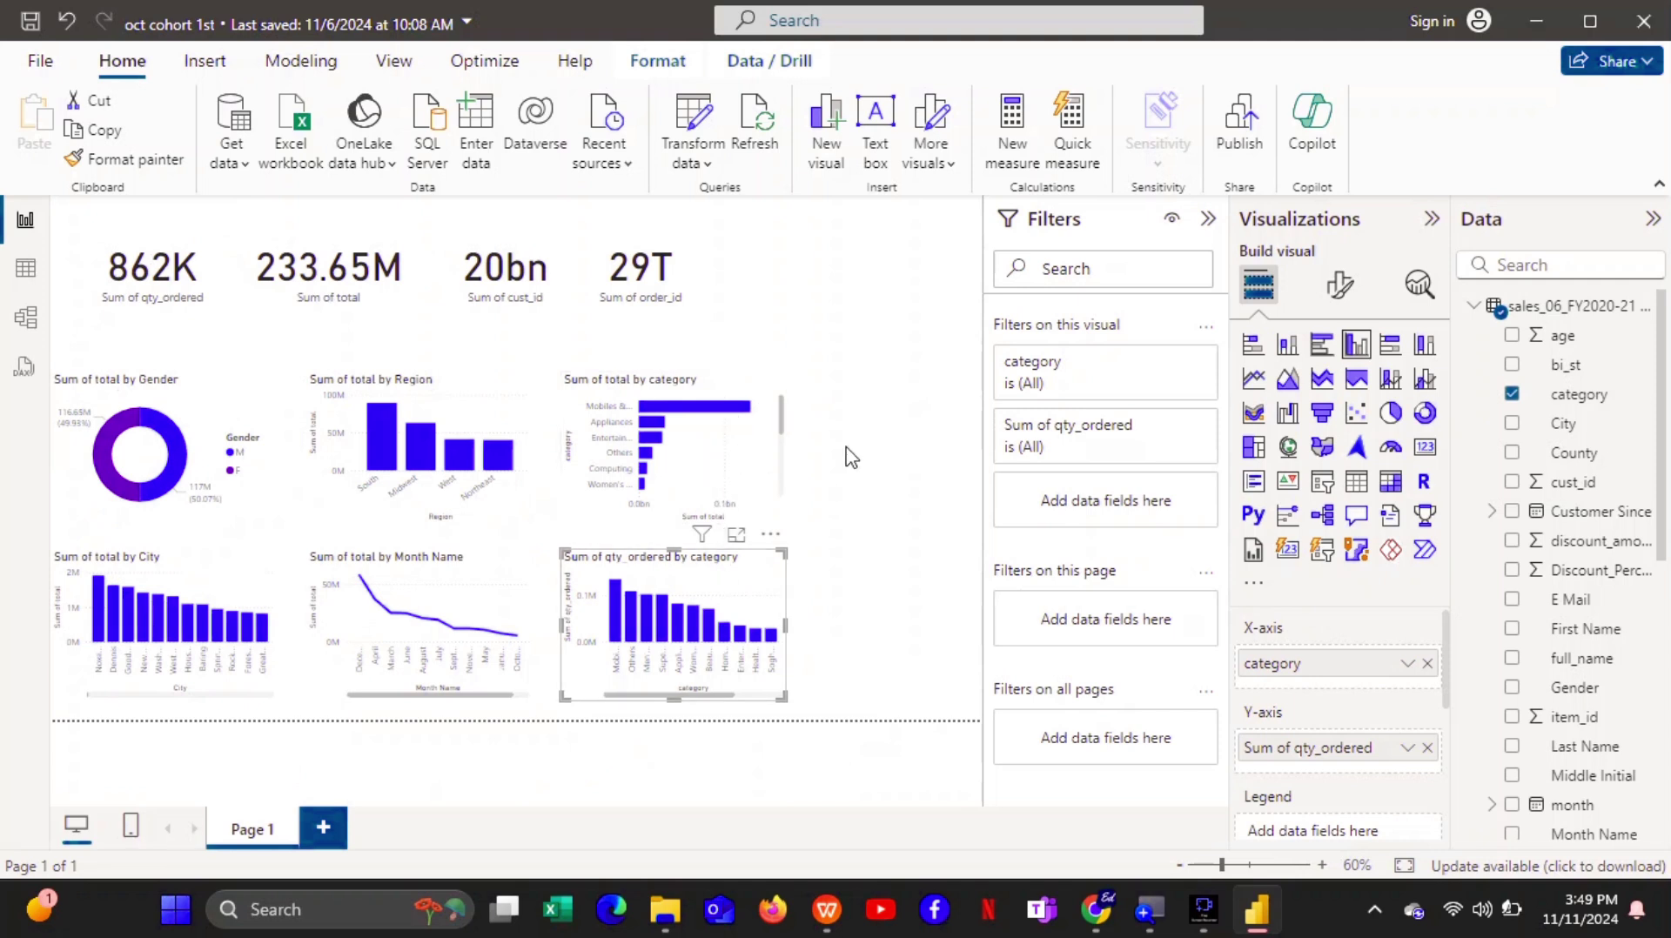
Move the Gender, Region and category total charts up into one row and place the City chart at its right end.
click(249, 402)
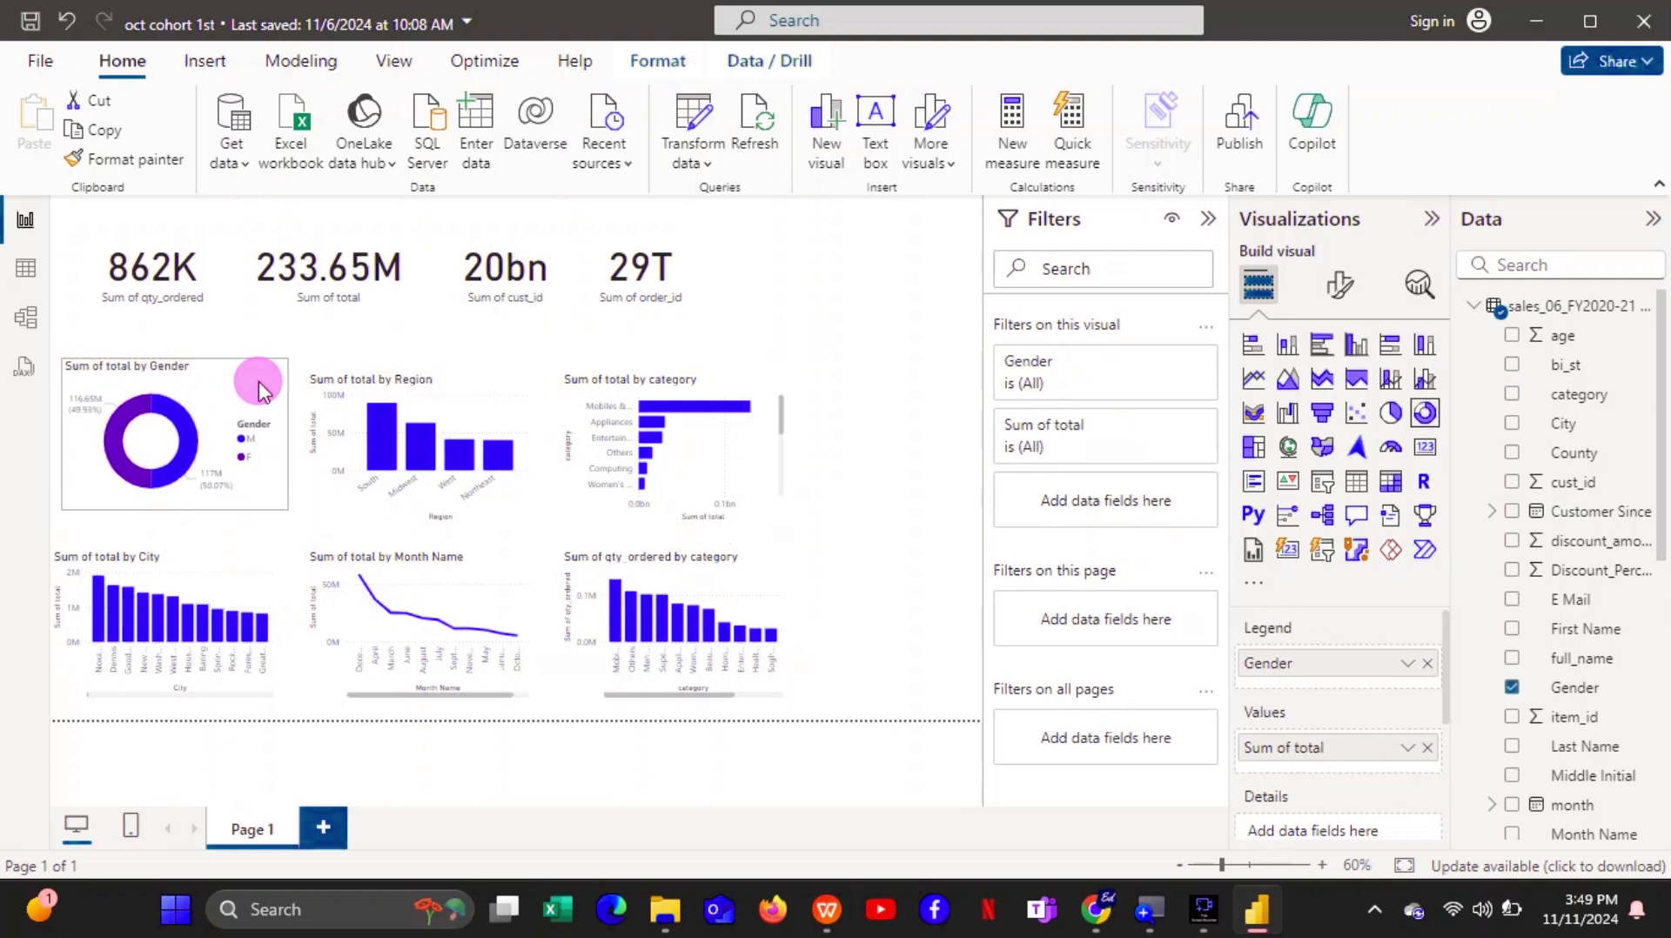
click(505, 364)
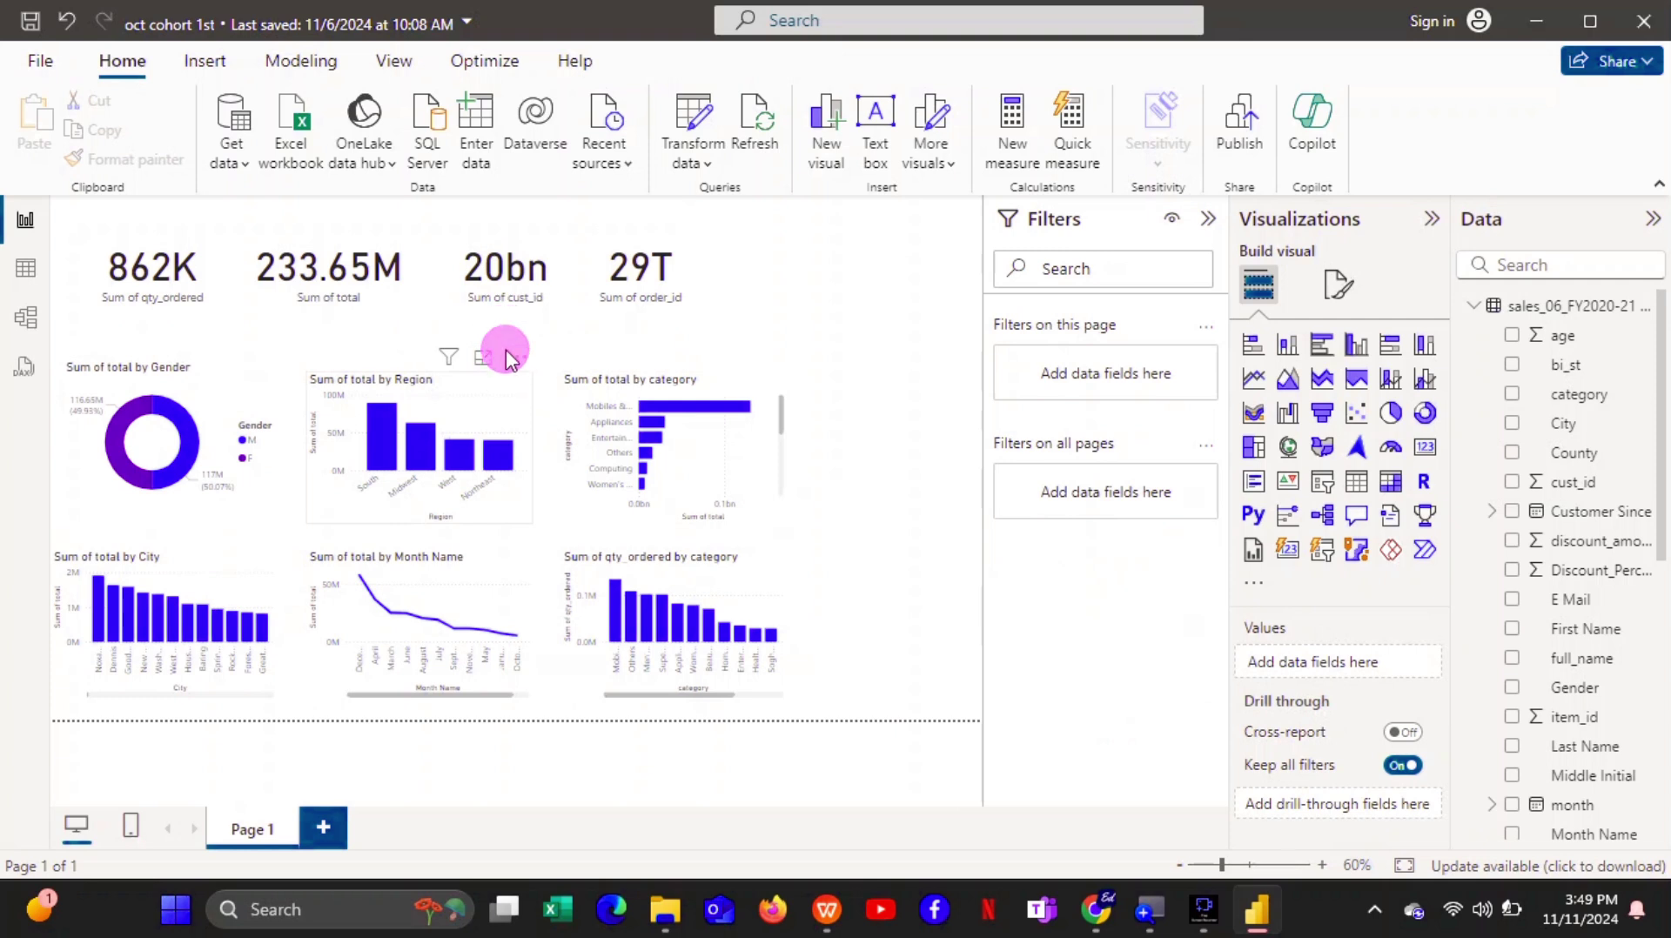
drag(506, 376, 496, 380)
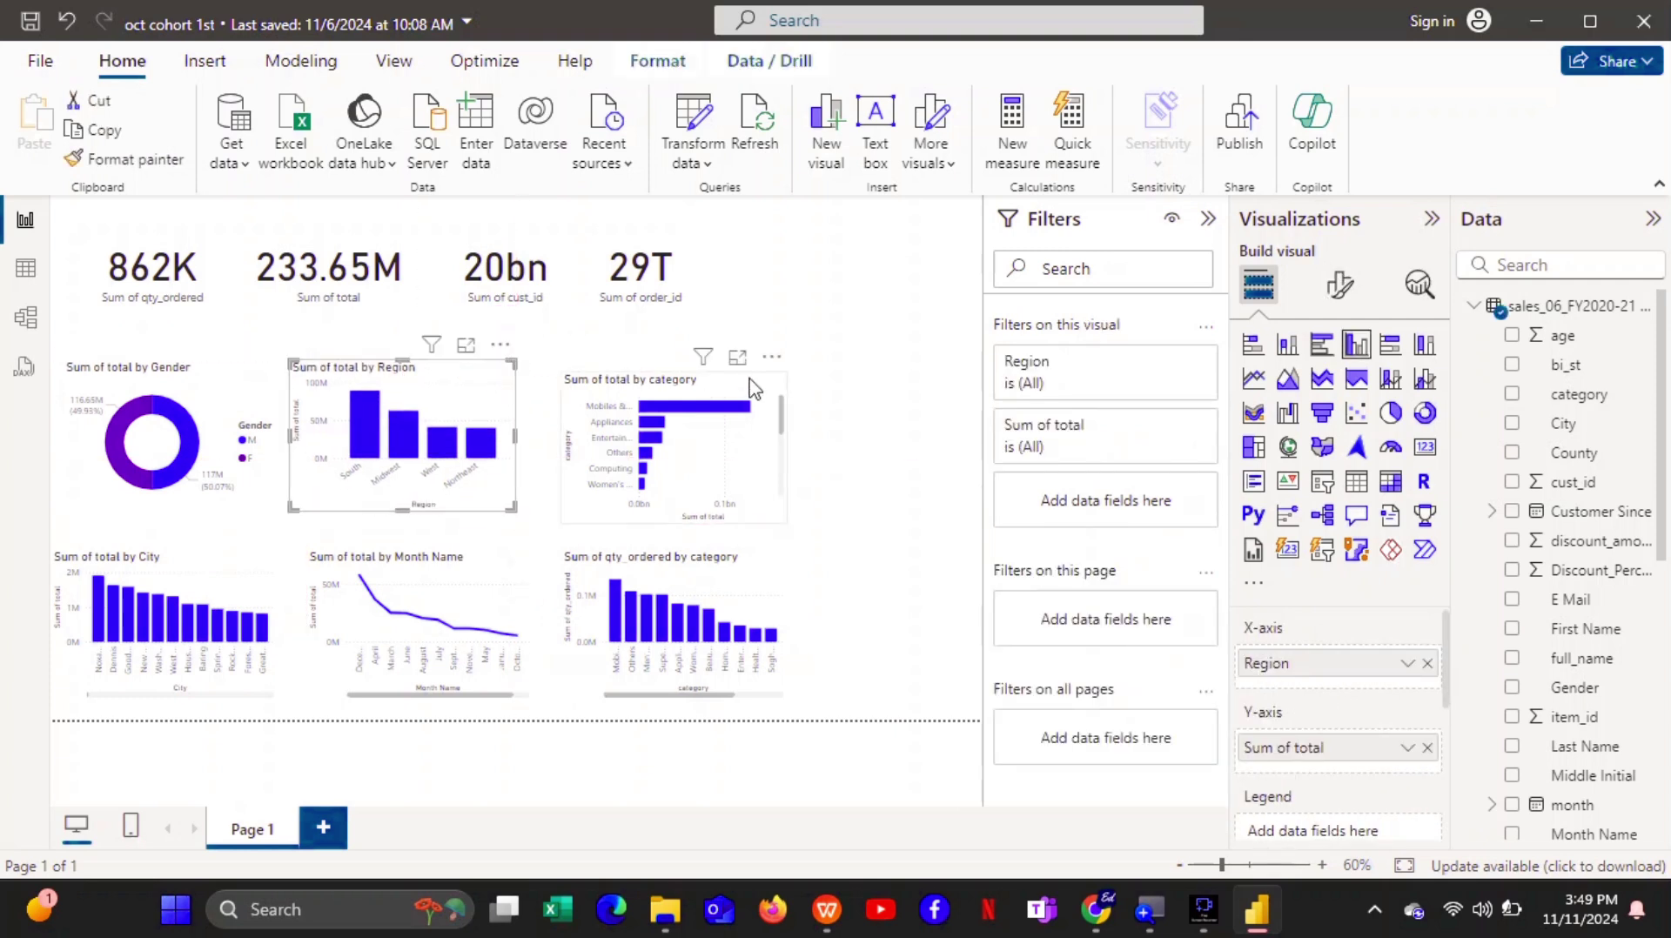
drag(720, 355, 686, 343)
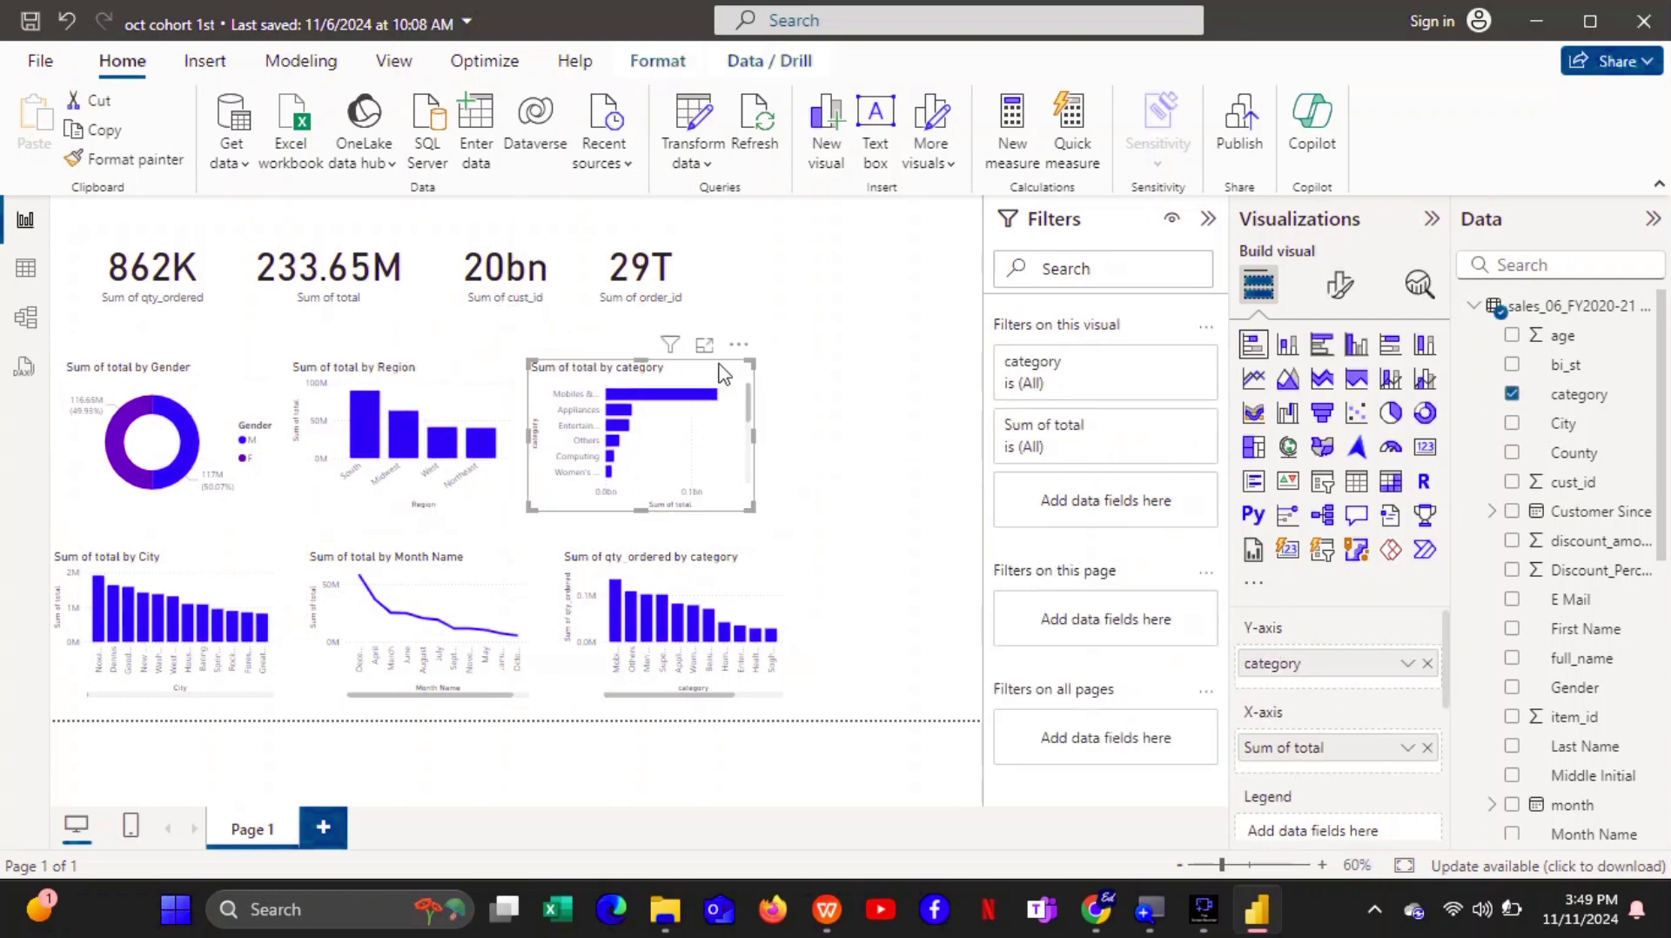
drag(257, 559, 974, 416)
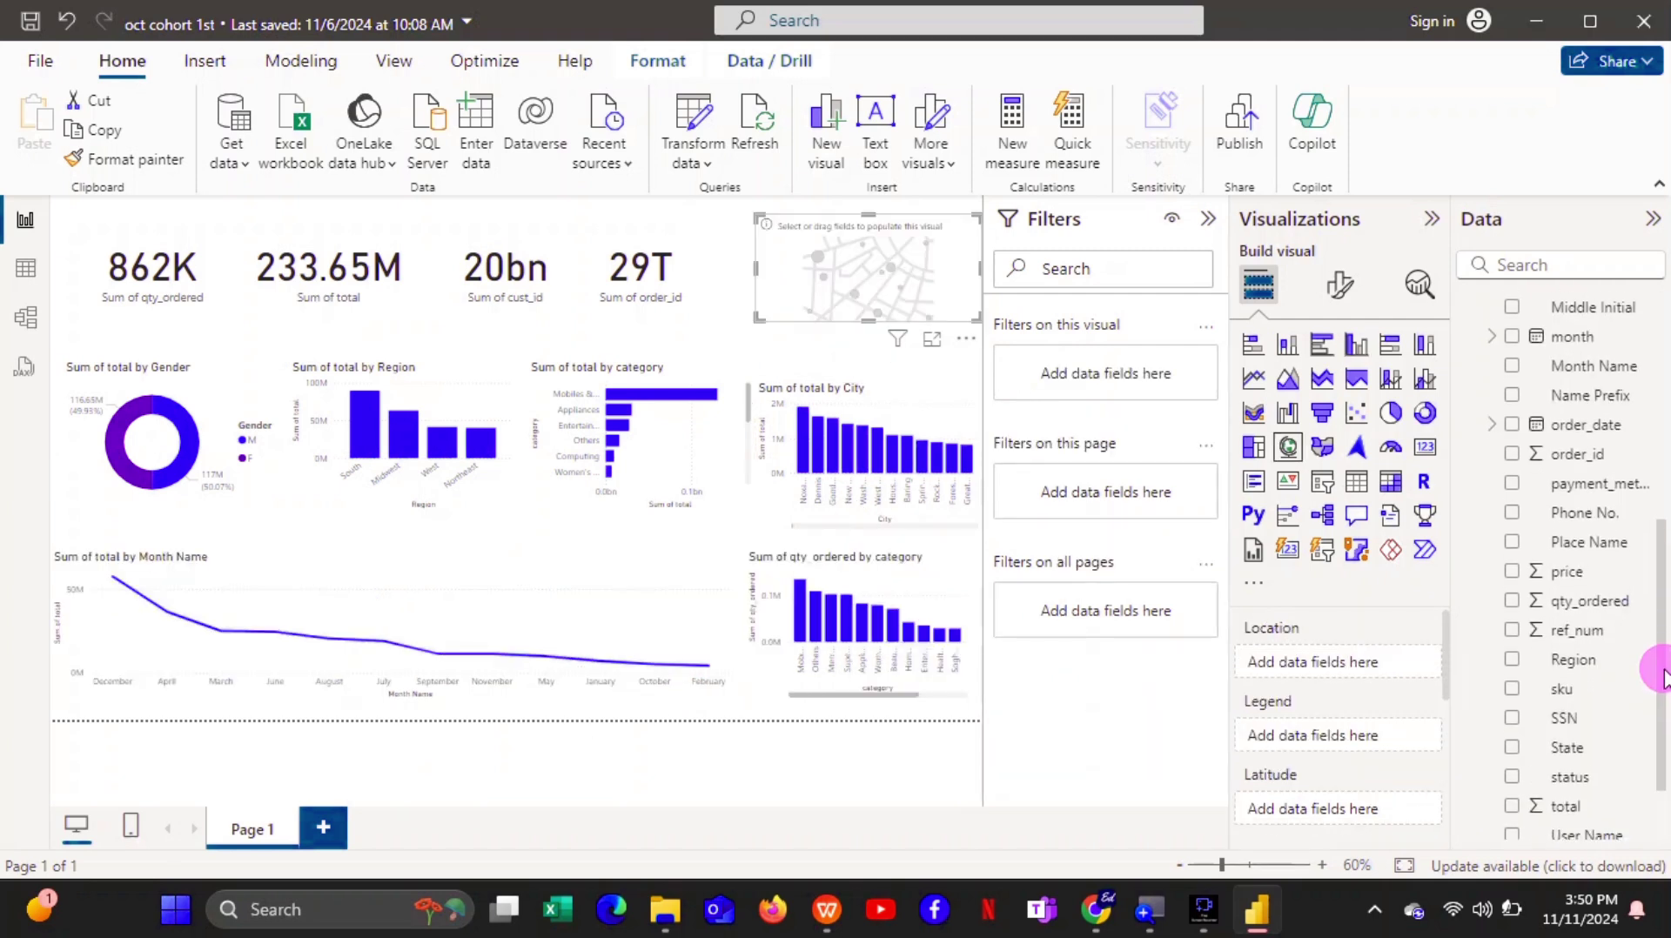
Assign the Region field to the empty map visual beside the cards and convert it to a slicer.
scroll(1663, 687, down, 1)
drag(1663, 687, 1667, 736)
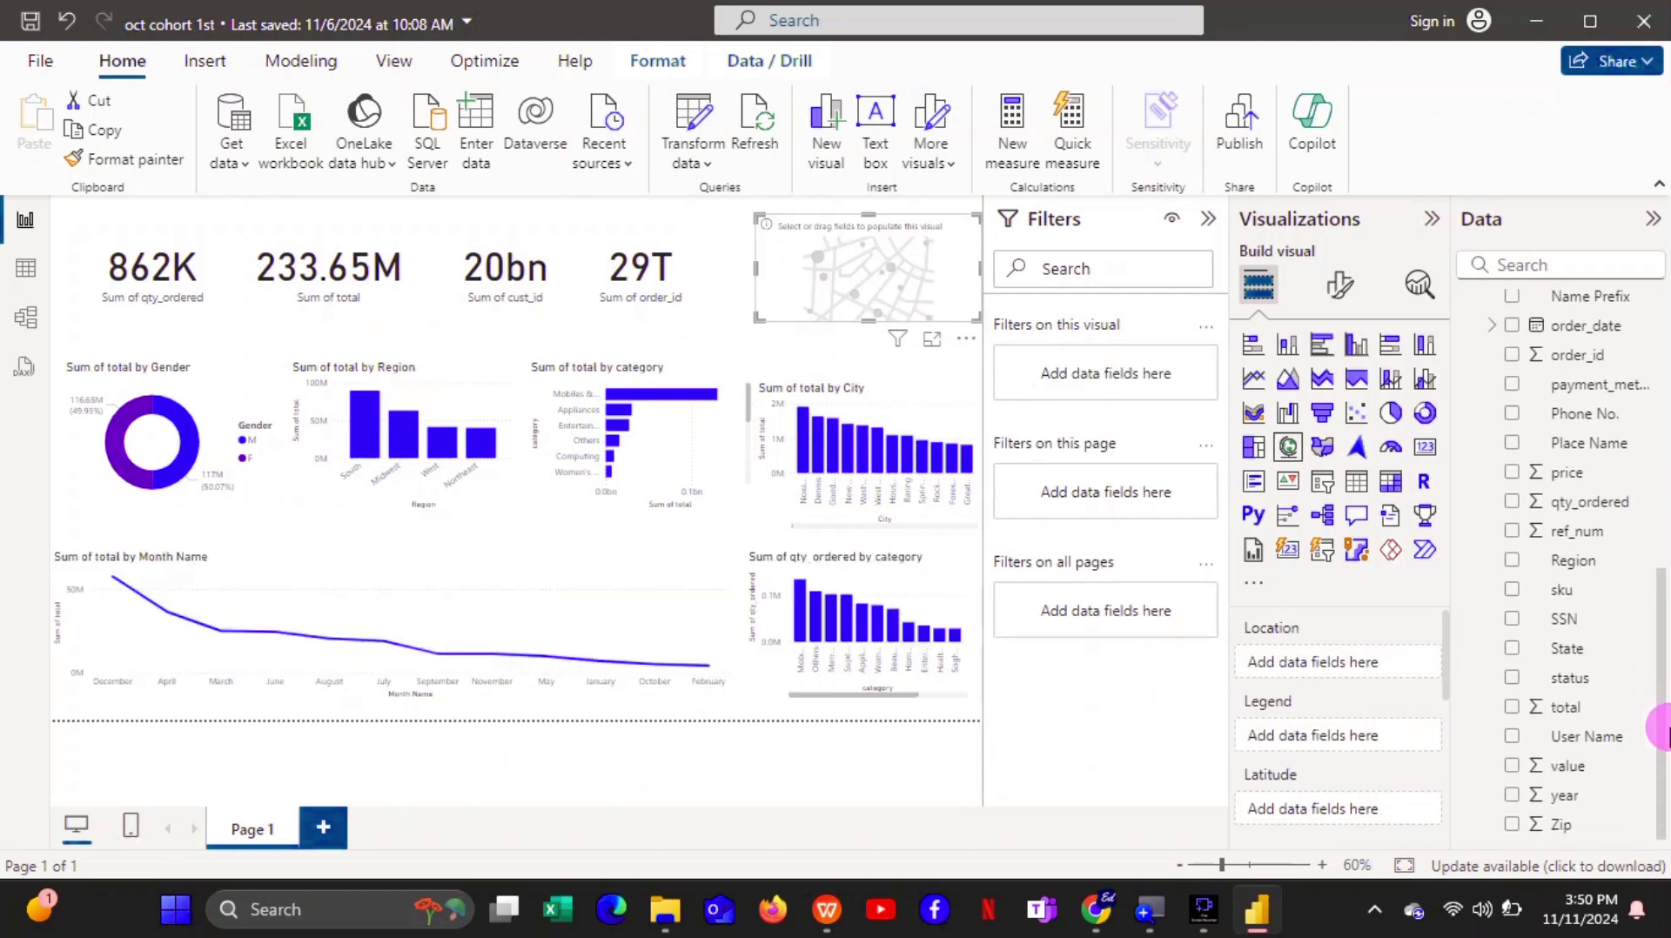
click(1512, 561)
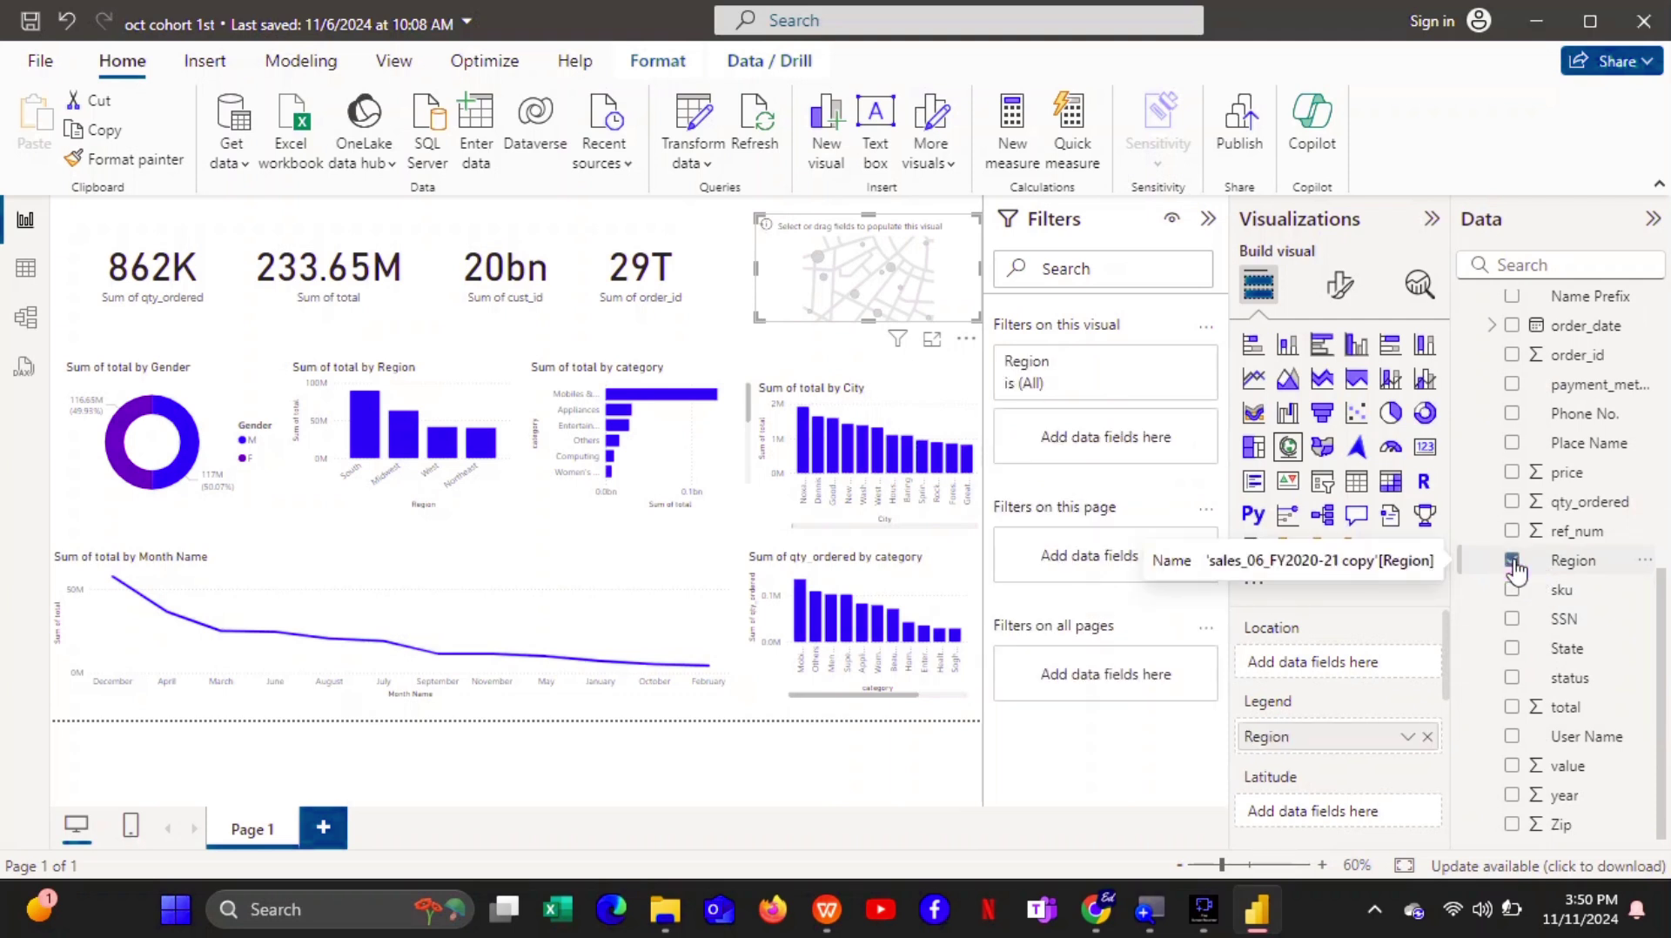
click(1323, 482)
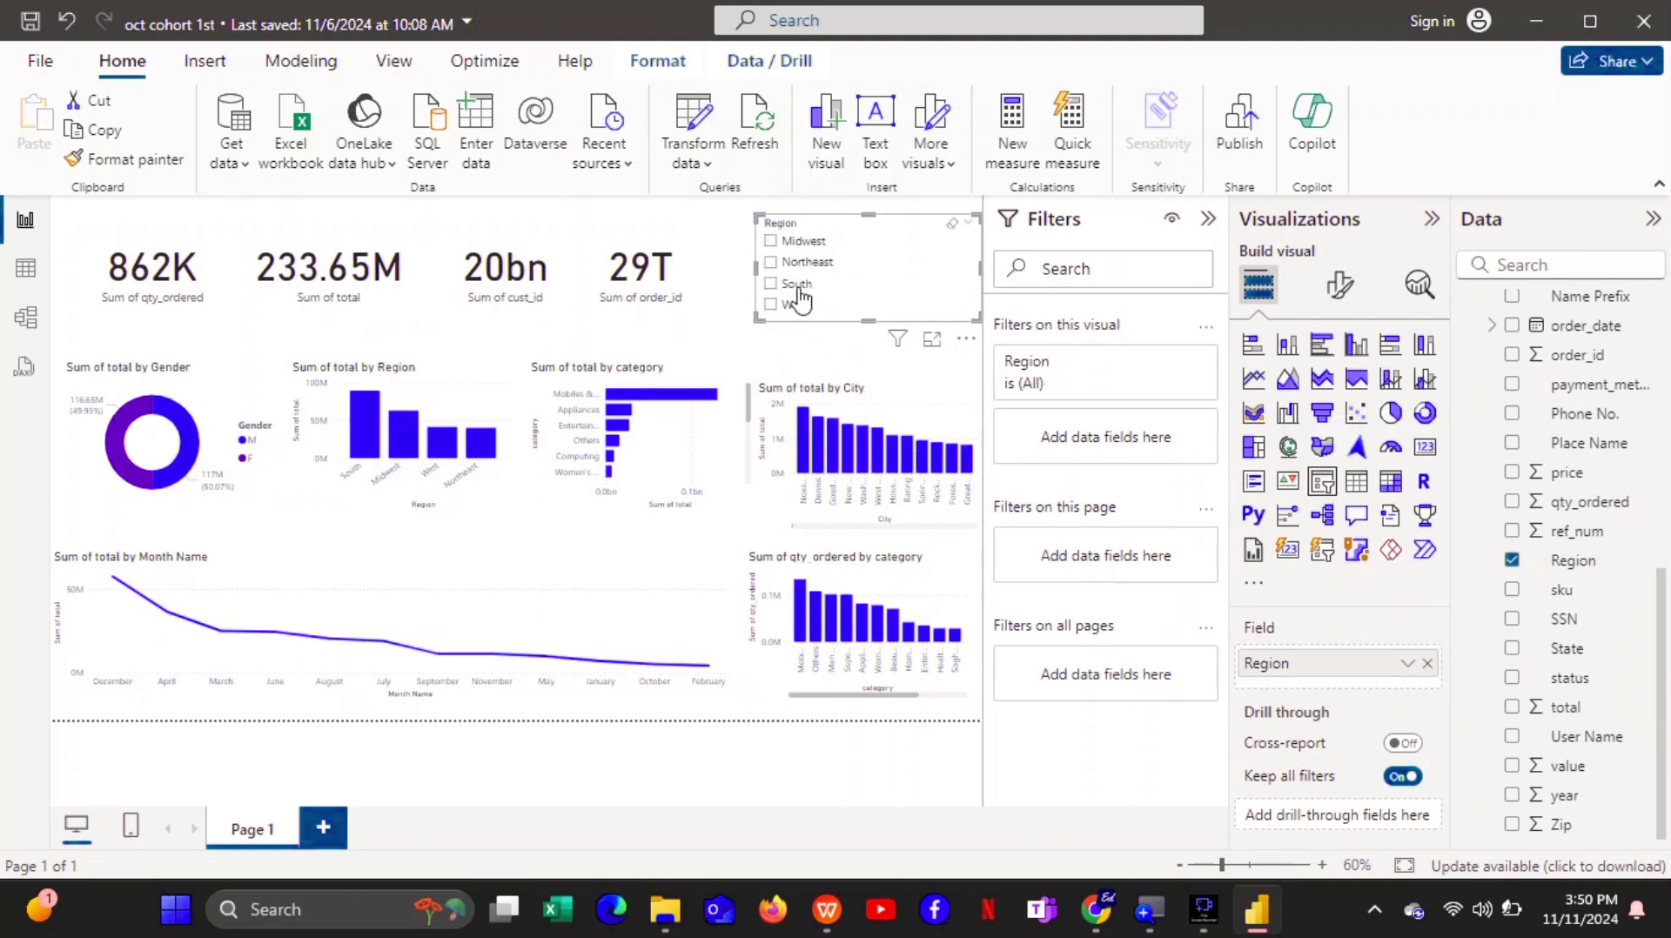
Test the Region slicer with Midwest, Northeast, South and West one at a time, and clear the selection.
click(774, 244)
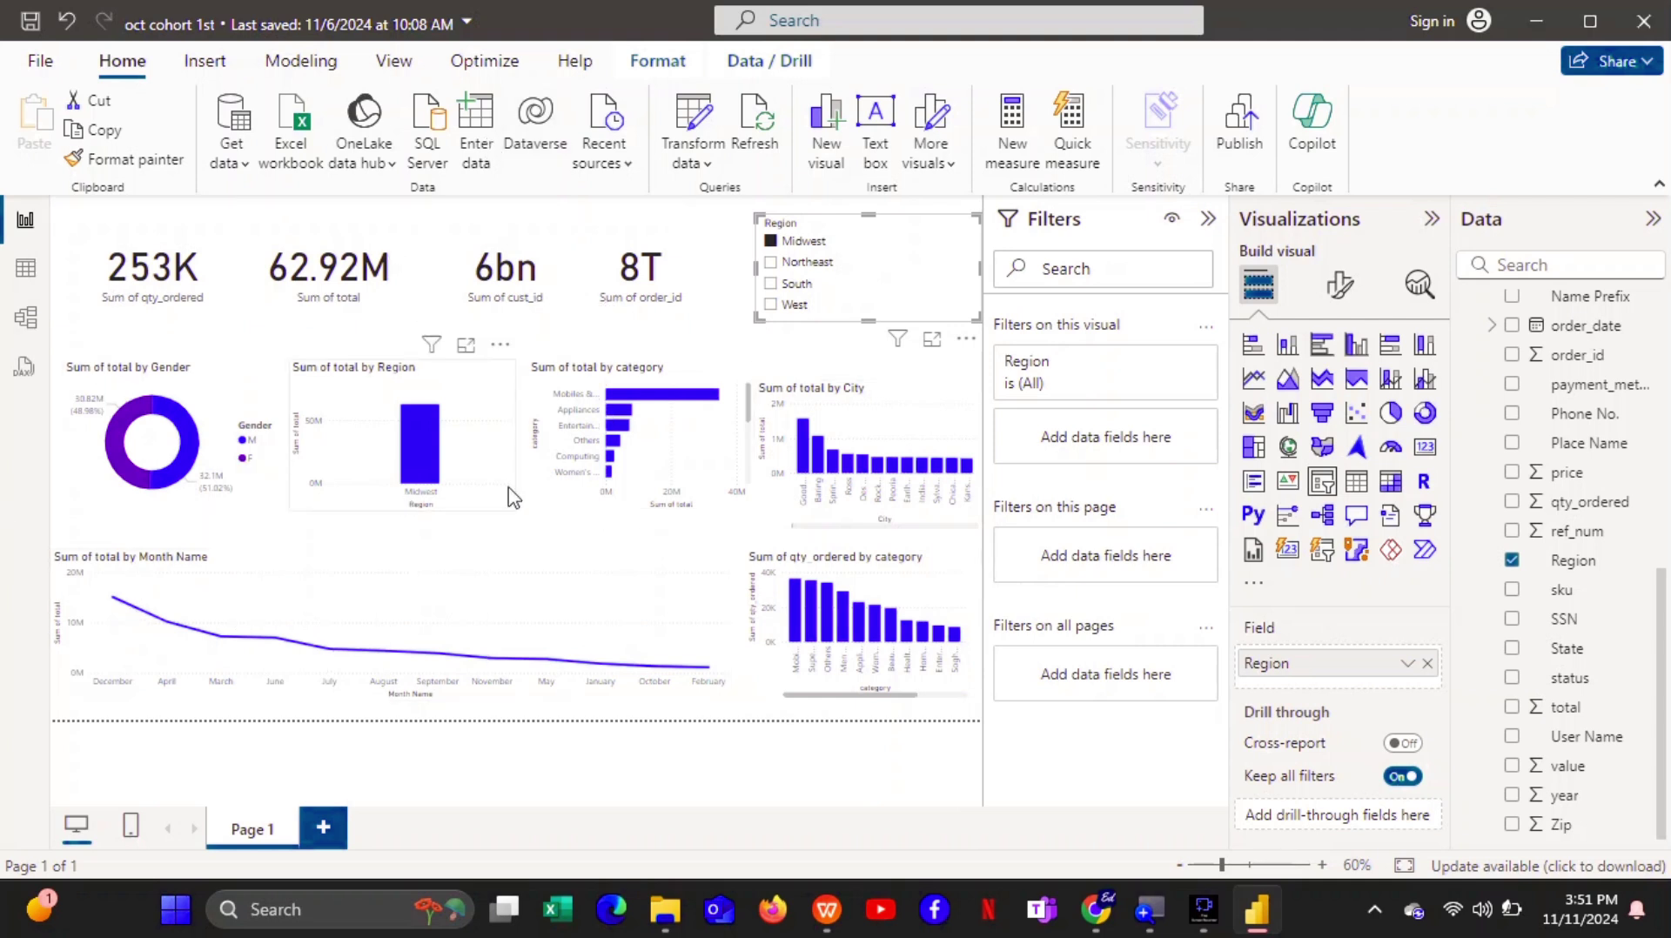
click(769, 262)
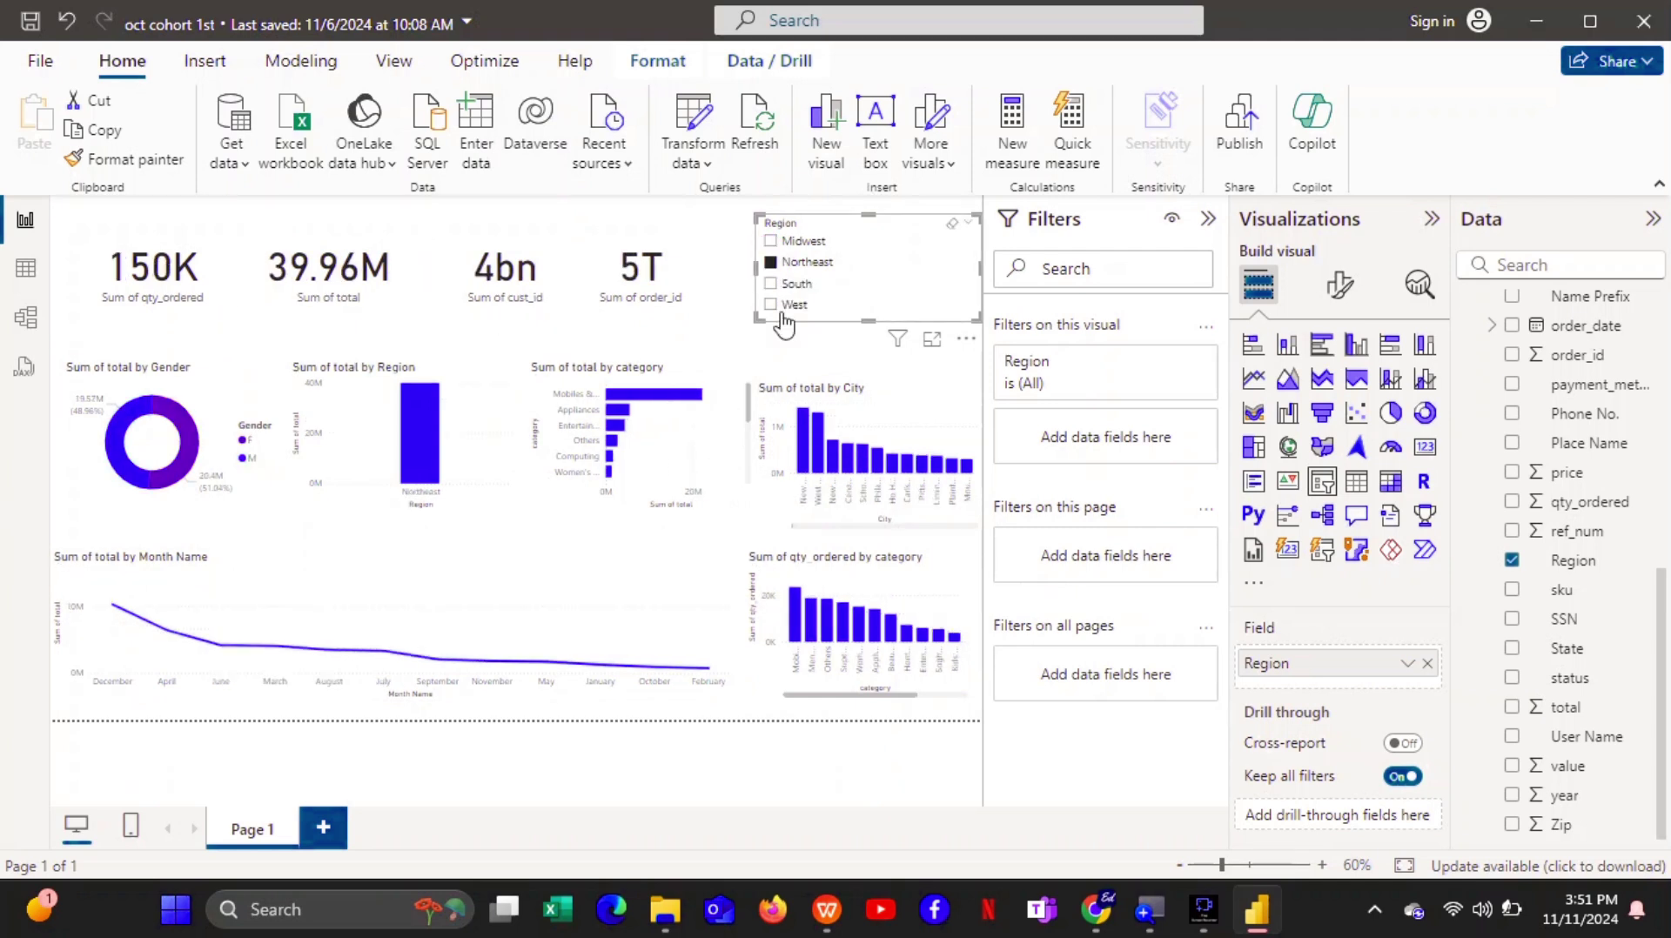
click(771, 285)
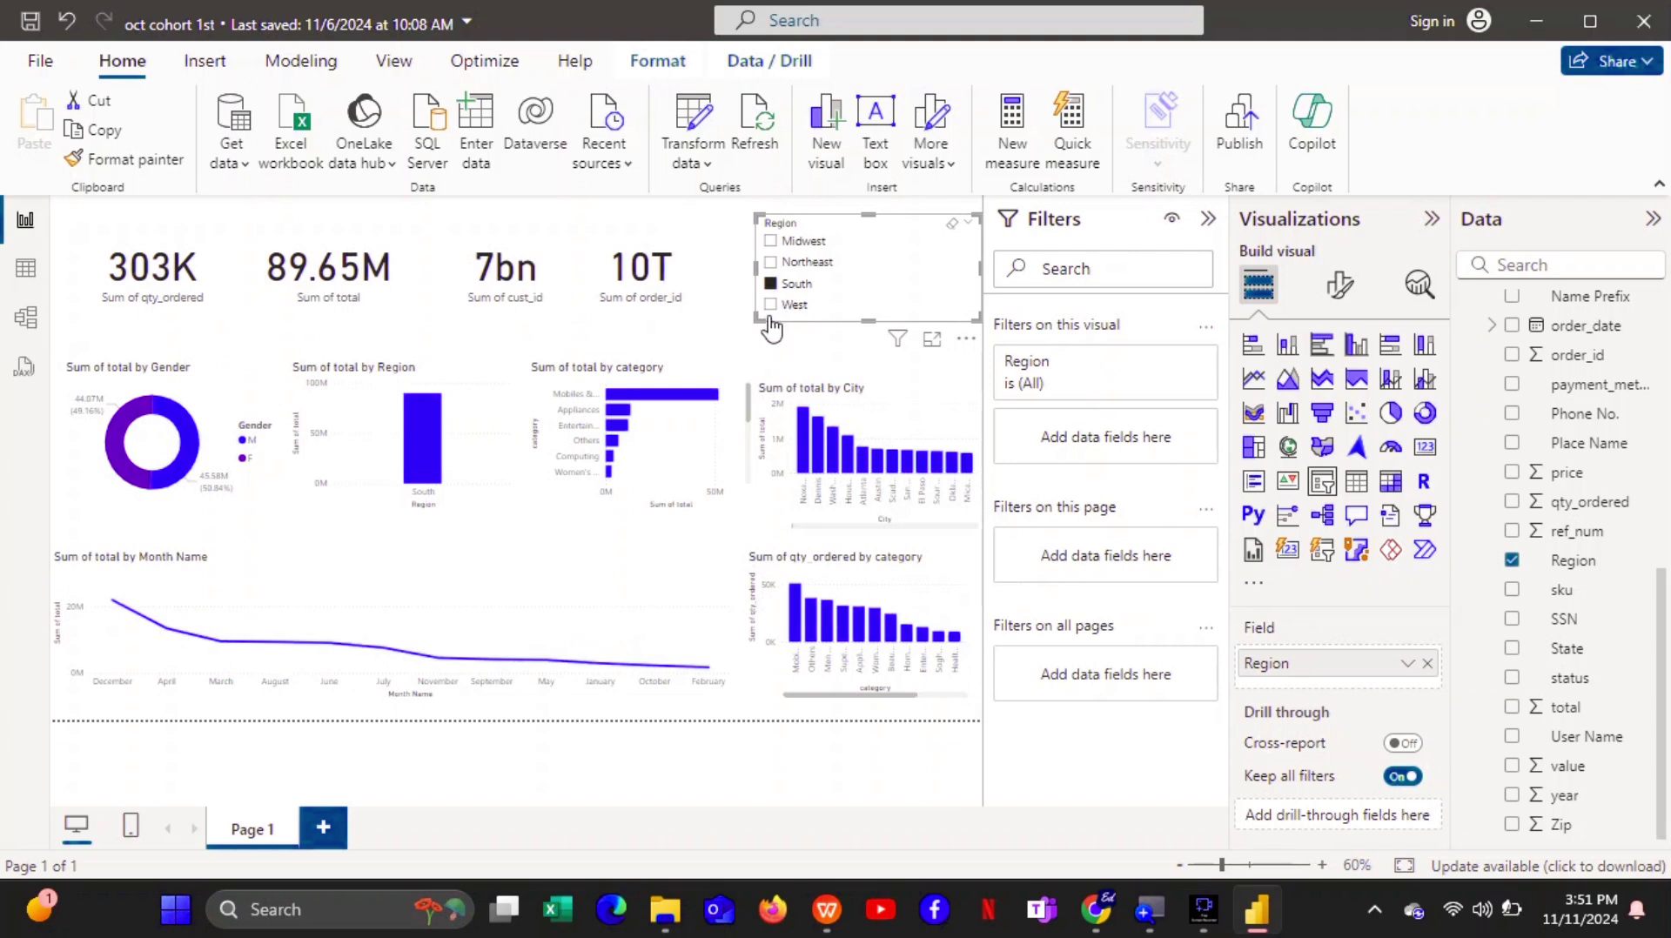
click(770, 306)
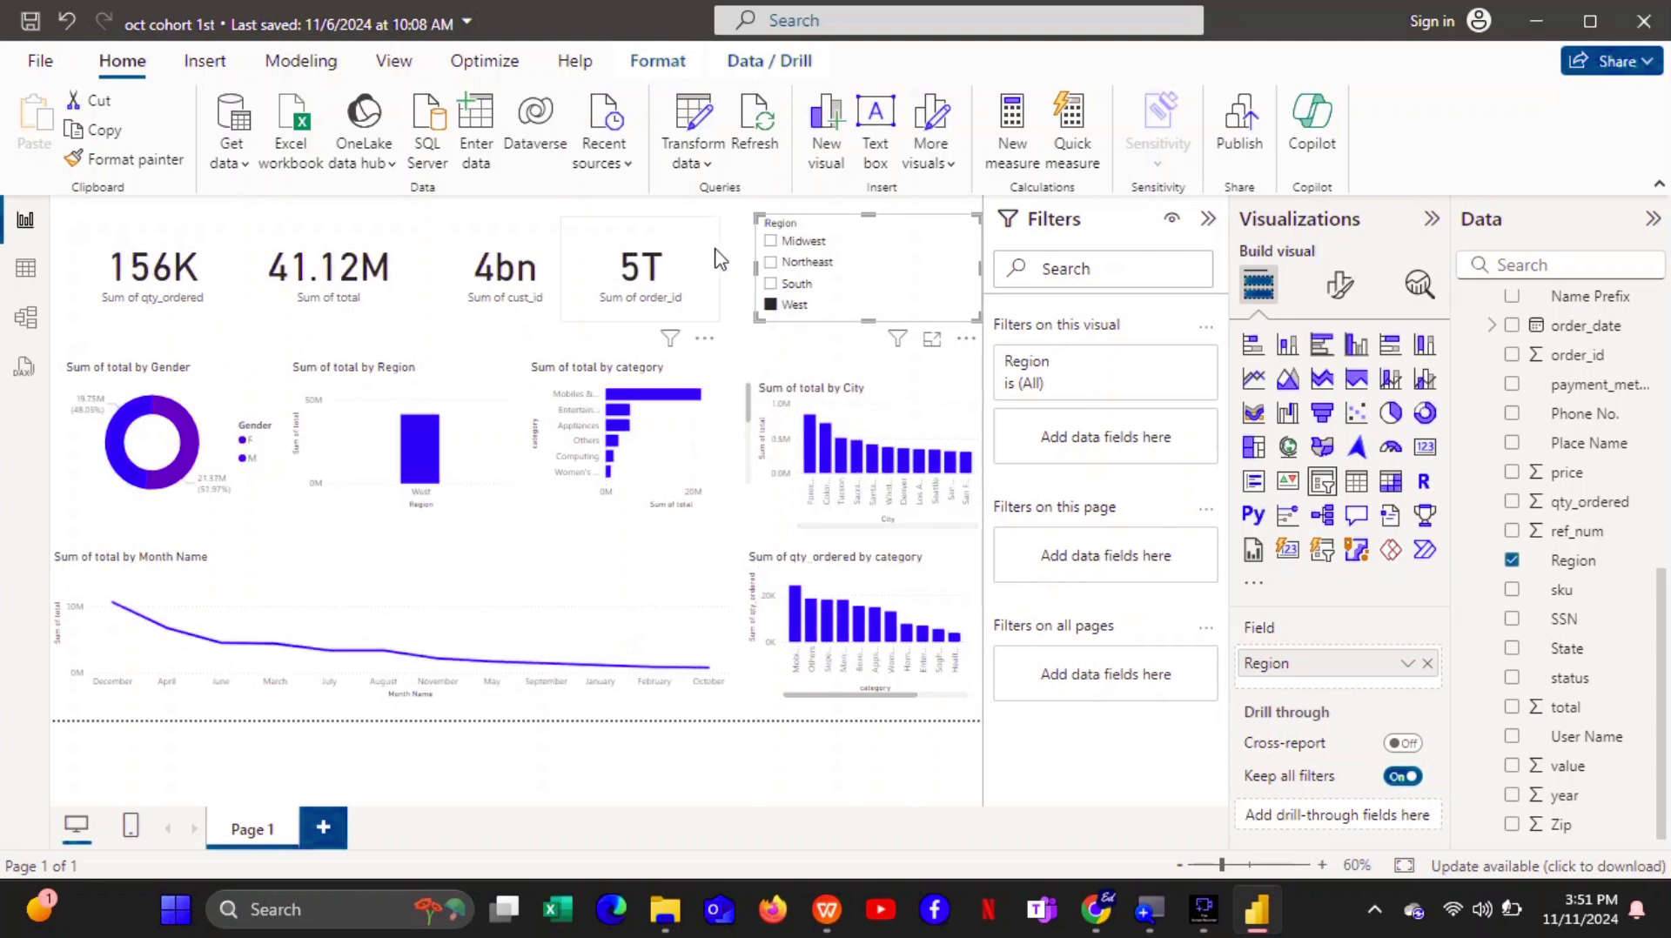
click(772, 305)
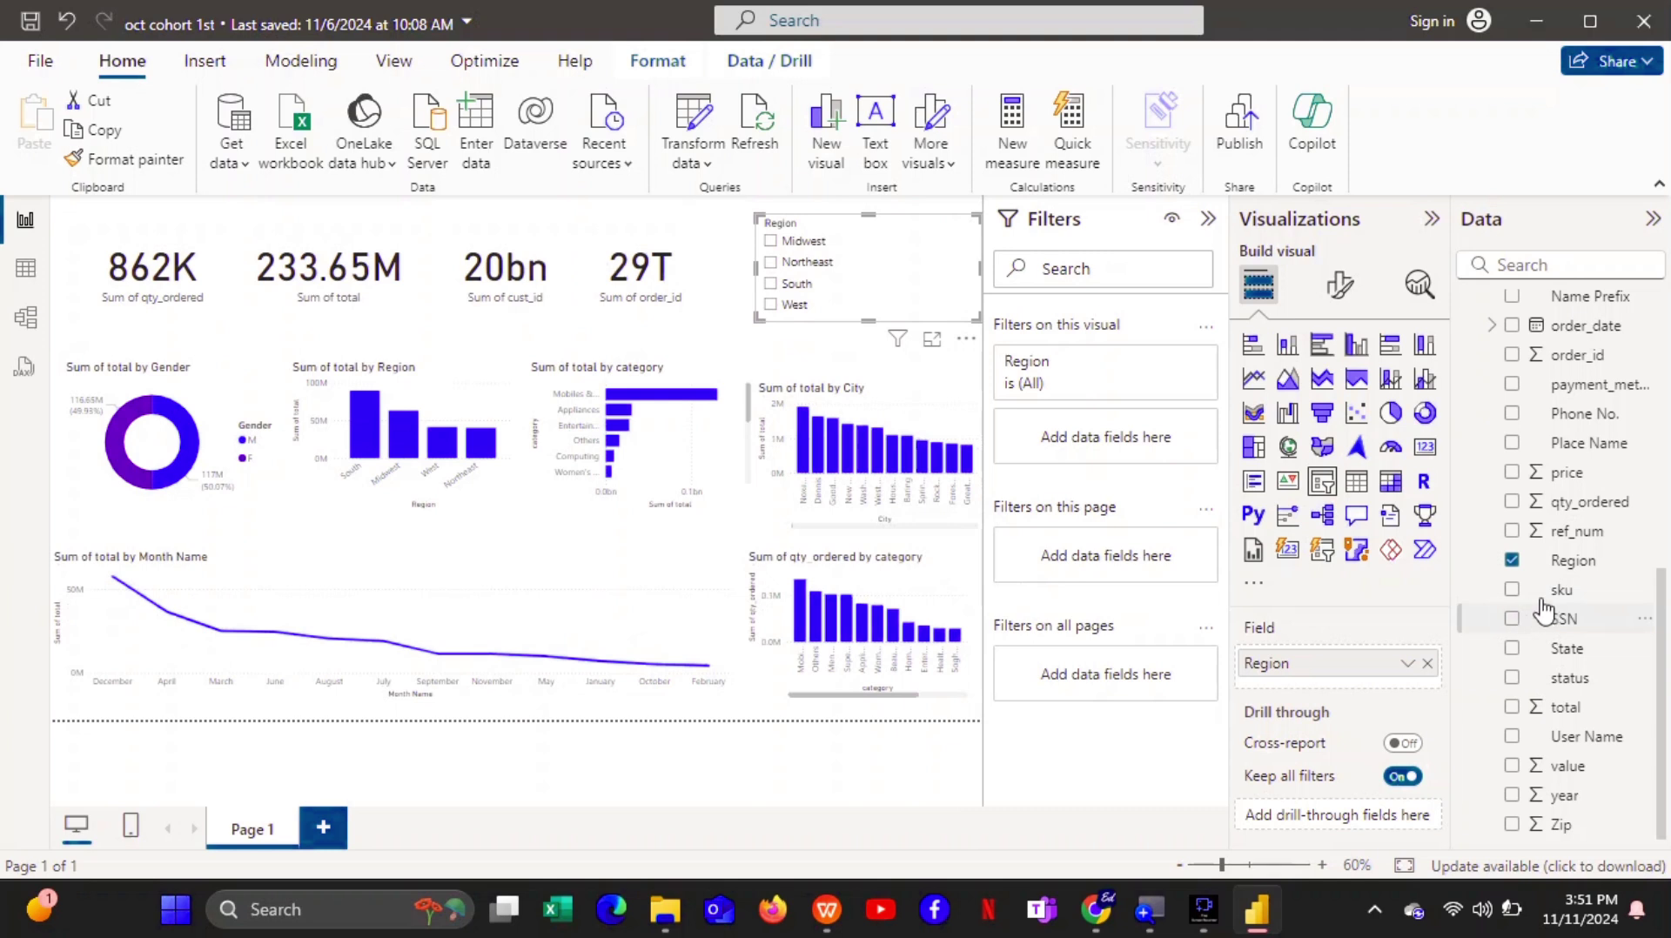
Add a new slicer for the order_date field.
click(596, 213)
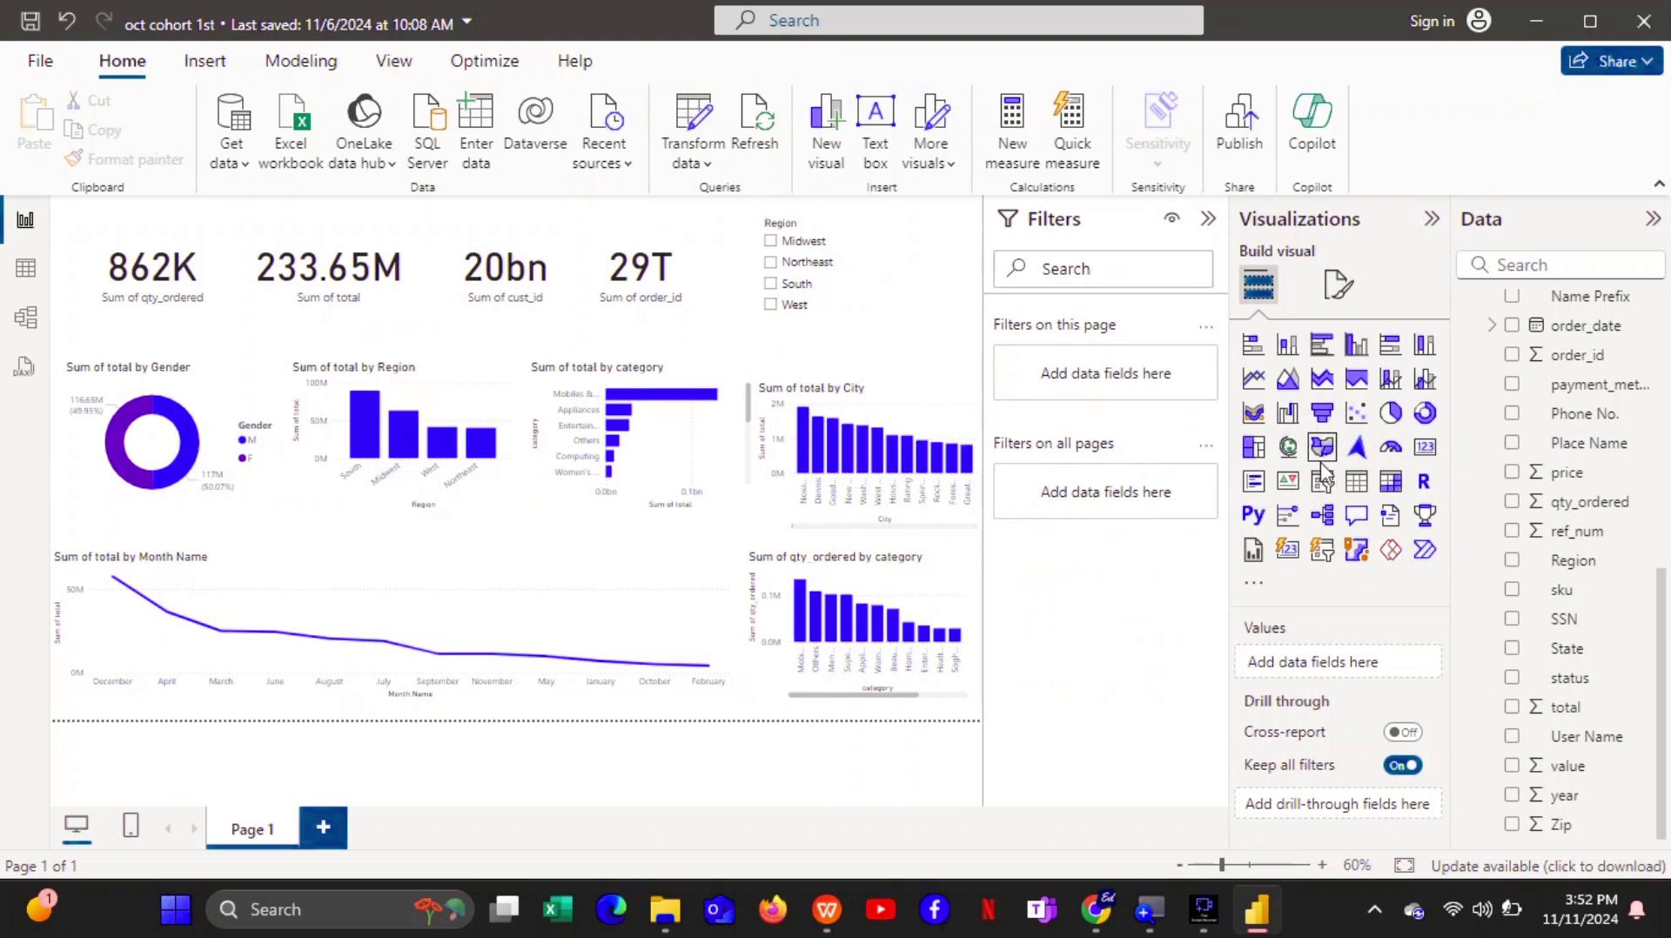
click(1325, 490)
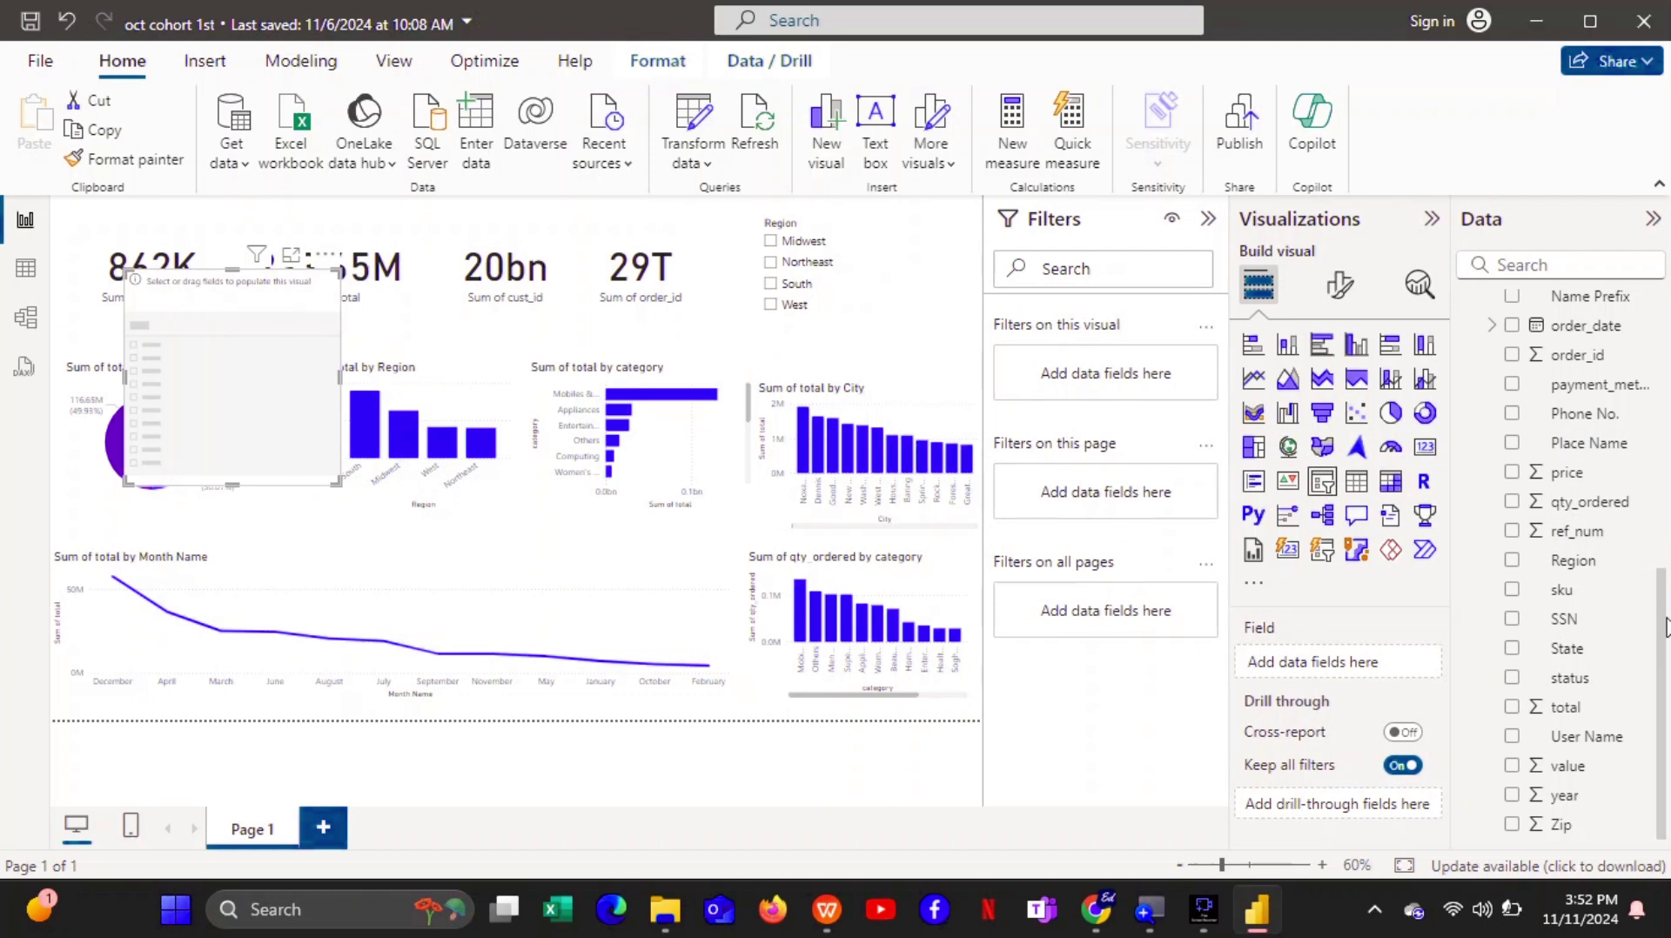
drag(1665, 627, 1658, 595)
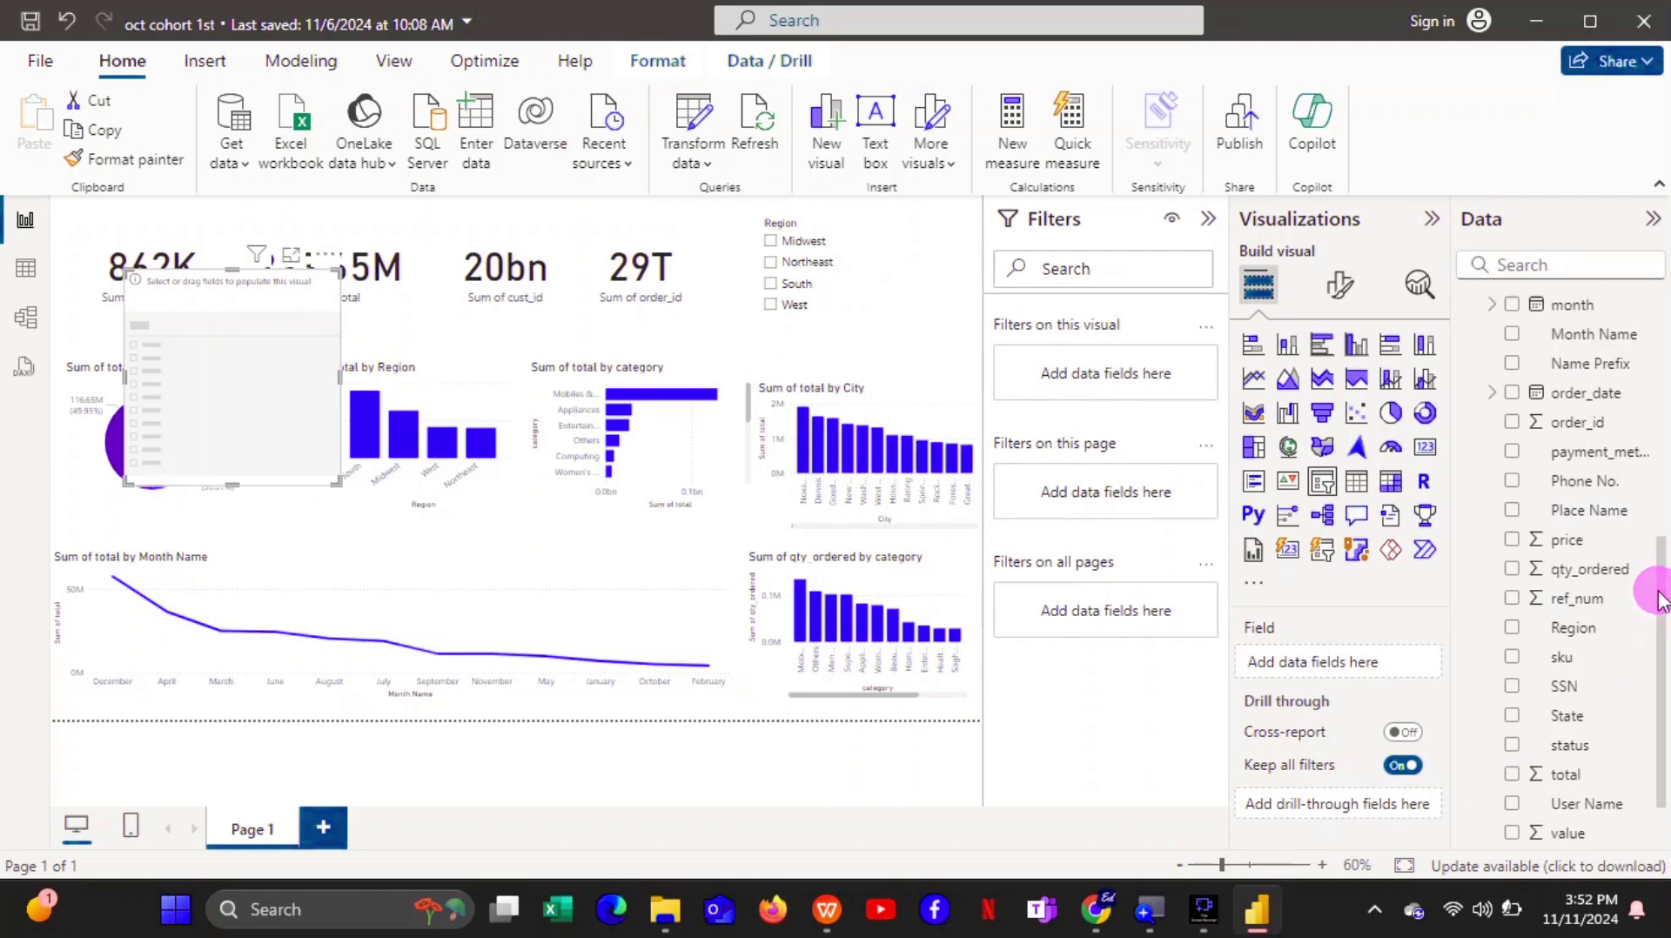
click(1511, 402)
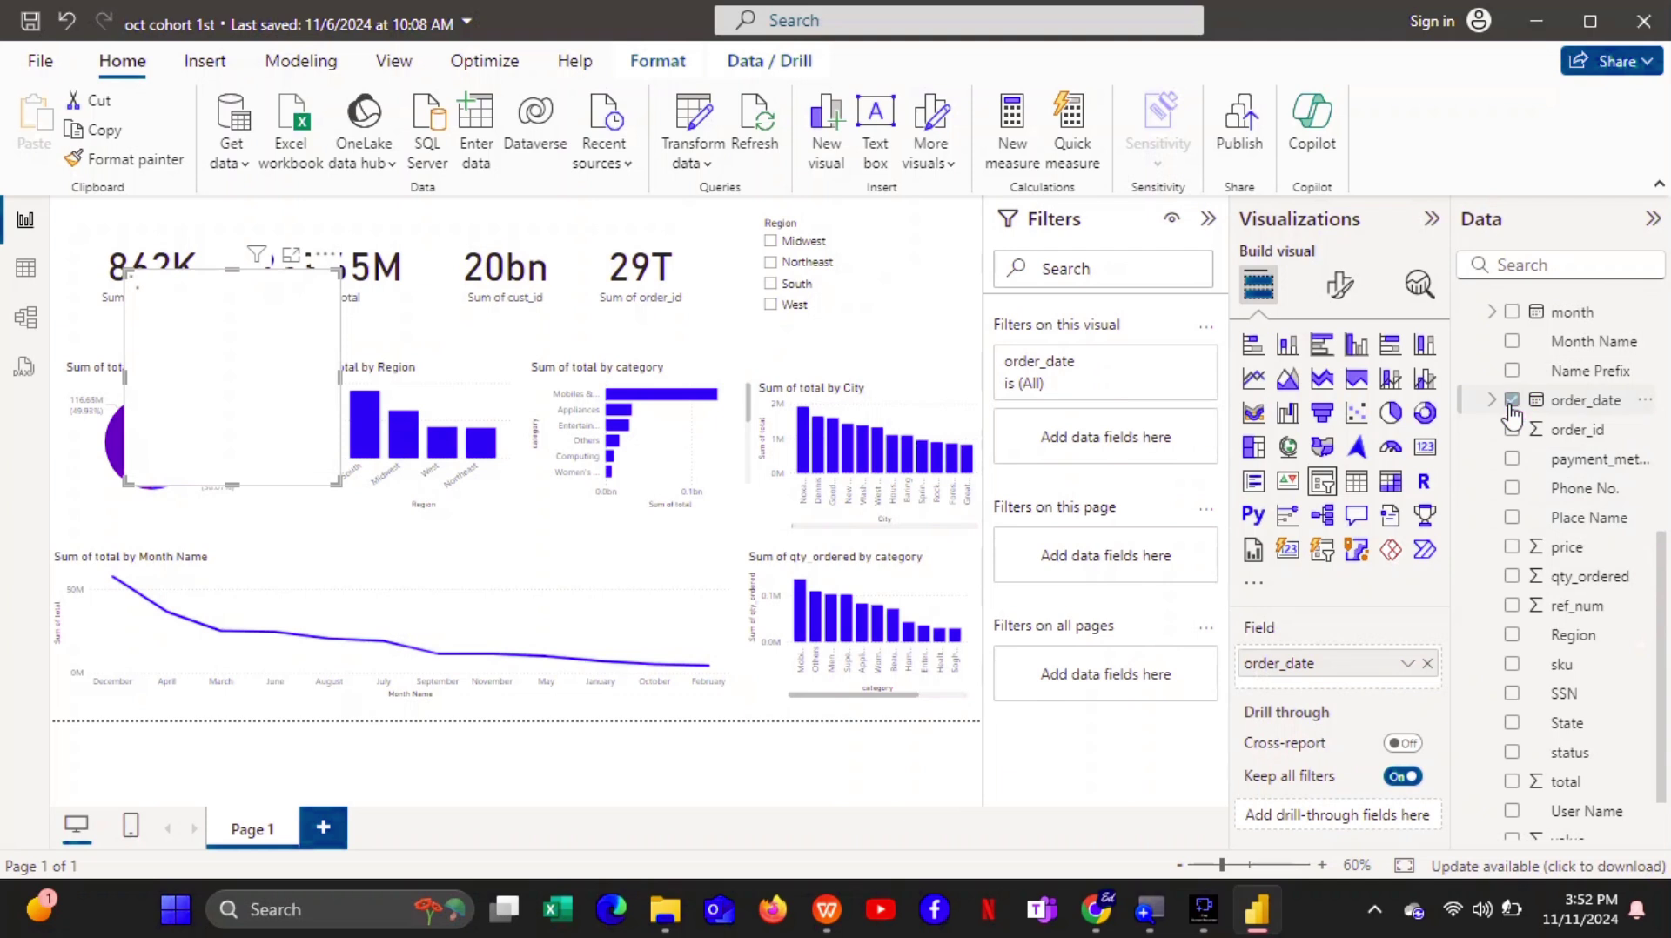
Reduce the order_date slicer's height and move it beside the Region slicer in the card row.
click(233, 480)
drag(233, 481, 239, 365)
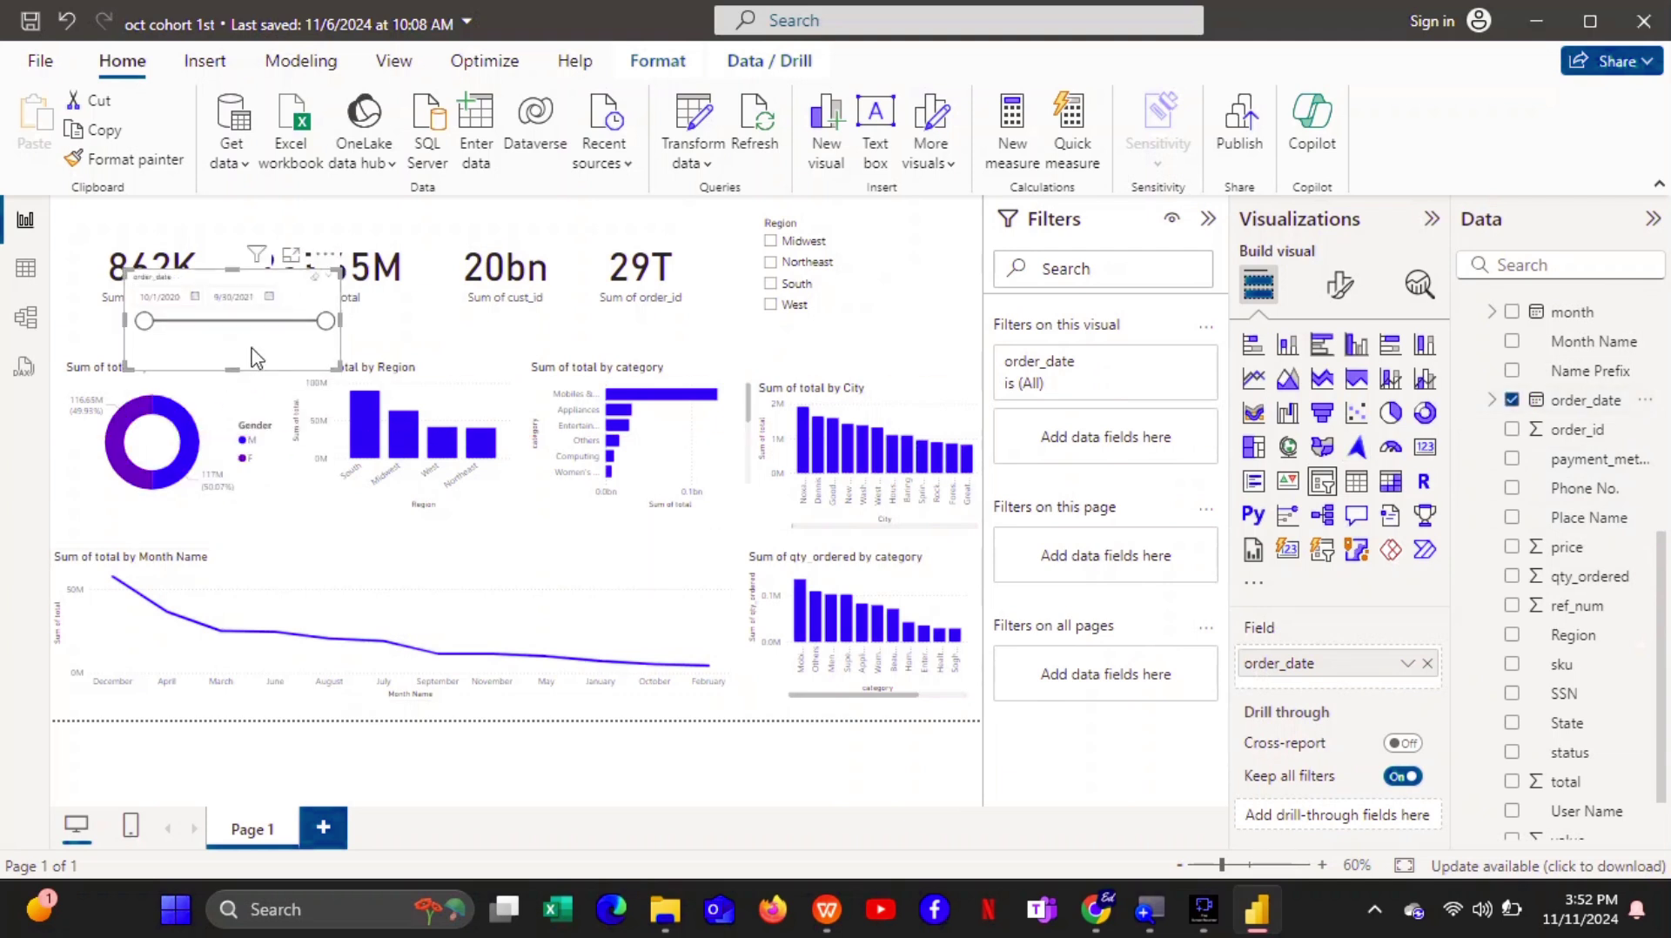
drag(298, 277, 680, 241)
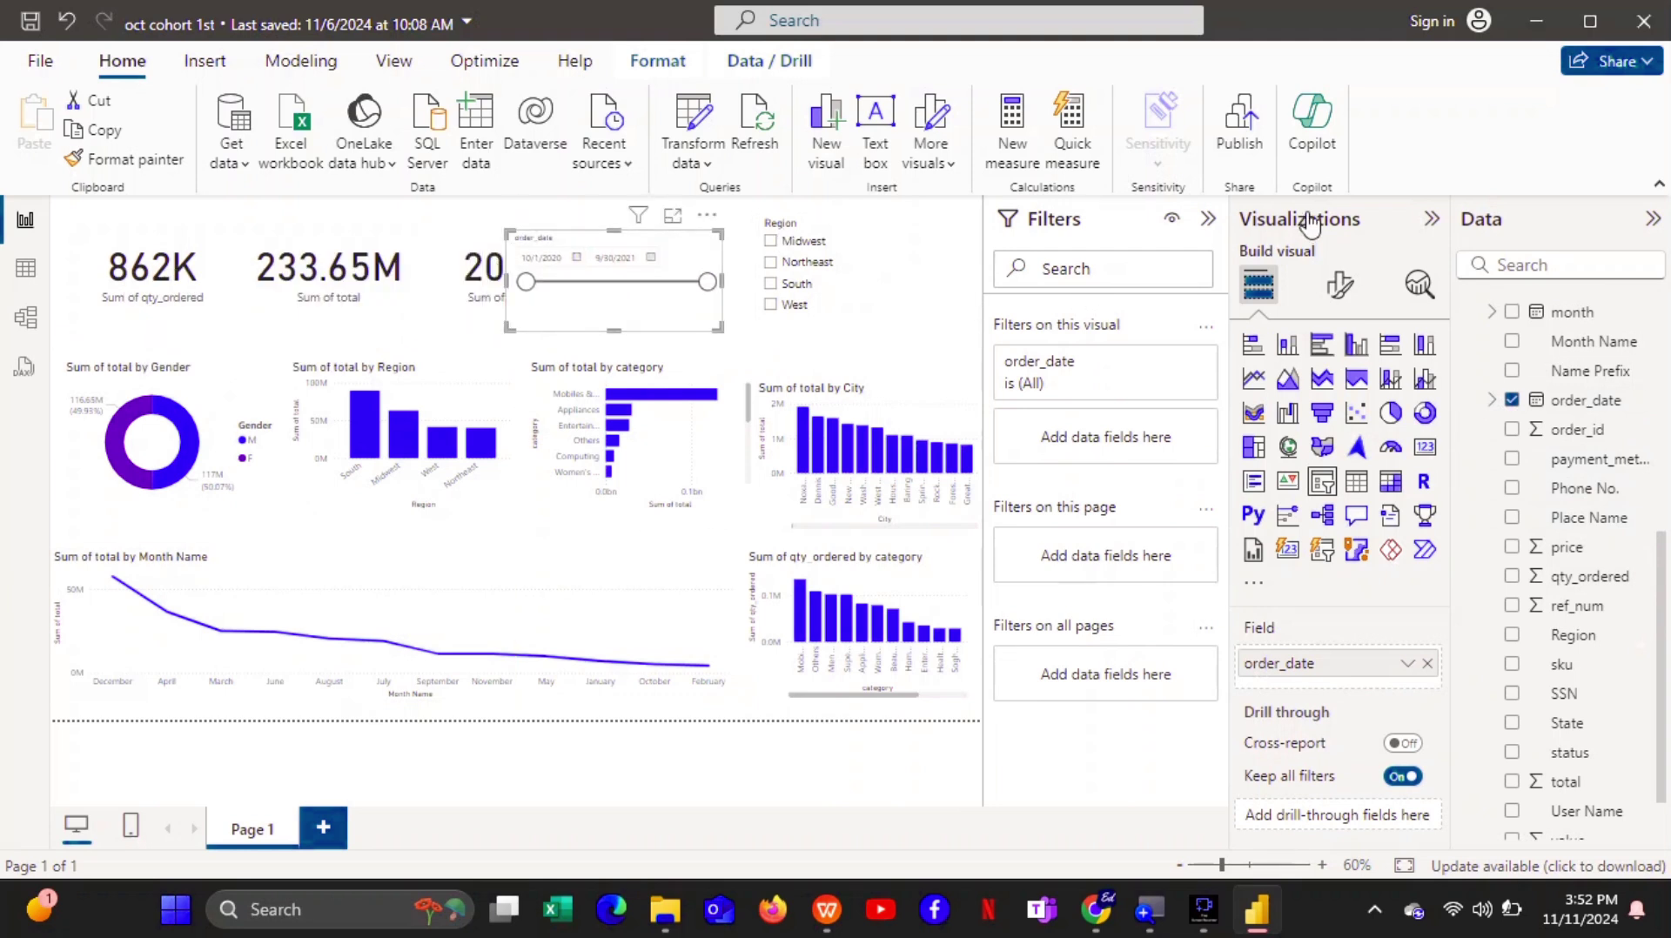
Collapse the Filters pane, then shift and narrow the Region slicer to fit the order_date slicer on its right.
click(1210, 221)
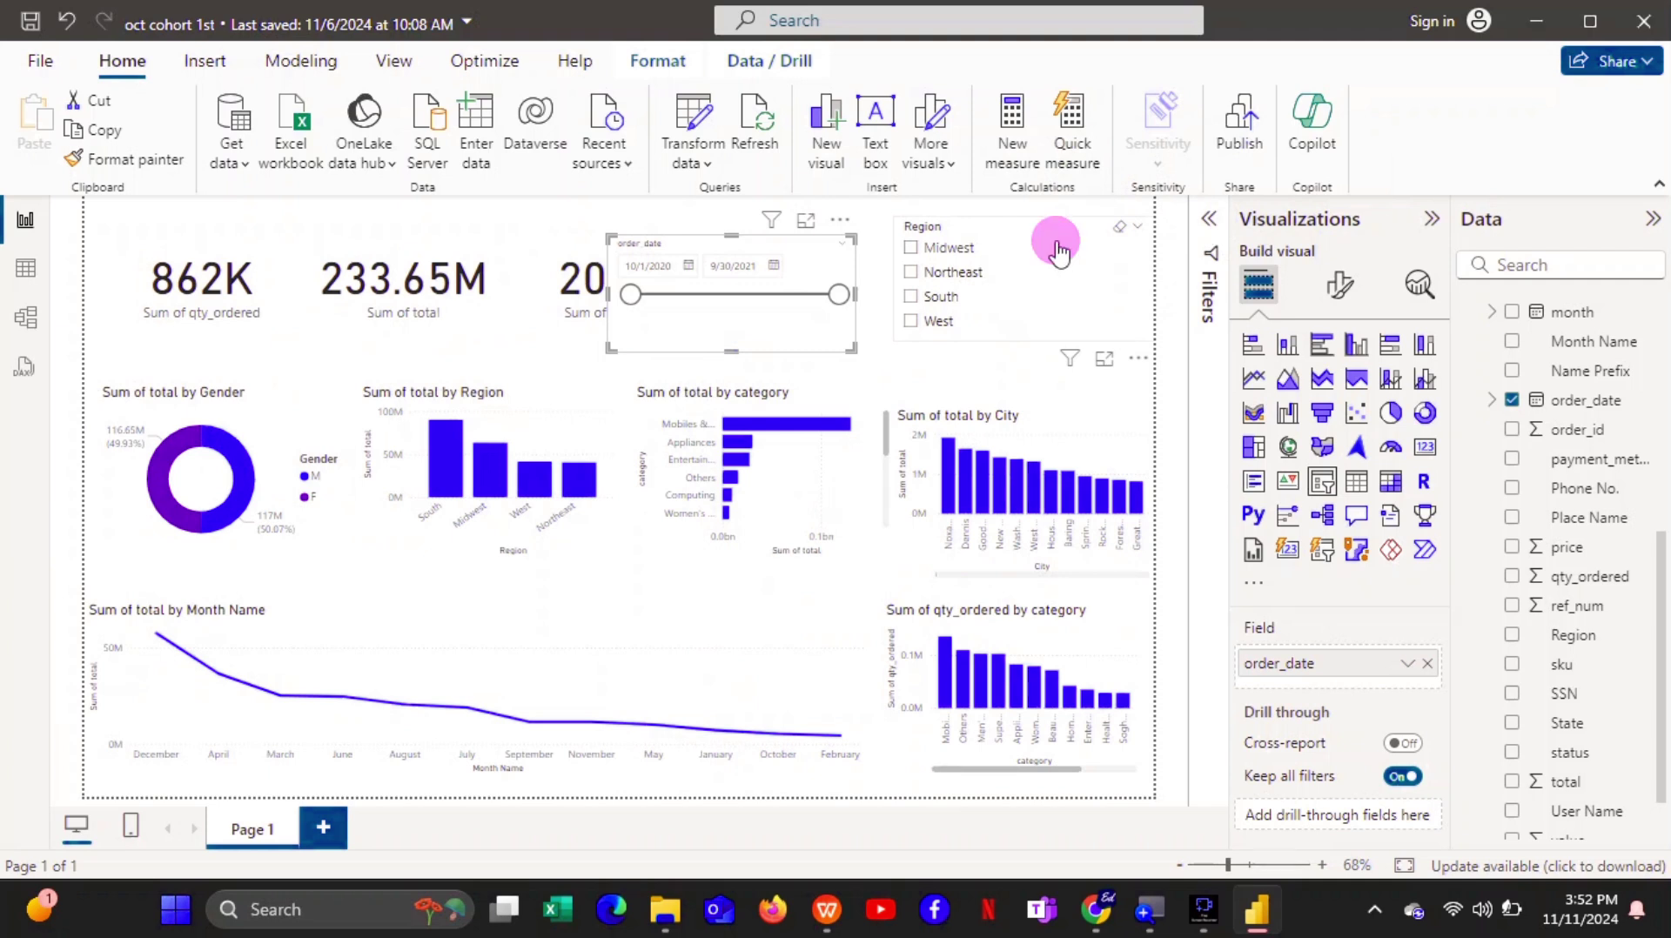
drag(1056, 242, 989, 252)
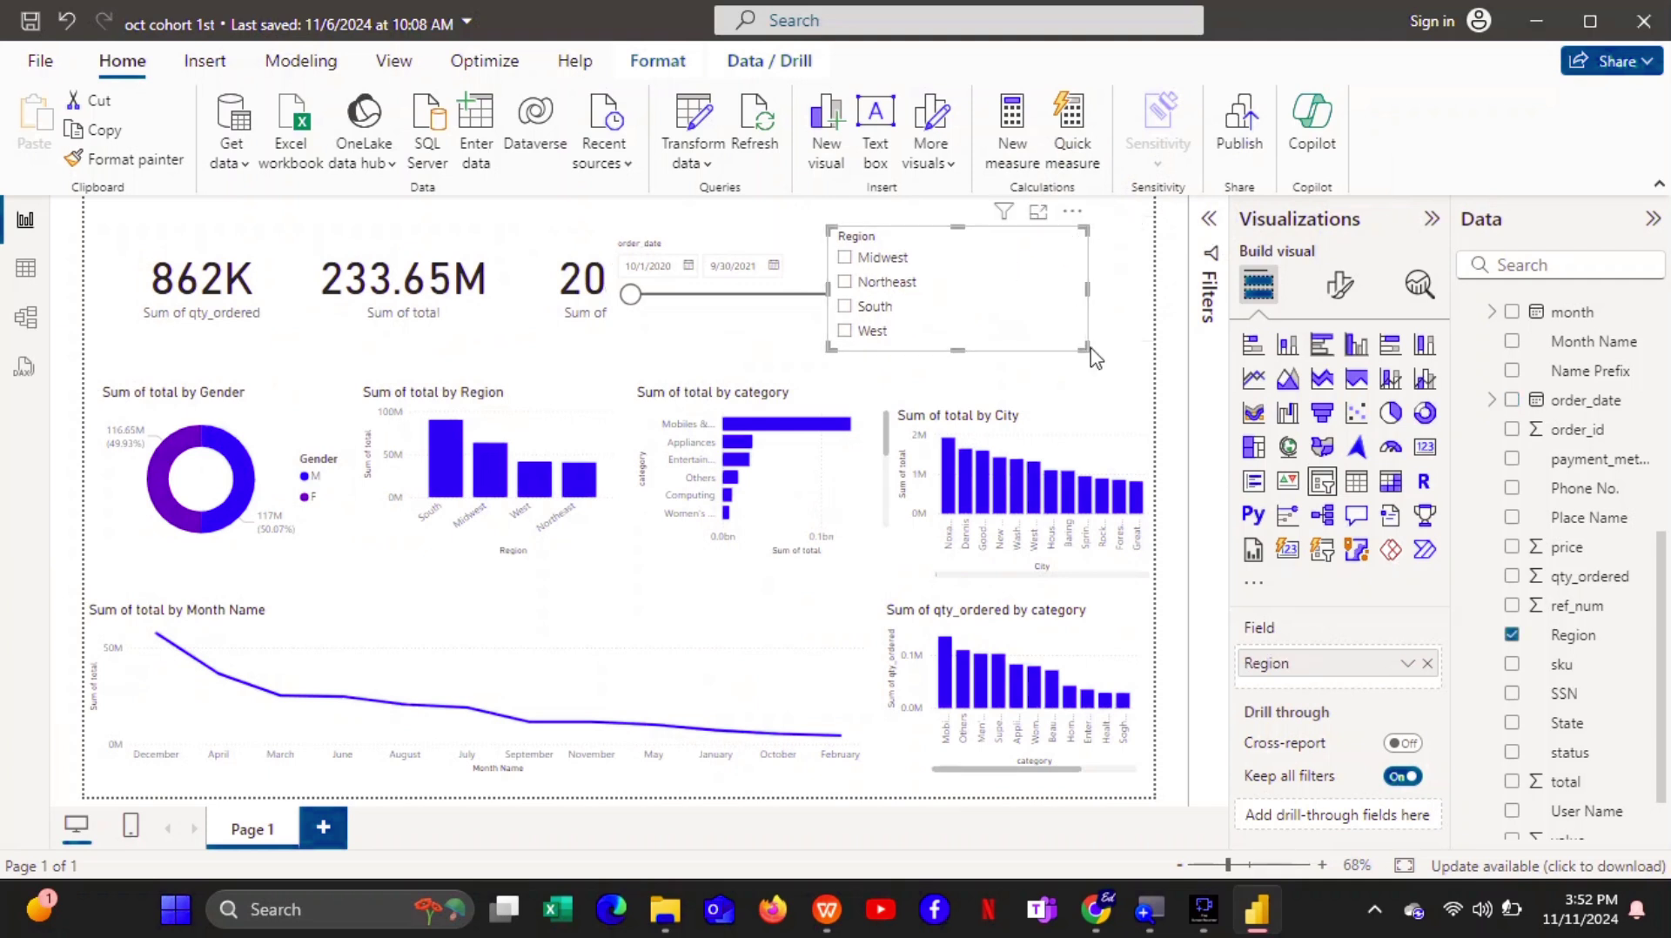
drag(1081, 346, 1007, 340)
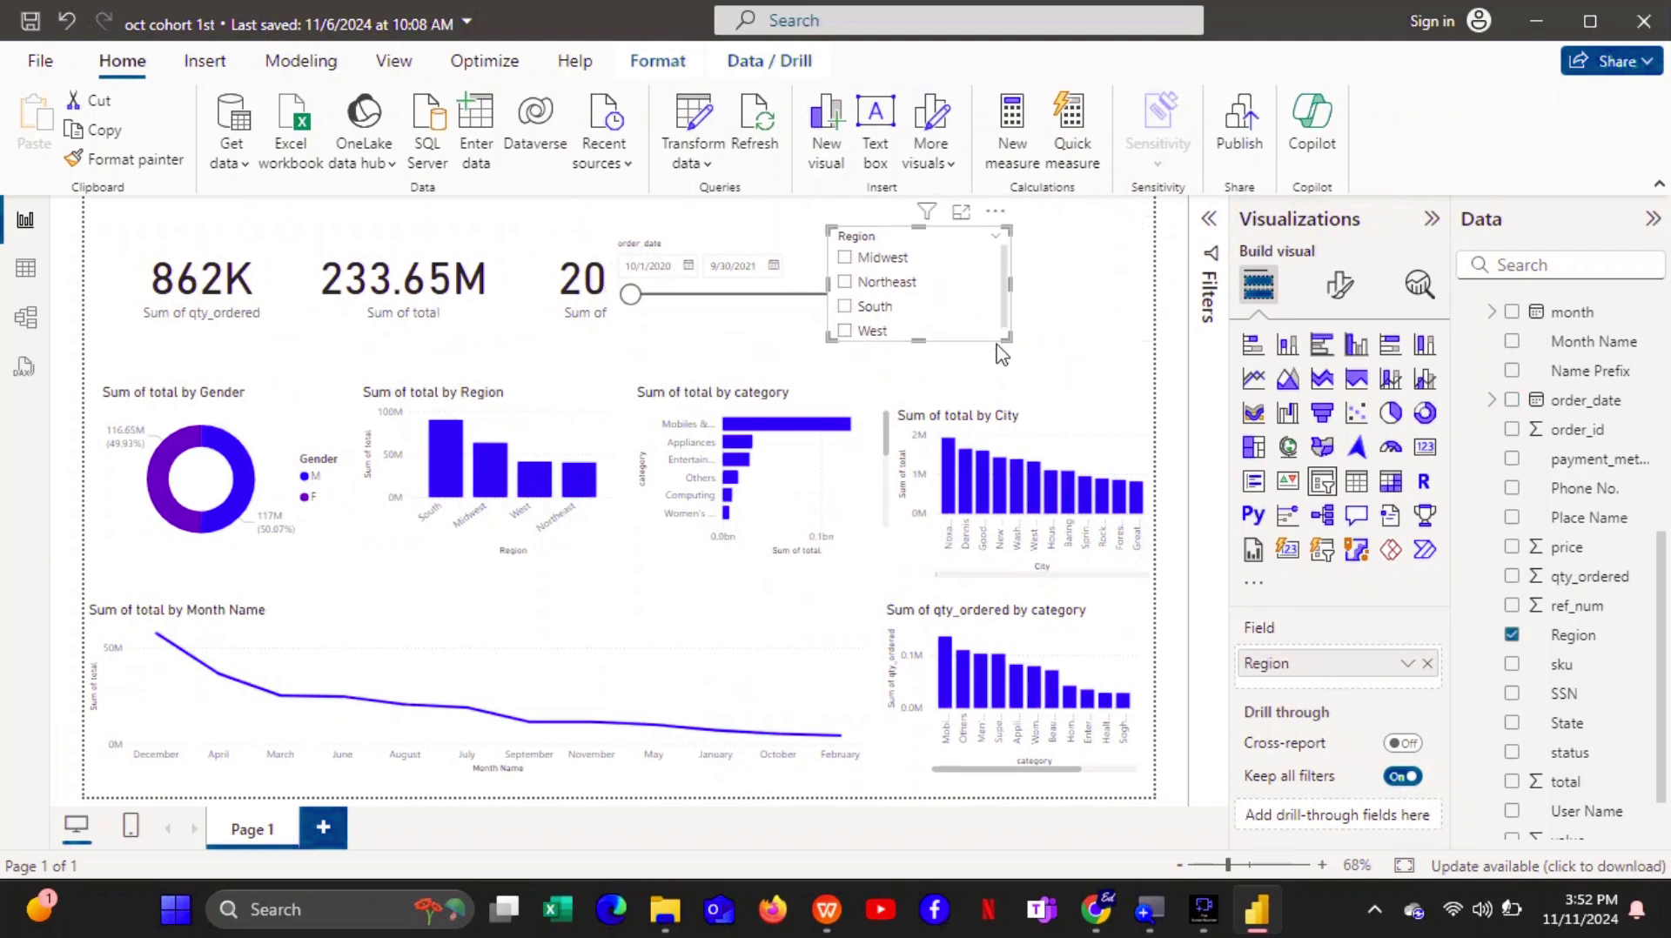
drag(806, 294, 1107, 287)
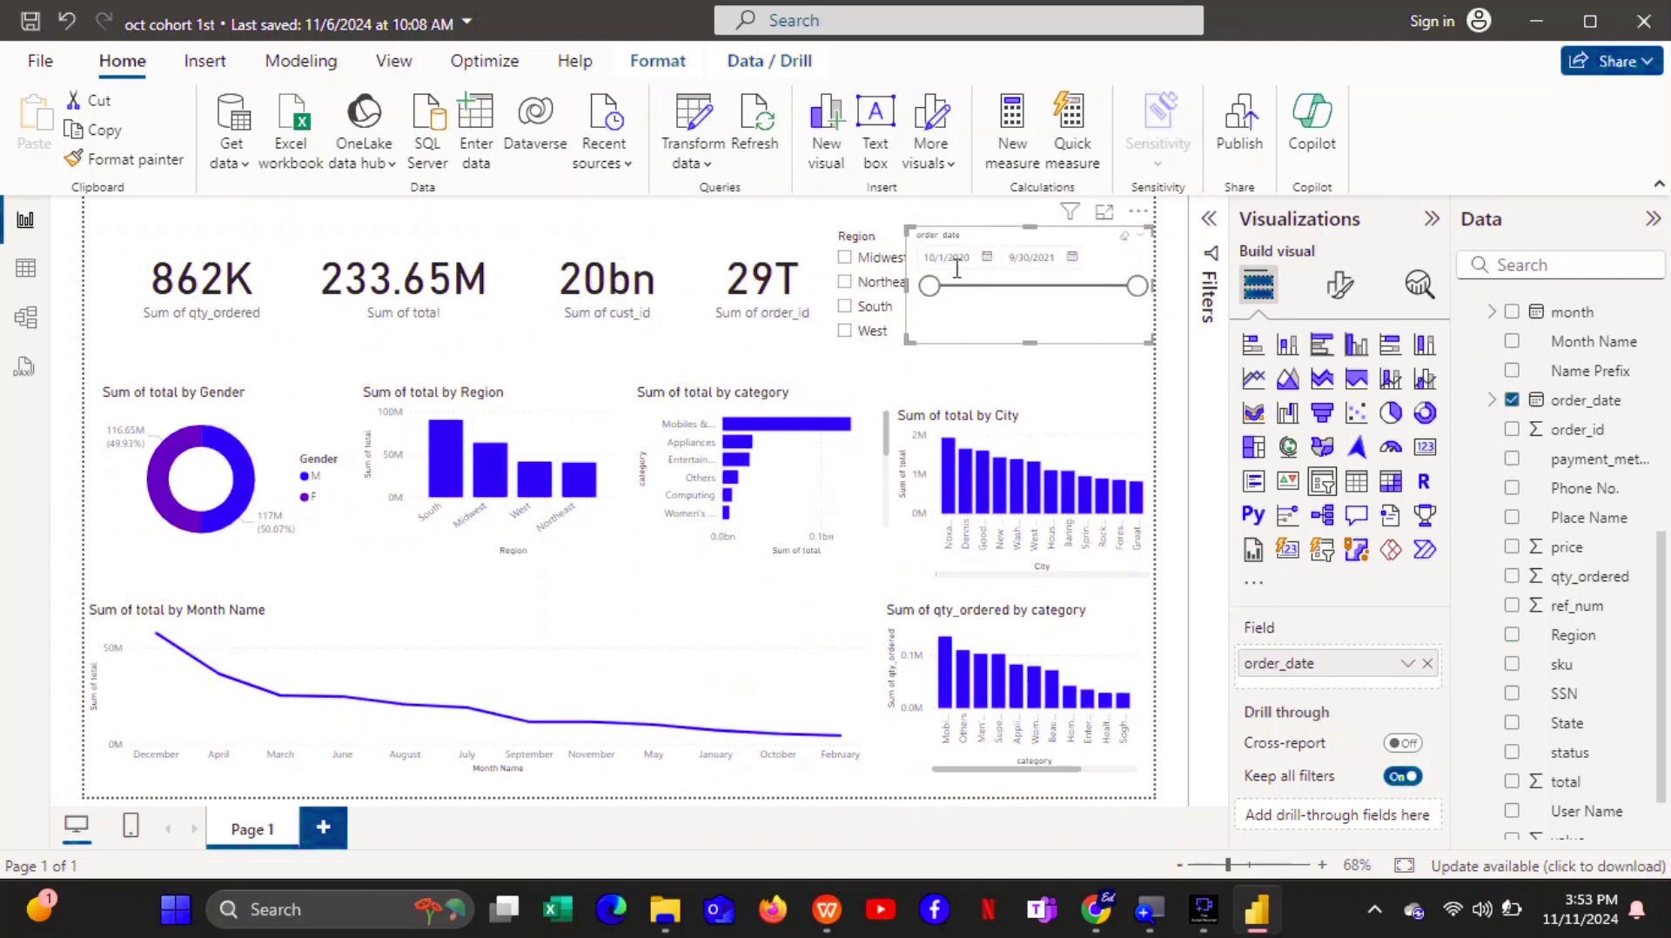
Test the order_date slicer with a start date of 11/27/2020 and reset the start to 10/1/2020.
drag(930, 286, 965, 287)
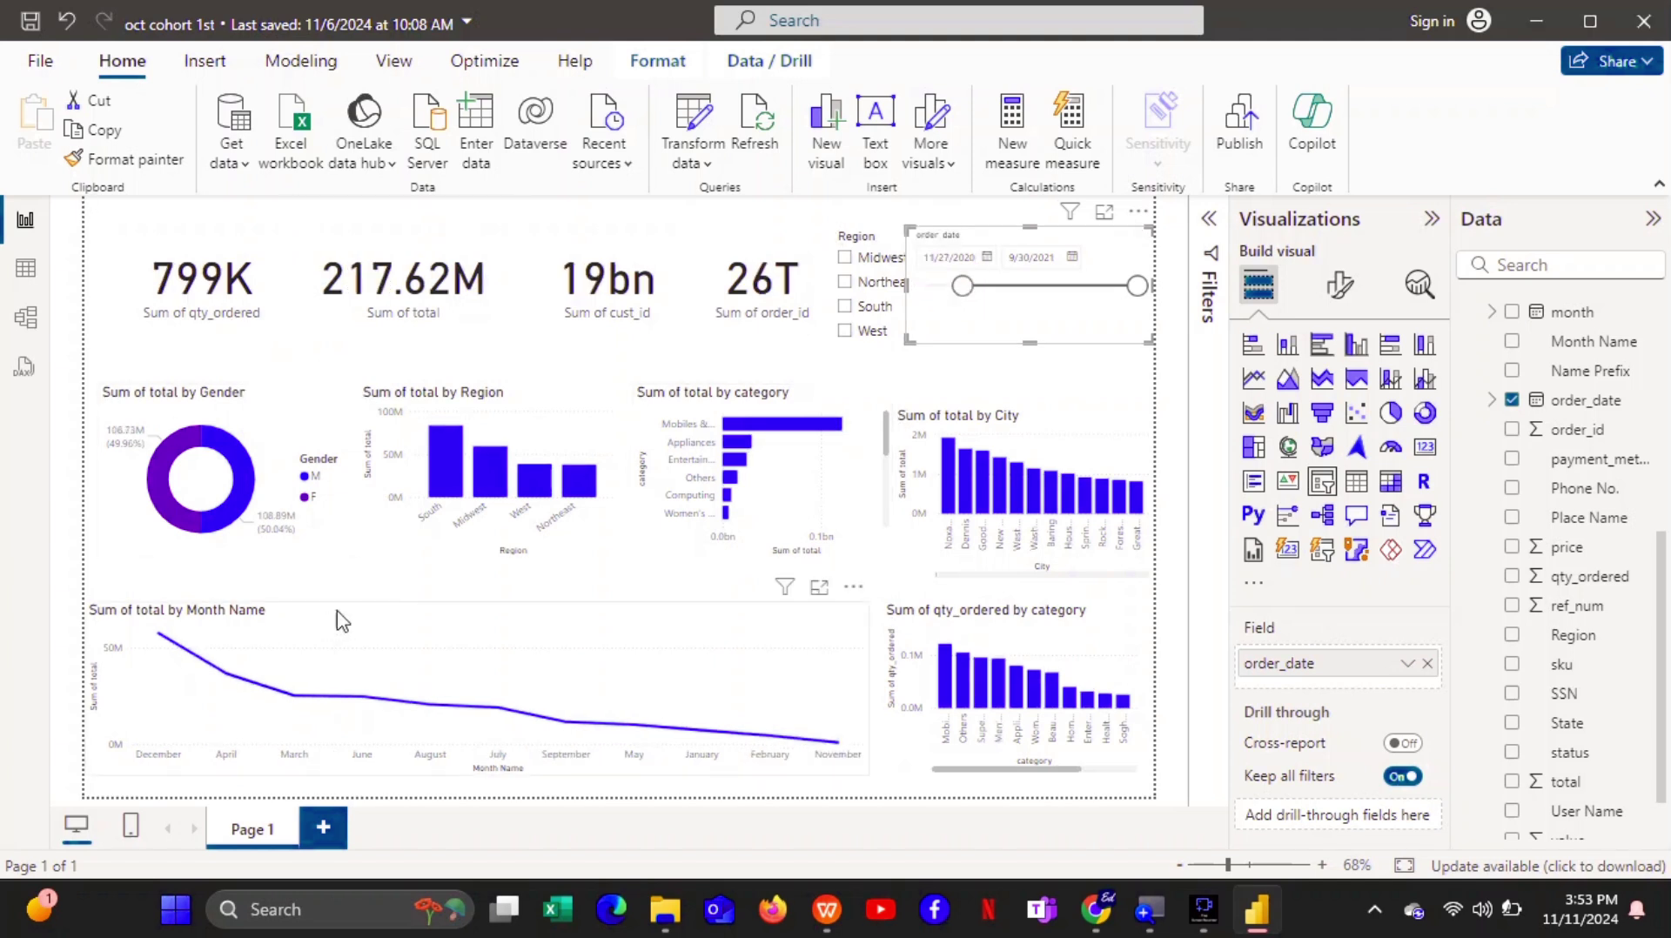
click(961, 287)
drag(961, 288, 921, 294)
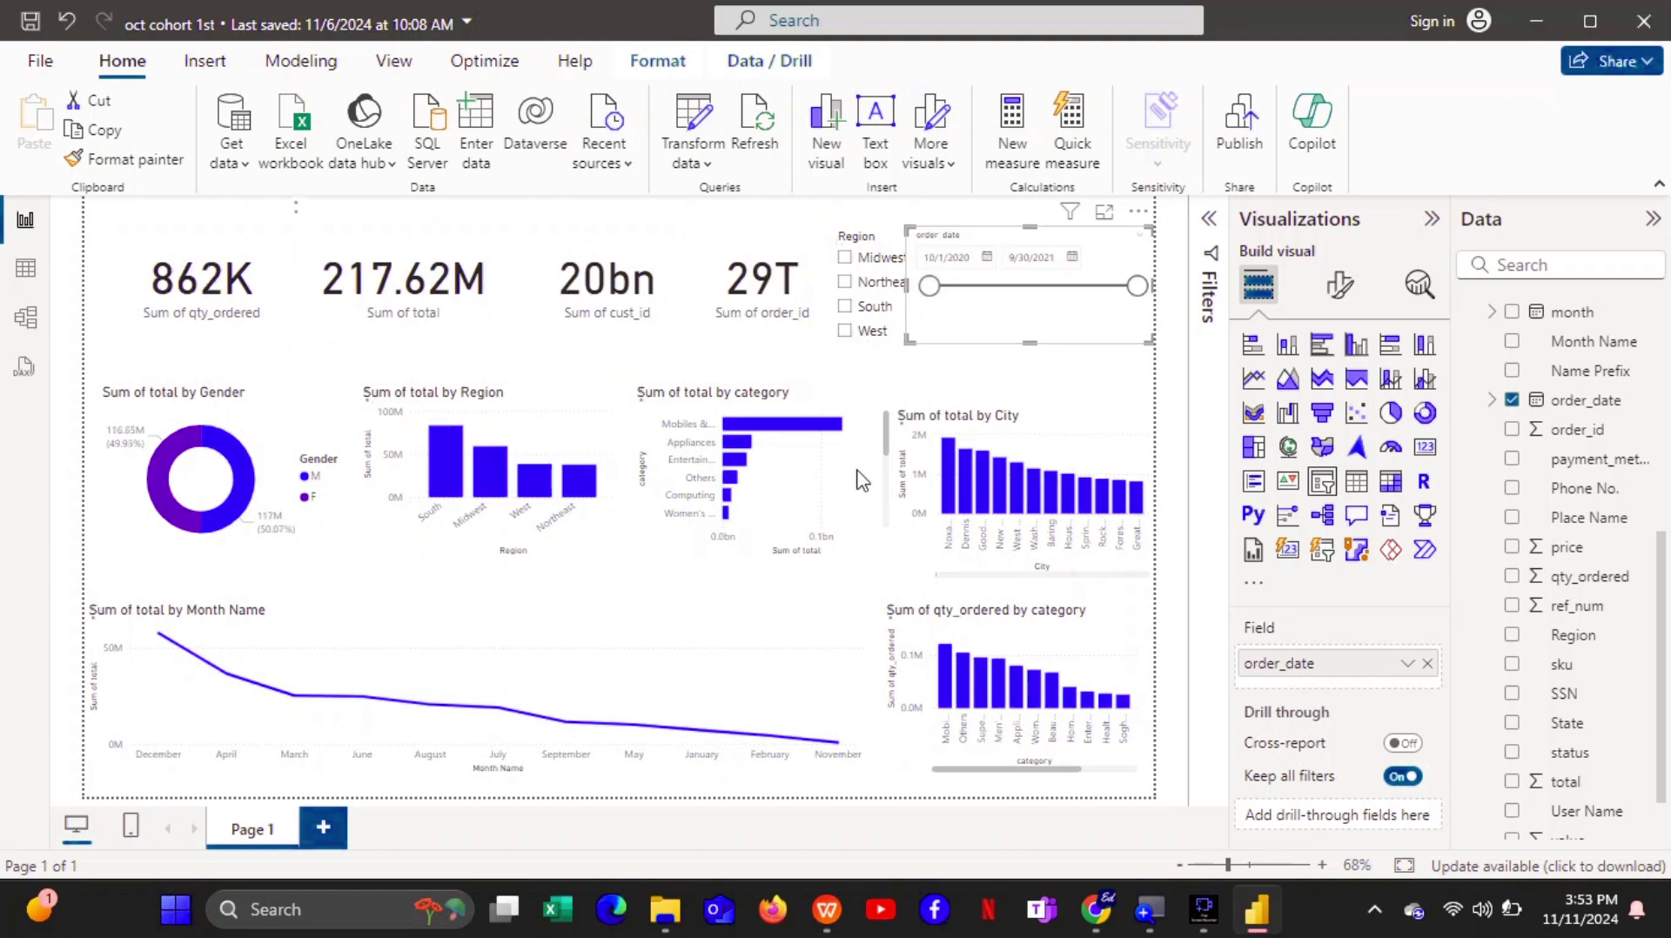
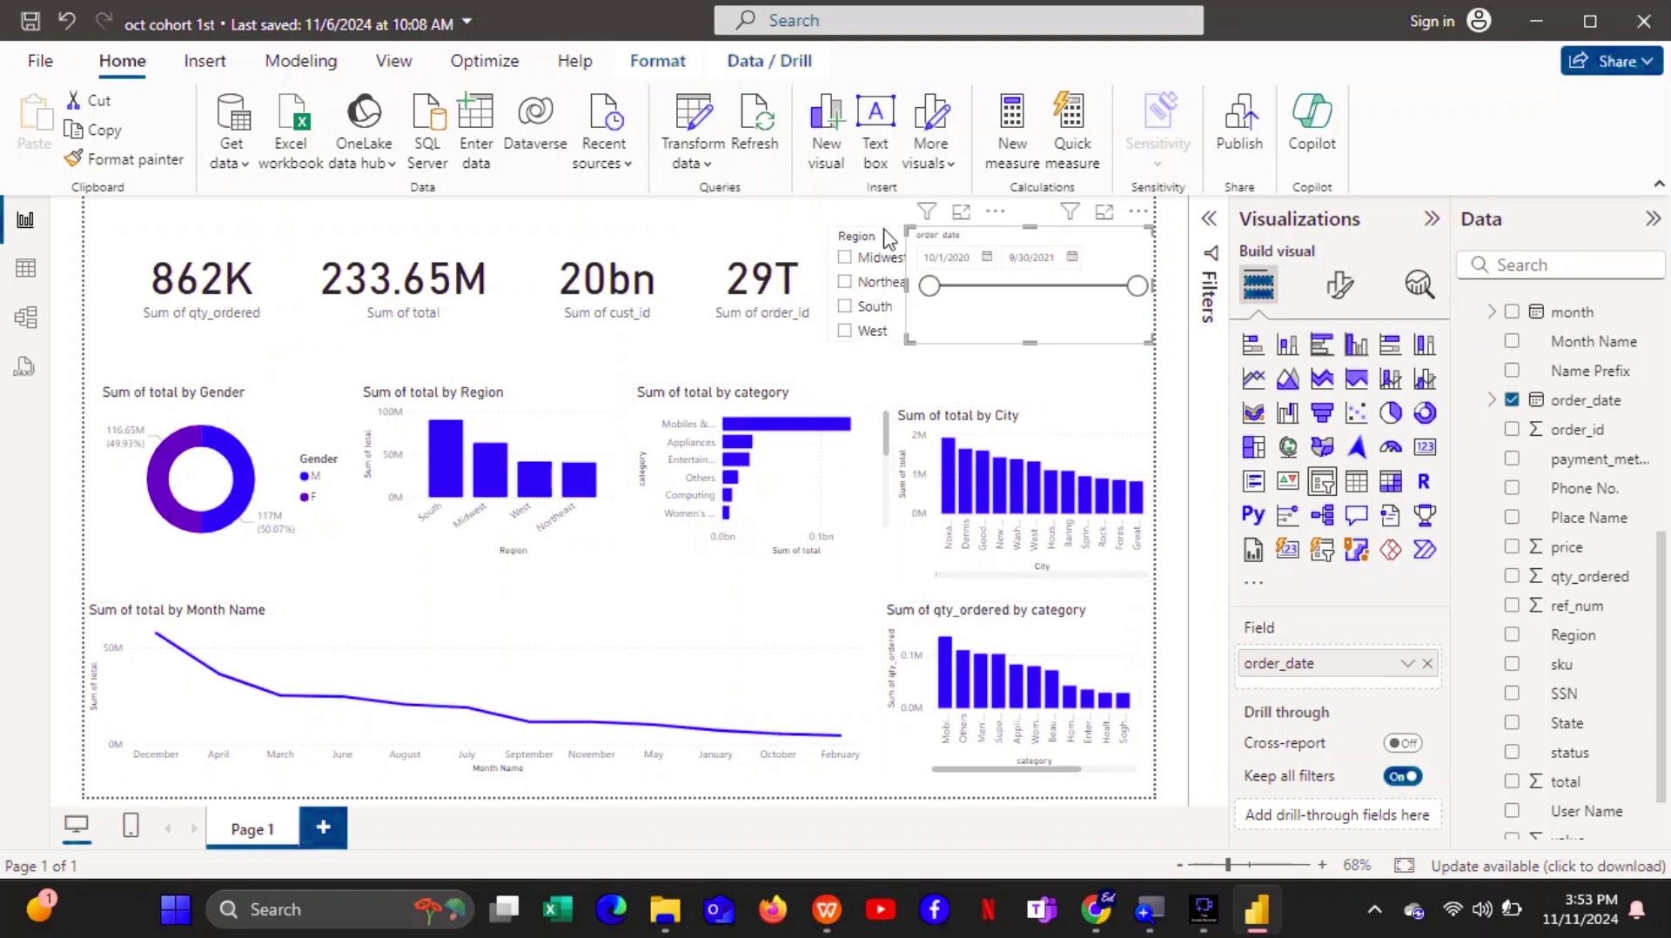
Lower both slicers to the same height, narrow the order_date slicer and place the Region slicer directly beside it.
drag(874, 228, 764, 260)
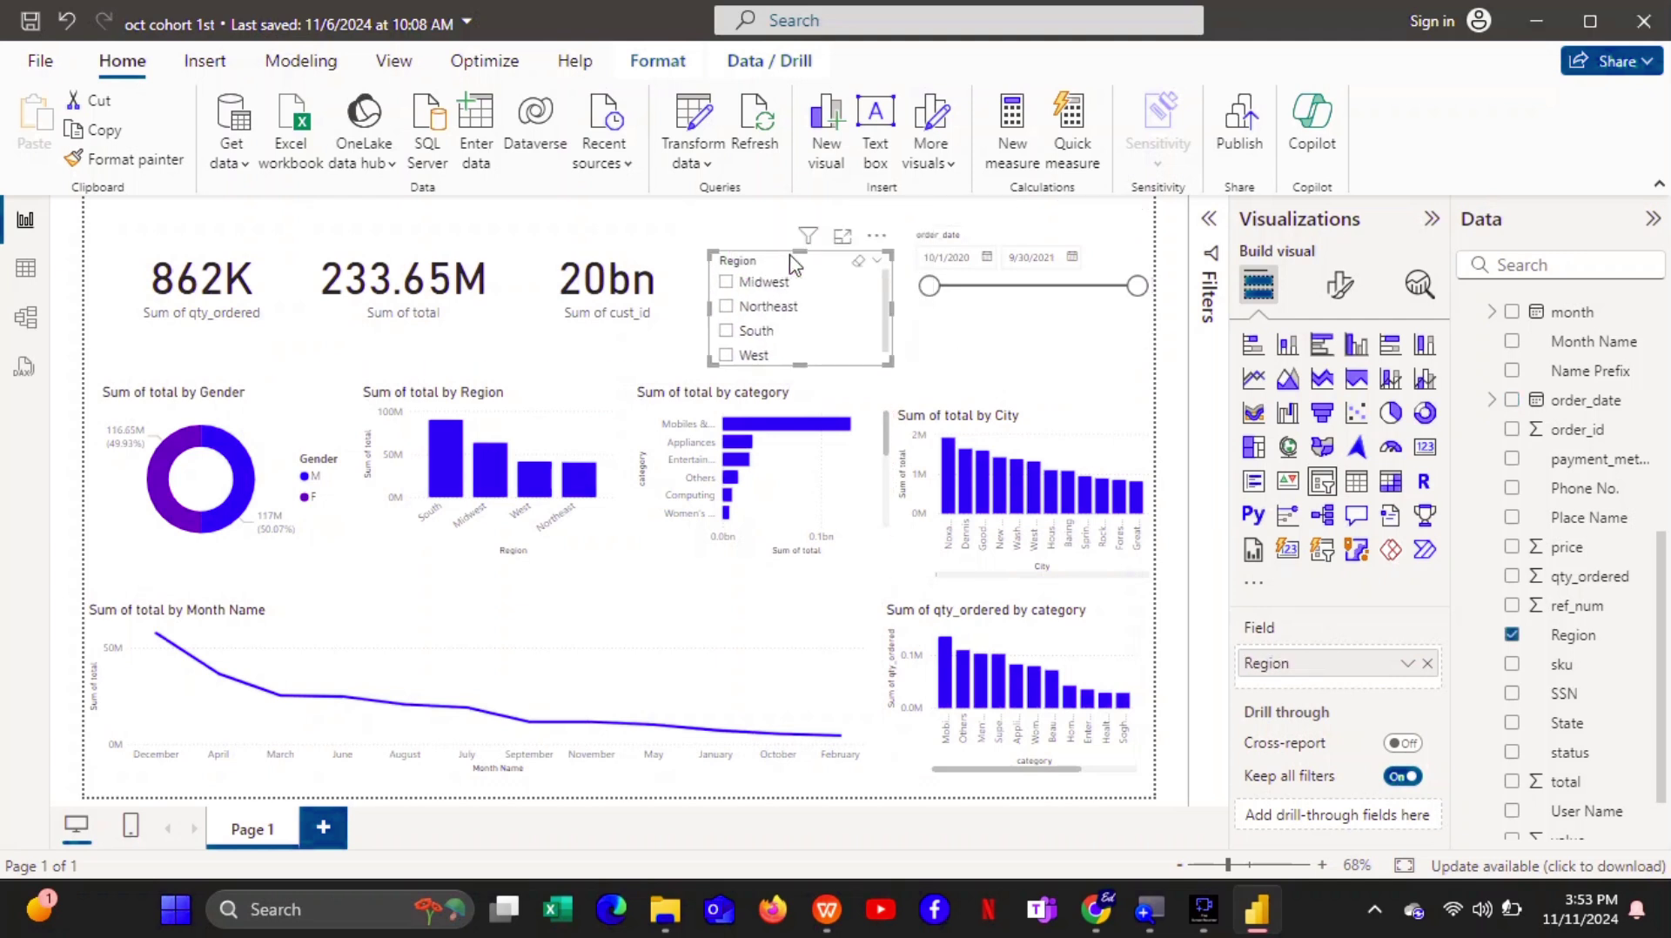
drag(1013, 233, 1010, 257)
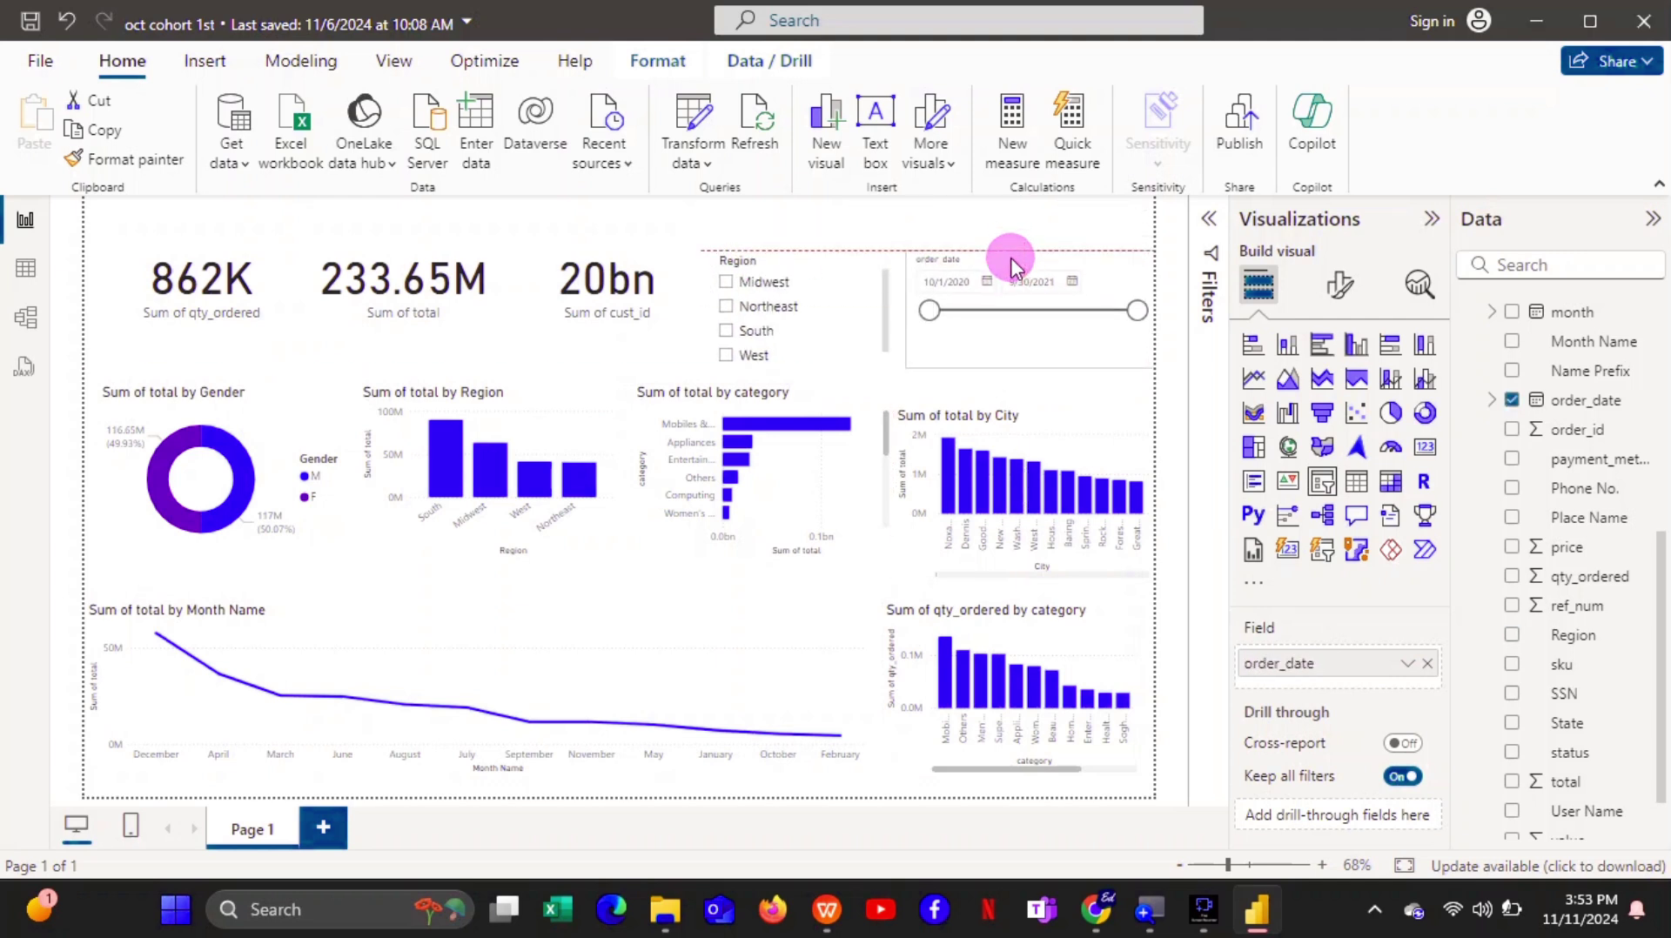
drag(1147, 252, 1107, 254)
drag(1064, 342, 1107, 346)
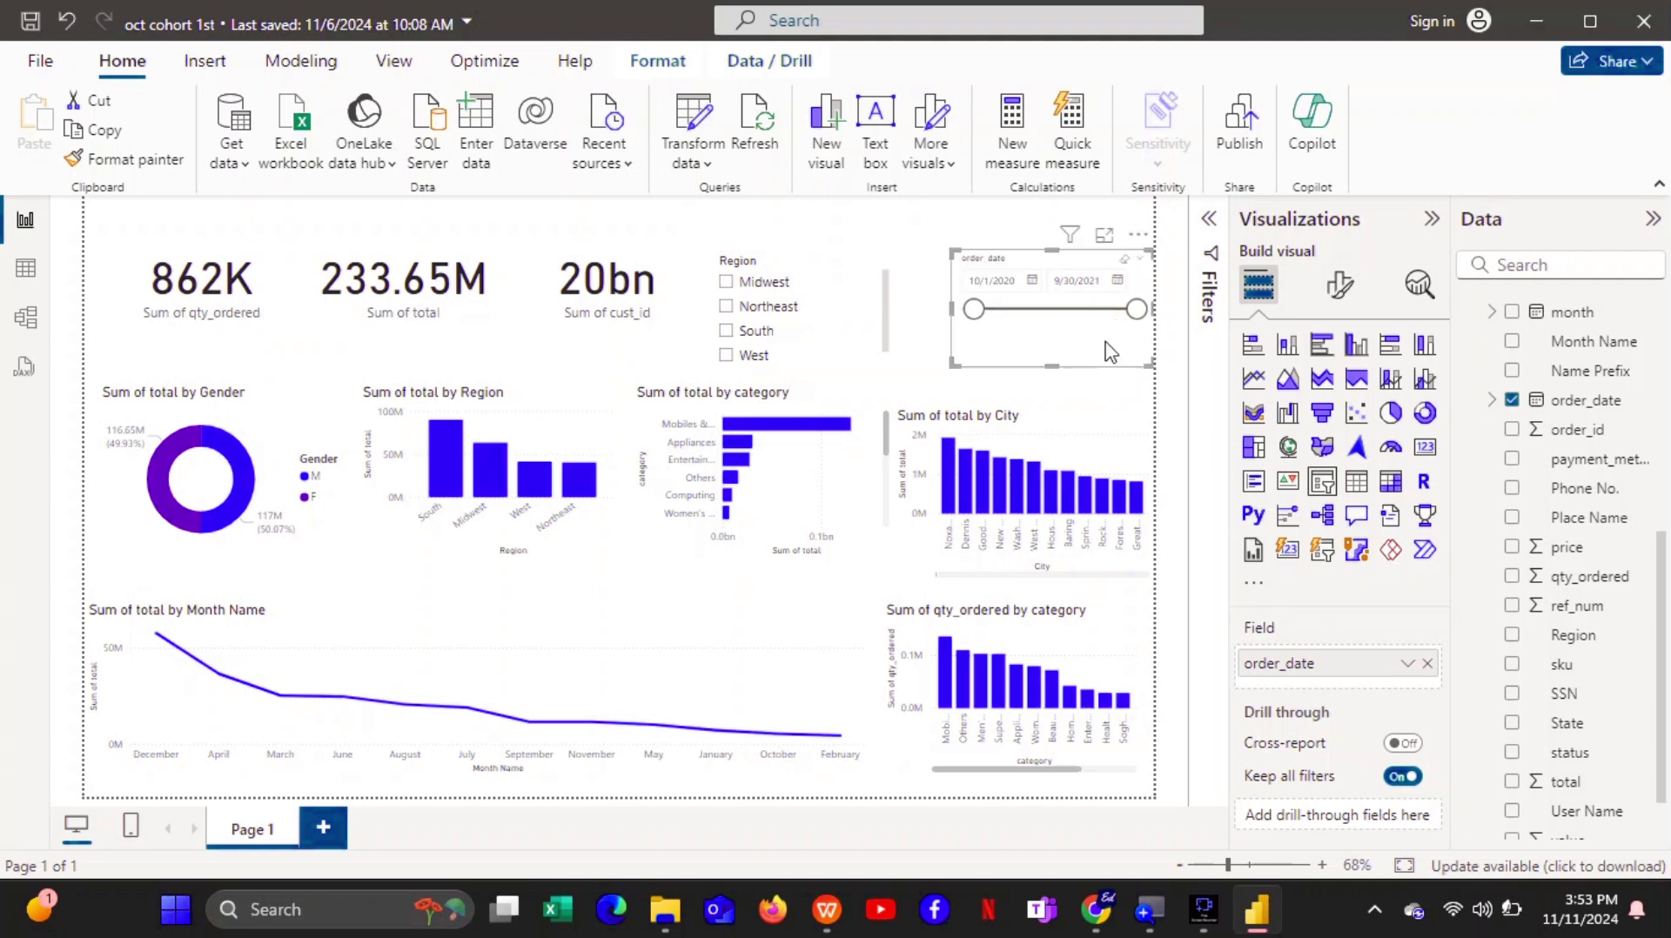
drag(861, 287, 915, 280)
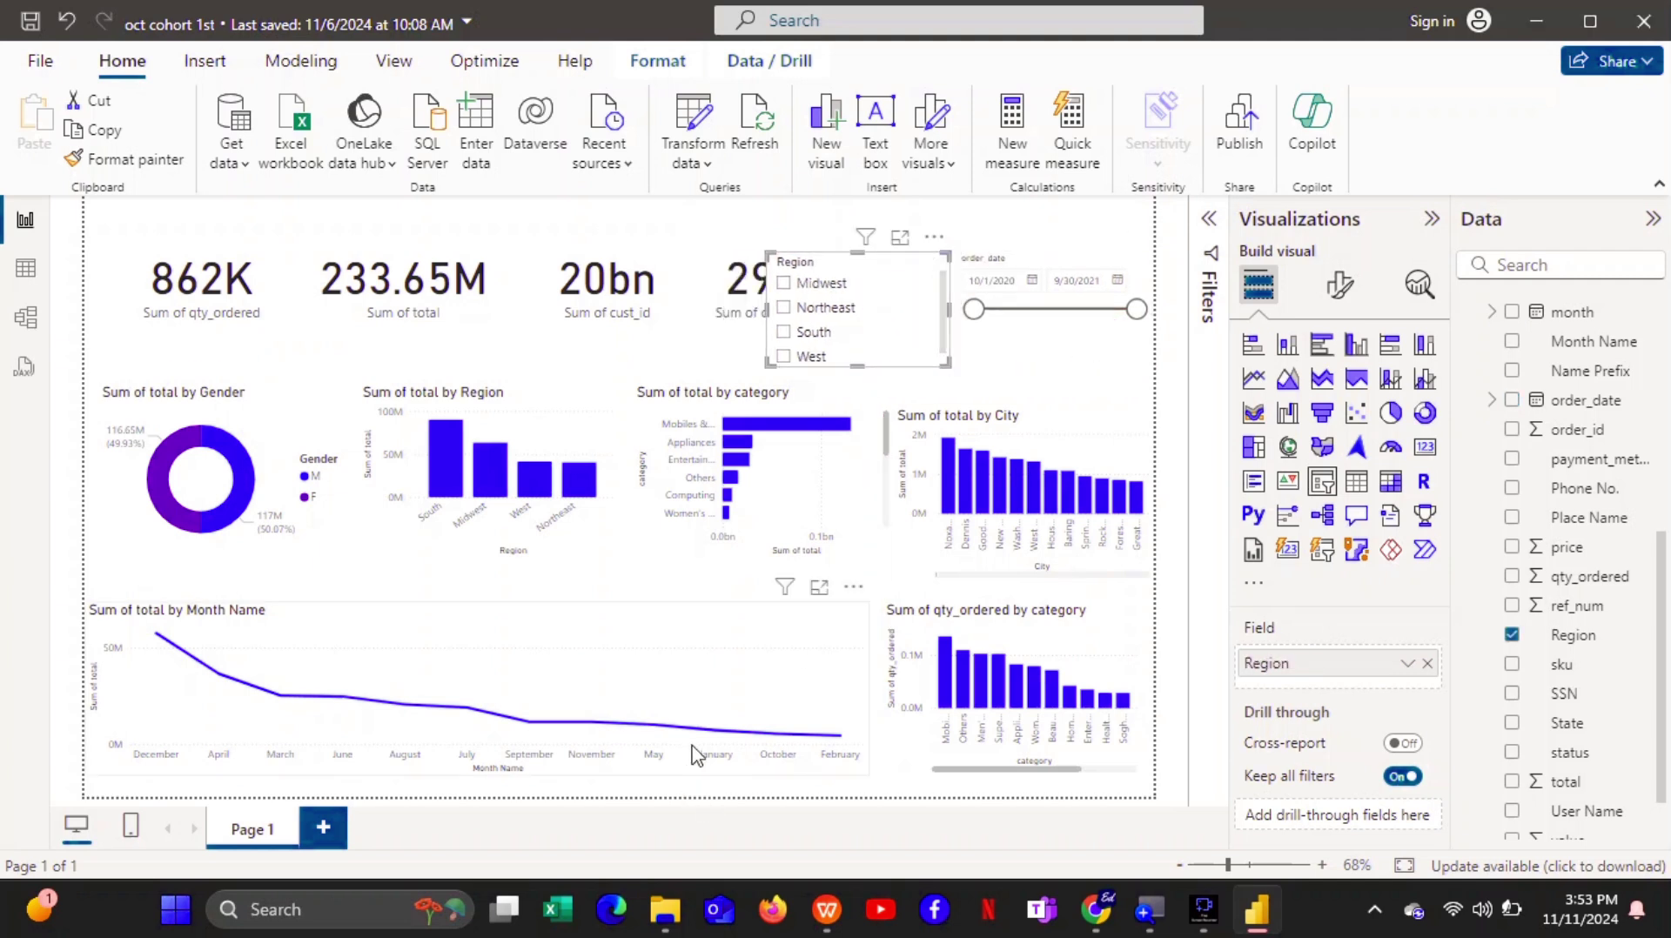
Move the Gender, Region, category and City charts down to leave more space below the cards and slicers.
click(653, 604)
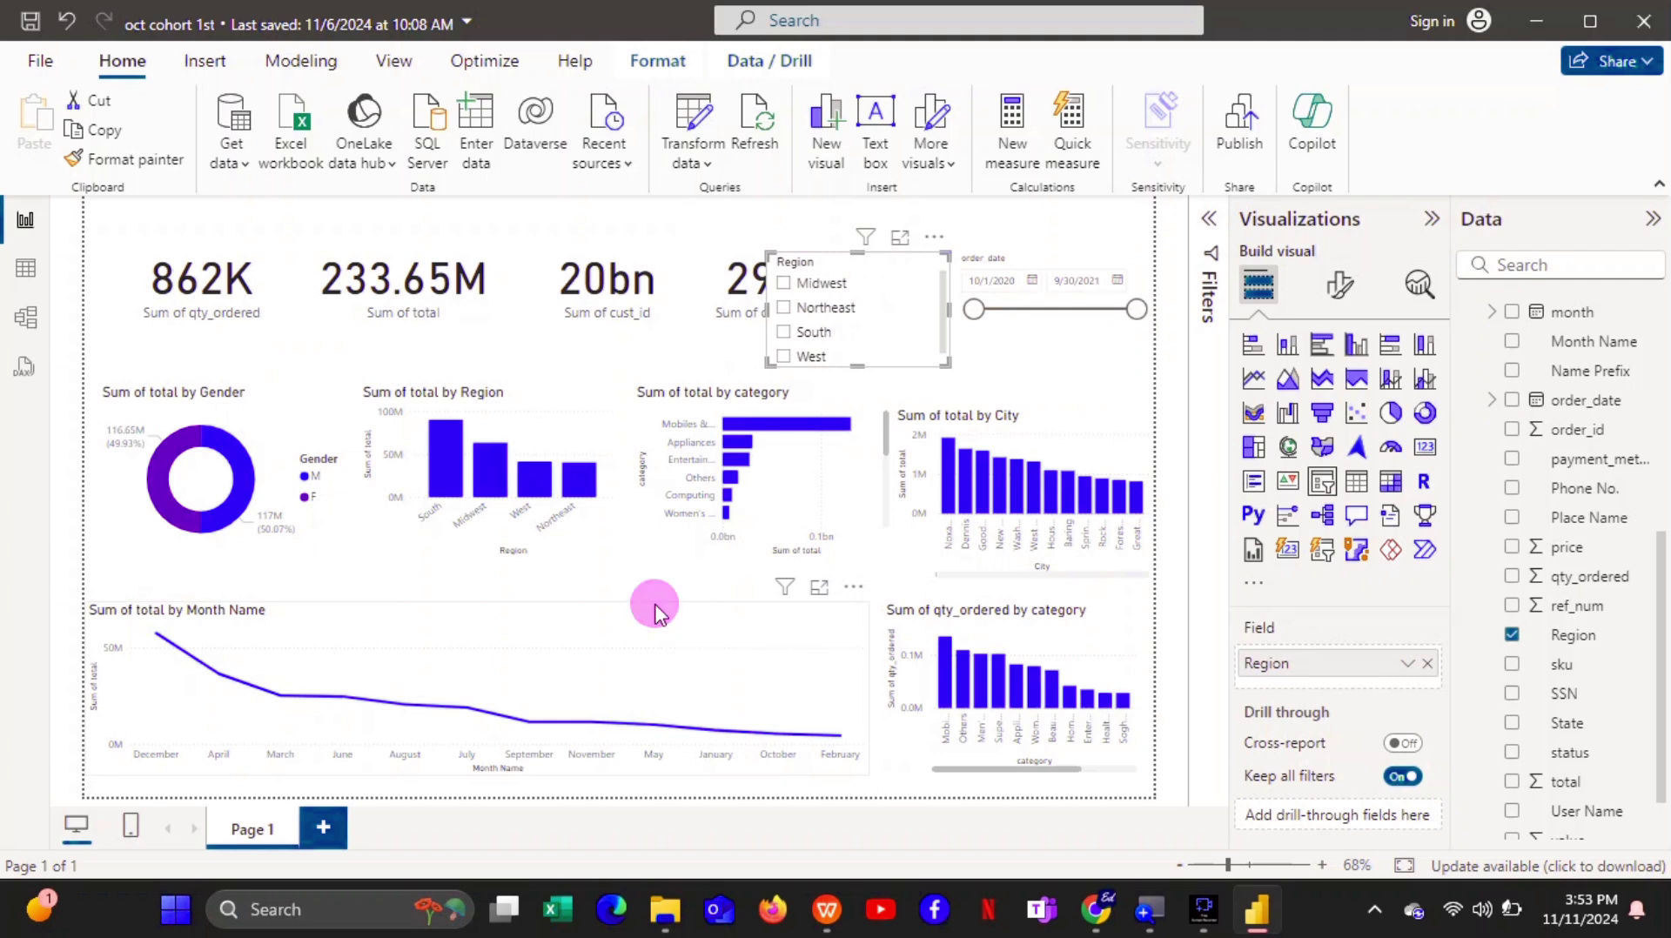
click(294, 409)
drag(293, 409, 279, 446)
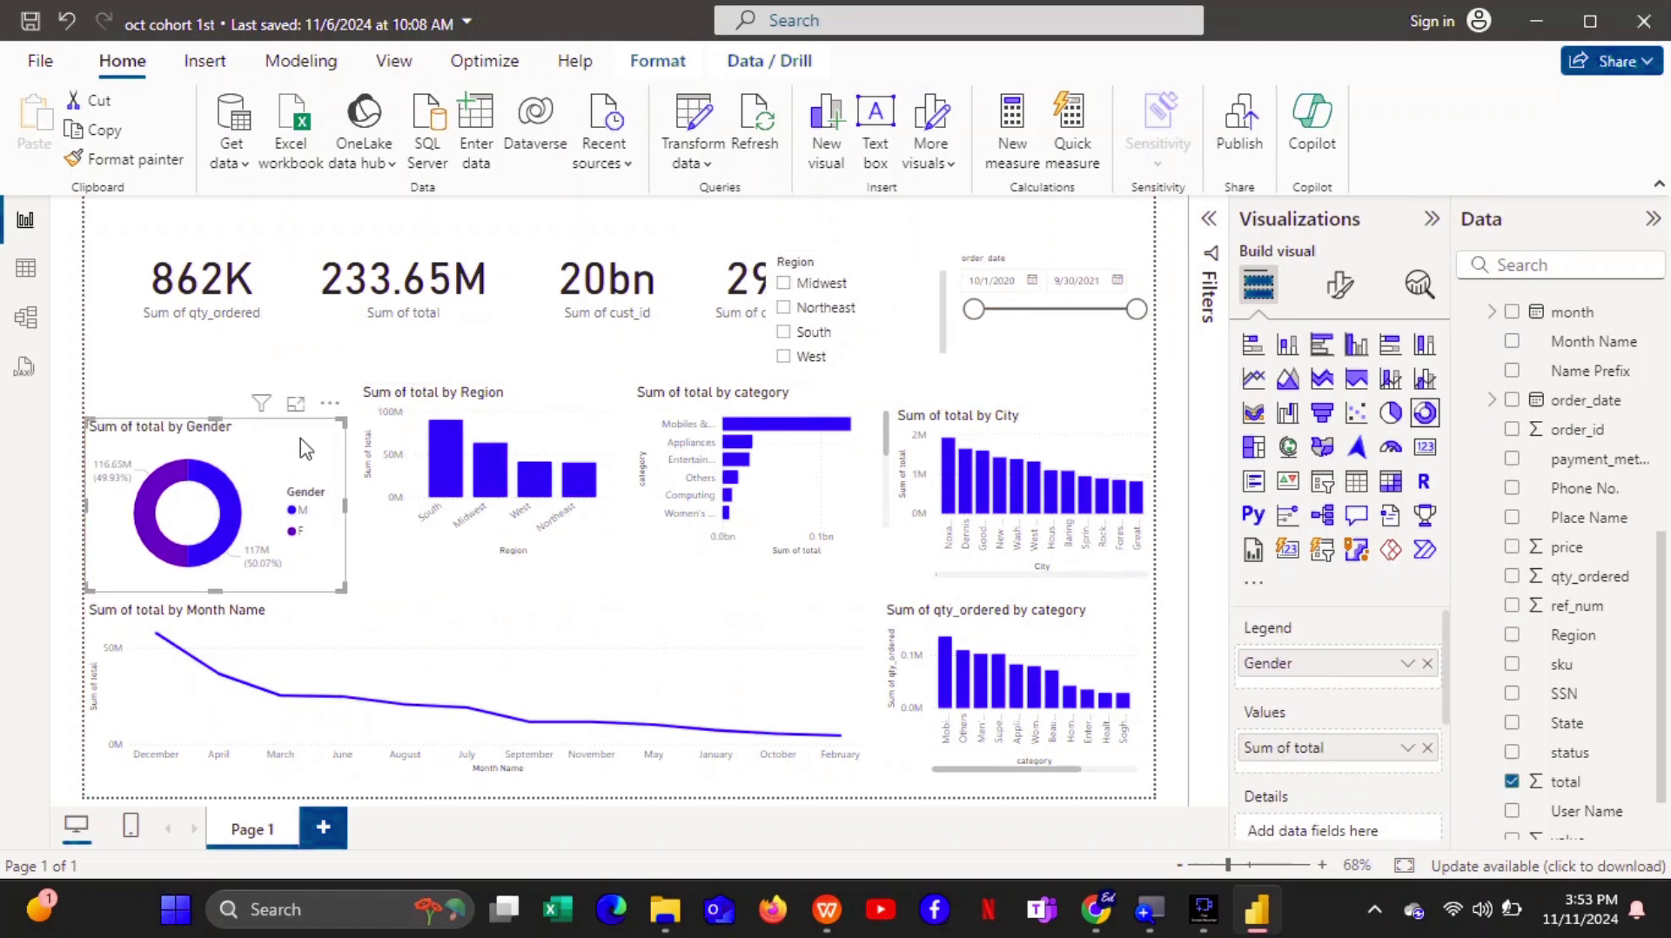
click(592, 404)
drag(592, 404, 590, 444)
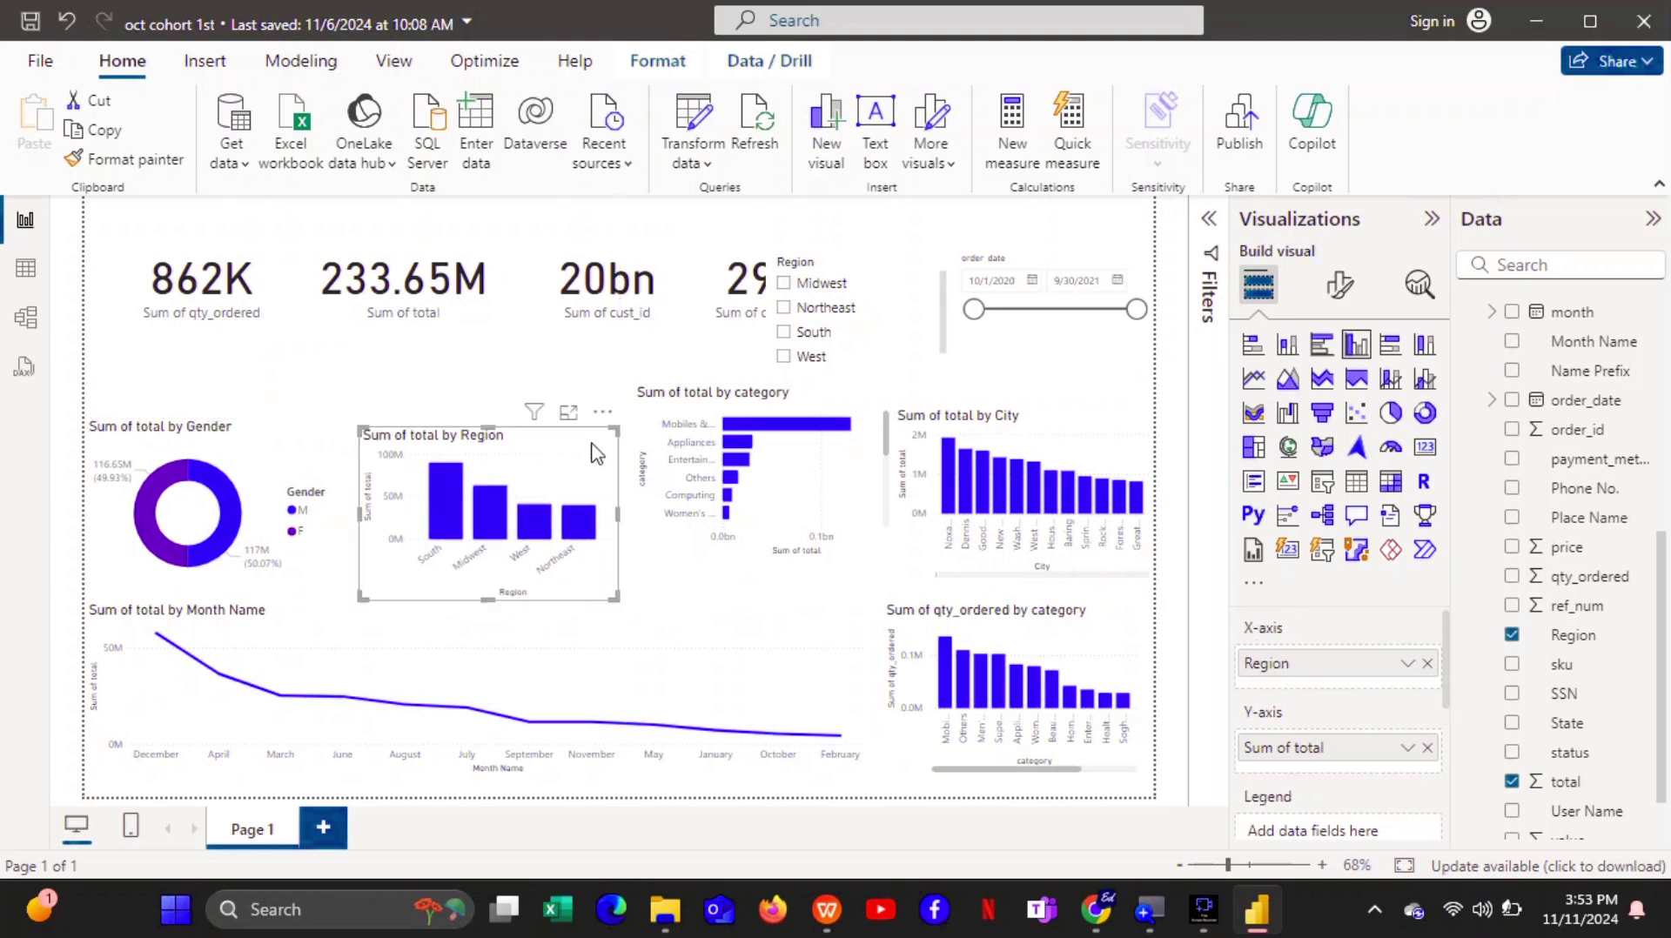
click(843, 402)
drag(834, 433, 833, 461)
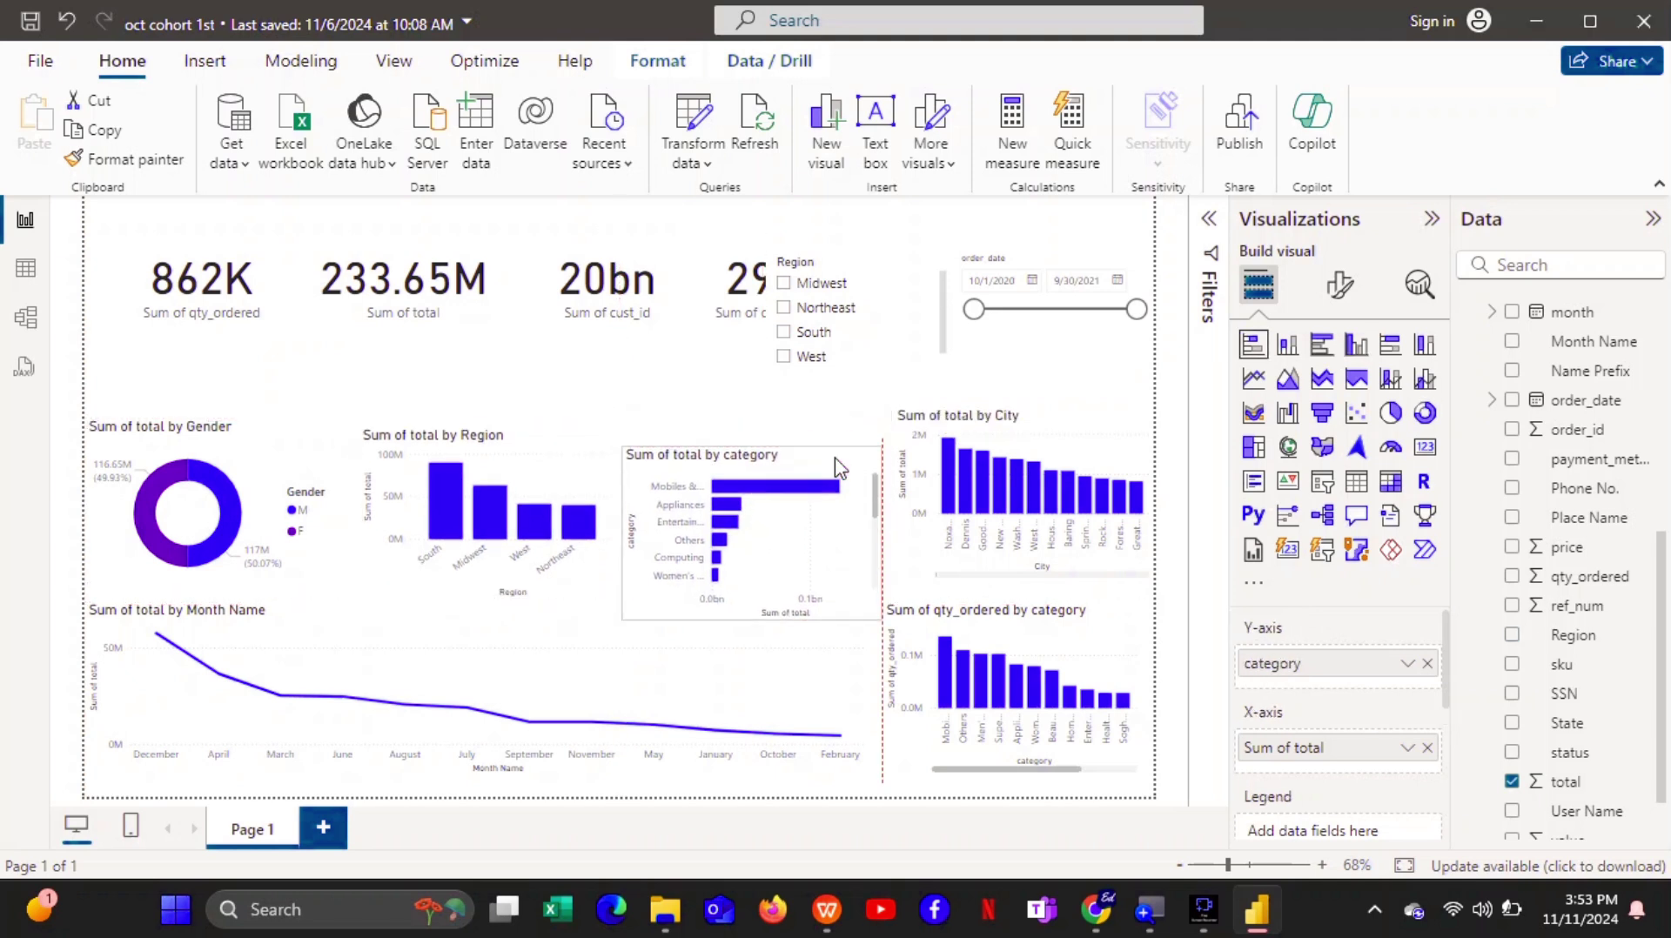
click(1083, 422)
drag(1083, 423, 1090, 461)
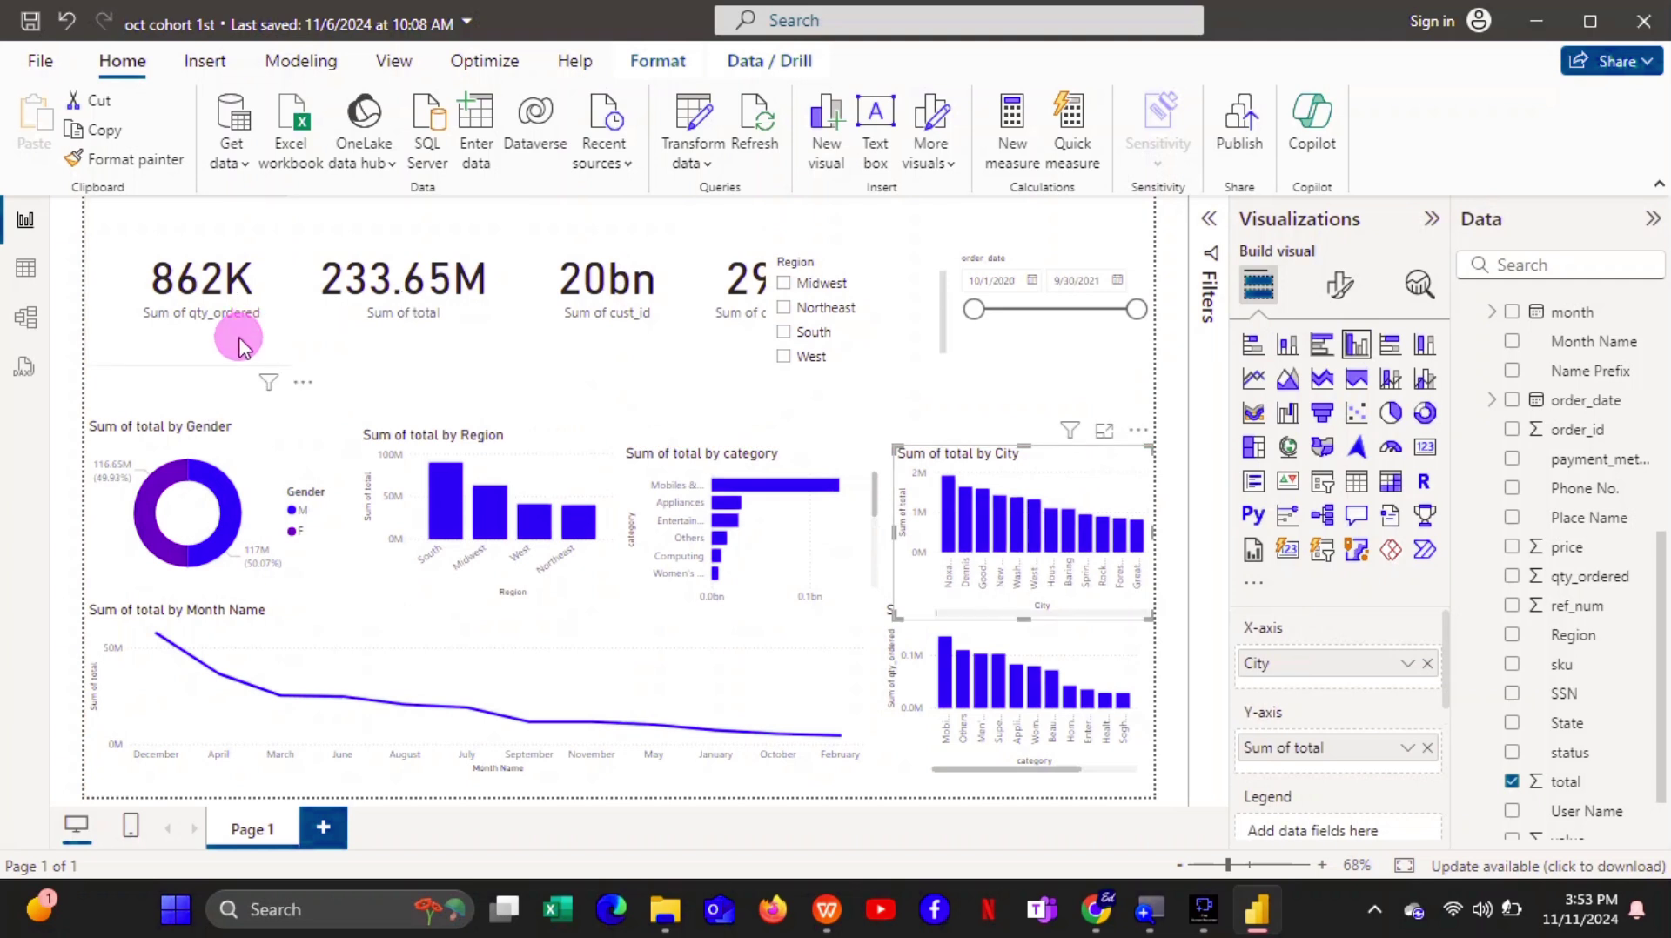
Move the Sum of qty_ordered and Sum of total cards down, nudge the Region chart aside and shrink the Sum of total card.
drag(239, 346, 235, 376)
drag(388, 336, 385, 402)
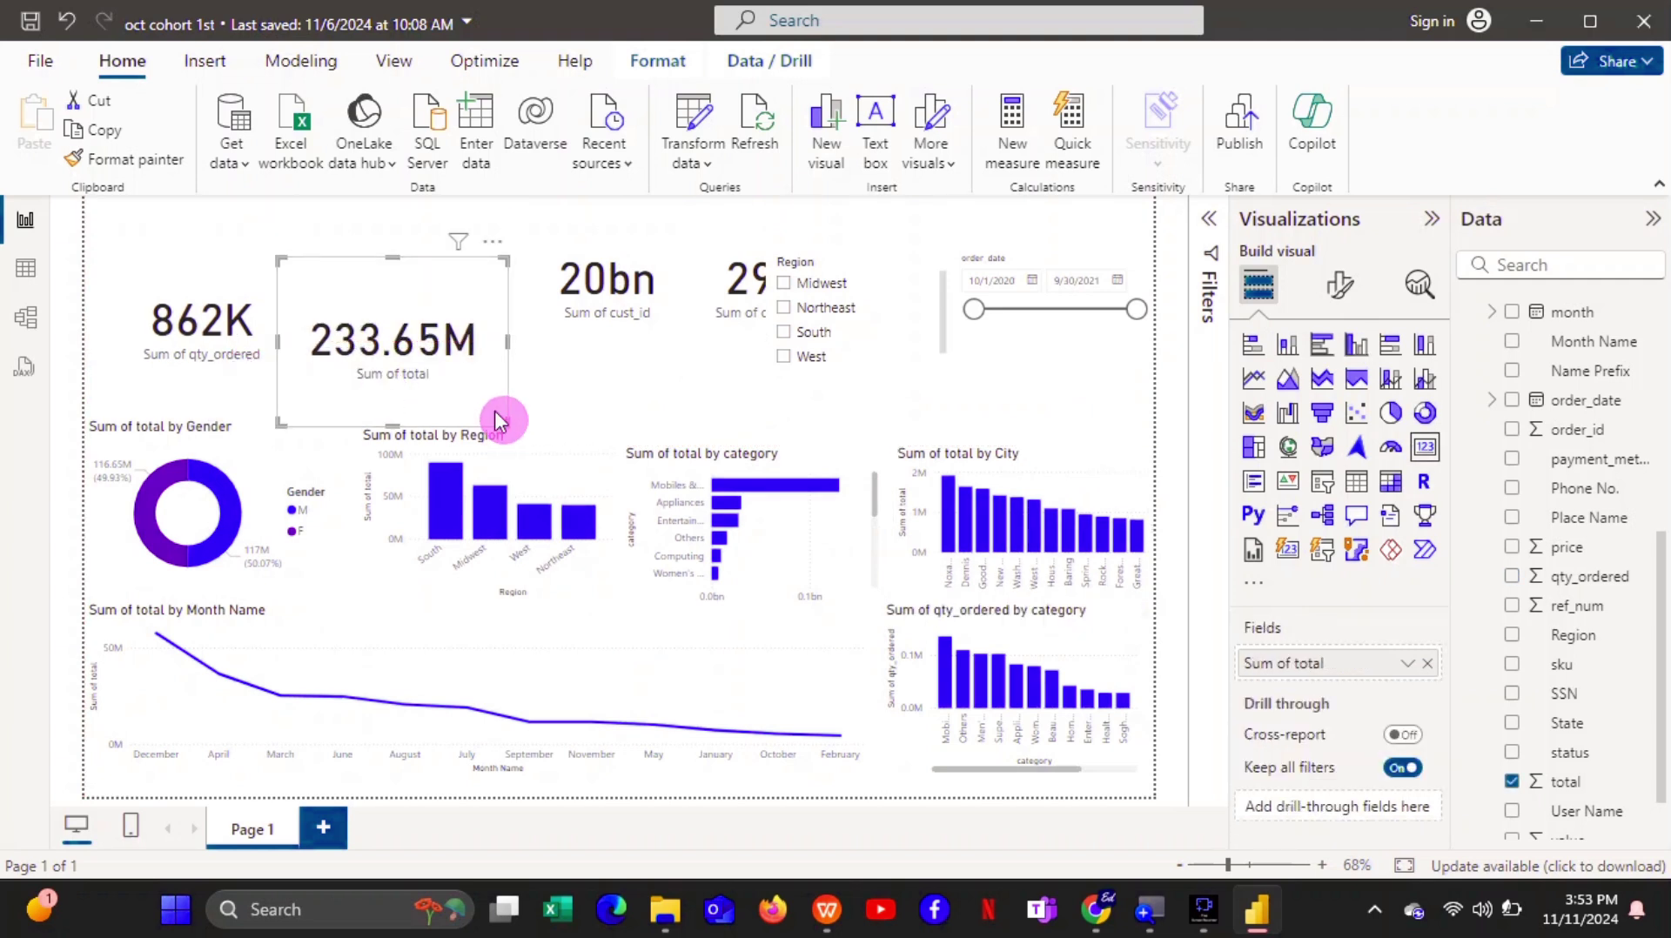
drag(498, 422, 504, 422)
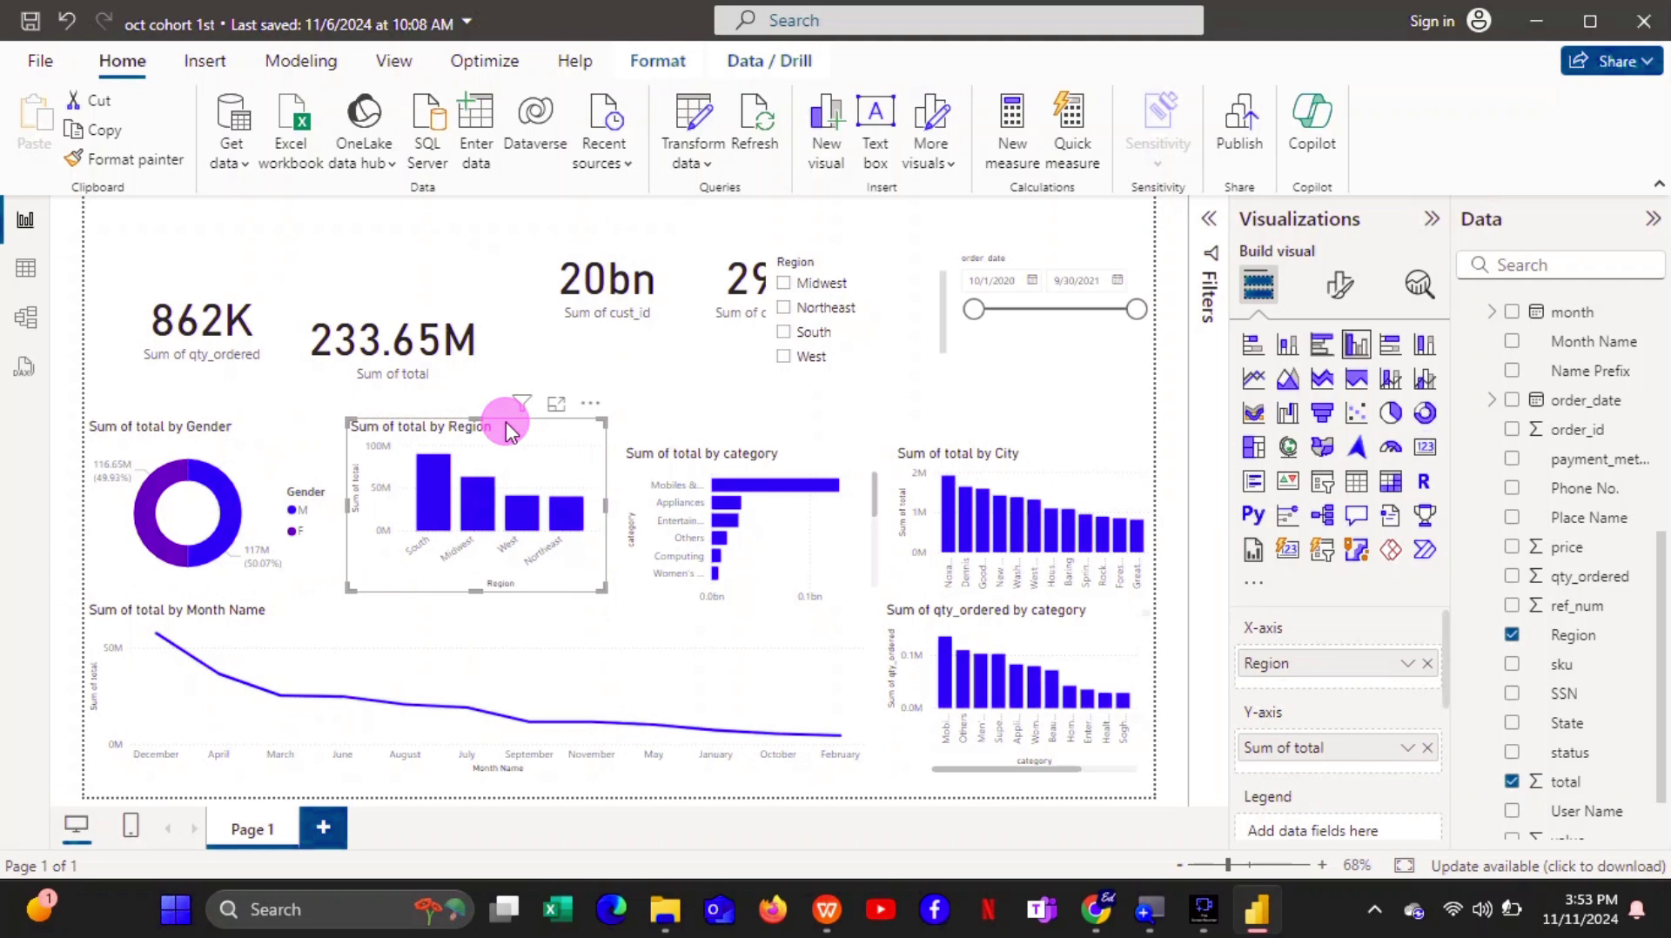
click(502, 367)
mouse_move(512, 427)
mouse_down()
mouse_move(436, 362)
mouse_move(502, 398)
mouse_up()
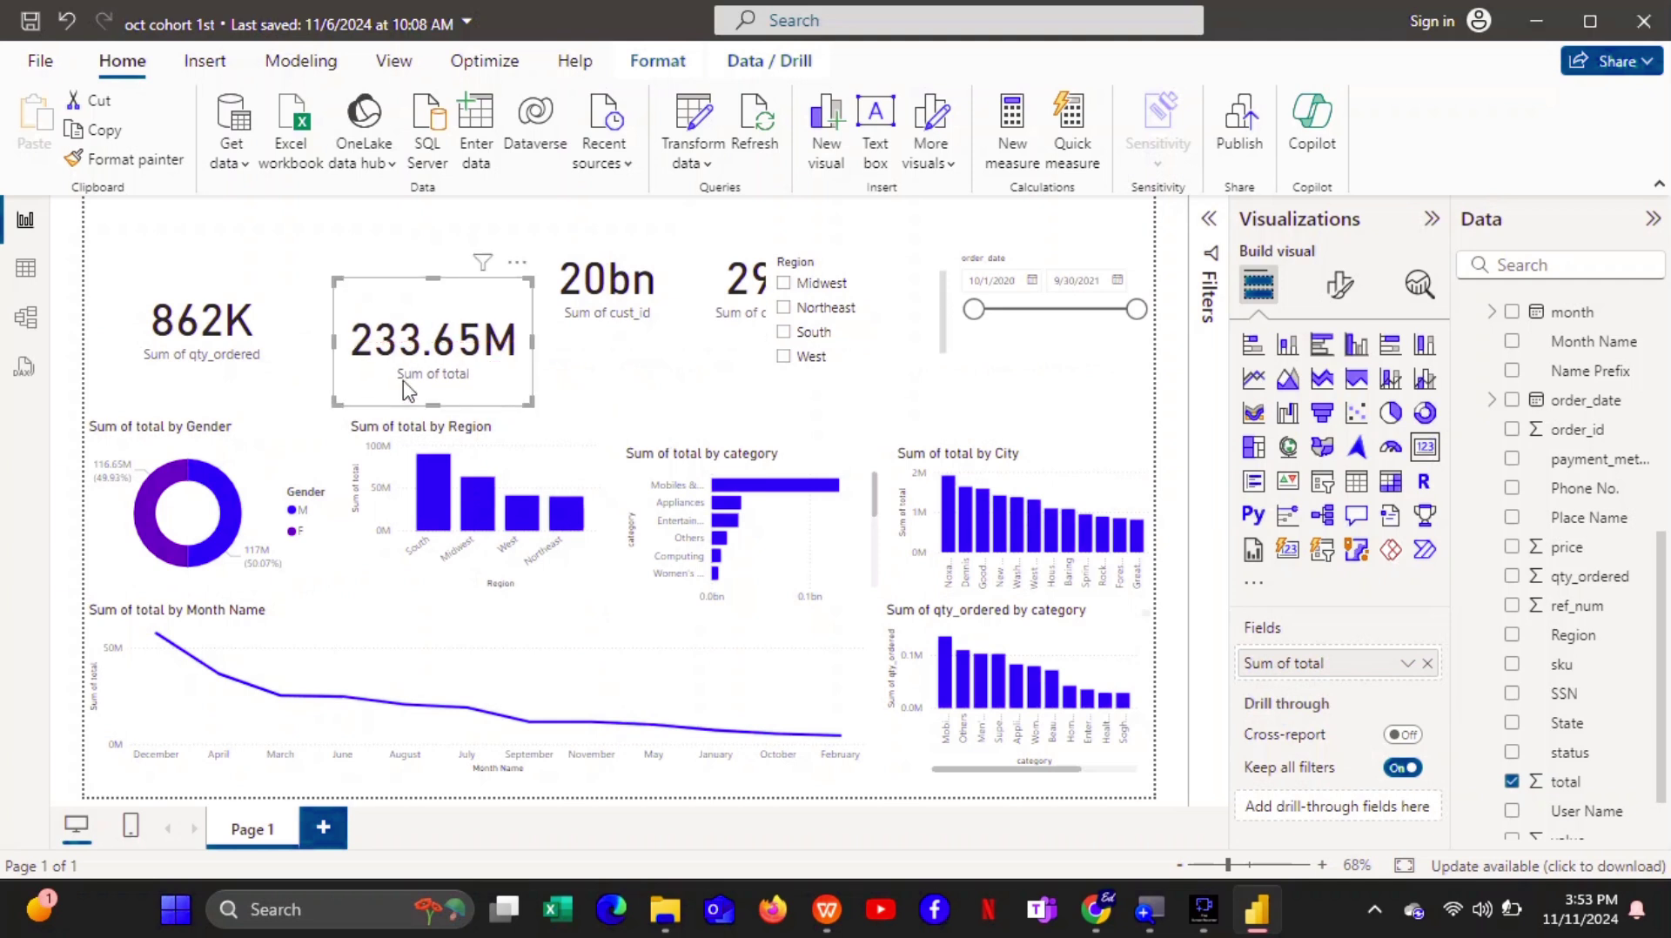
Shrink and lower the Sum of qty_ordered card, and place the Sum of total card directly beside it.
click(304, 383)
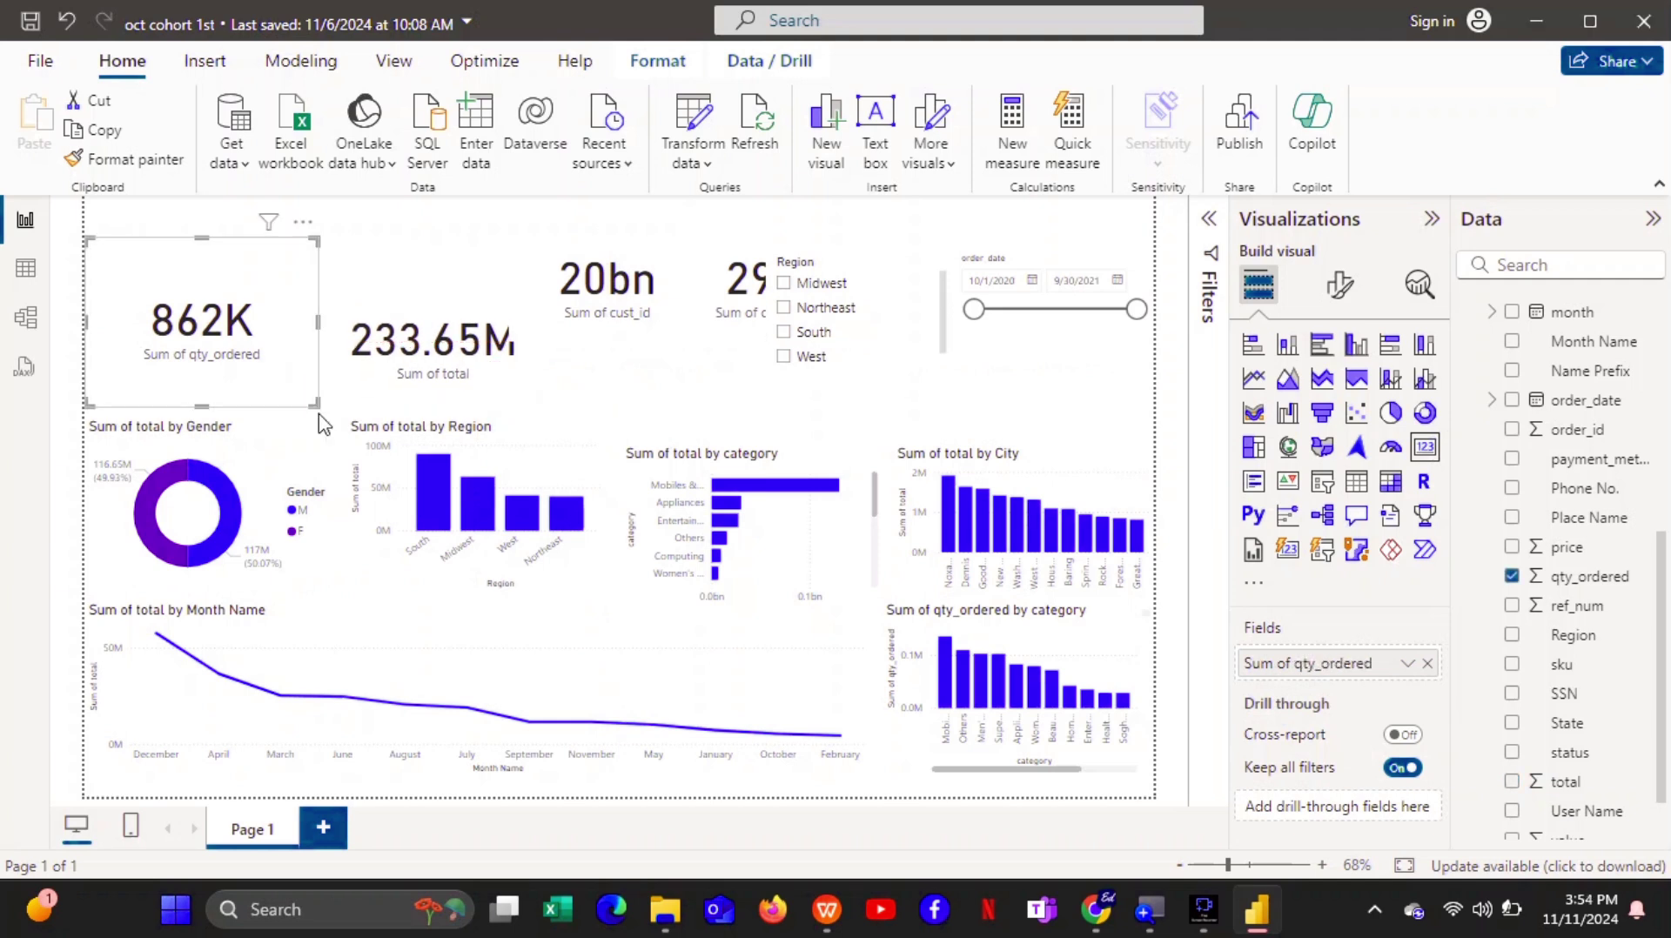
click(312, 400)
drag(305, 401, 263, 377)
drag(237, 306, 245, 349)
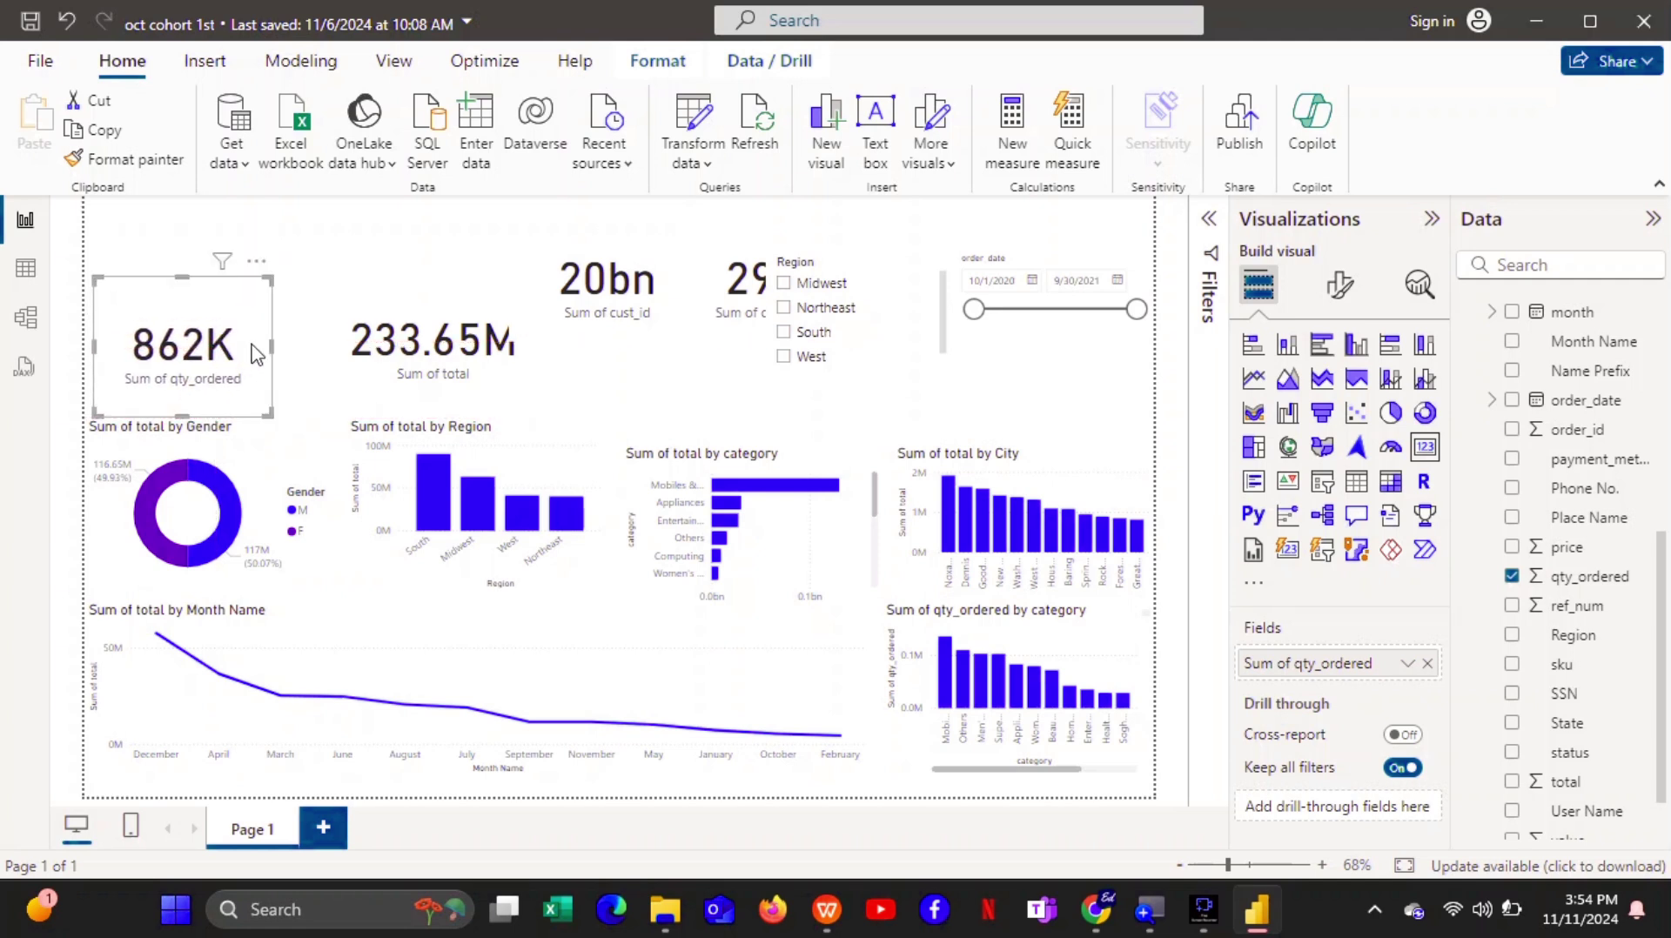
drag(421, 306, 329, 328)
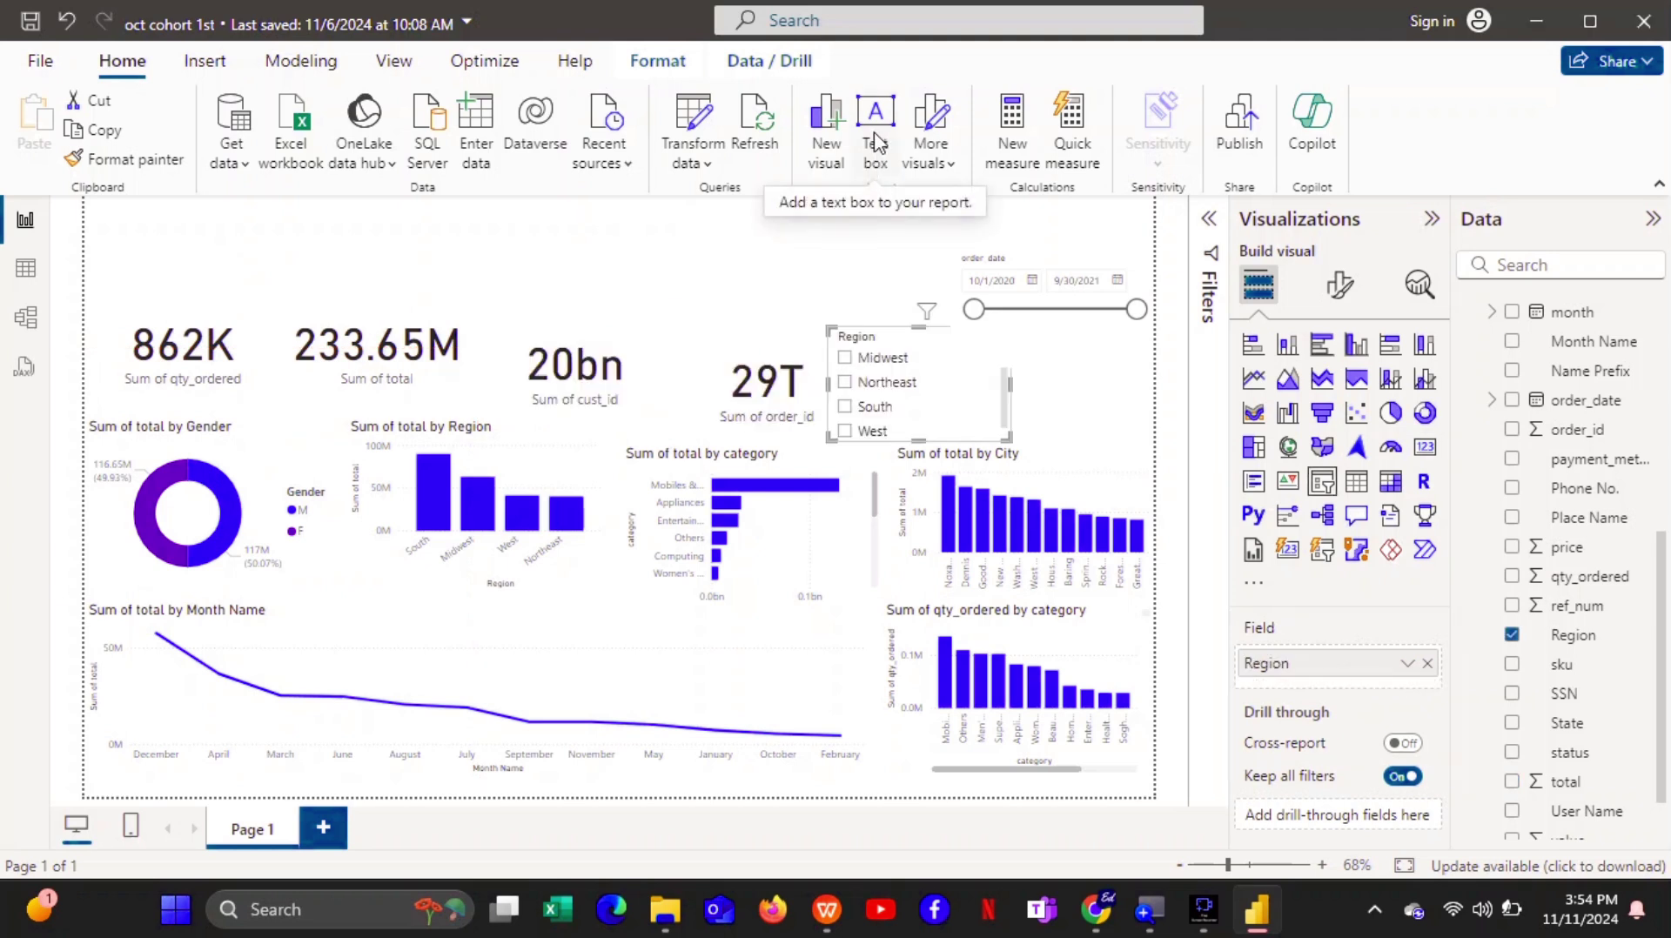
Insert a text box above the cards with the title SALES DATA ANALYSIS DASHBOARD.
click(877, 142)
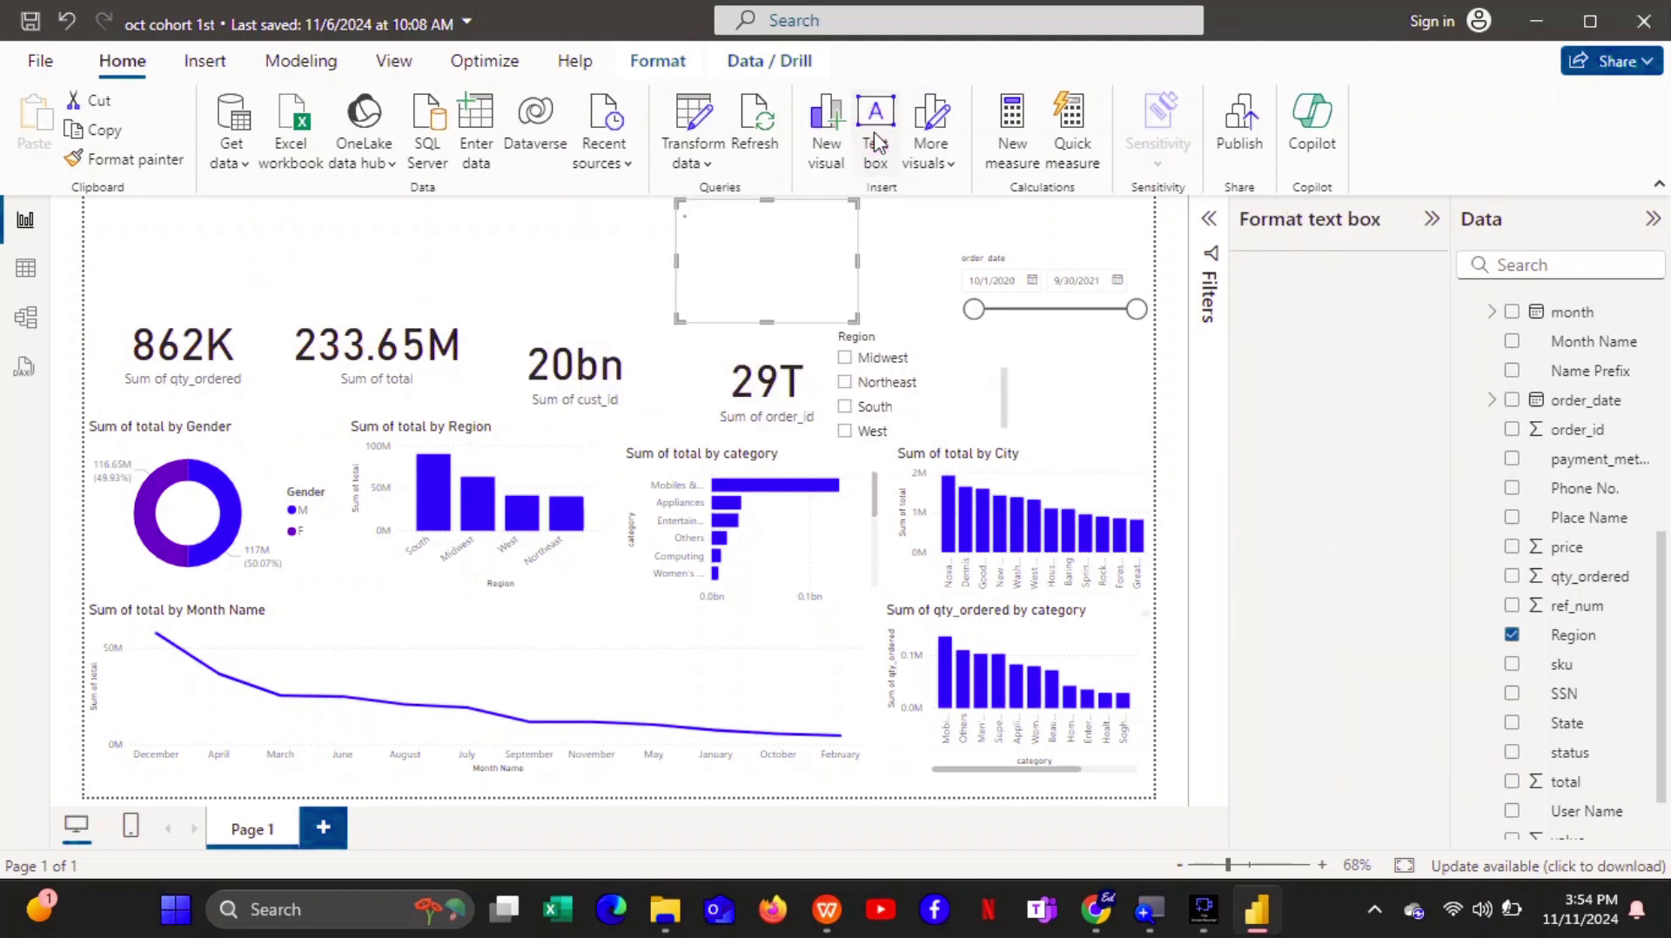
click(762, 214)
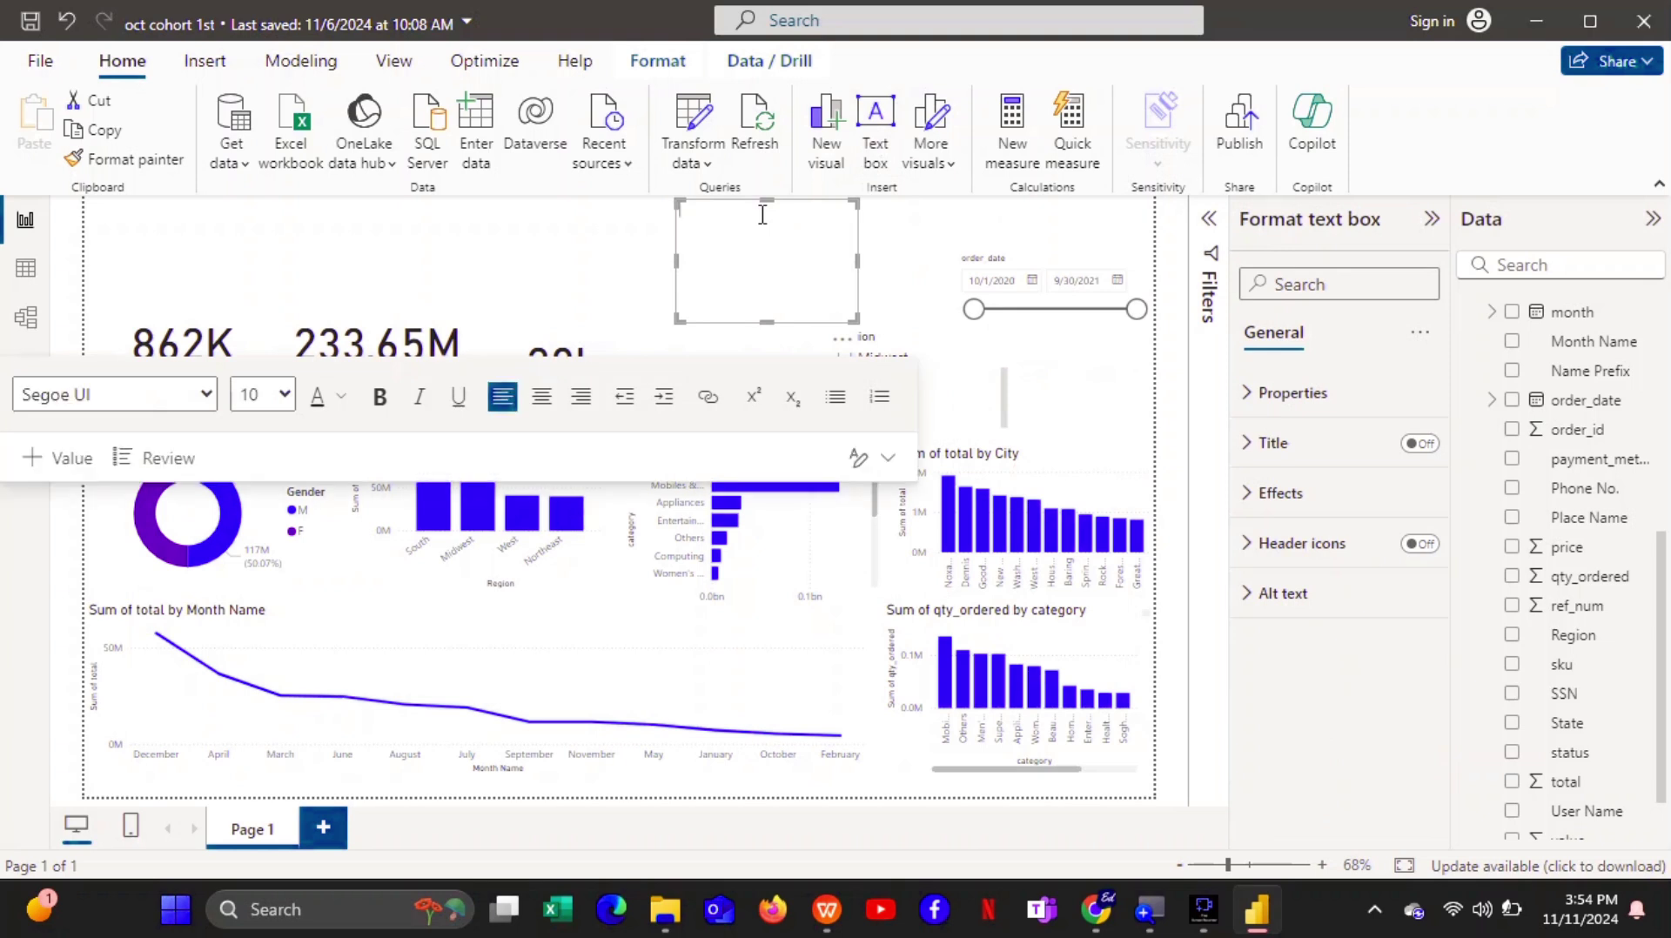
text(SA)
text(LES DATA ANALYSIS DASHBOARD)
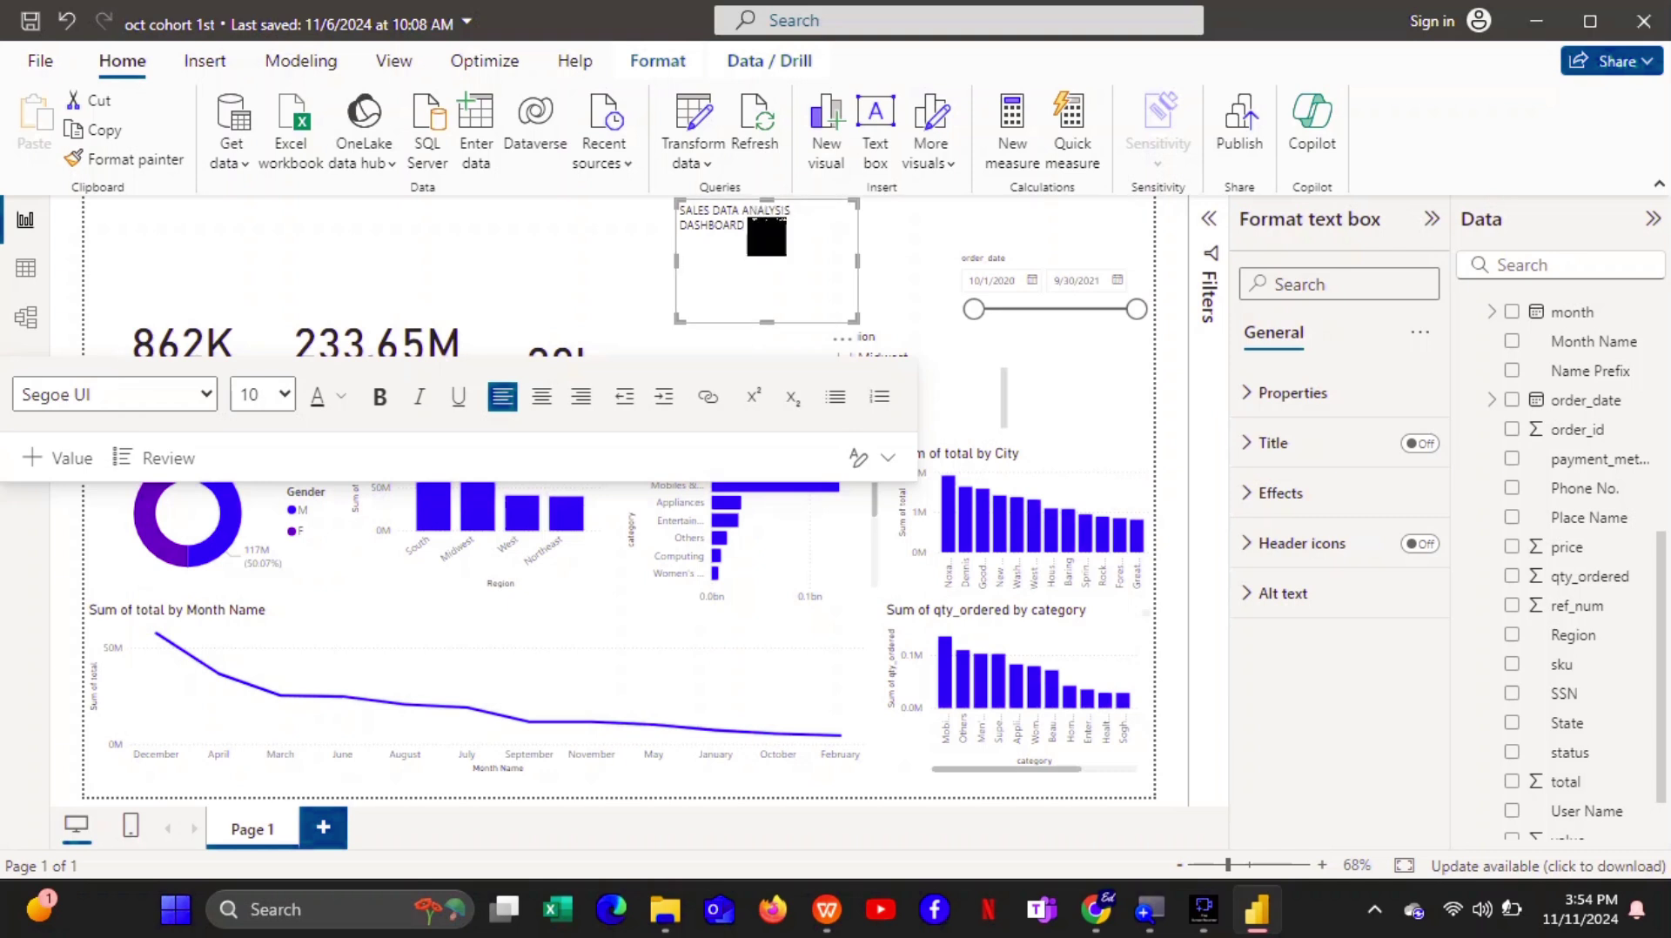
Format the whole dashboard title as bold with font size 40.
drag(745, 227, 679, 212)
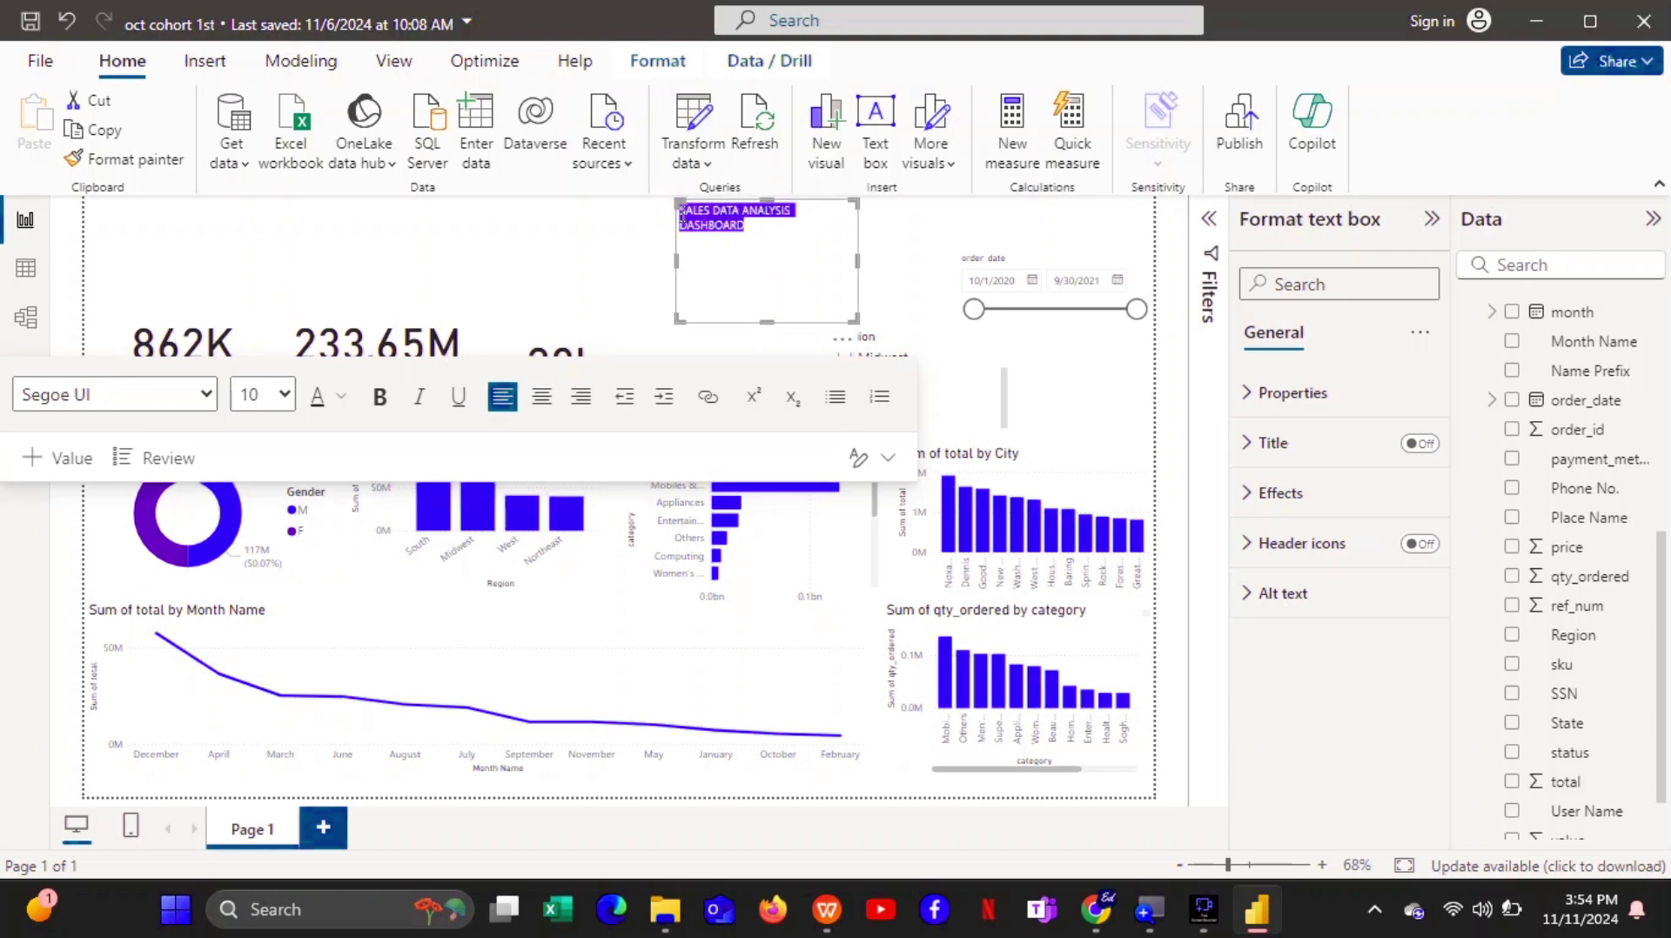
click(284, 397)
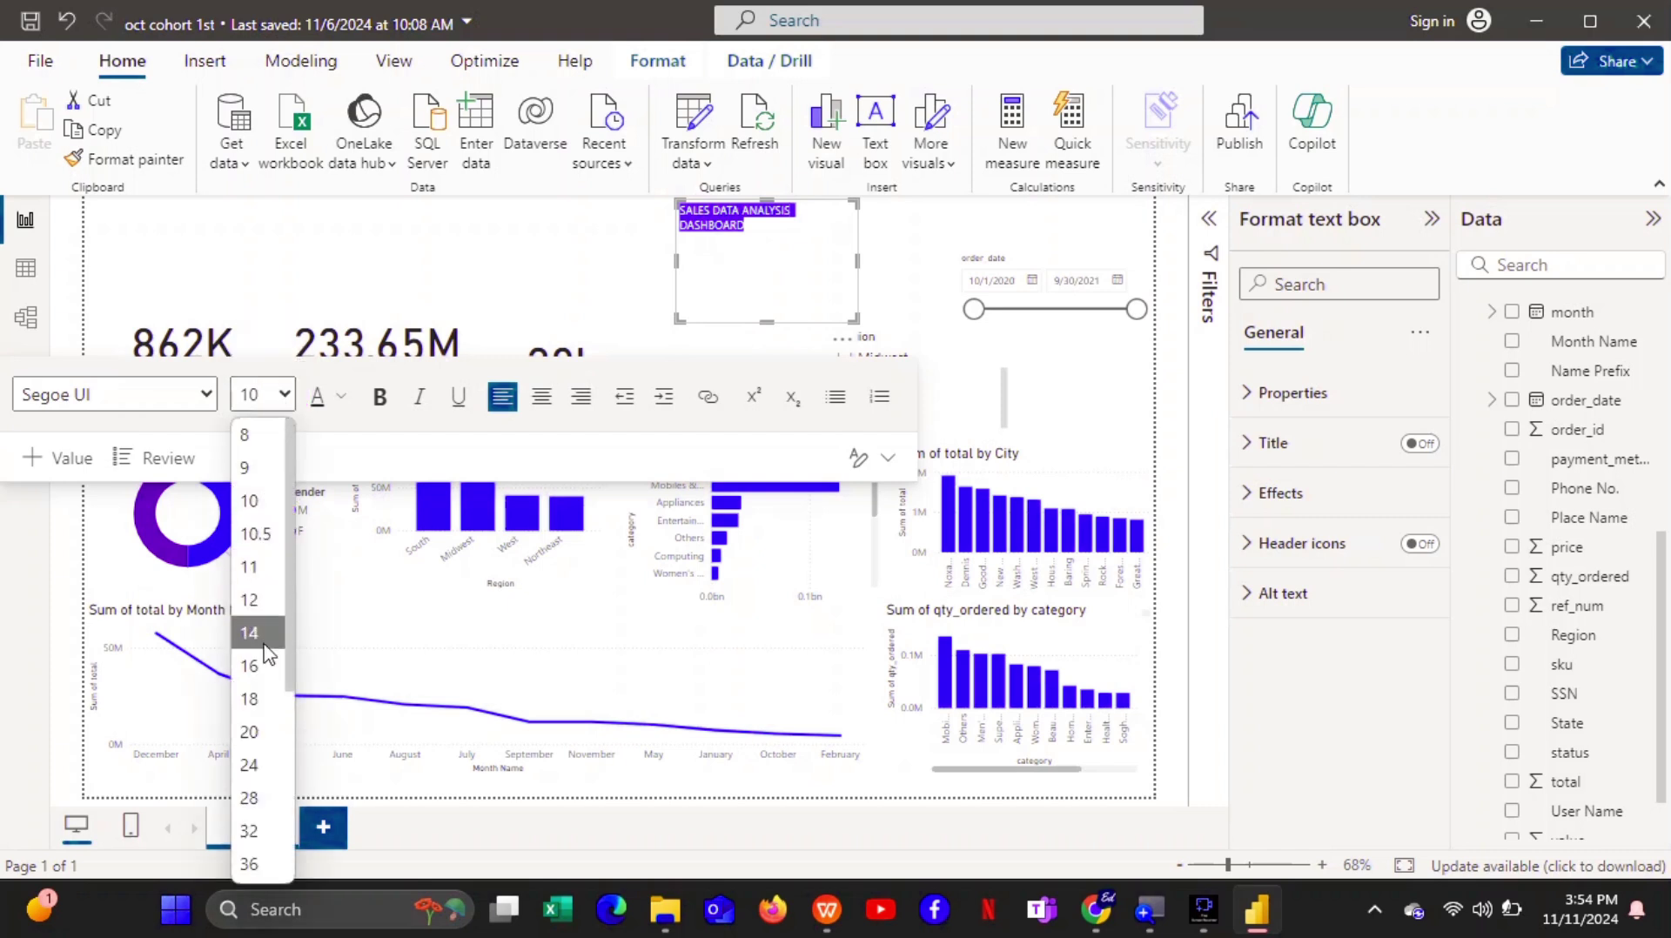
click(270, 864)
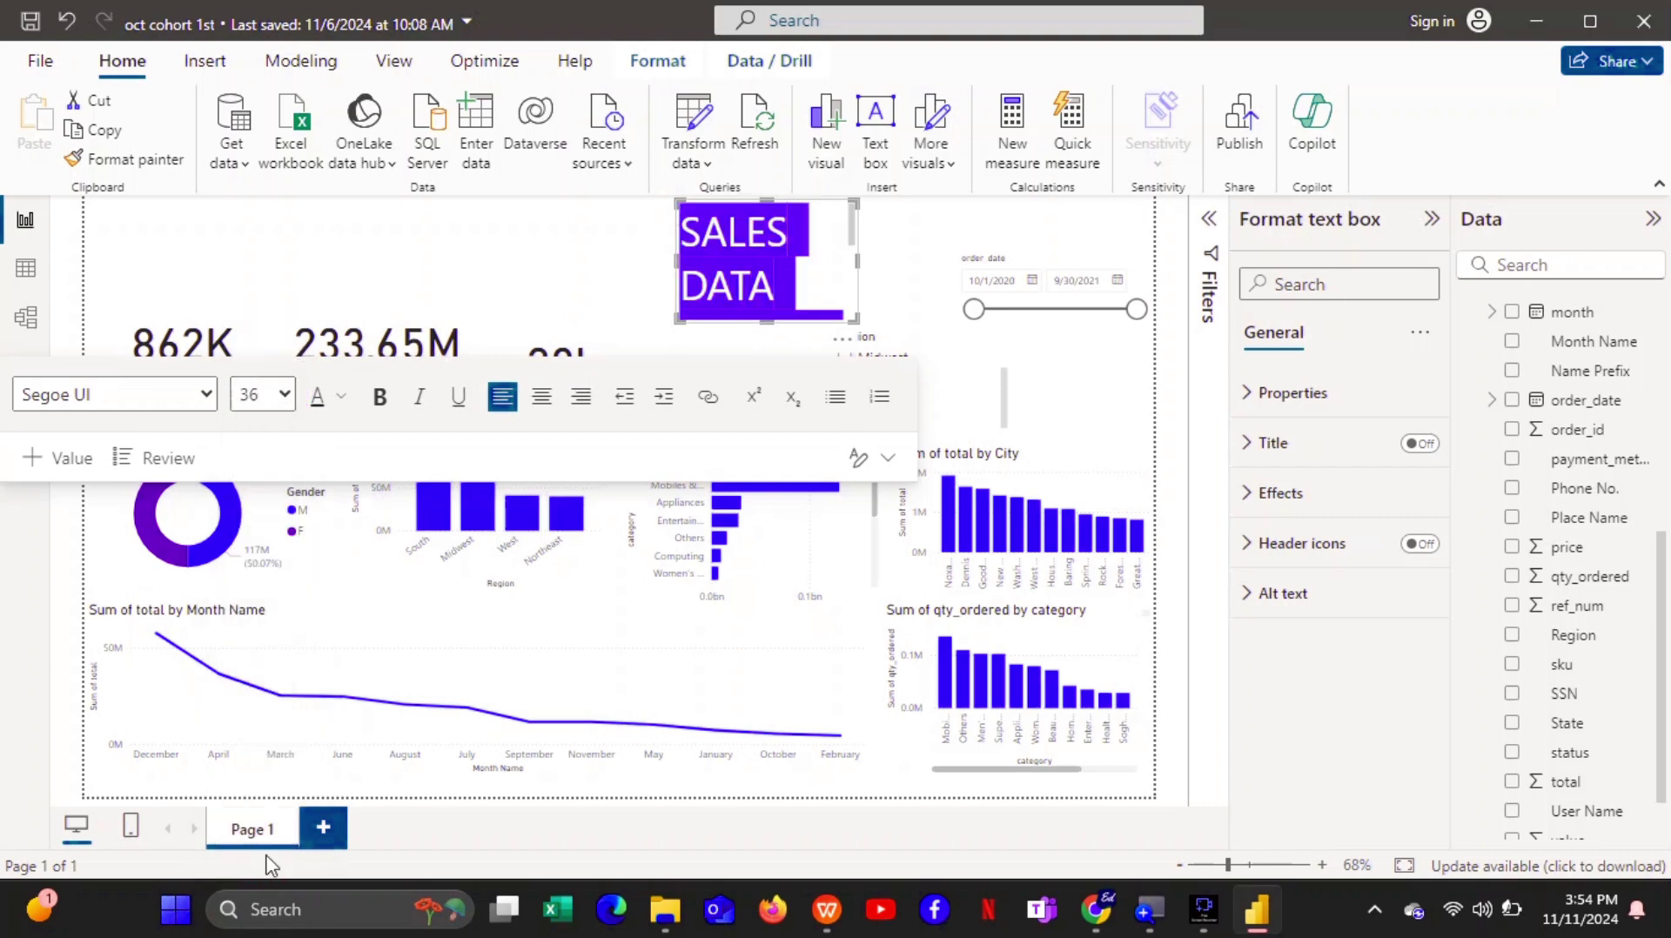
click(285, 396)
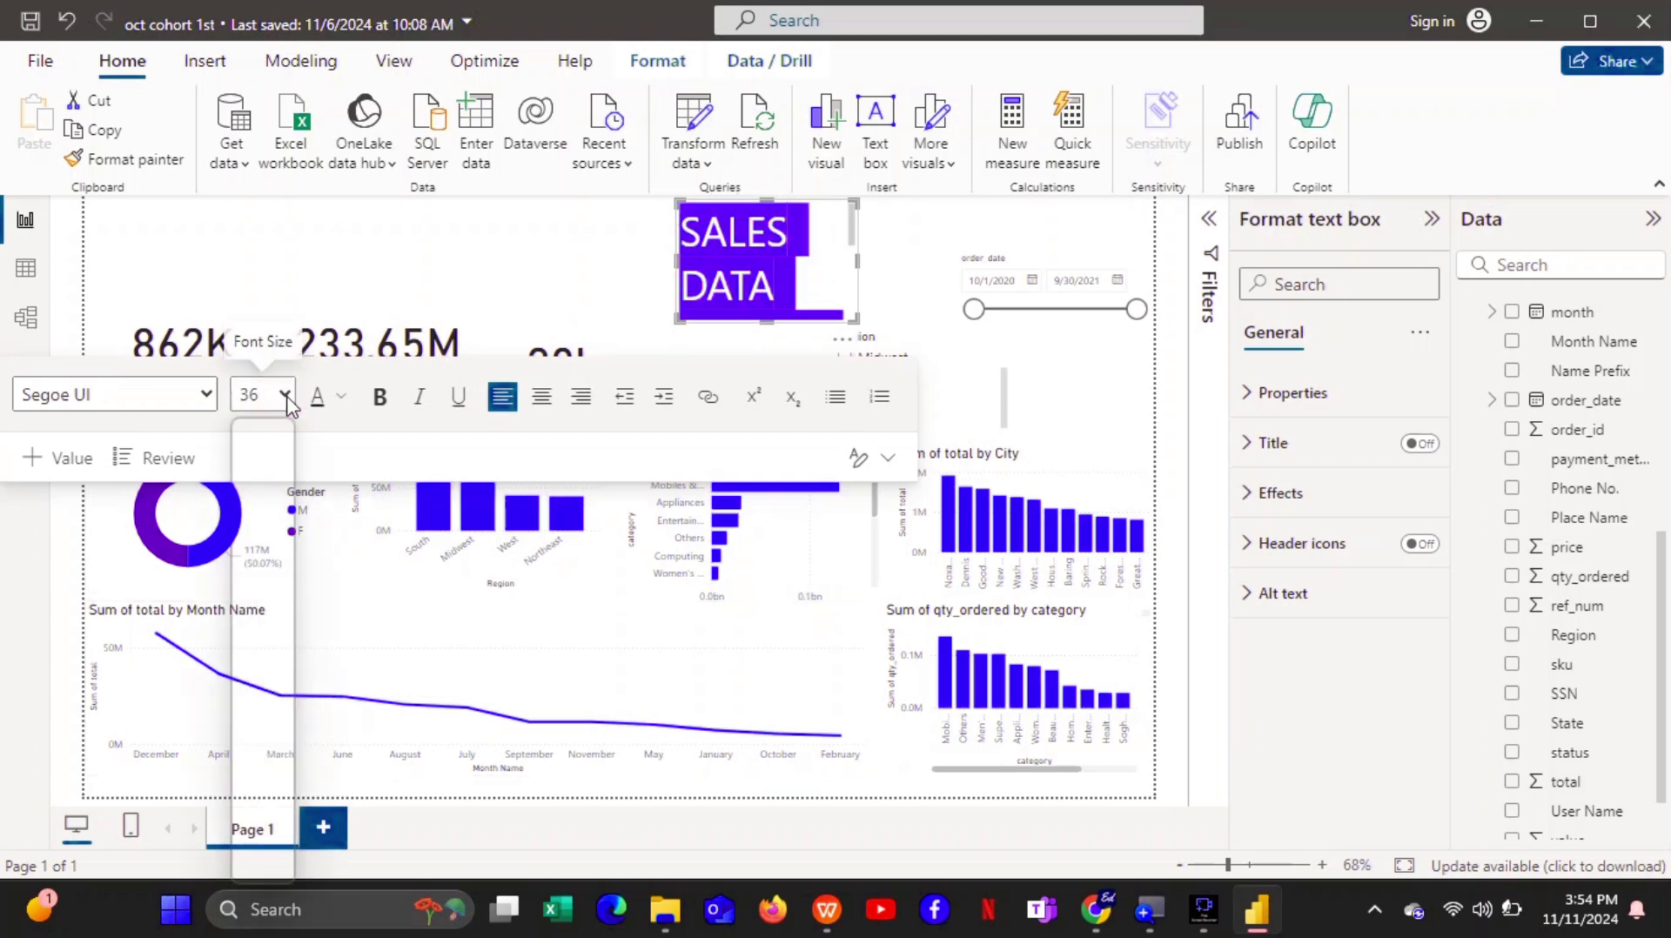
scroll(287, 688, down, 3)
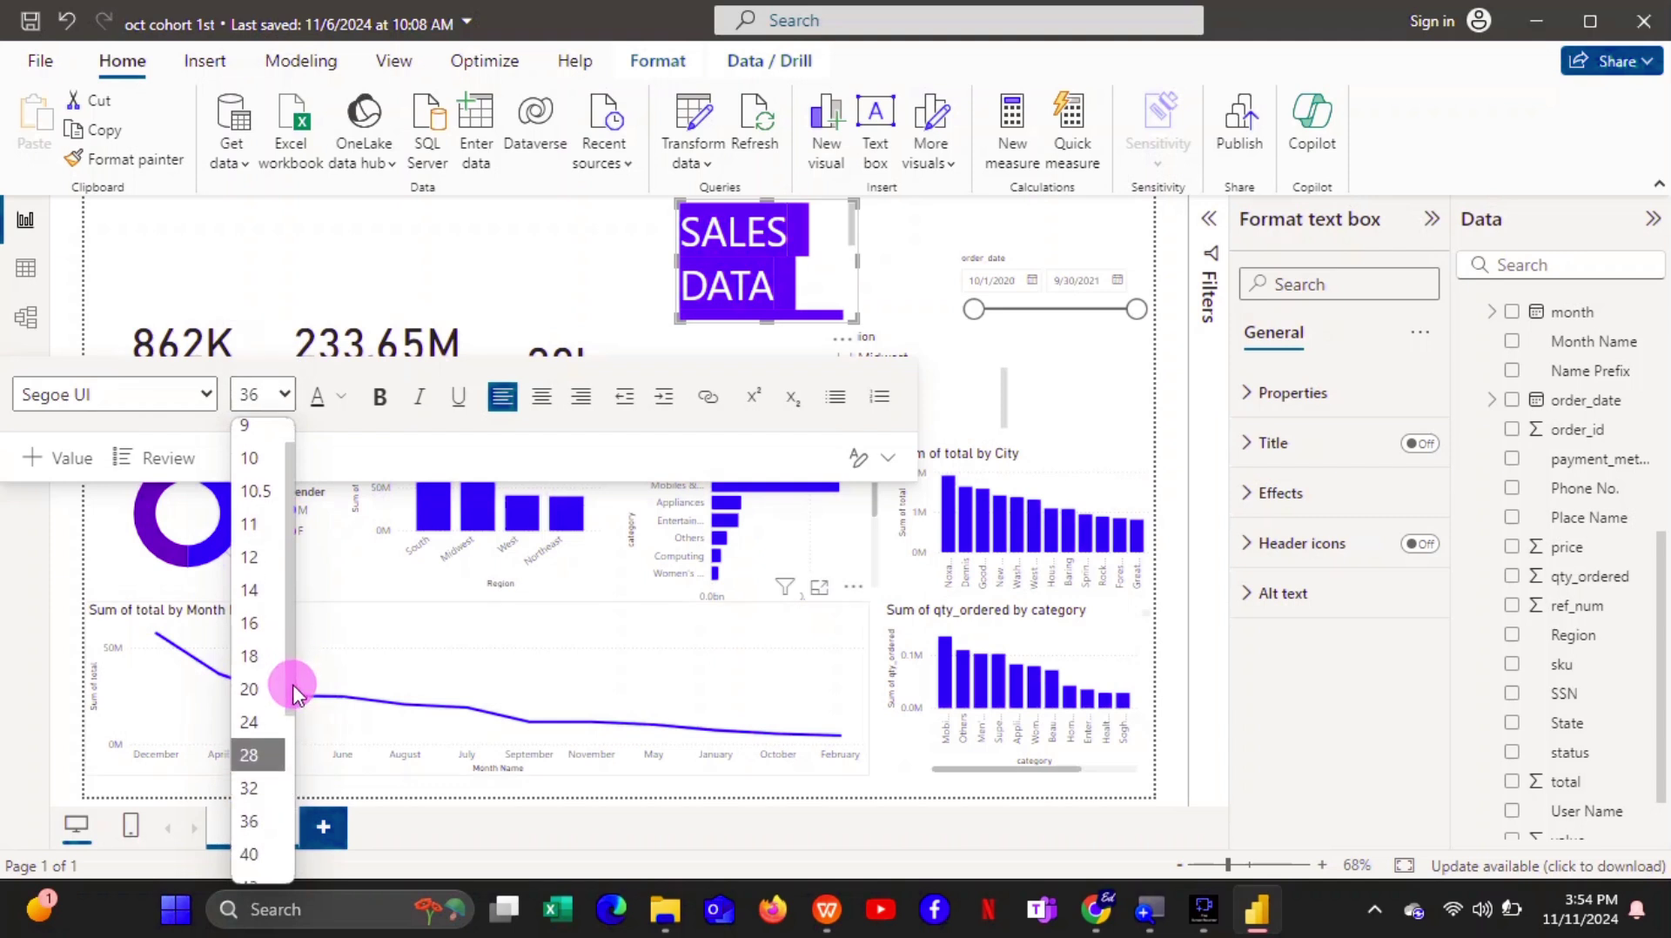
click(270, 749)
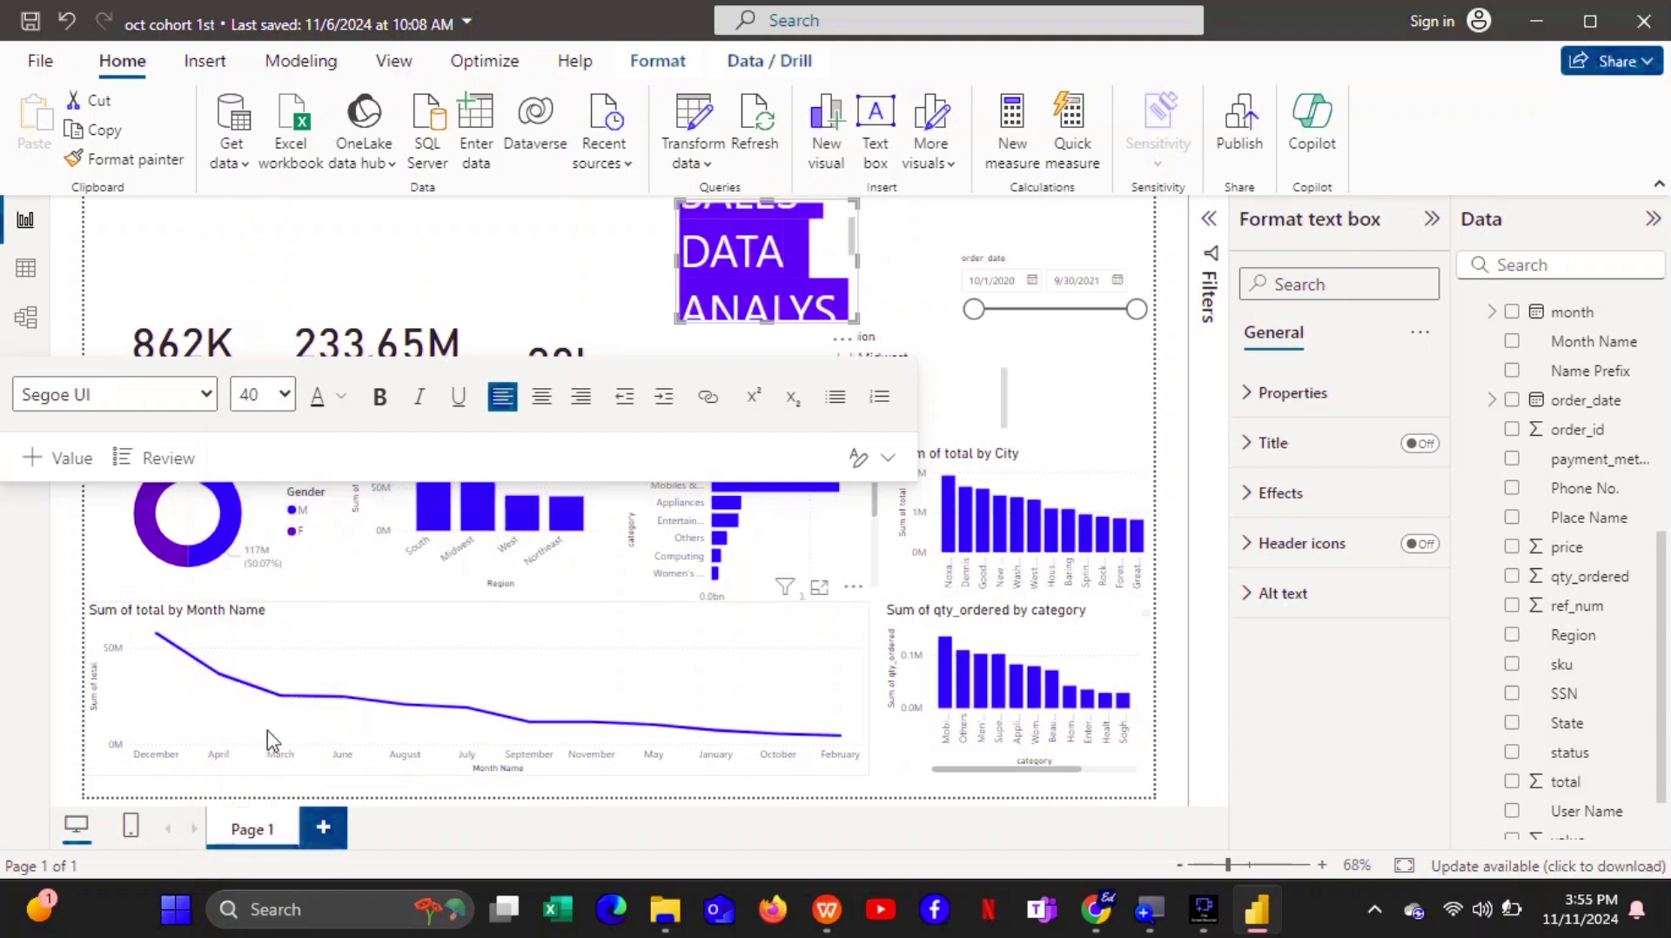
click(384, 405)
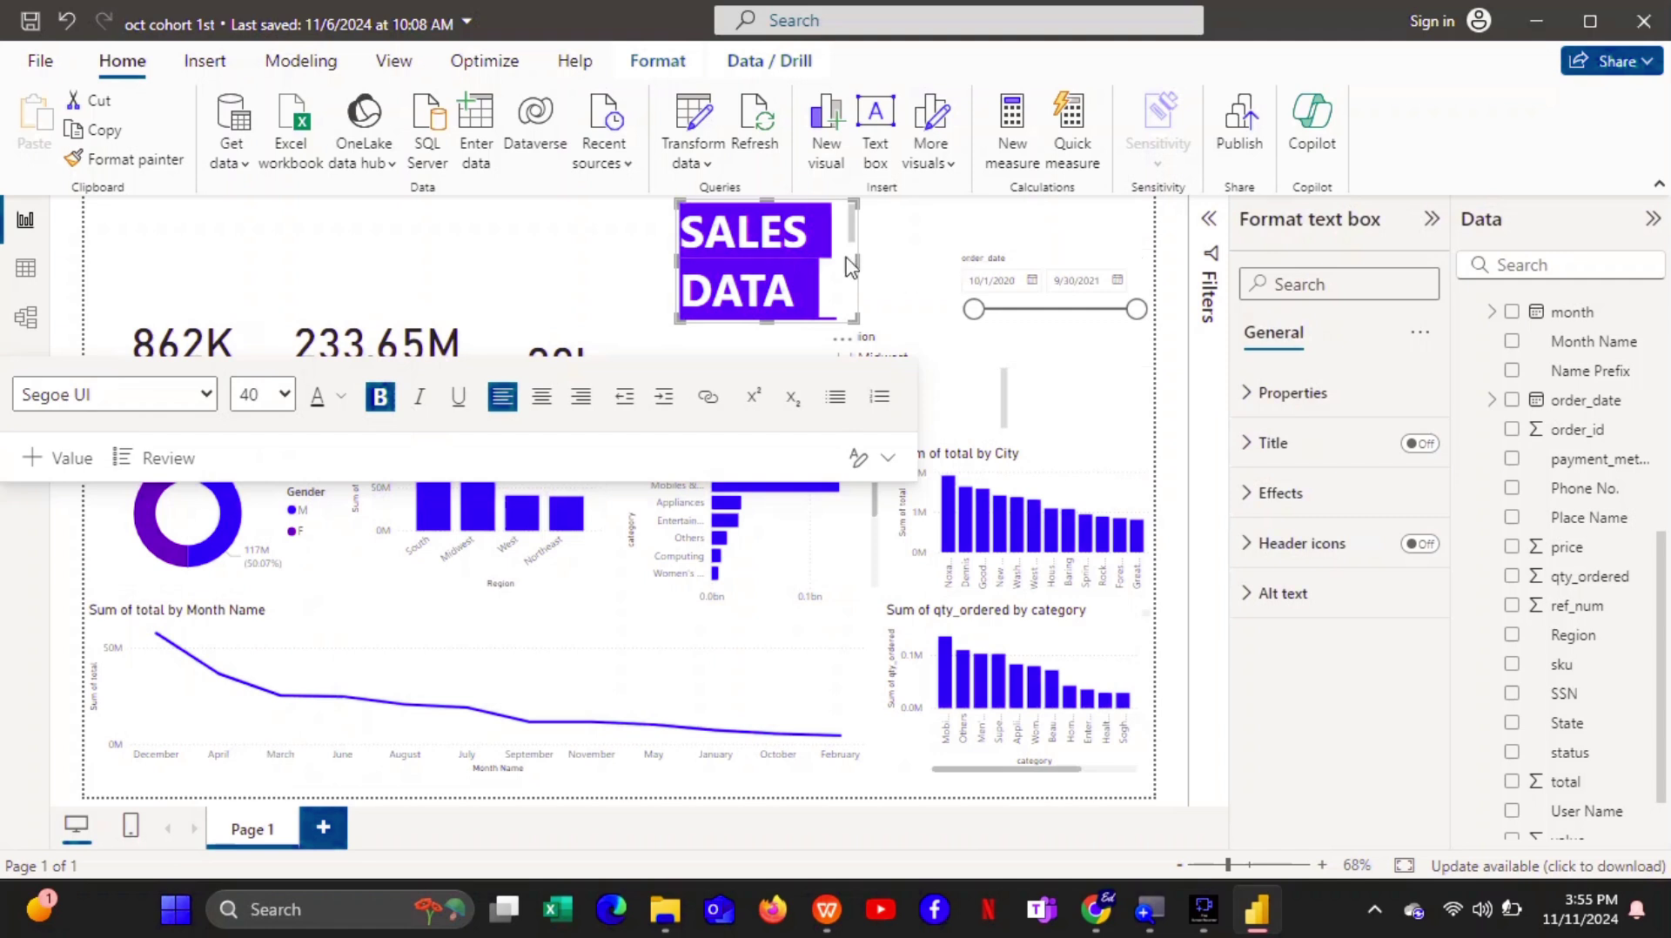
Stretch the title text box across the full page width so the title fits on one line.
drag(857, 258, 1149, 257)
drag(679, 265, 101, 262)
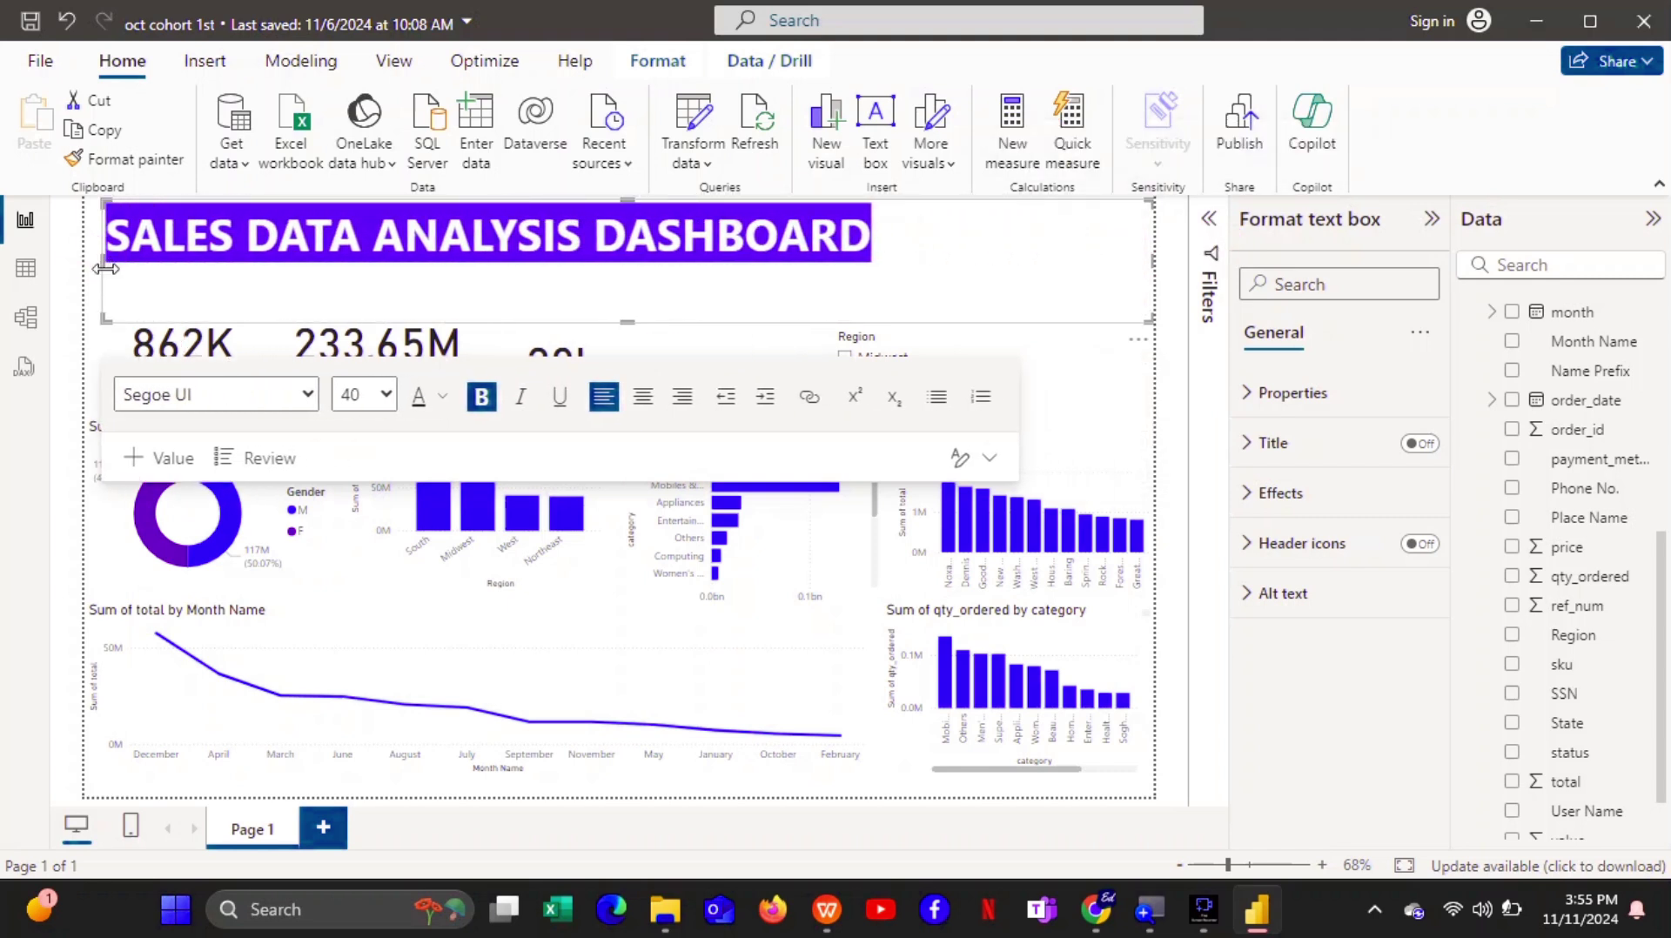
click(96, 331)
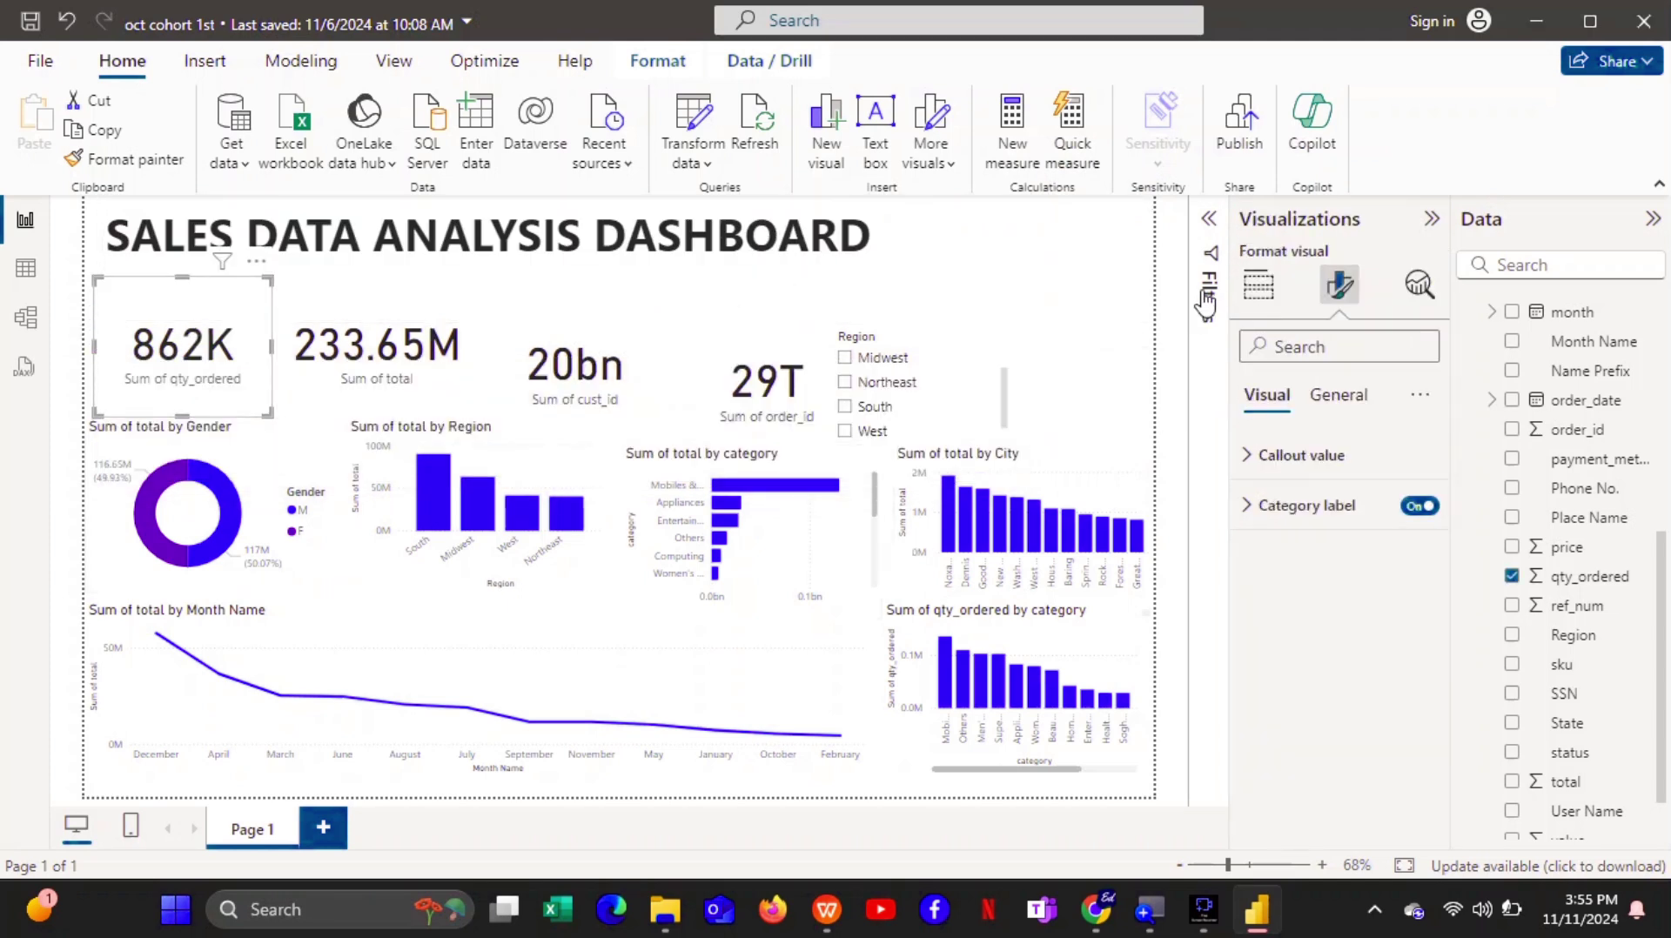
Set the report page's canvas background to light orange with 0% transparency.
click(1180, 309)
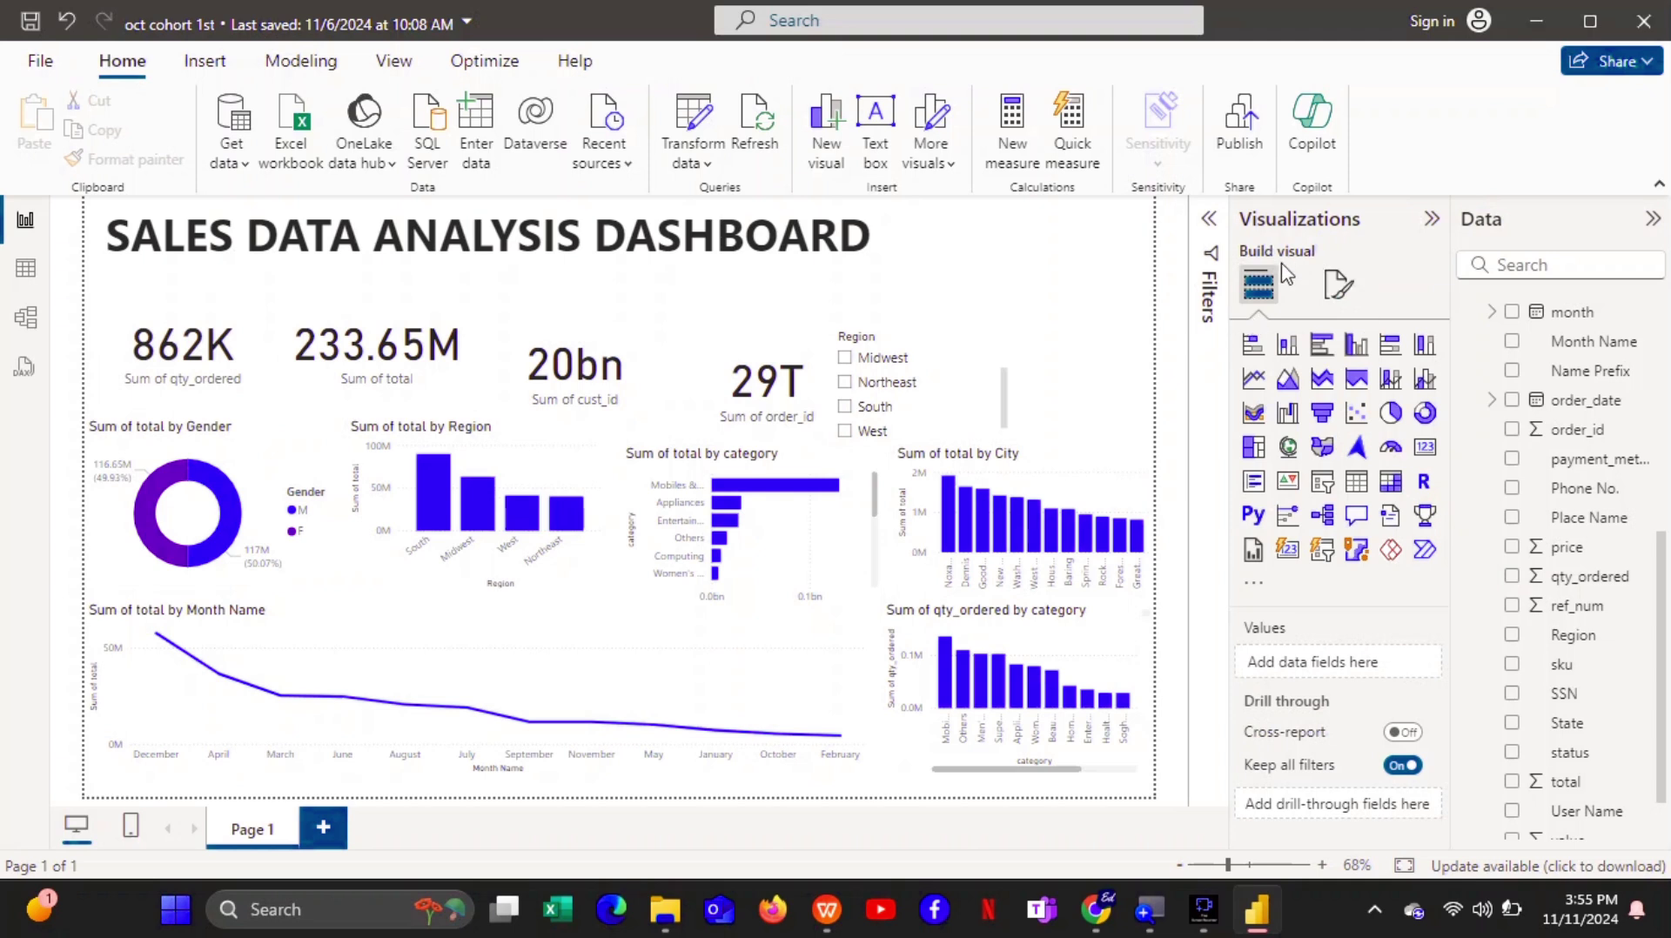
click(1340, 292)
click(1297, 514)
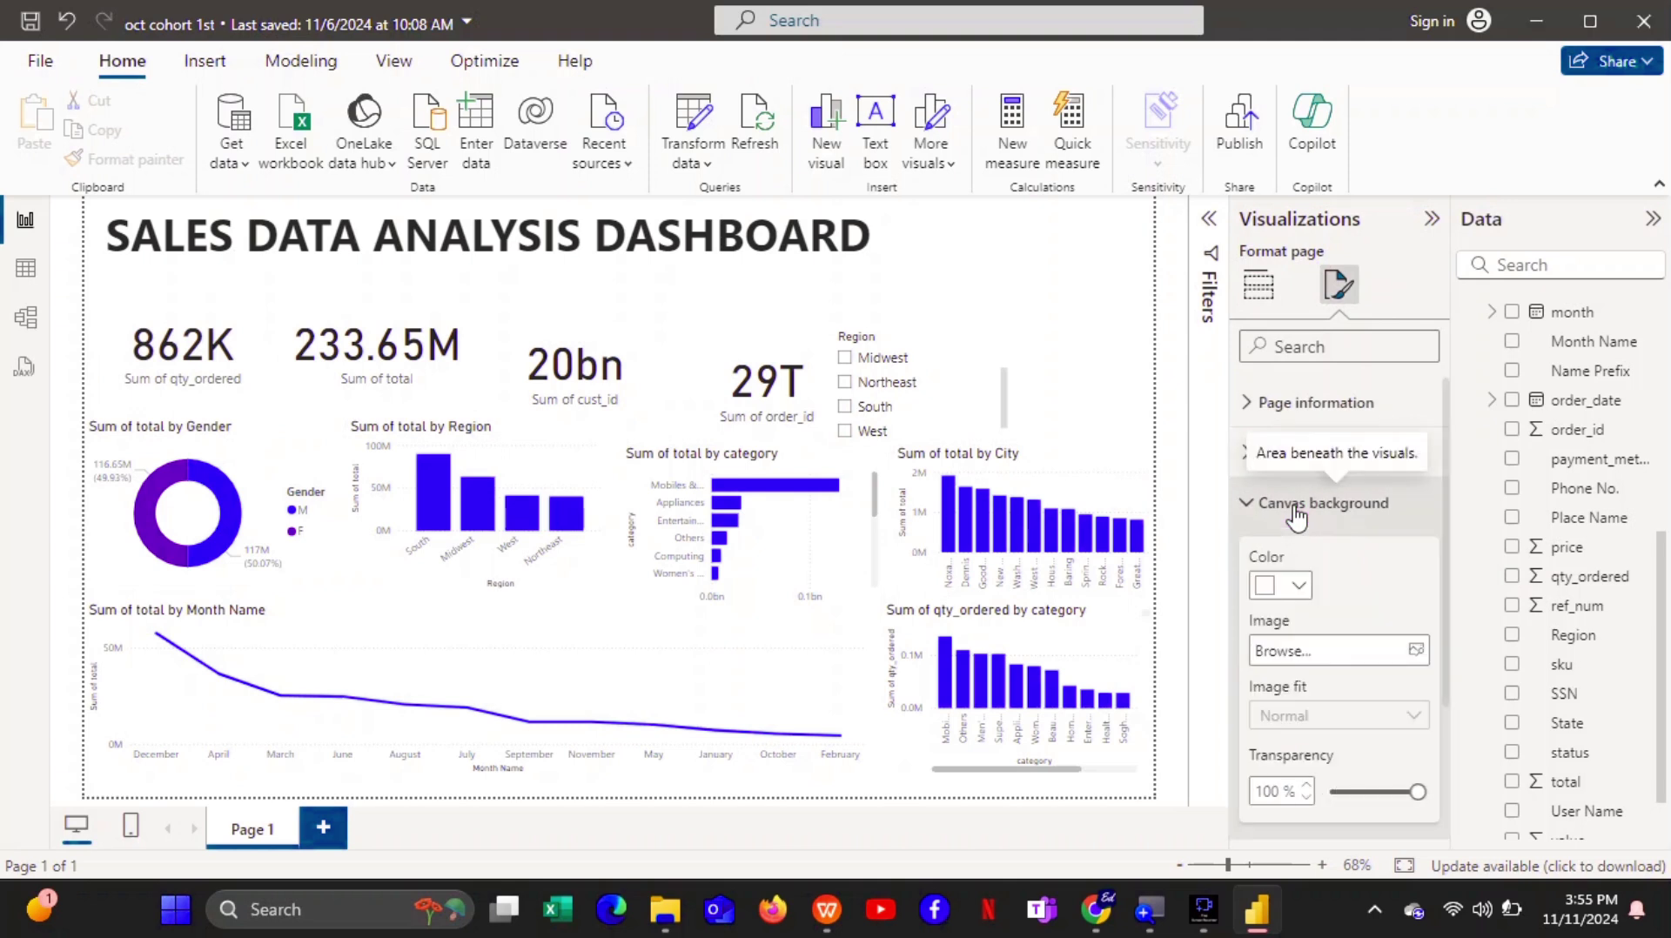
click(1269, 590)
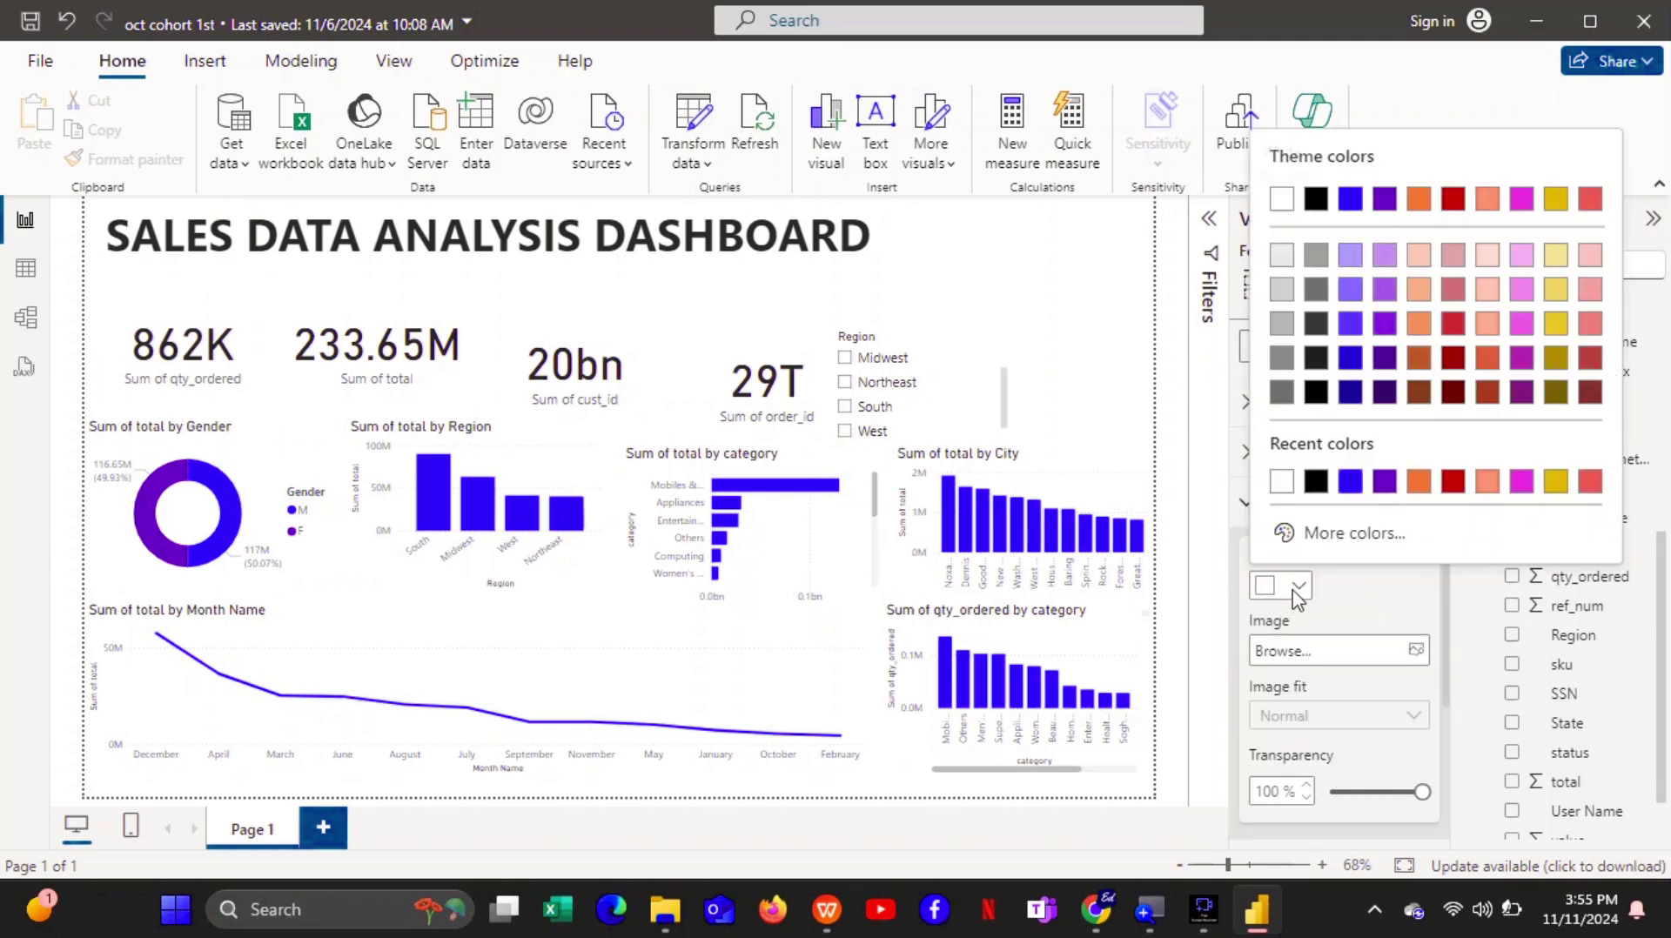
click(1419, 291)
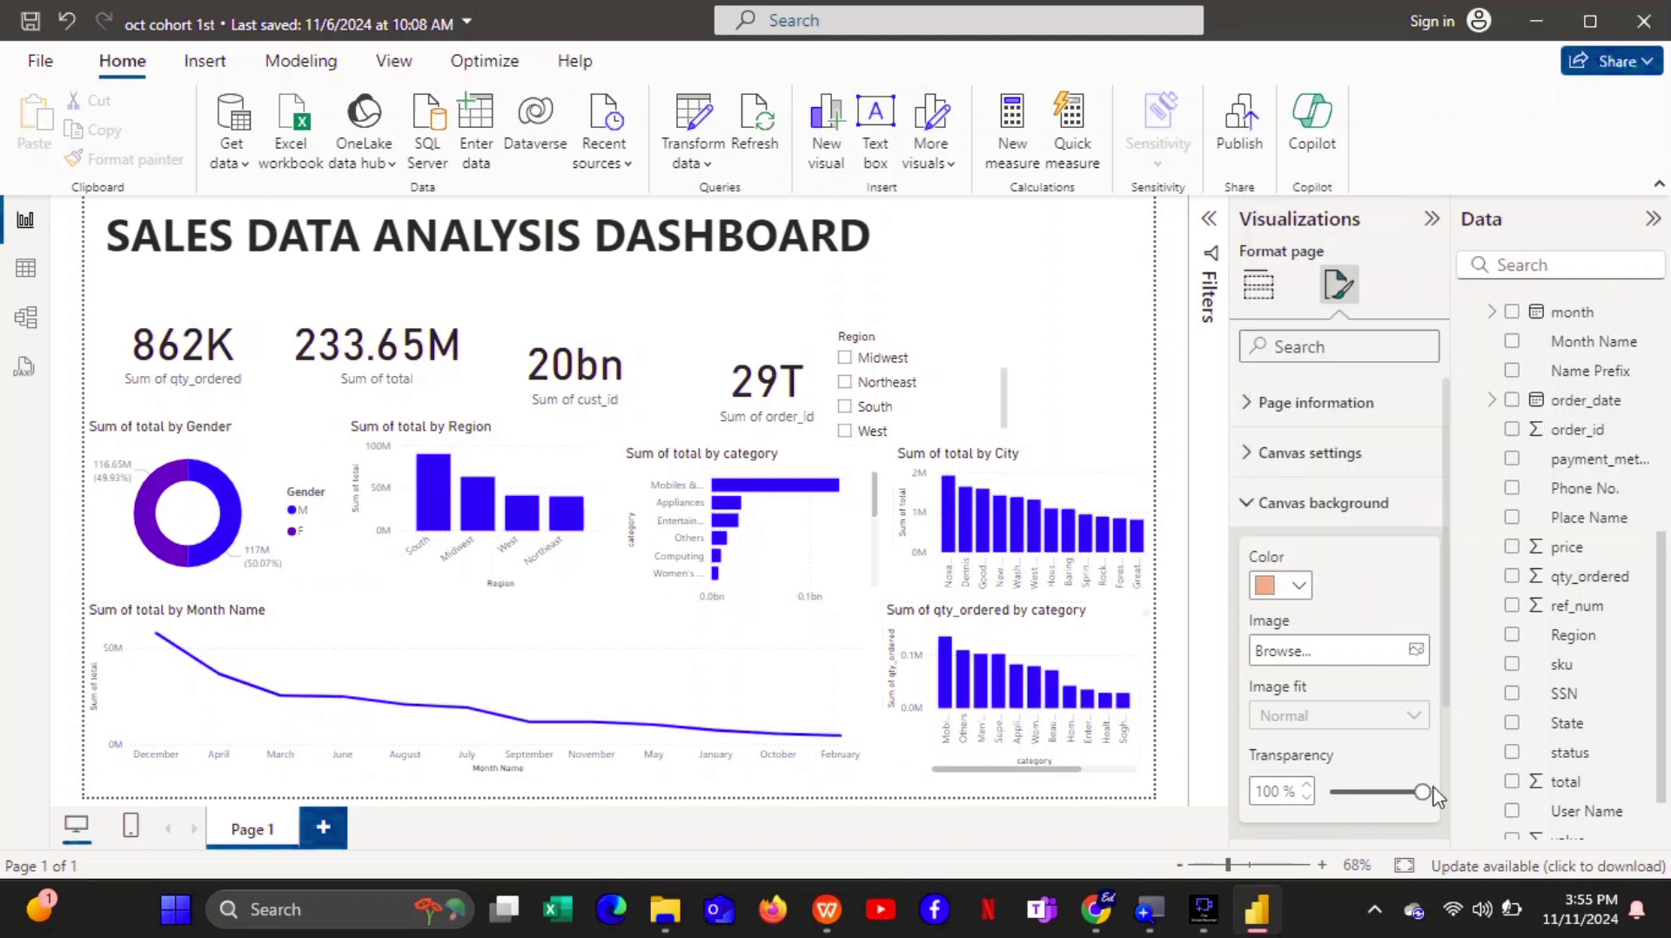
drag(1419, 791, 1313, 793)
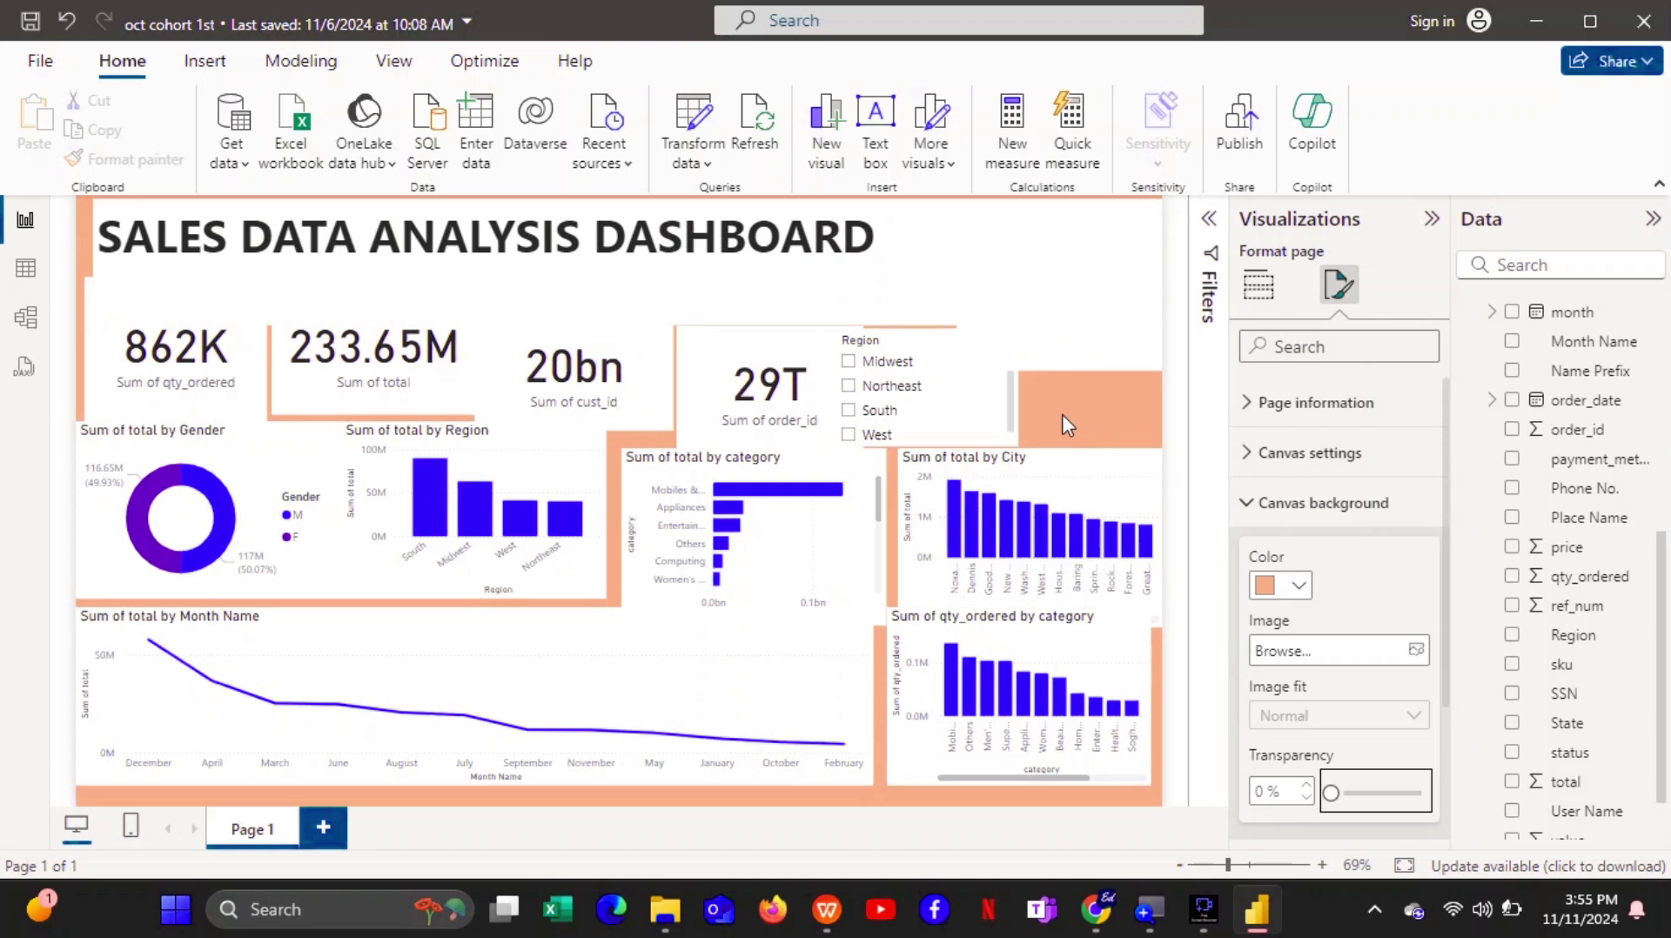
Shift the Month Name, Gender, Region and qty_ordered by category charts slightly to open gaps between them.
click(491, 615)
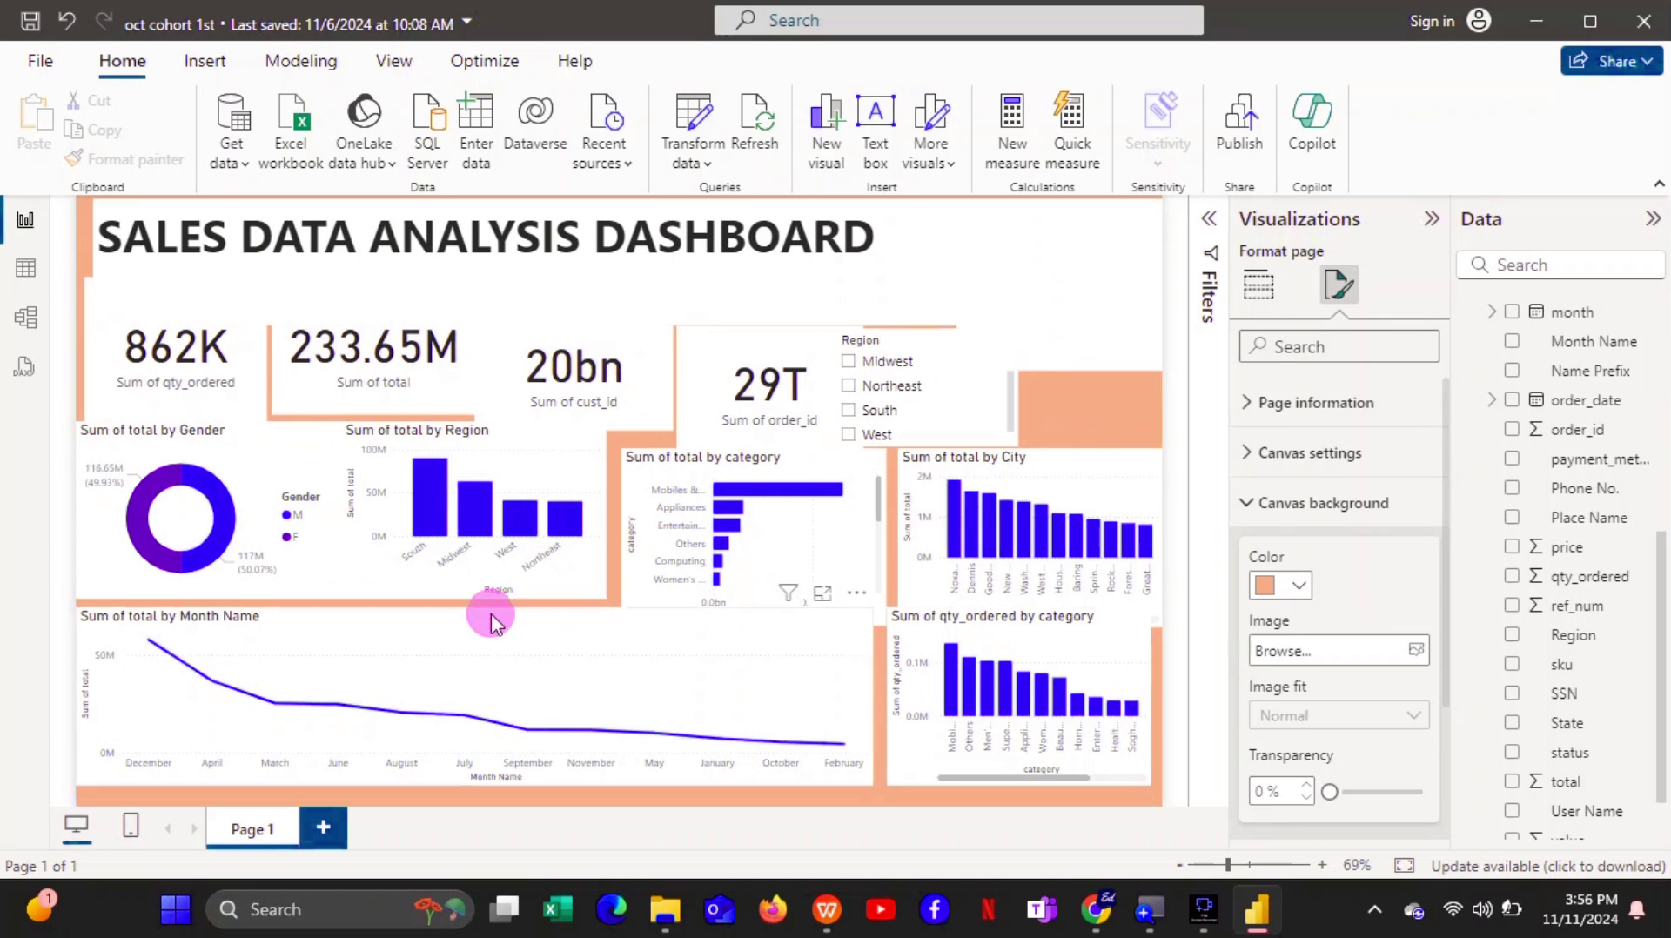
drag(545, 639, 493, 637)
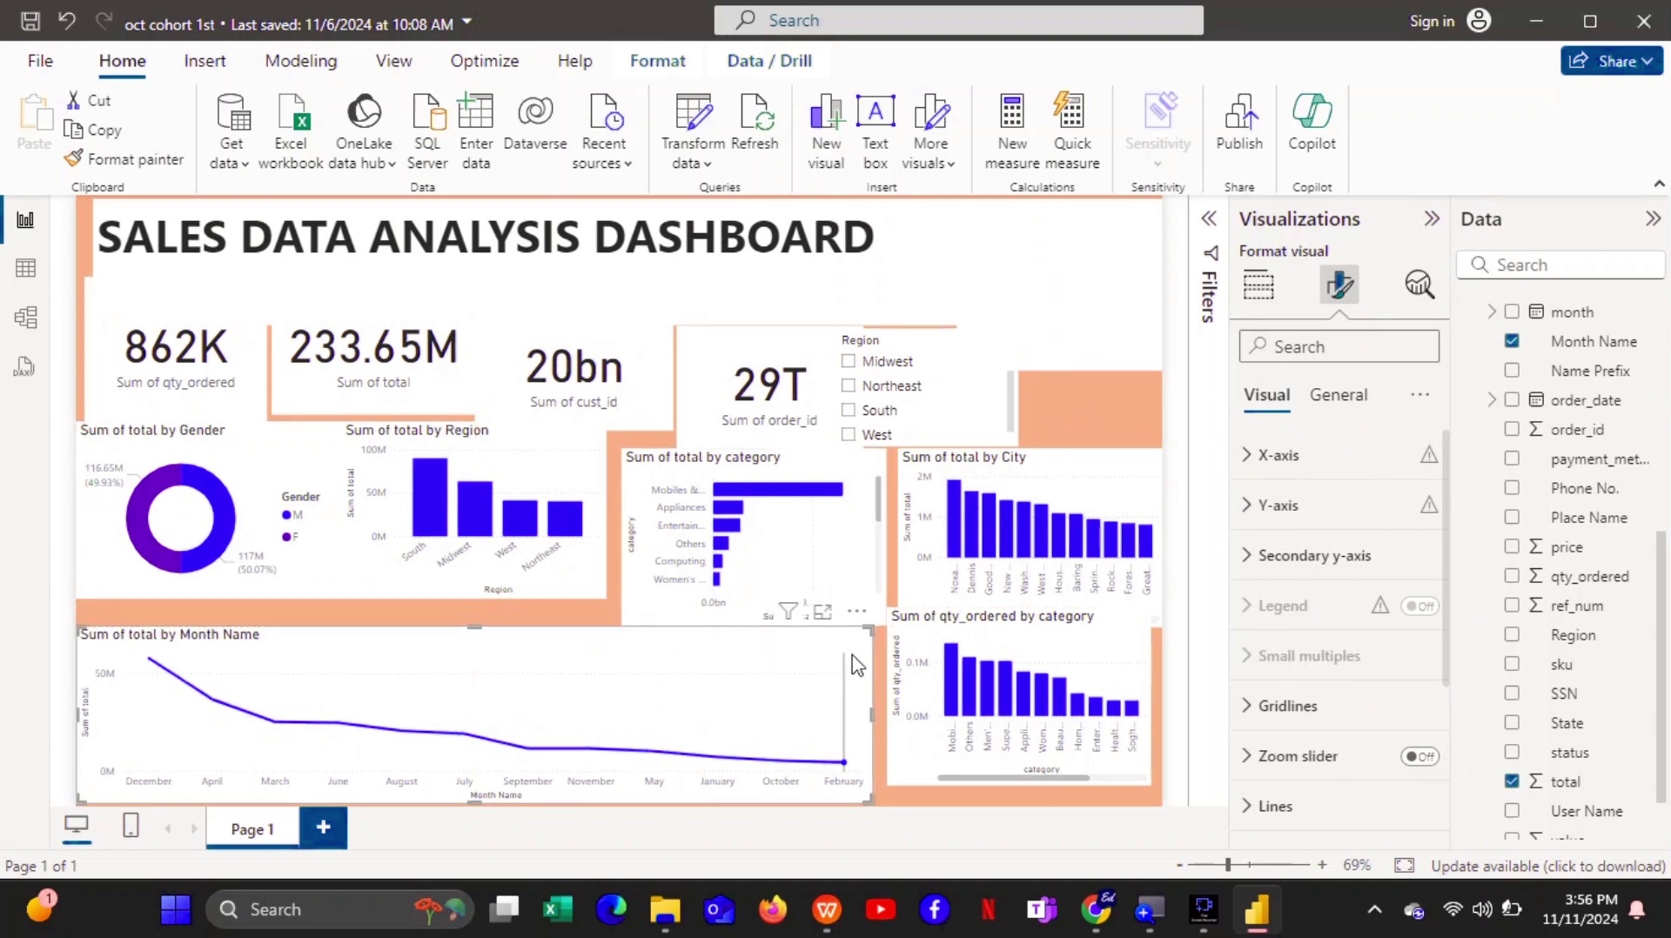
drag(288, 454, 288, 456)
mouse_move(600, 440)
mouse_down()
mouse_move(653, 458)
mouse_move(615, 448)
mouse_up()
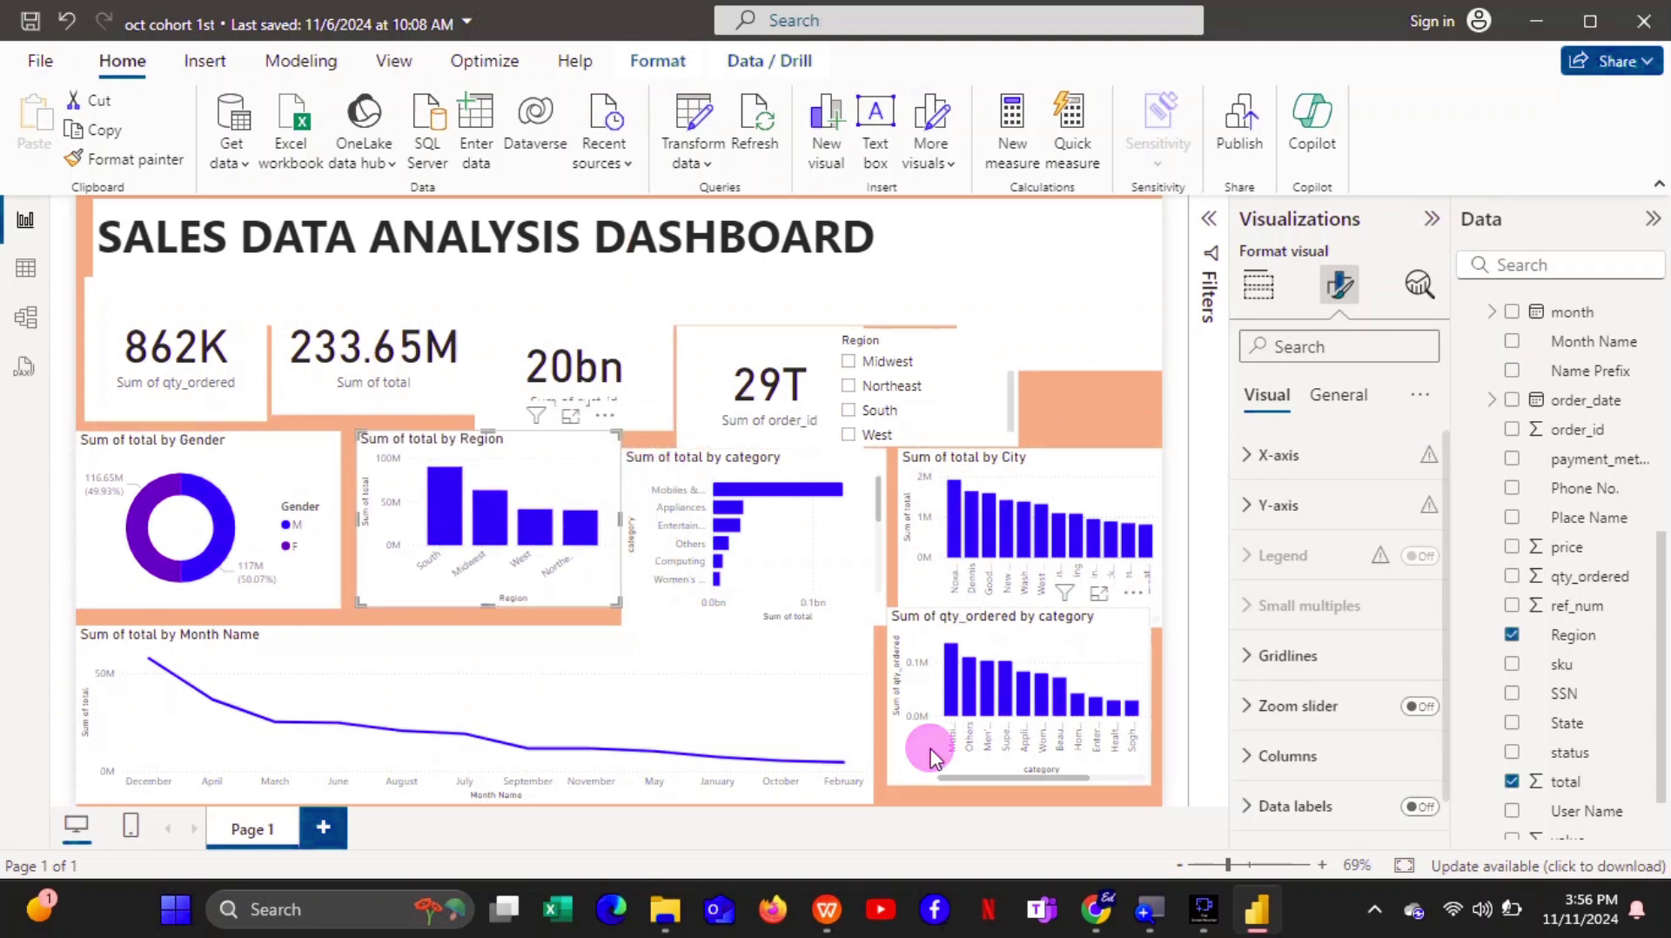
drag(923, 766, 936, 776)
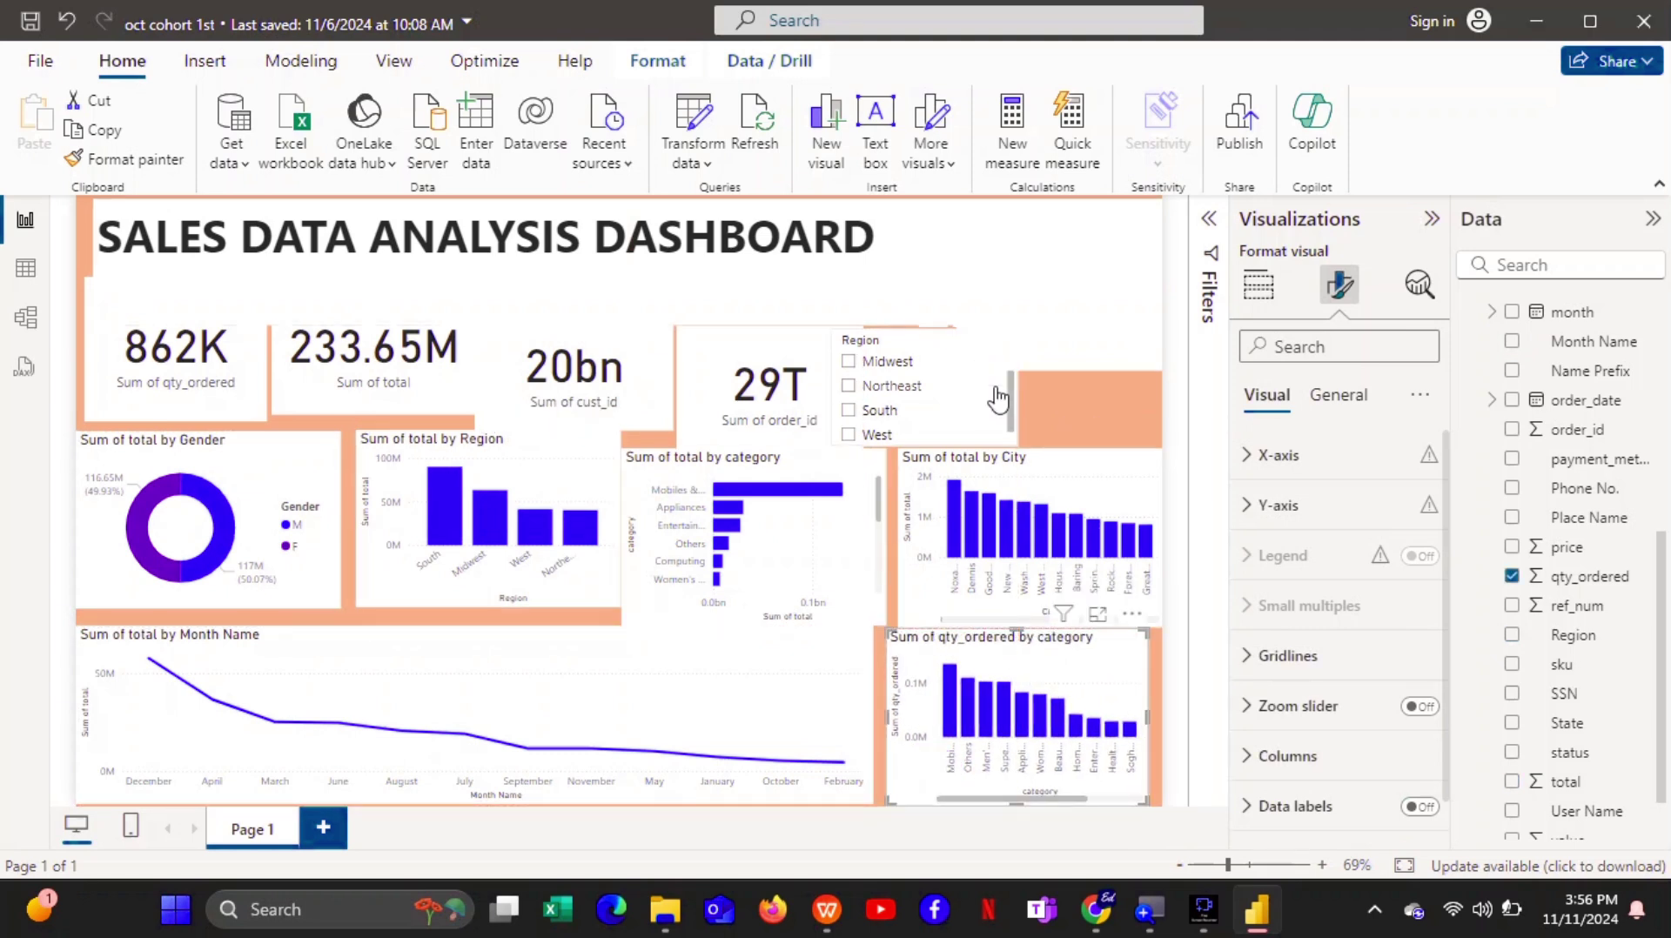
Narrow and shorten the title text box to fit its one-line text and uncover the order_date slicer.
click(1083, 285)
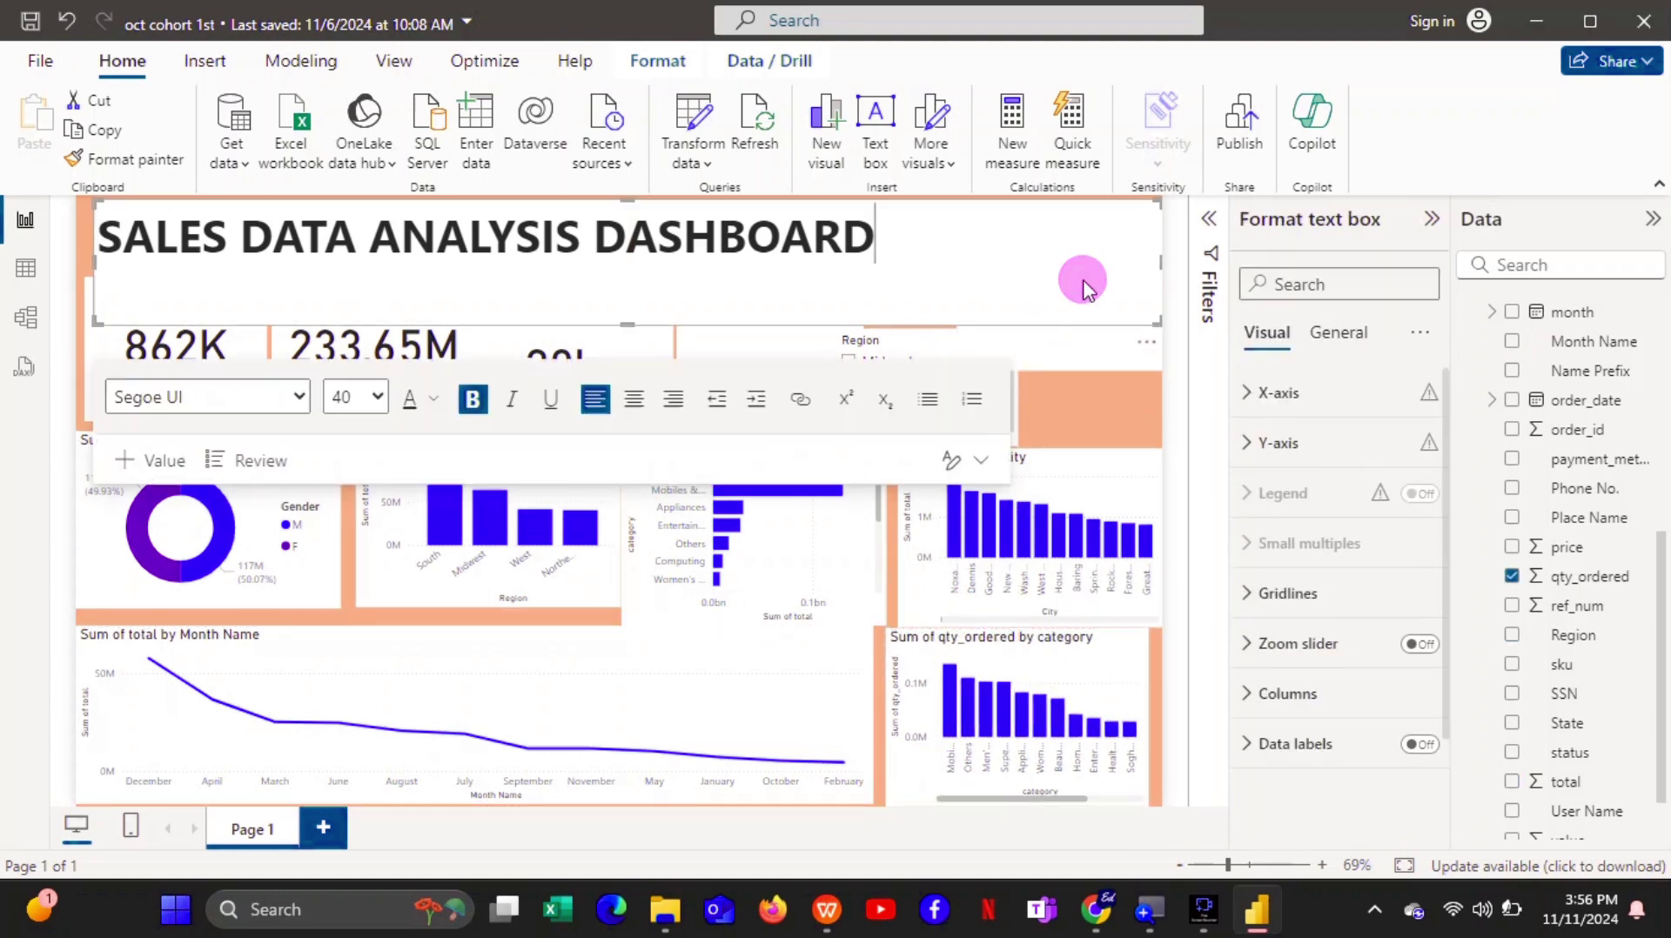
drag(1160, 264, 886, 242)
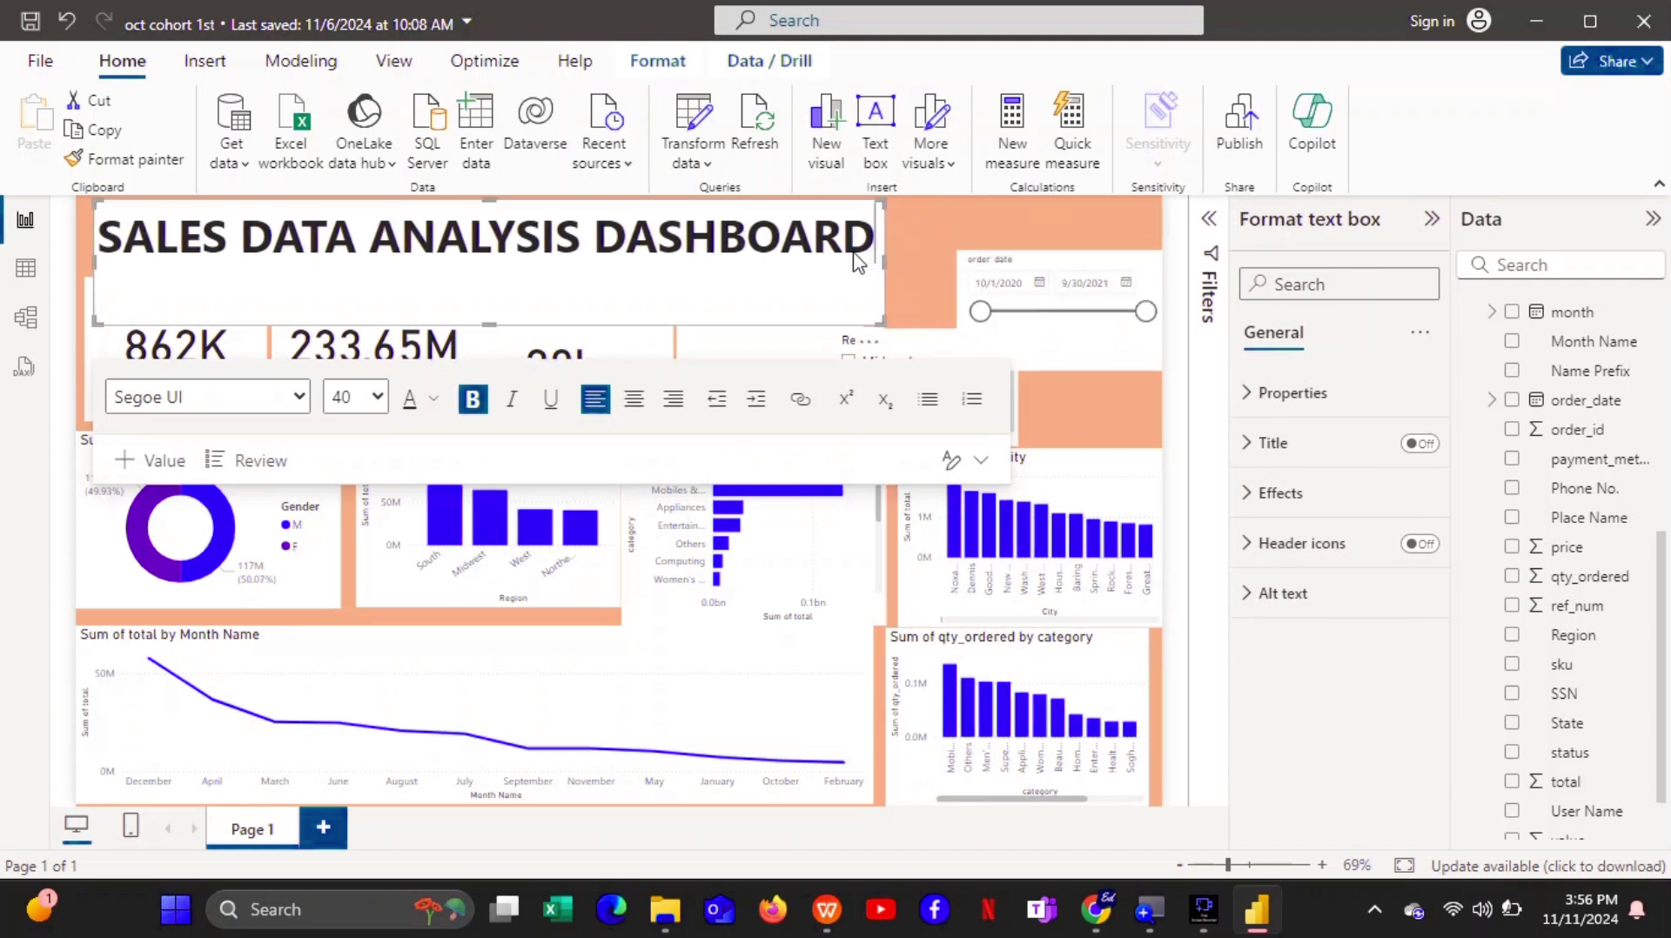
drag(489, 324, 492, 261)
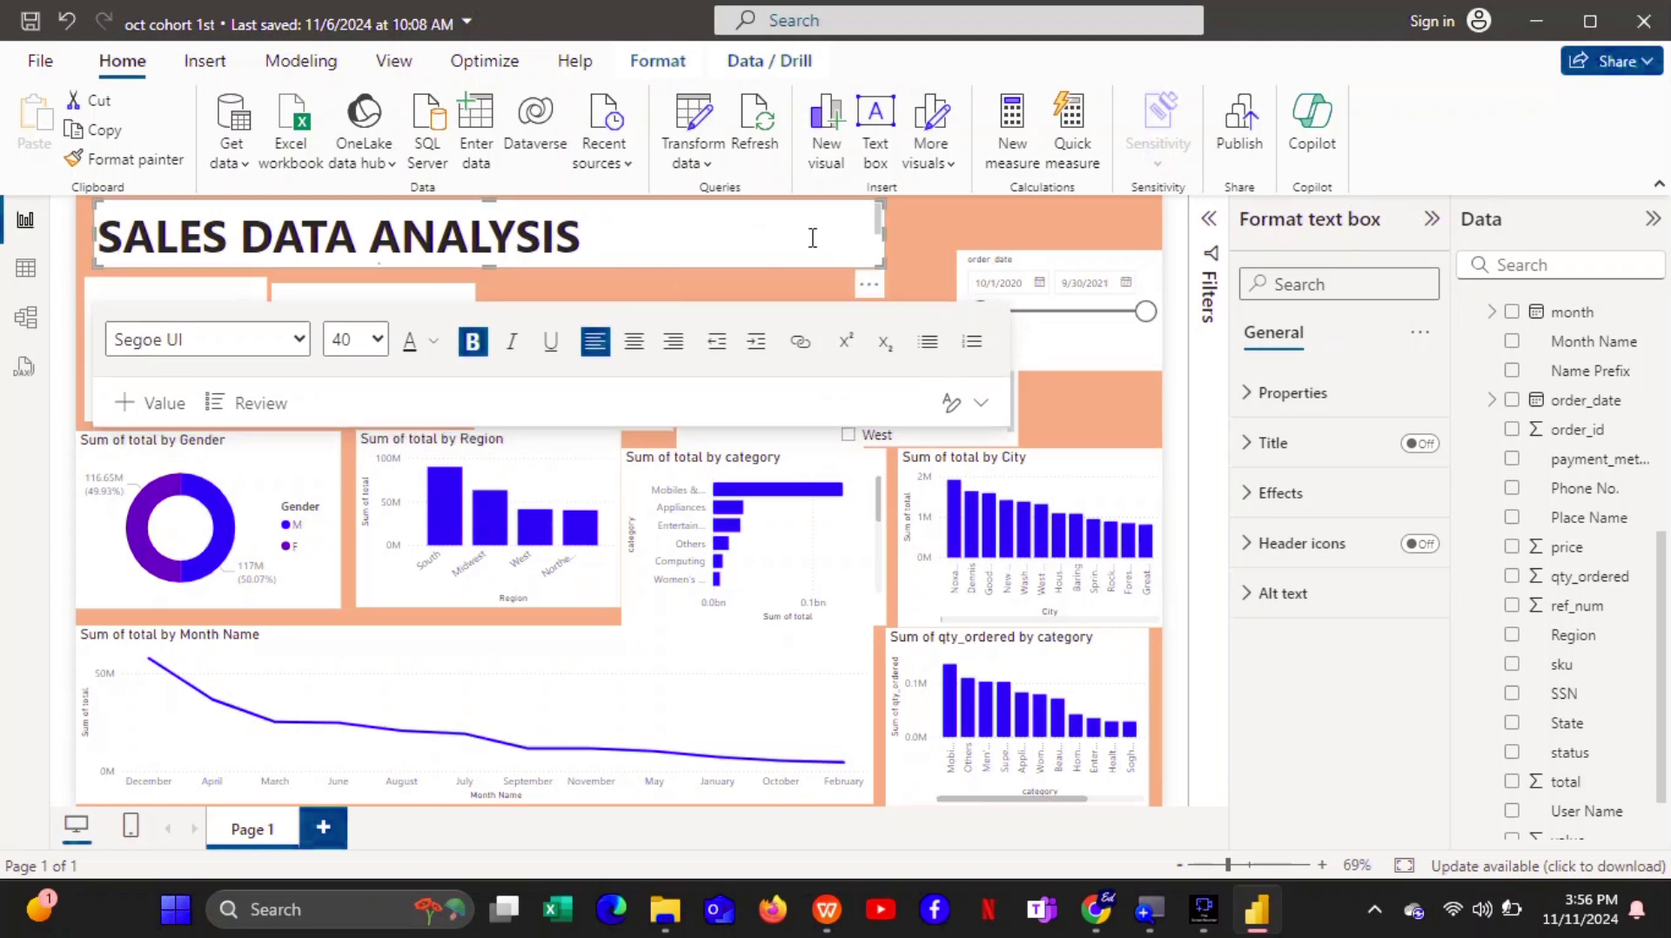
drag(885, 237, 919, 230)
click(984, 216)
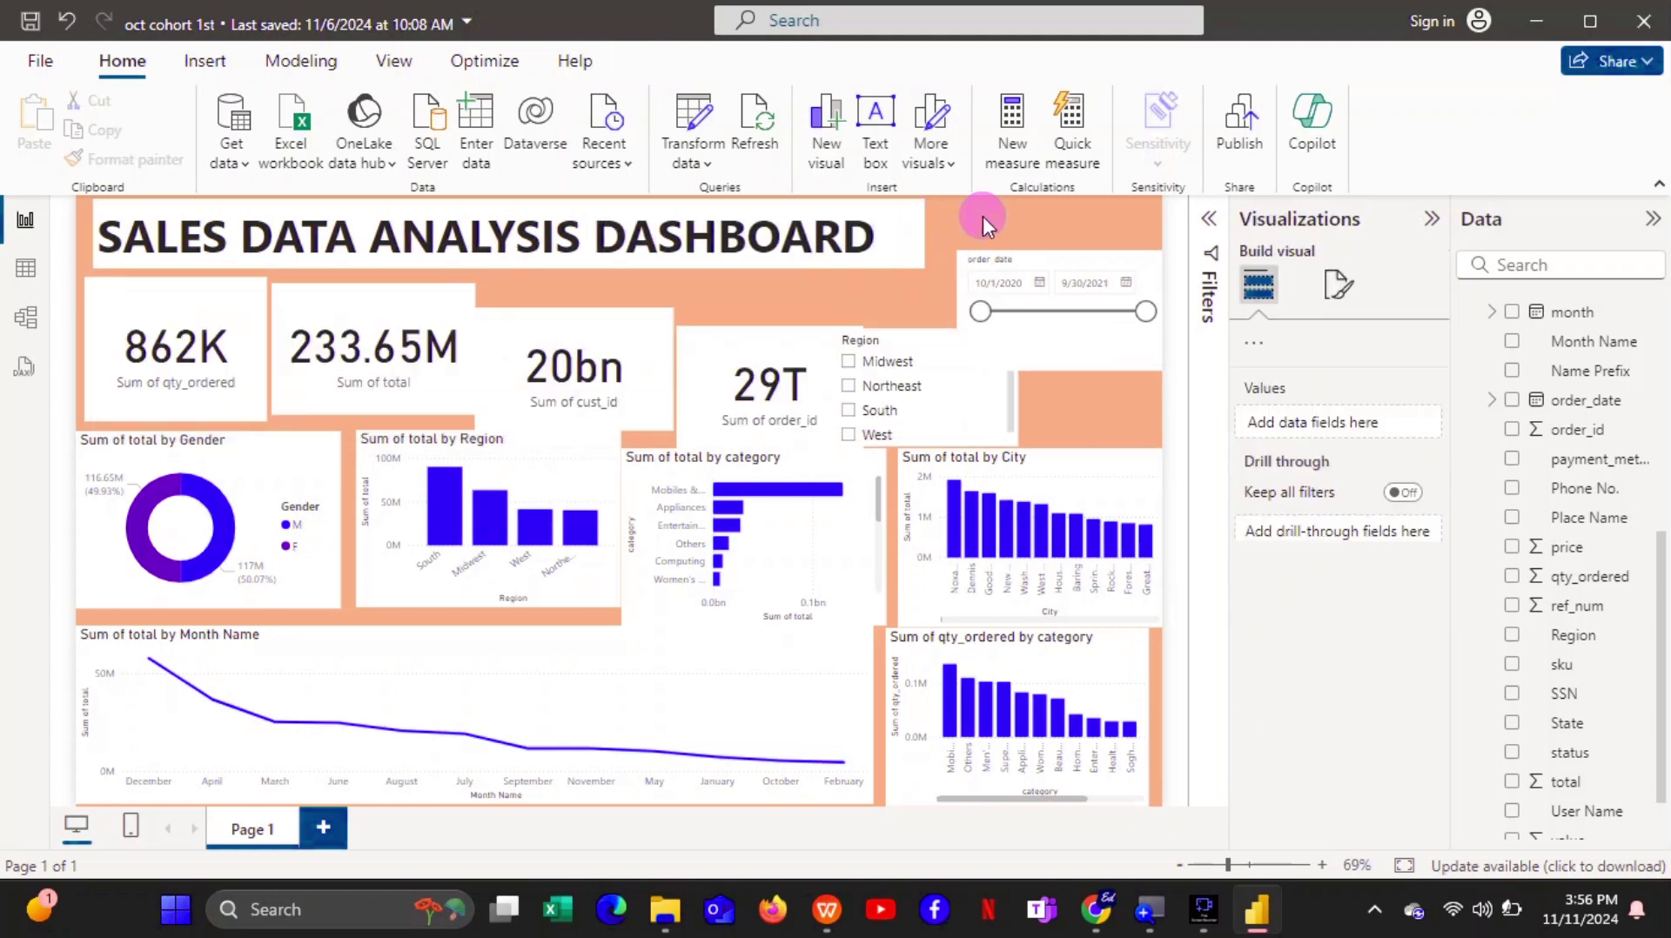
Line up the four summary cards in one row below the title with even gaps between them.
drag(256, 289, 173, 309)
drag(590, 298, 597, 309)
drag(794, 349, 813, 321)
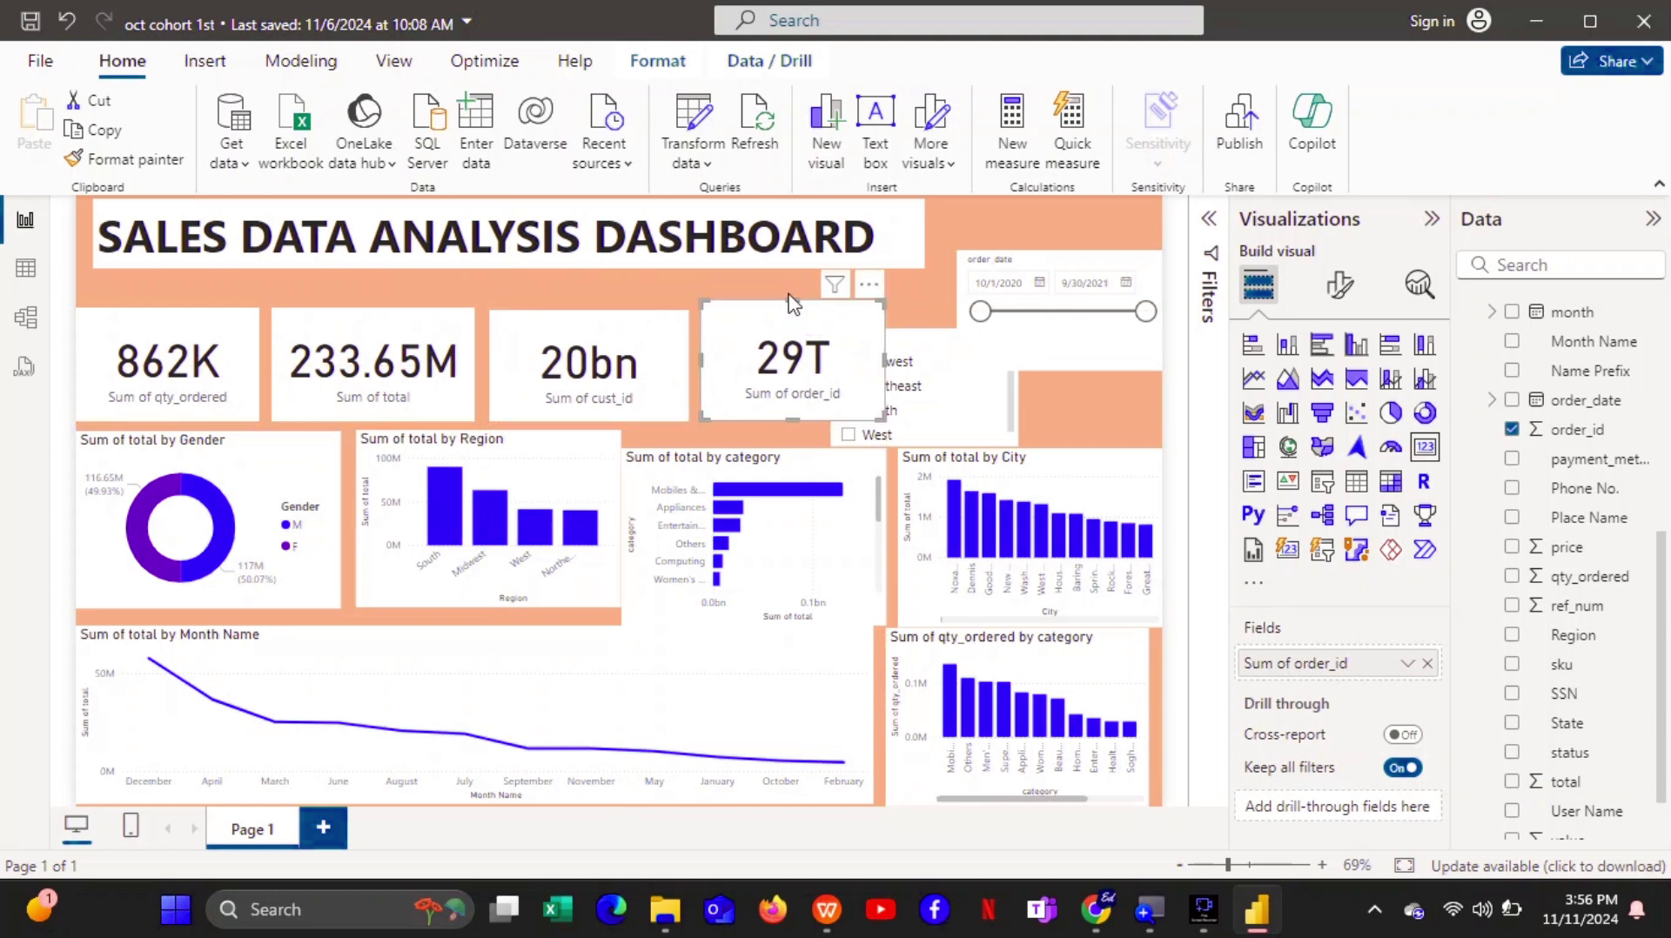
drag(791, 290, 803, 322)
Place the Region slicer beside the Sum of order_id card and widen it to match the City chart below.
click(989, 425)
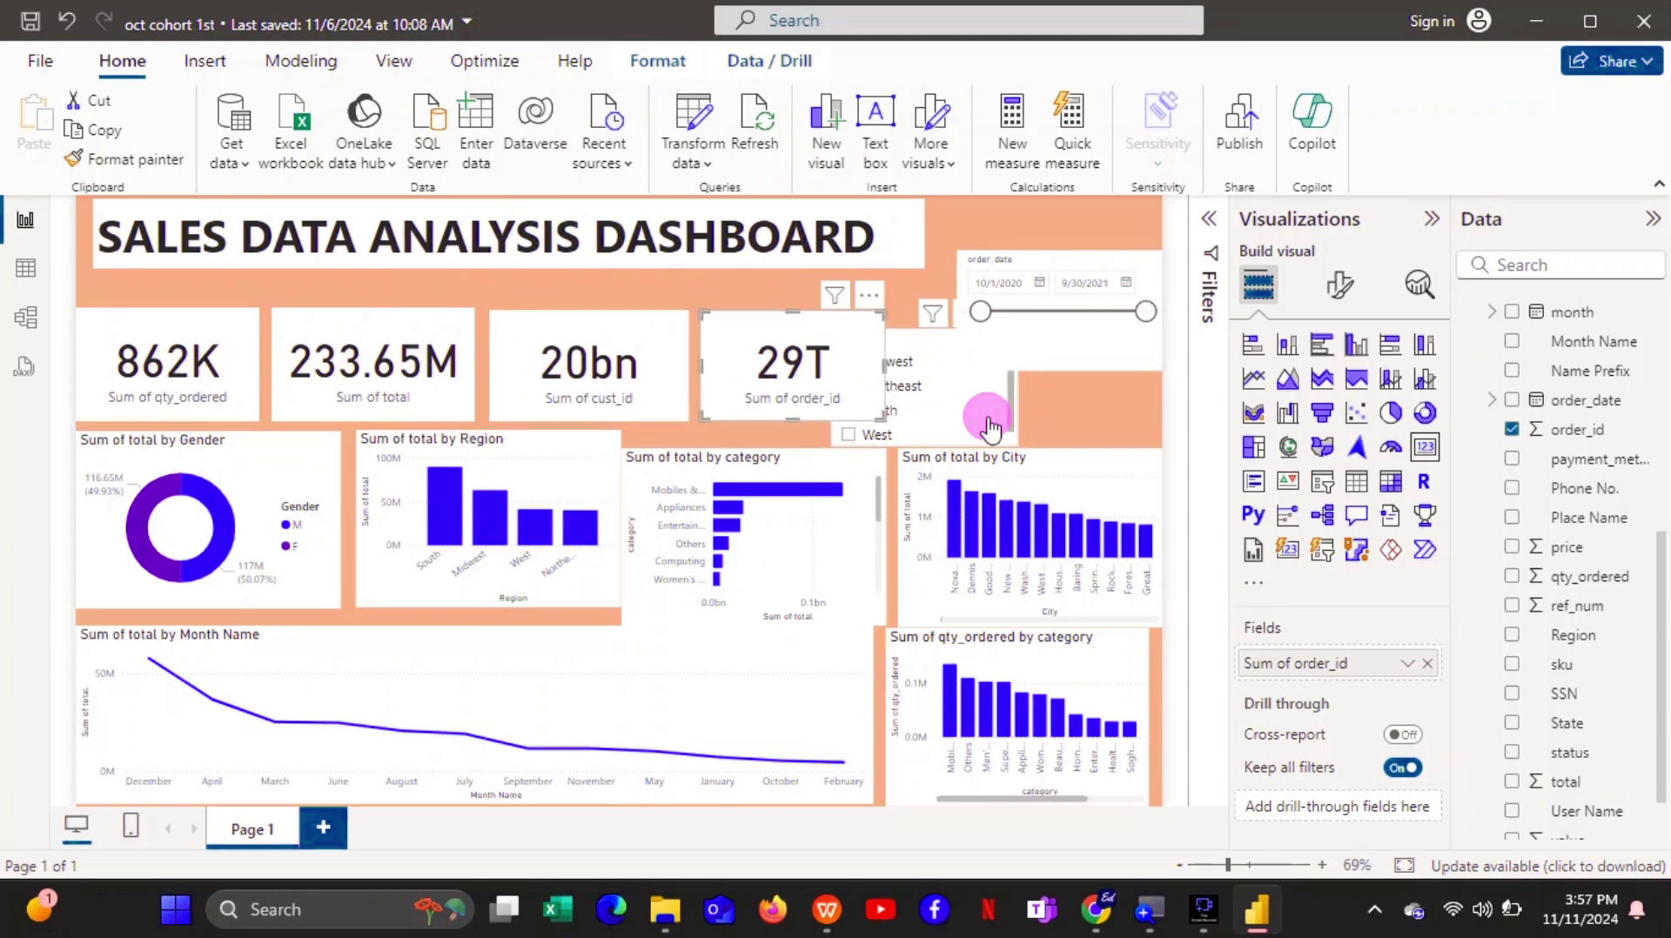
drag(1071, 436, 1141, 440)
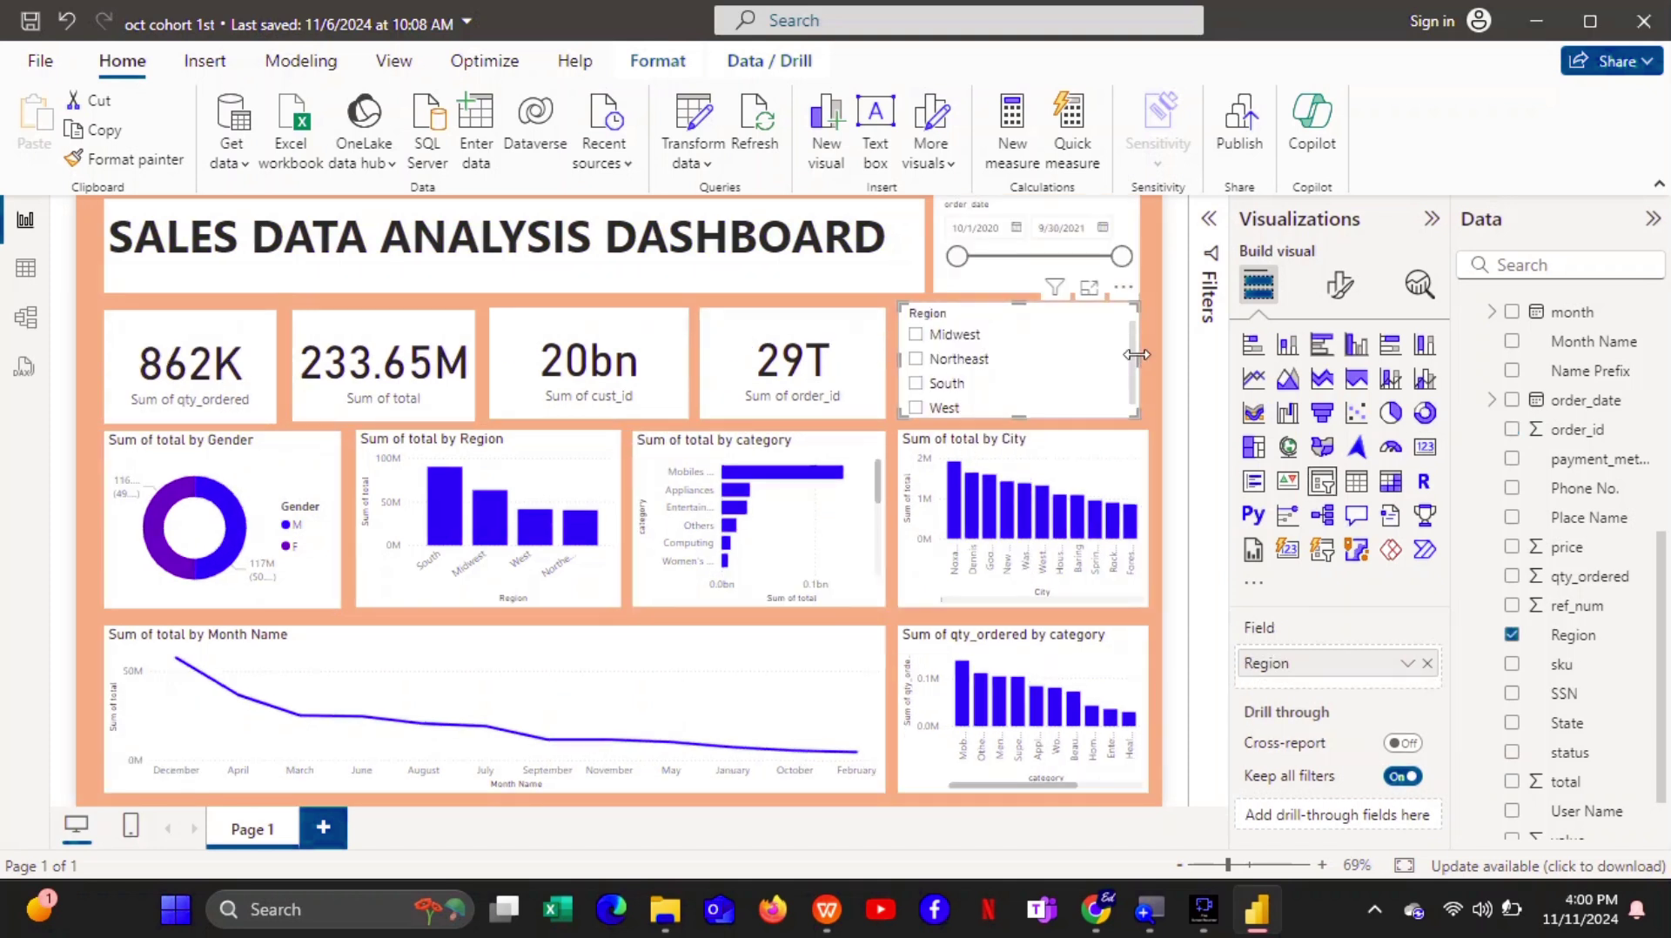
click(1133, 364)
drag(1152, 370, 1151, 373)
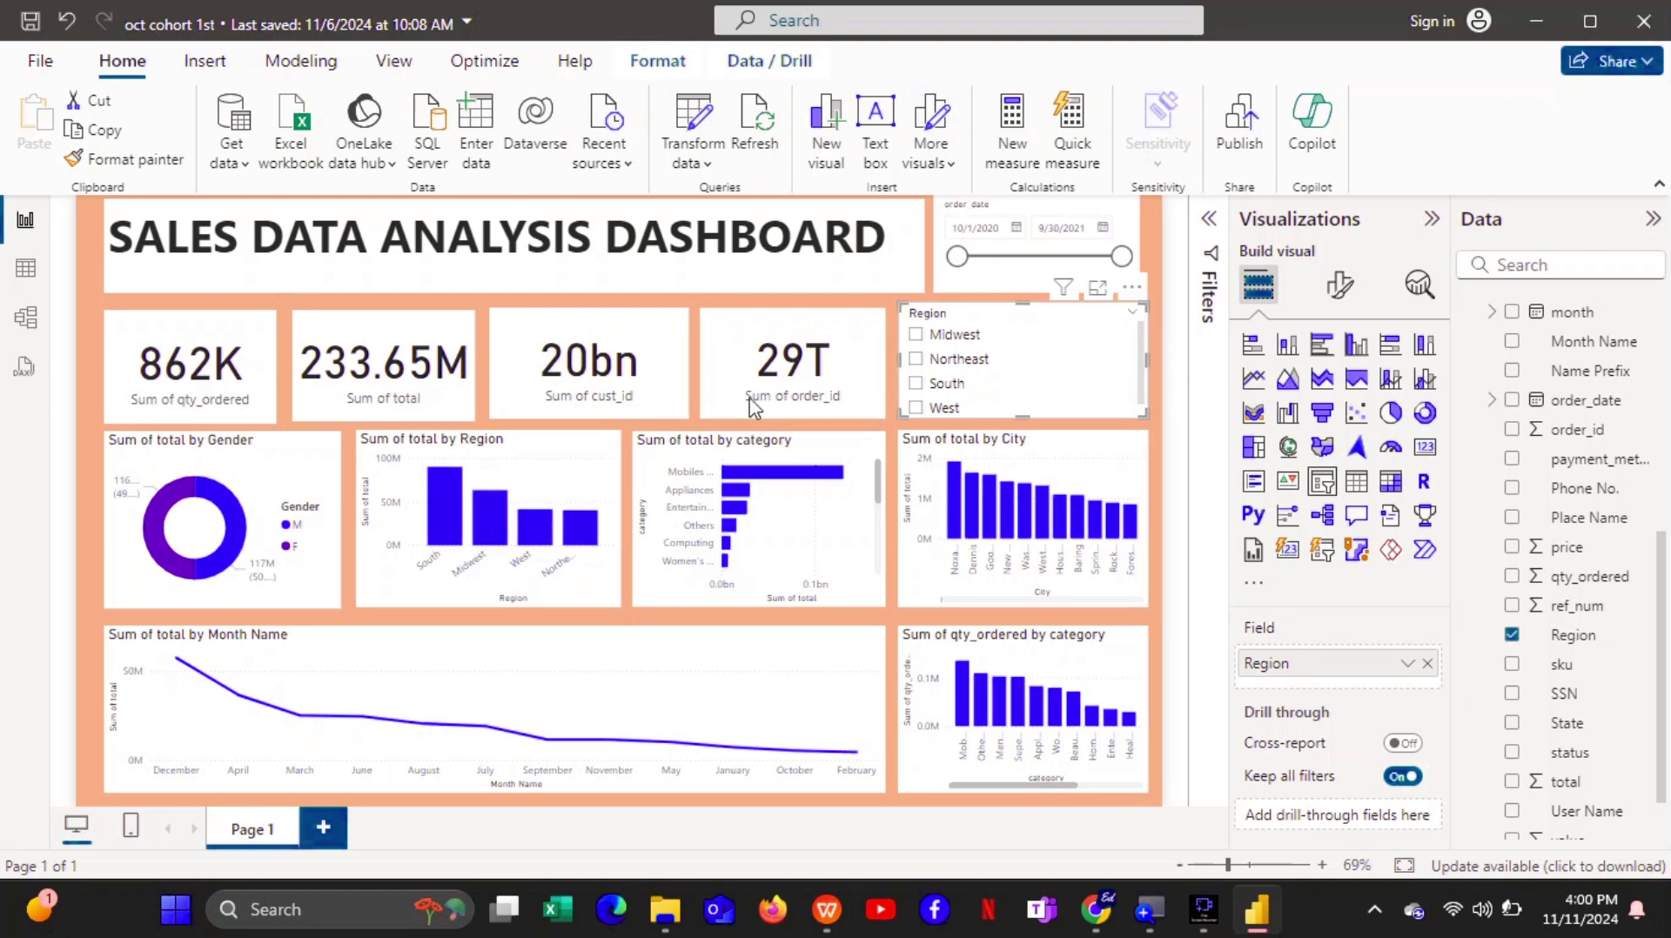
Nudge the Sum of cust_id card to align it with the Sum of order_id card beside it.
drag(654, 318, 657, 322)
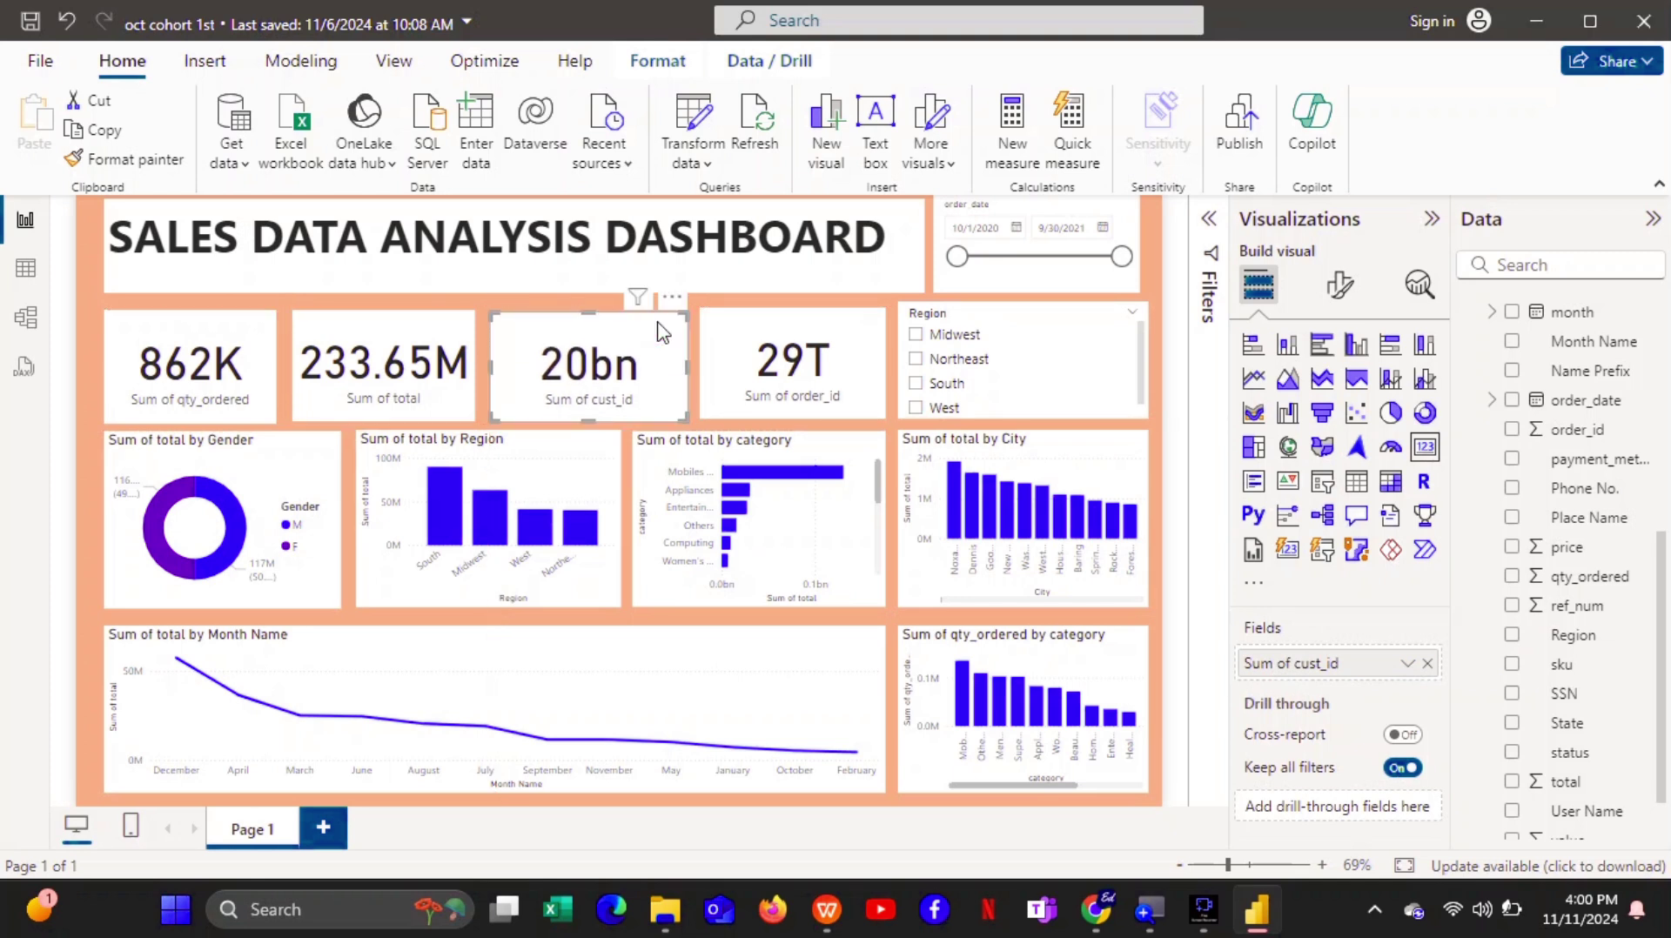
click(611, 301)
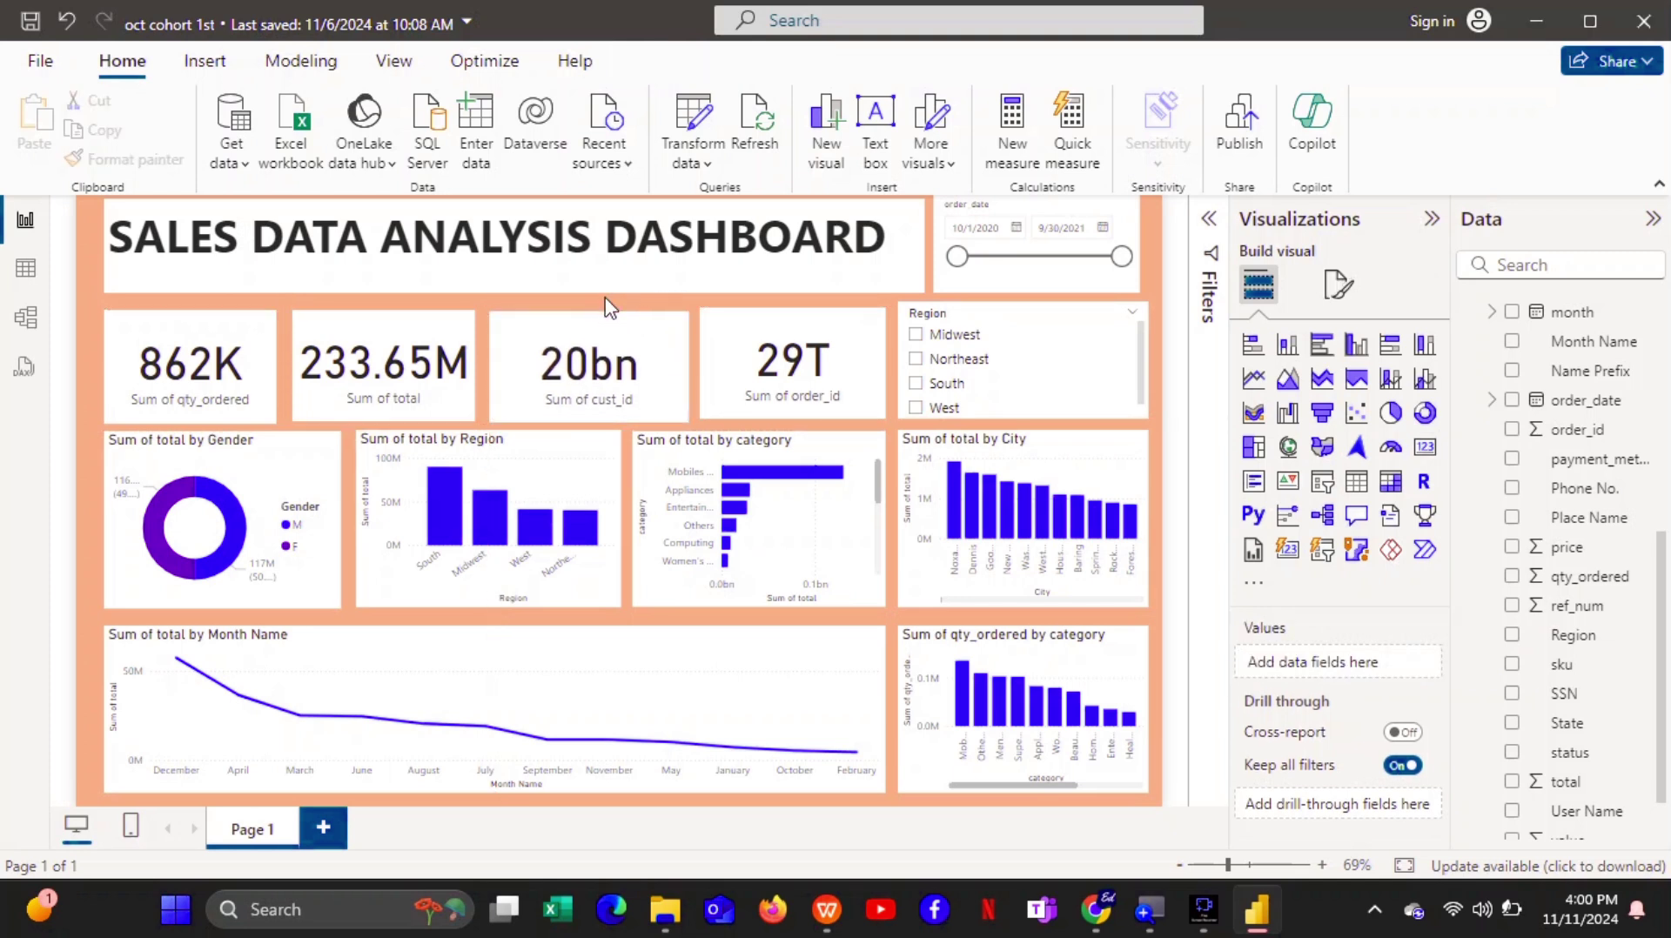
mouse_move(616, 322)
drag(615, 322, 609, 313)
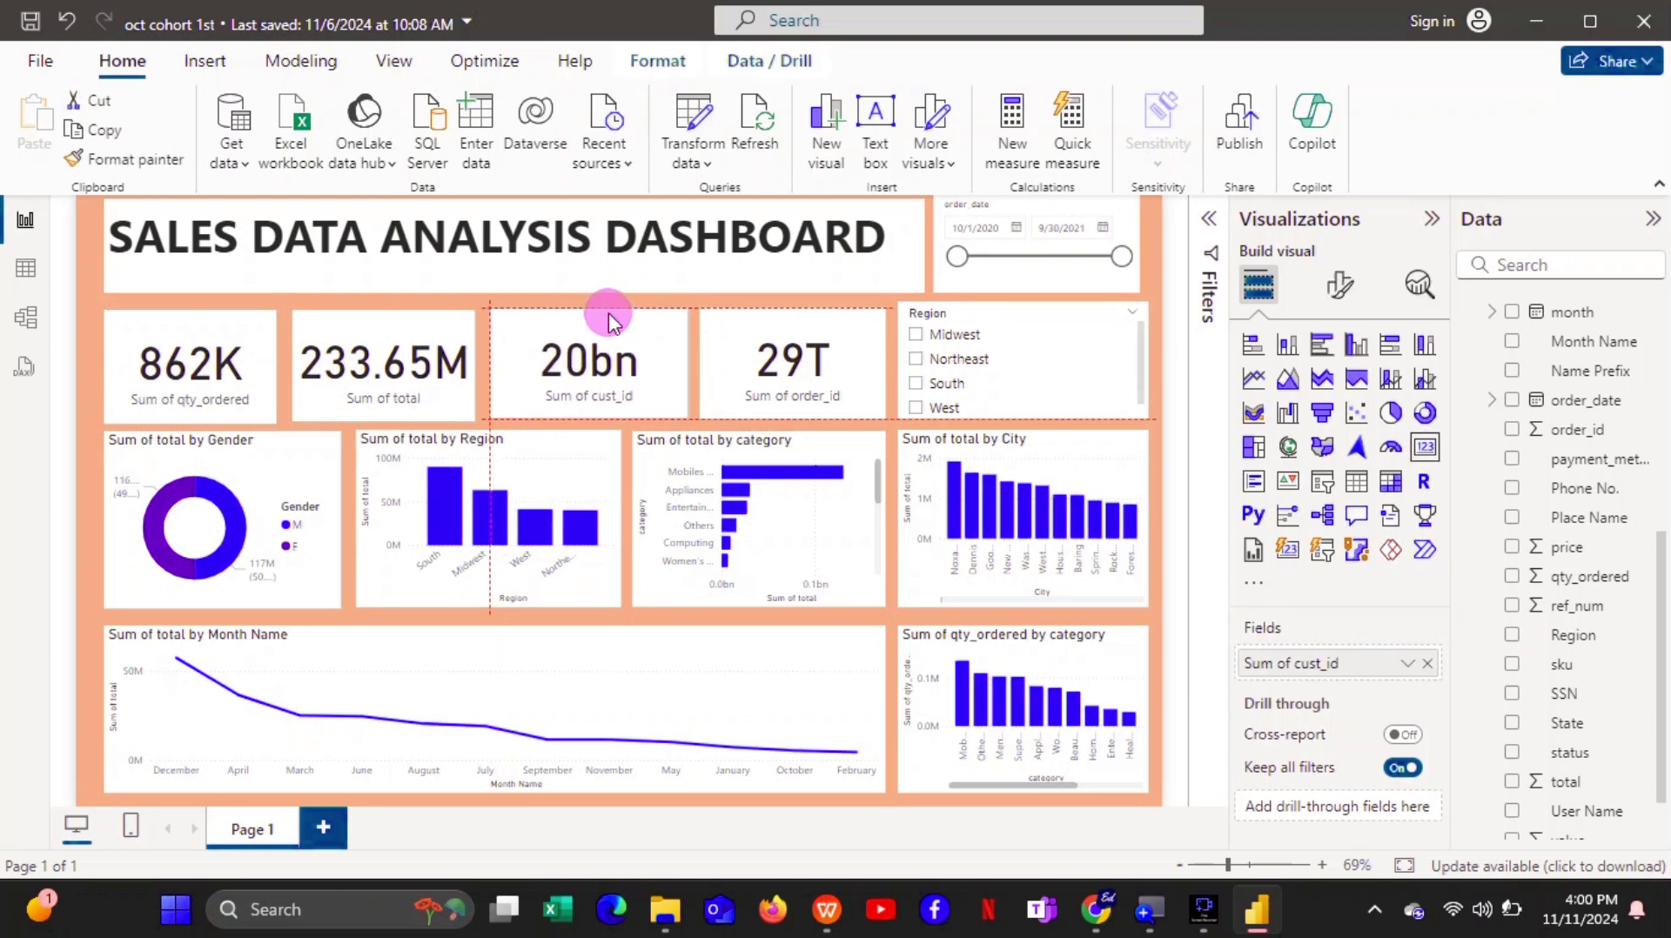